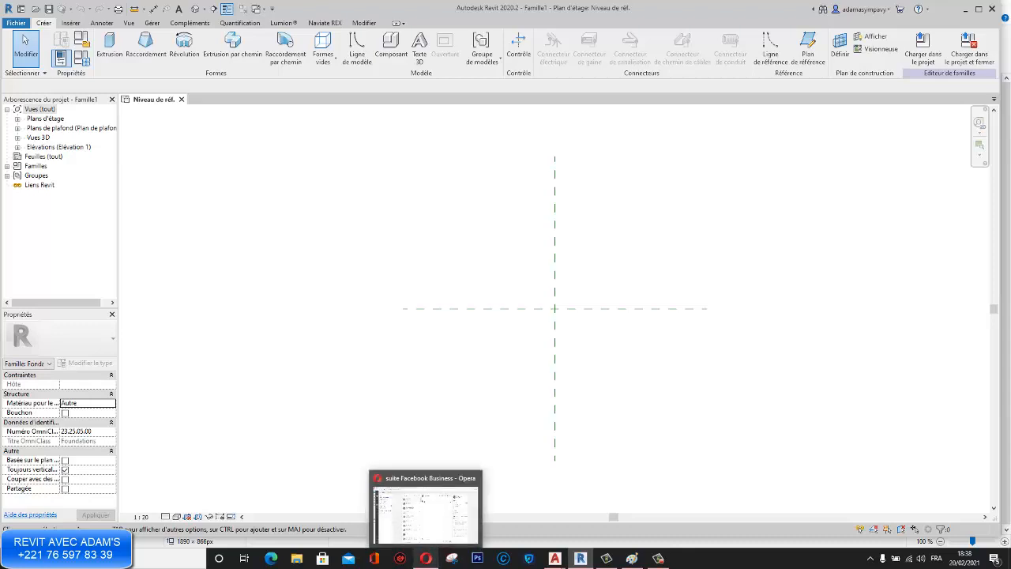
# Step: Switch to Paint and label the footing plan sketch with side B on the footing and sides a and b on the central column
pyautogui.moveTo(657, 558)
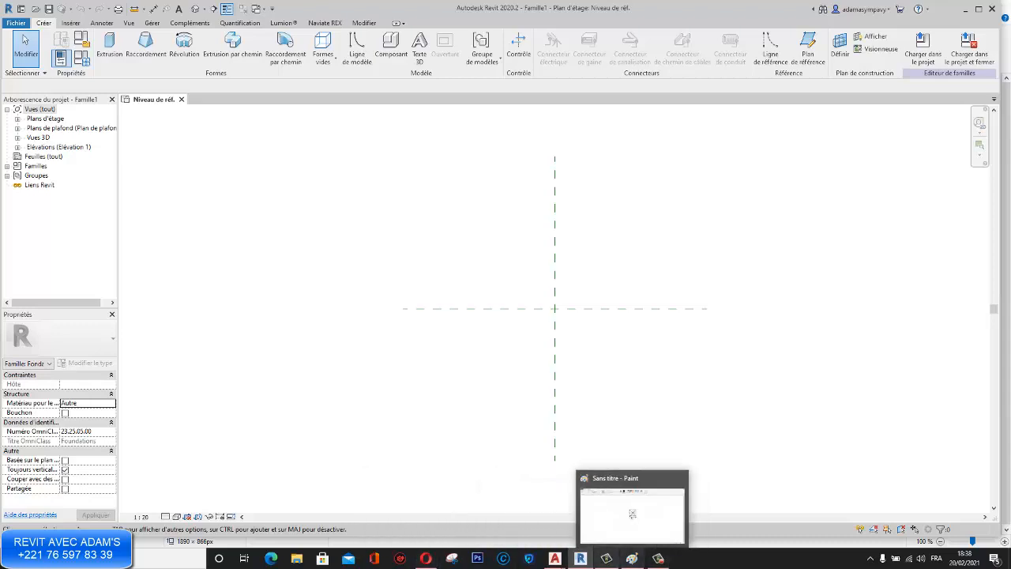
pyautogui.click(631, 558)
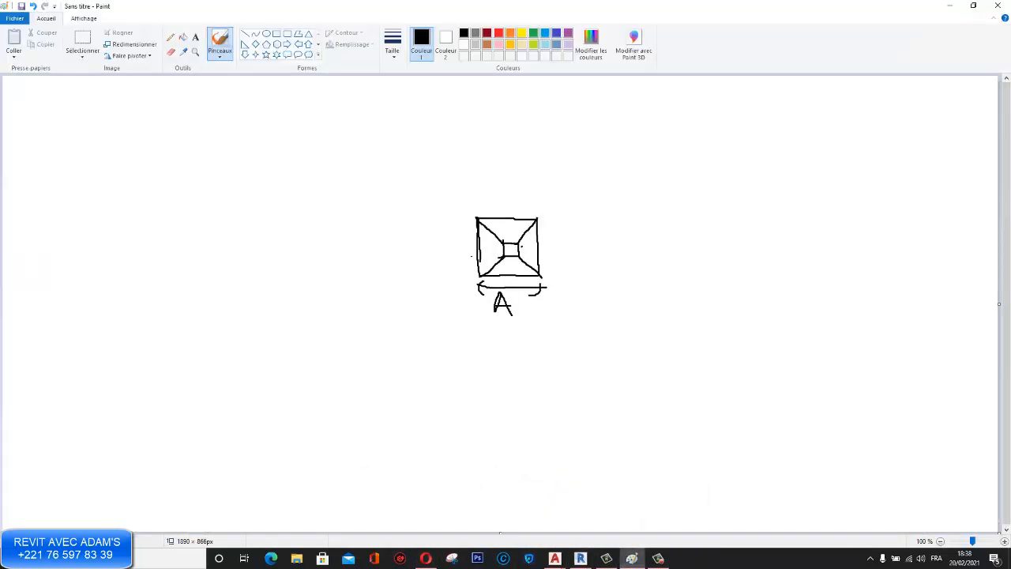
pyautogui.moveTo(454, 210); pyautogui.dragTo(458, 286)
pyautogui.moveTo(417, 237)
pyautogui.mouseDown()
pyautogui.moveTo(420, 256)
pyautogui.moveTo(432, 258)
pyautogui.moveTo(423, 273)
pyautogui.mouseUp()
pyautogui.moveTo(503, 266)
pyautogui.mouseDown()
pyautogui.moveTo(524, 260)
pyautogui.moveTo(522, 271)
pyautogui.moveTo(527, 257)
pyautogui.mouseUp()
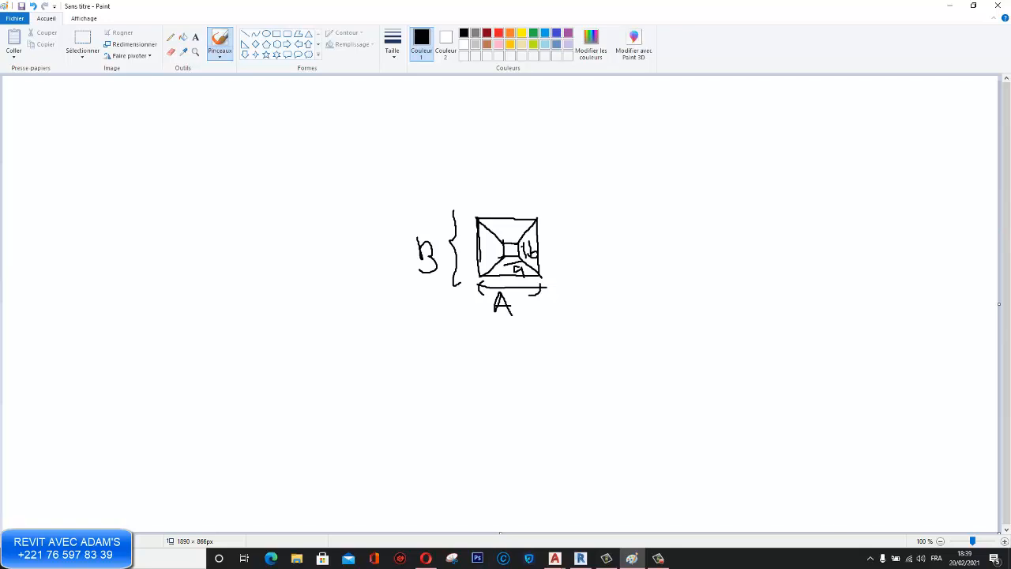
pyautogui.click(579, 558)
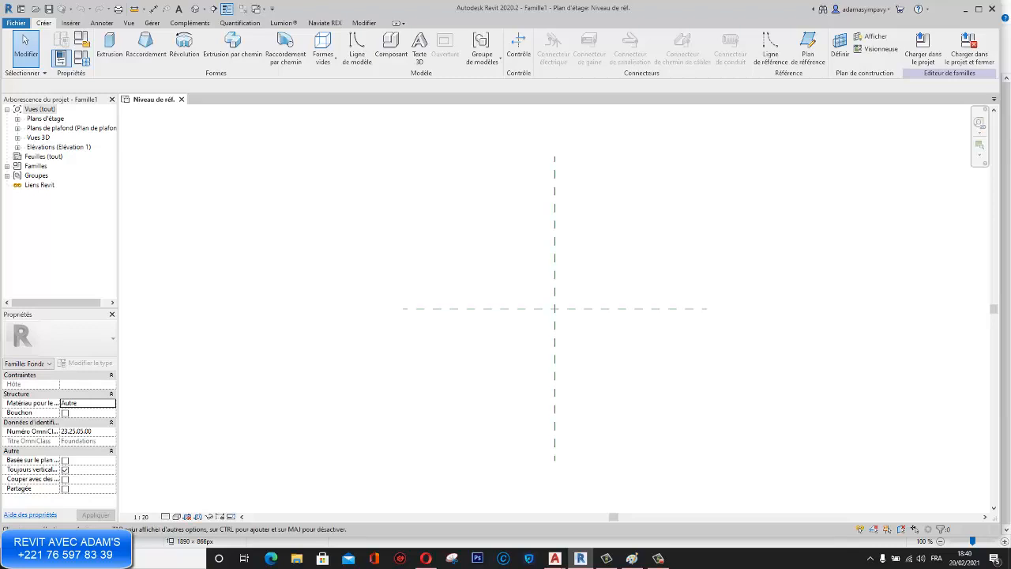
pyautogui.scroll(-3, 500, 229)
pyautogui.scroll(3, 494, 260)
pyautogui.scroll(1, 497, 283)
# Step: Switch to Paint and handwrite the dimension values next to labels A and B, with 1,50 m for A
pyautogui.click(632, 558)
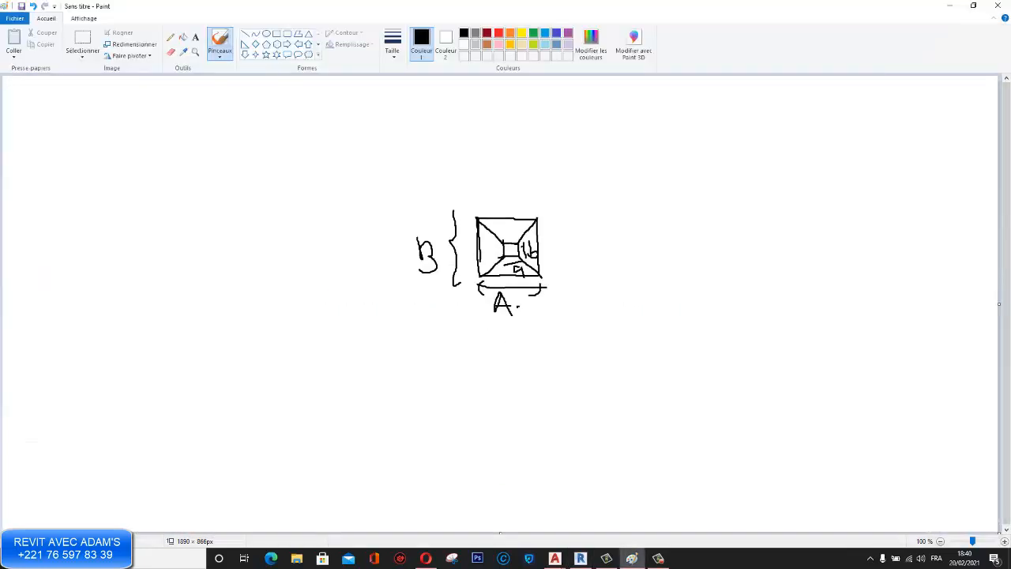
pyautogui.moveTo(516, 306); pyautogui.dragTo(534, 305)
pyautogui.moveTo(516, 317)
pyautogui.mouseDown()
pyautogui.moveTo(574, 326)
pyautogui.moveTo(575, 297)
pyautogui.mouseUp()
pyautogui.moveTo(593, 303)
pyautogui.mouseDown()
pyautogui.moveTo(588, 319)
pyautogui.moveTo(593, 312)
pyautogui.moveTo(632, 327)
pyautogui.mouseUp()
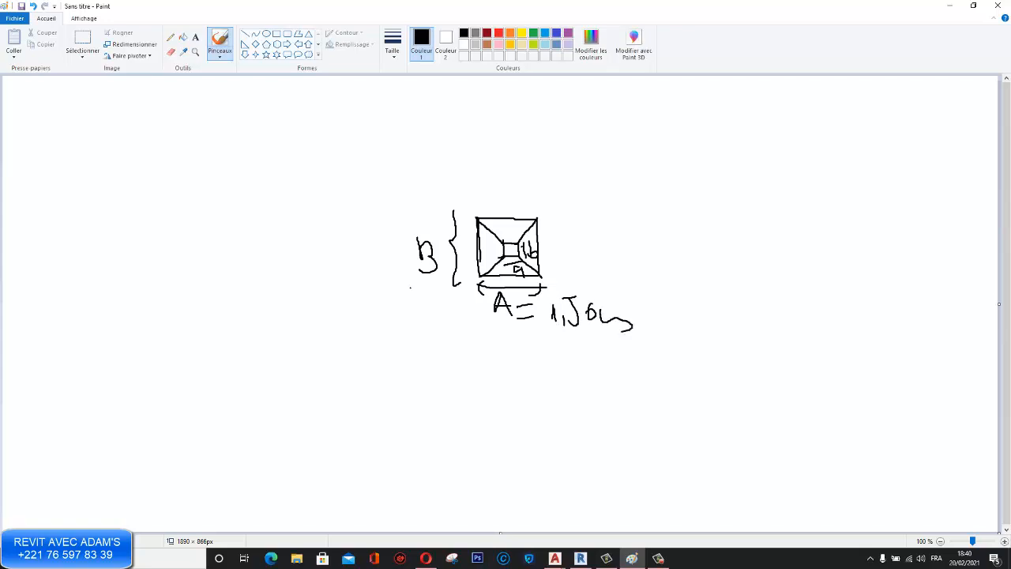
pyautogui.moveTo(426, 281)
pyautogui.mouseDown()
pyautogui.moveTo(433, 305)
pyautogui.moveTo(414, 330)
pyautogui.moveTo(441, 307)
pyautogui.moveTo(447, 322)
pyautogui.moveTo(478, 332)
pyautogui.mouseUp()
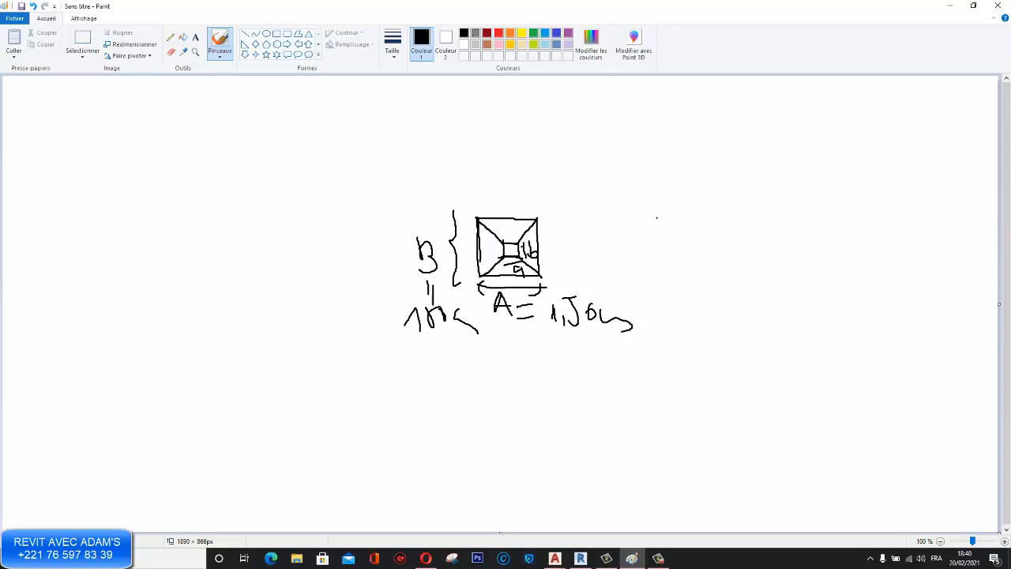
# Step: Handwrite the column section P1 = 20x30 beside the footing sketch and circle it
pyautogui.moveTo(663, 201)
pyautogui.mouseDown()
pyautogui.moveTo(663, 239)
pyautogui.moveTo(662, 224)
pyautogui.moveTo(701, 238)
pyautogui.mouseUp()
pyautogui.moveTo(713, 220); pyautogui.dragTo(765, 239)
pyautogui.moveTo(762, 222)
pyautogui.mouseDown()
pyautogui.moveTo(752, 240)
pyautogui.moveTo(778, 234)
pyautogui.moveTo(774, 247)
pyautogui.moveTo(791, 230)
pyautogui.mouseUp()
pyautogui.moveTo(742, 180)
pyautogui.mouseDown()
pyautogui.moveTo(801, 297)
pyautogui.moveTo(732, 191)
pyautogui.mouseUp()
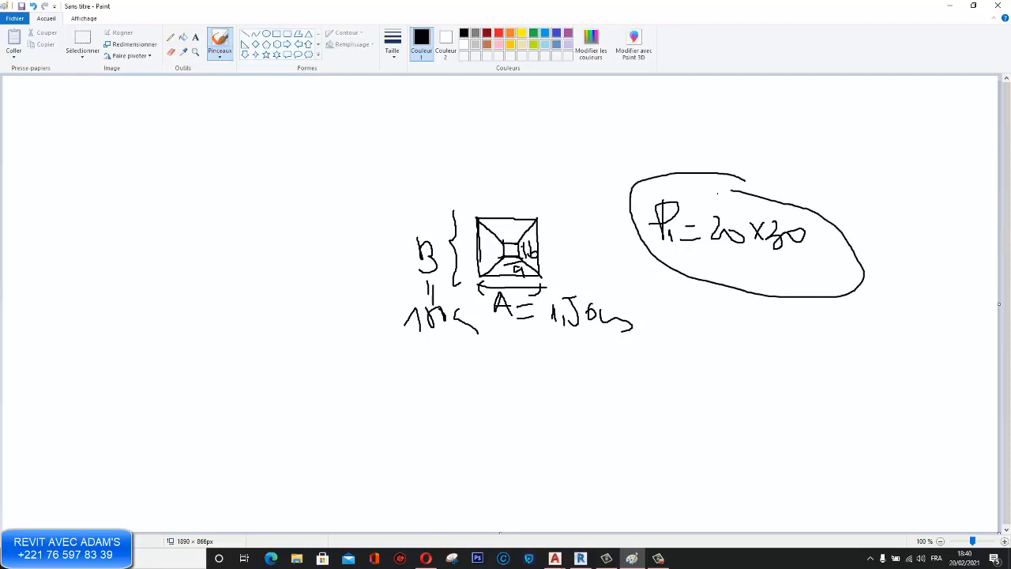
# Step: Switch to Revit and start placing reference planes by picking existing lines in the reference level plan
pyautogui.click(579, 558)
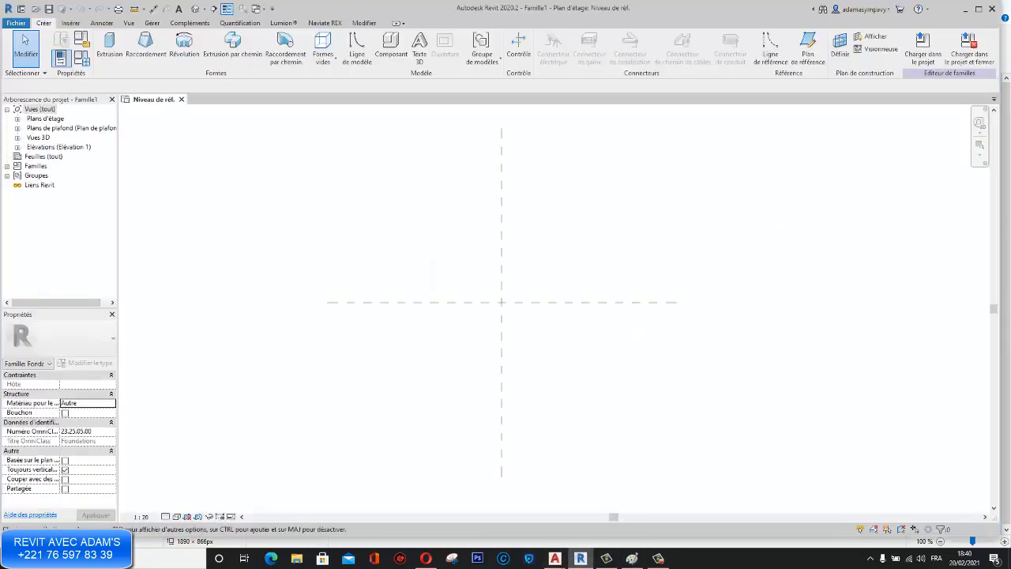
pyautogui.click(502, 237)
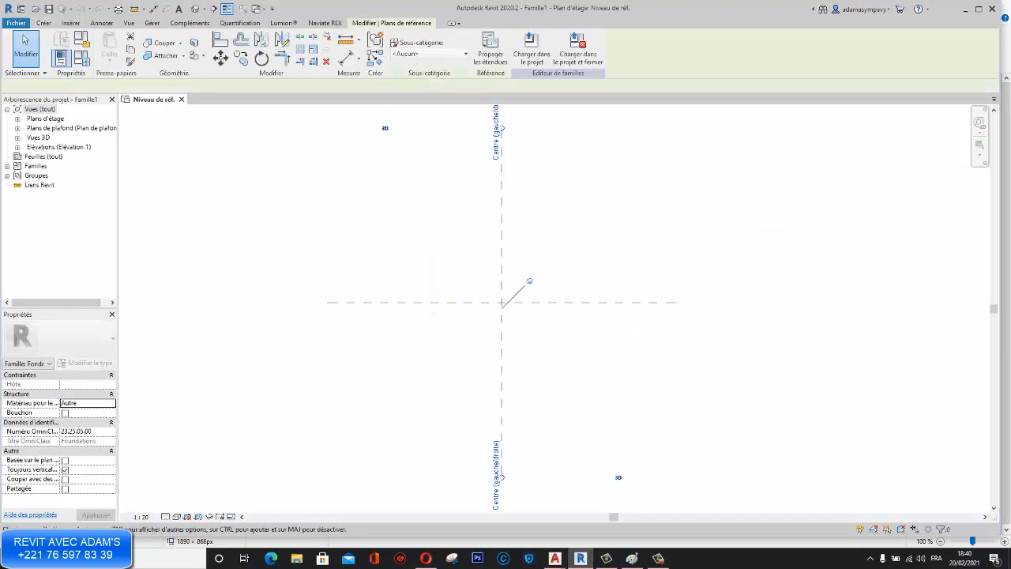
pyautogui.press('Escape')
pyautogui.scroll(-3, 447, 302)
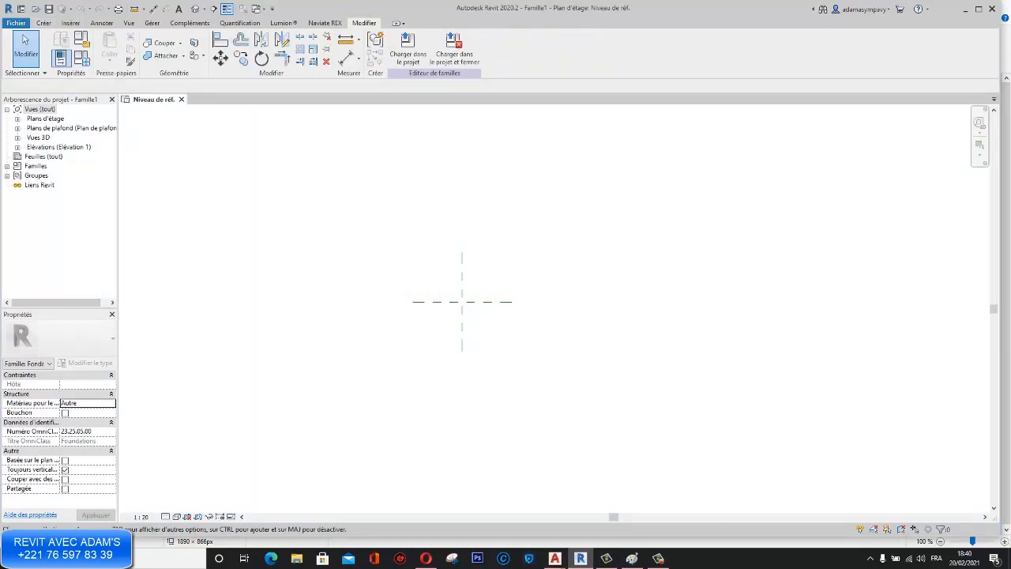
pyautogui.click(44, 23)
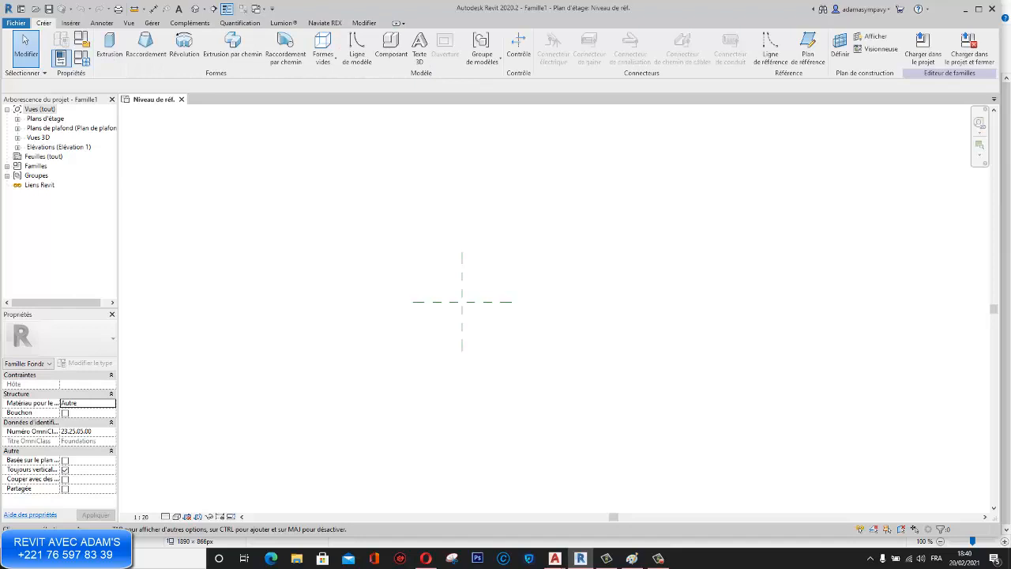
pyautogui.scroll(5, 447, 314)
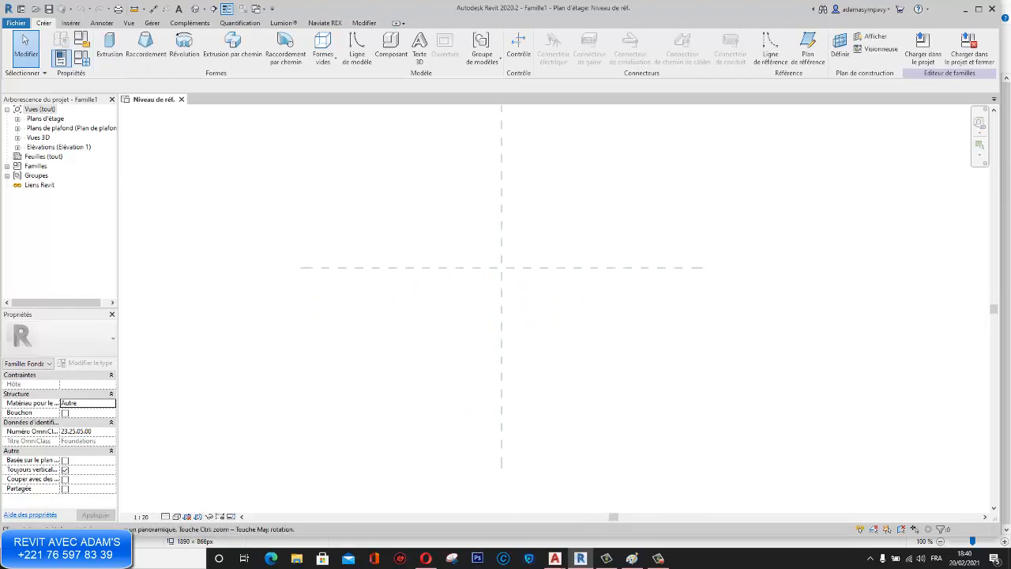
pyautogui.scroll(-2, 501, 341)
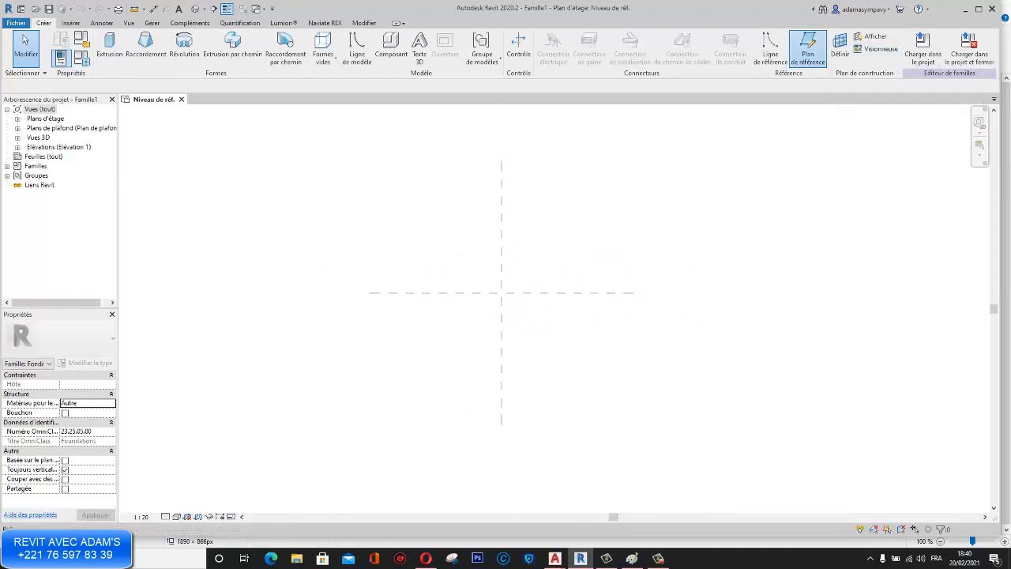
pyautogui.click(807, 47)
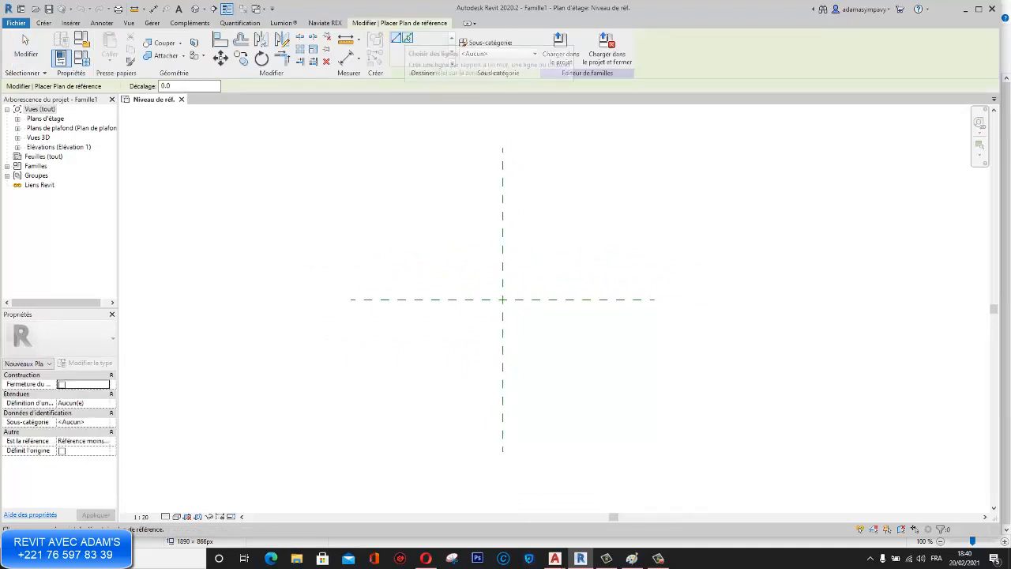
pyautogui.click(407, 38)
pyautogui.doubleClick(166, 86)
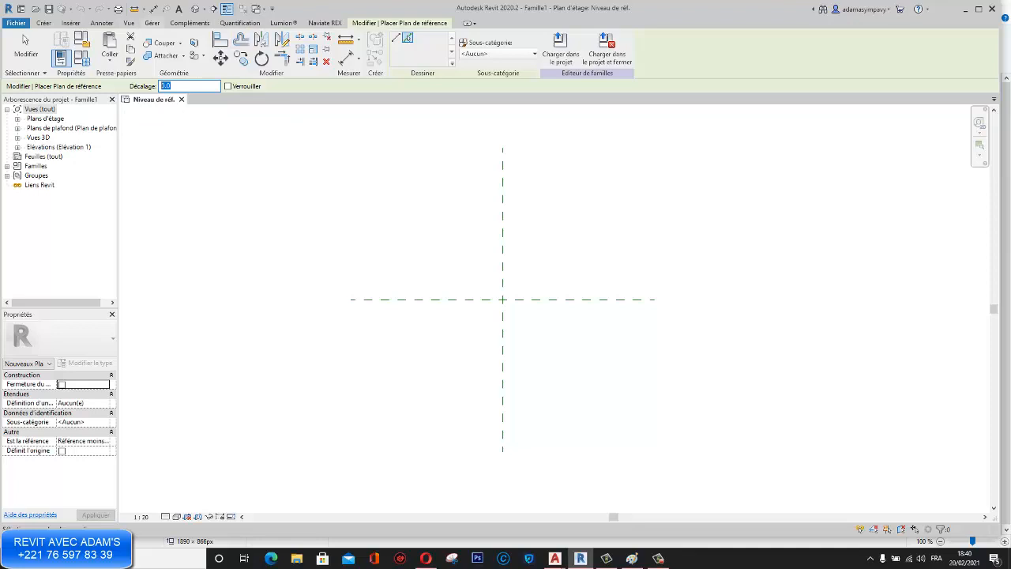
# Step: Set the family's length units to centimetres
pyautogui.click(152, 23)
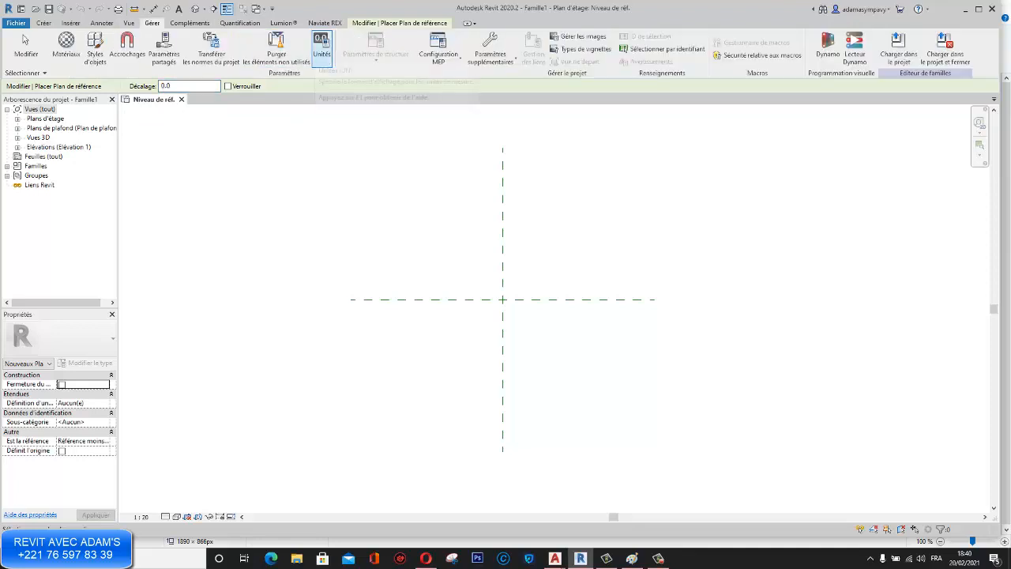
pyautogui.click(322, 44)
pyautogui.click(536, 196)
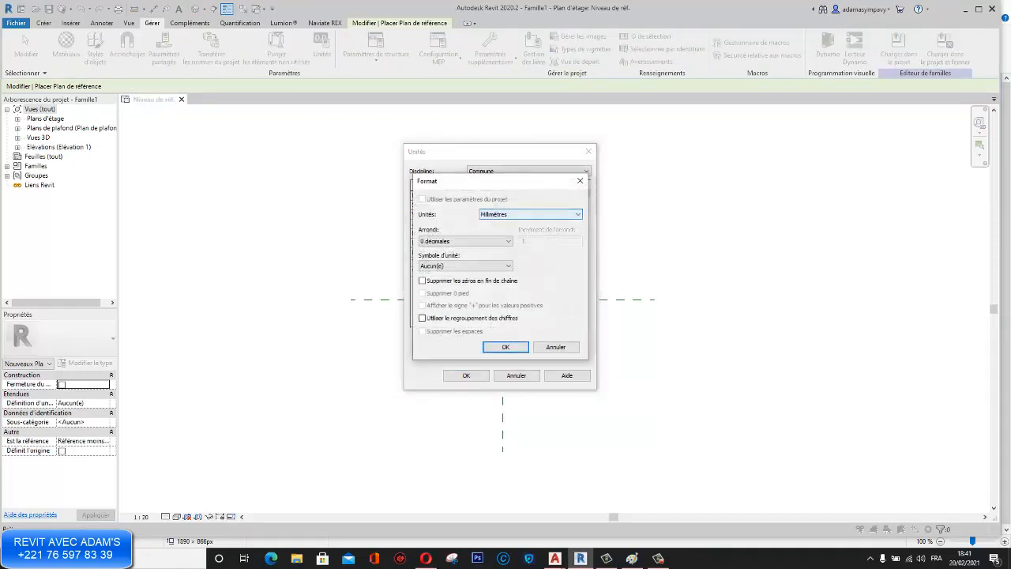
pyautogui.click(530, 214)
pyautogui.click(530, 214)
pyautogui.click(529, 214)
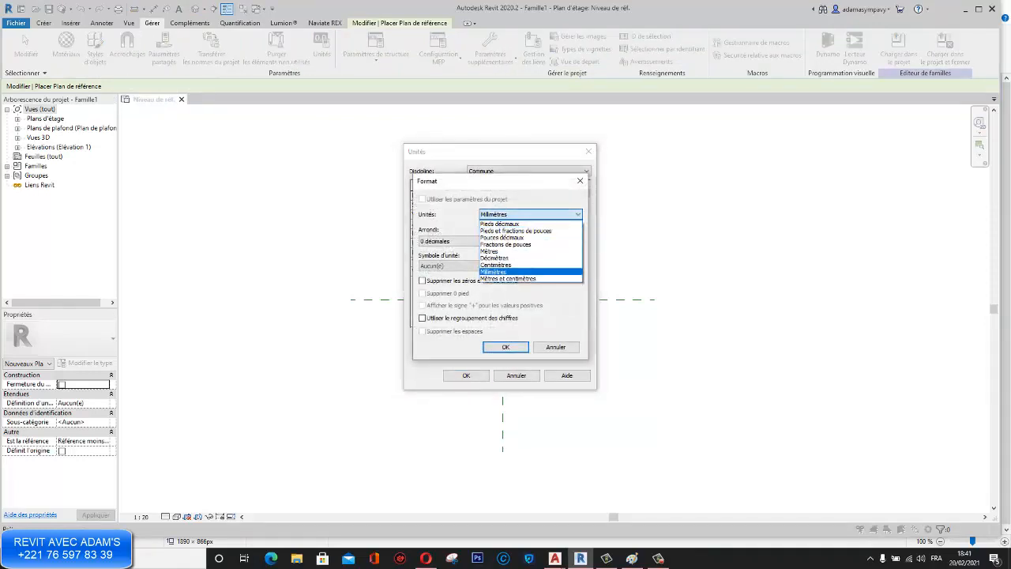
pyautogui.click(499, 265)
pyautogui.click(493, 241)
pyautogui.click(494, 240)
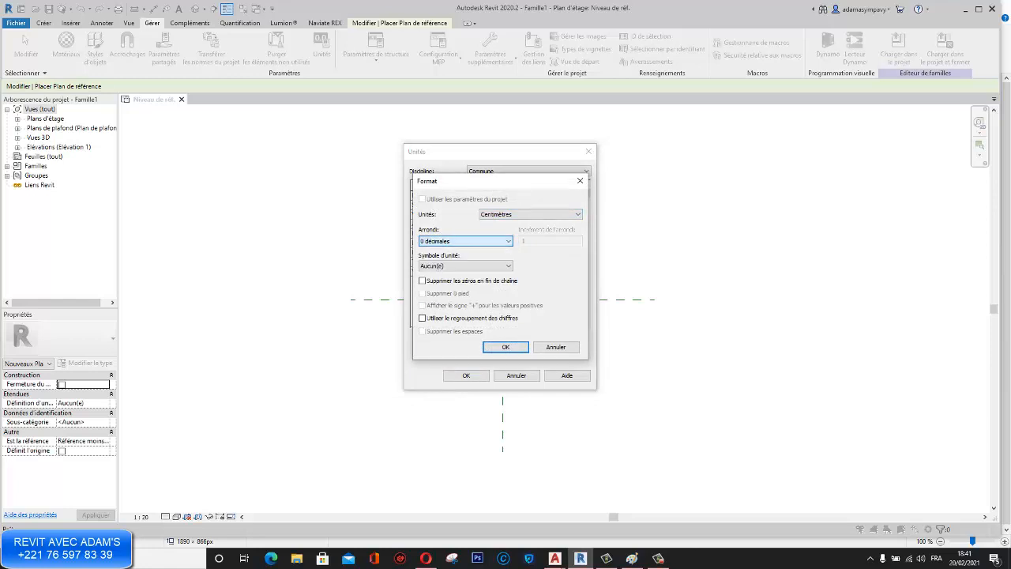
pyautogui.click(505, 346)
pyautogui.click(466, 375)
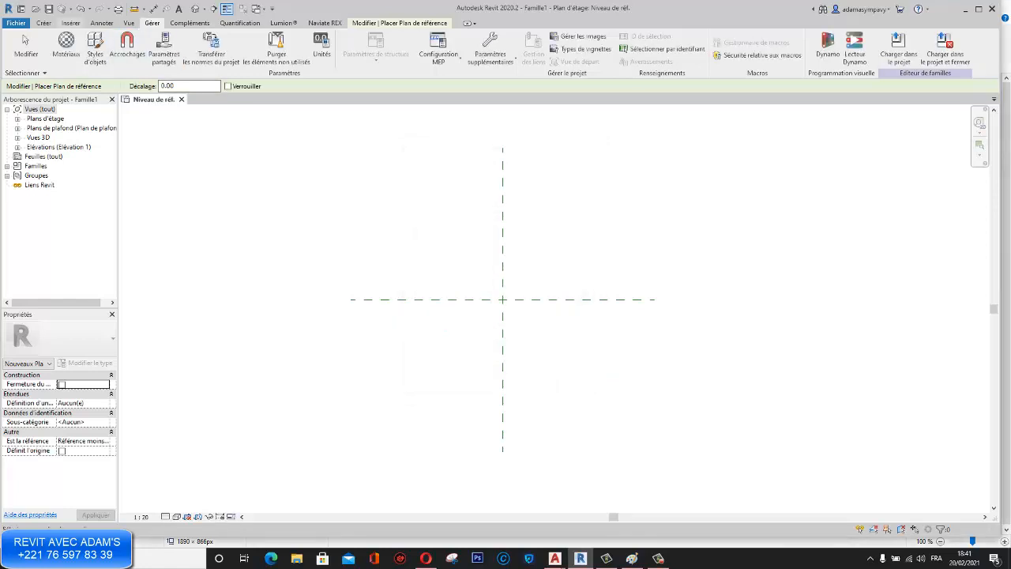
# Step: Place reference planes offset 75 cm on both sides of the vertical and horizontal centre planes
pyautogui.click(44, 23)
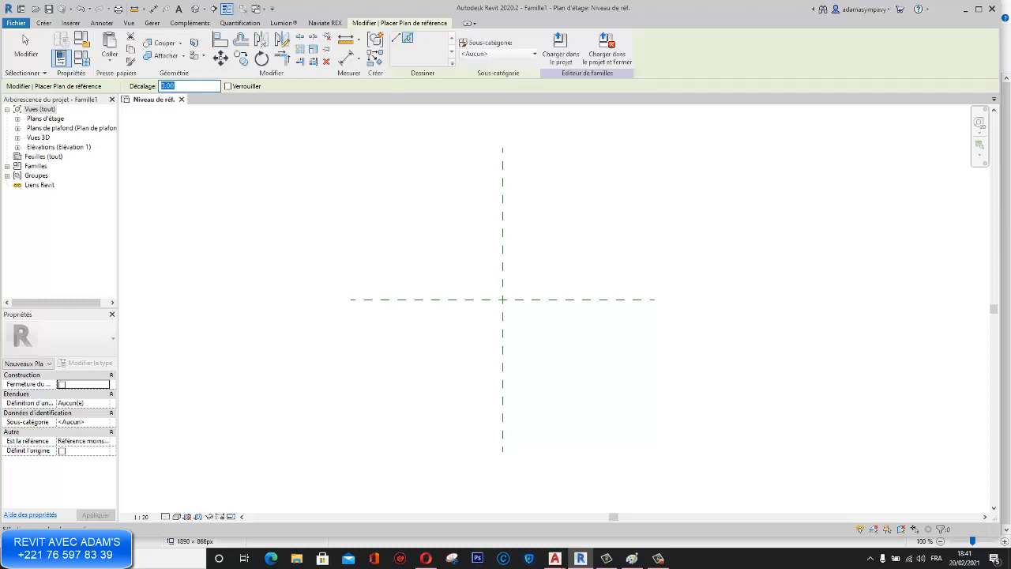
pyautogui.write('75')
pyautogui.press('Return')
pyautogui.click(504, 237)
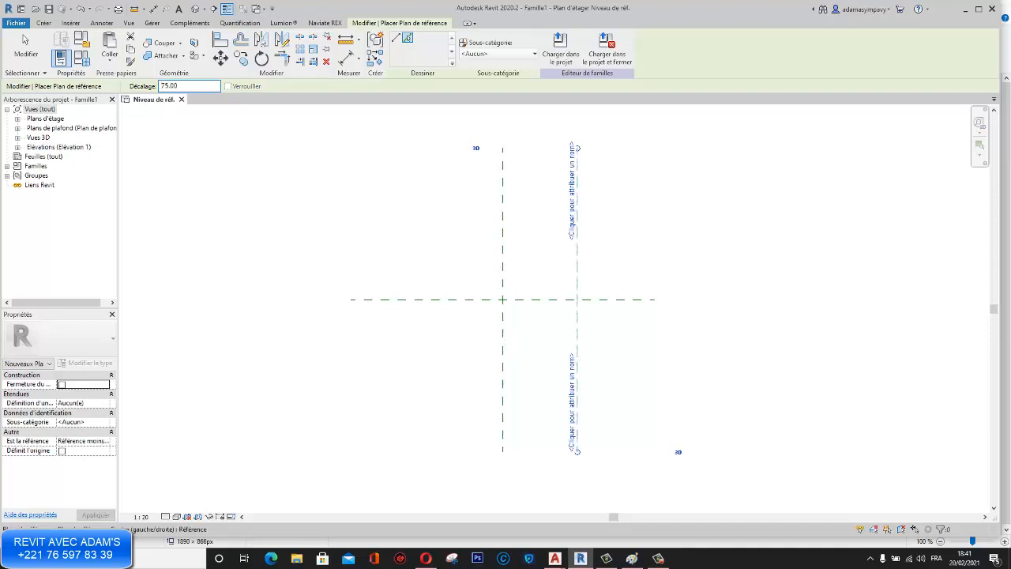
pyautogui.click(501, 260)
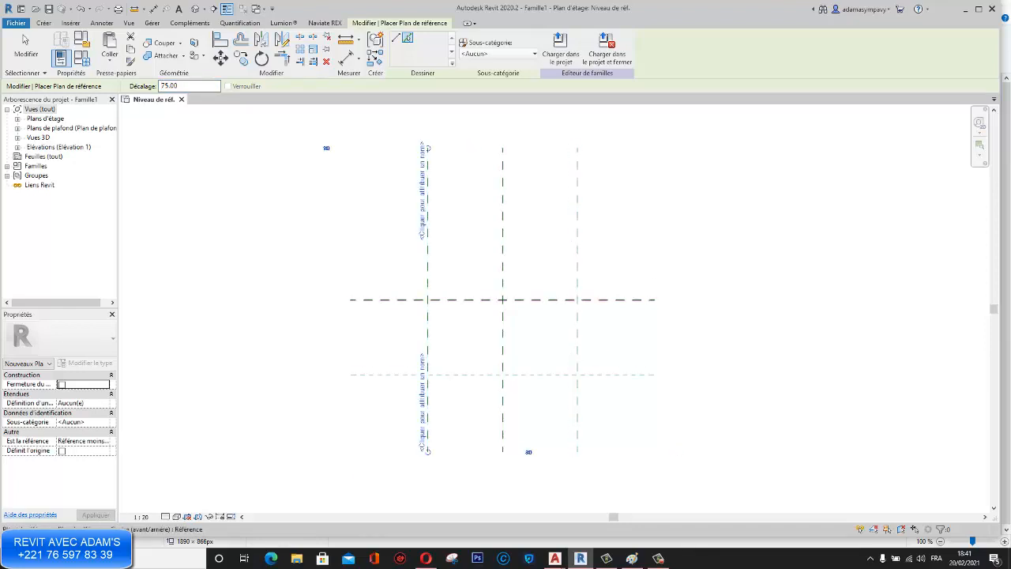
pyautogui.click(489, 301)
pyautogui.click(489, 298)
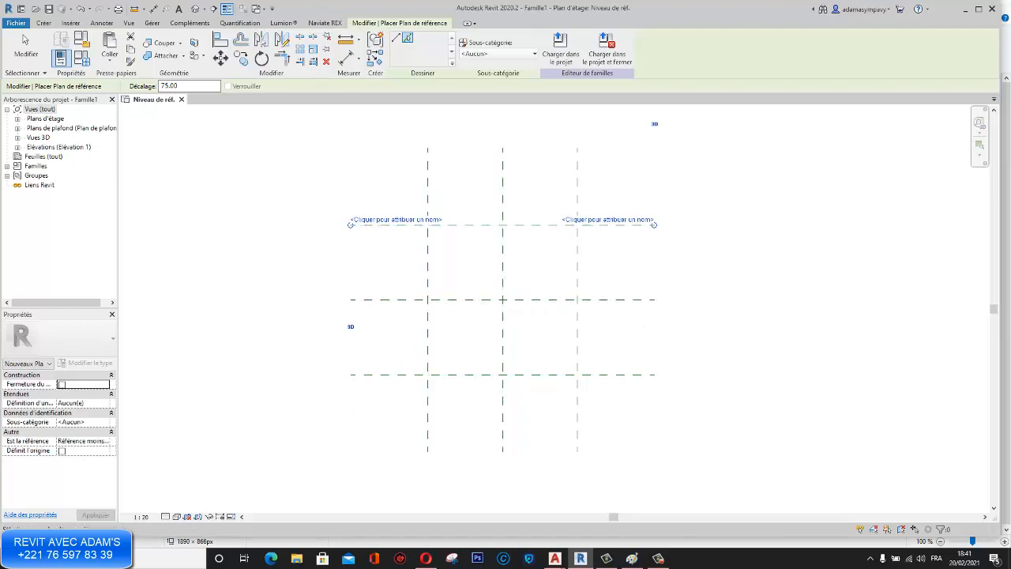
# Step: Place reference planes offset 10 cm on both sides of the vertical centre plane
pyautogui.doubleClick(171, 86)
pyautogui.write('10')
pyautogui.press('Return')
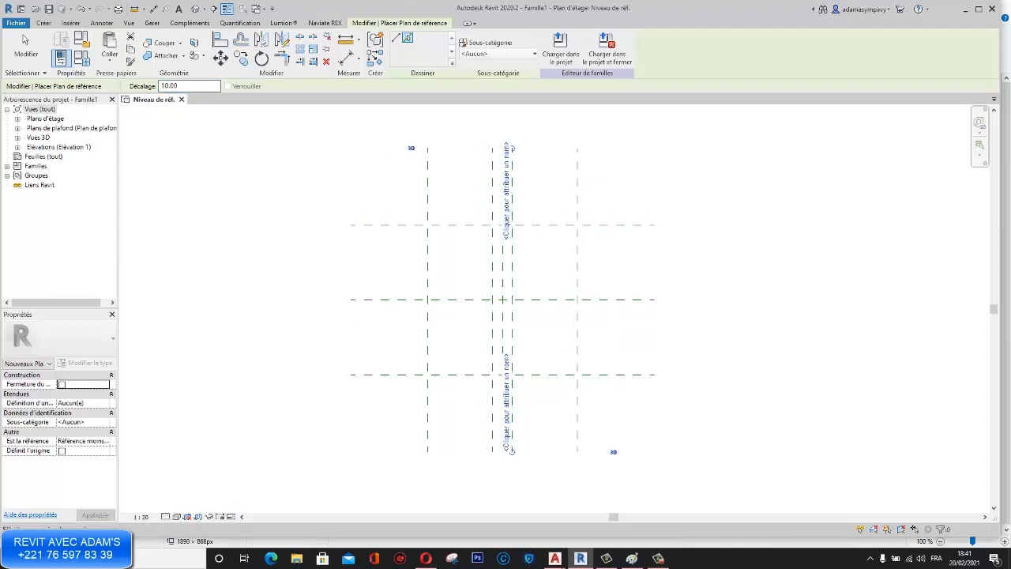
# Step: Place reference planes offset 15 cm on both sides of the horizontal centre plane and finish placing planes
pyautogui.doubleClick(171, 86)
pyautogui.write('15')
pyautogui.press('Return')
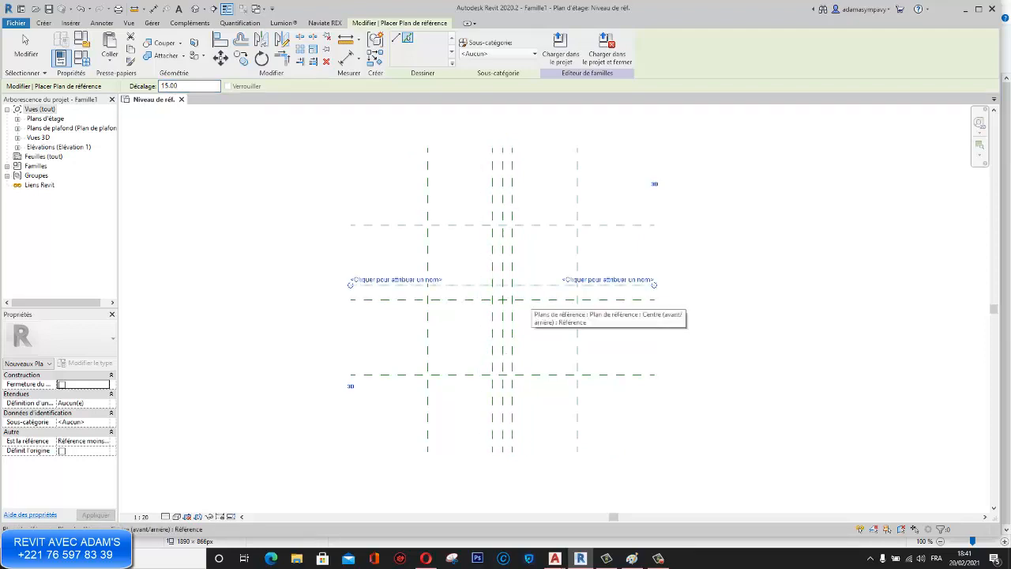
pyautogui.scroll(5, 503, 308)
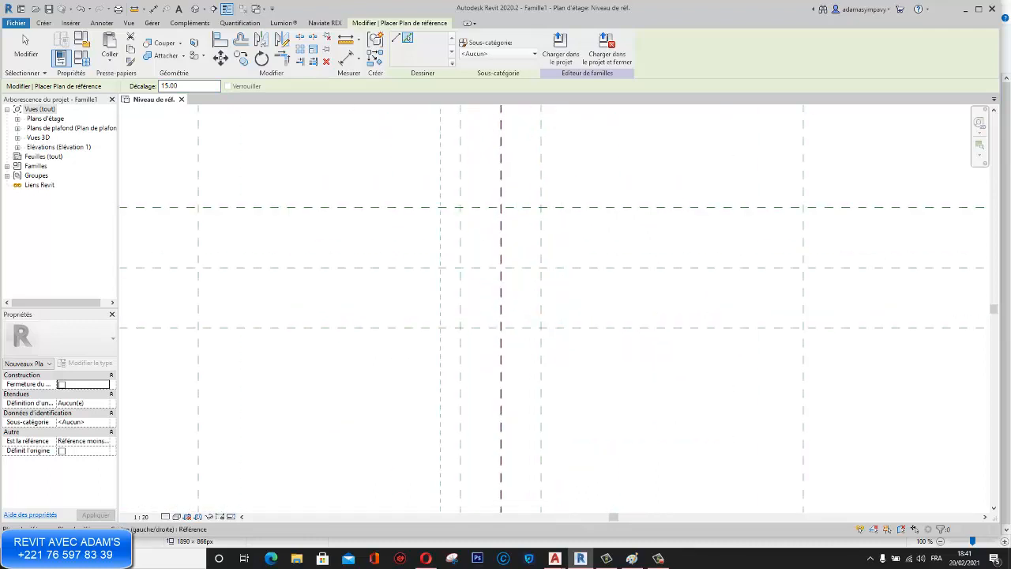
pyautogui.scroll(-5, 553, 280)
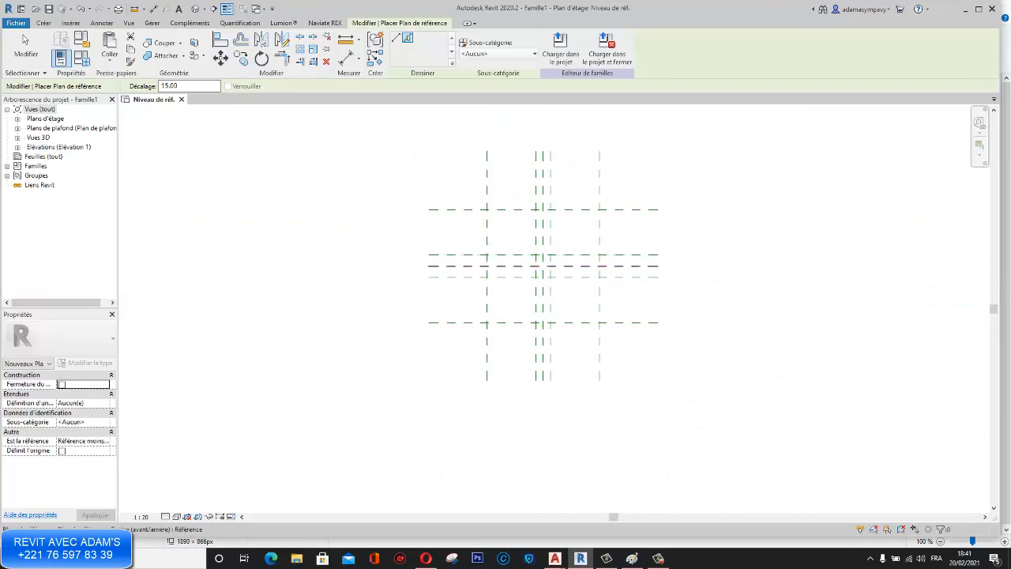
pyautogui.press('Escape')
pyautogui.scroll(3, 559, 226)
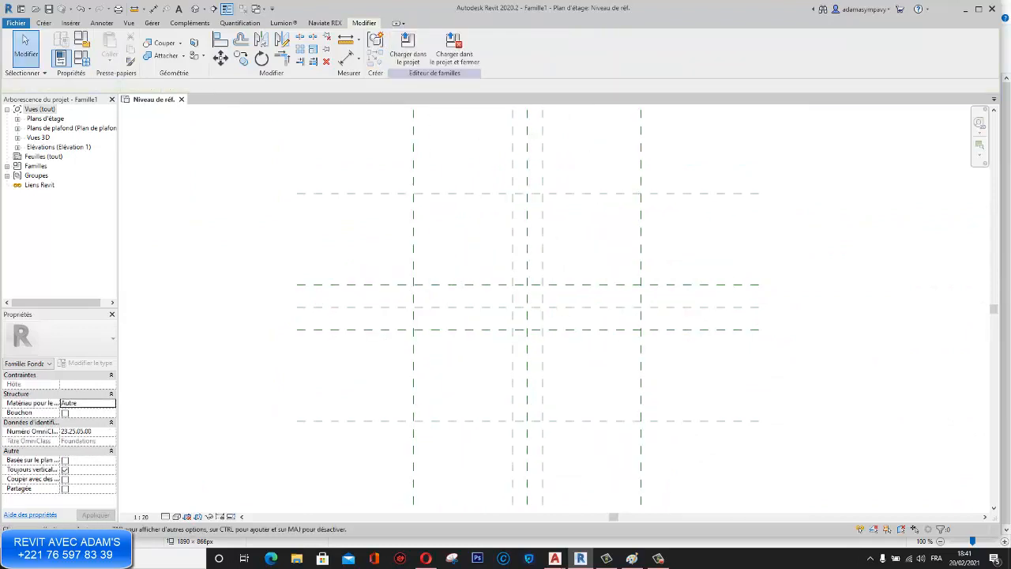
pyautogui.scroll(-2, 489, 245)
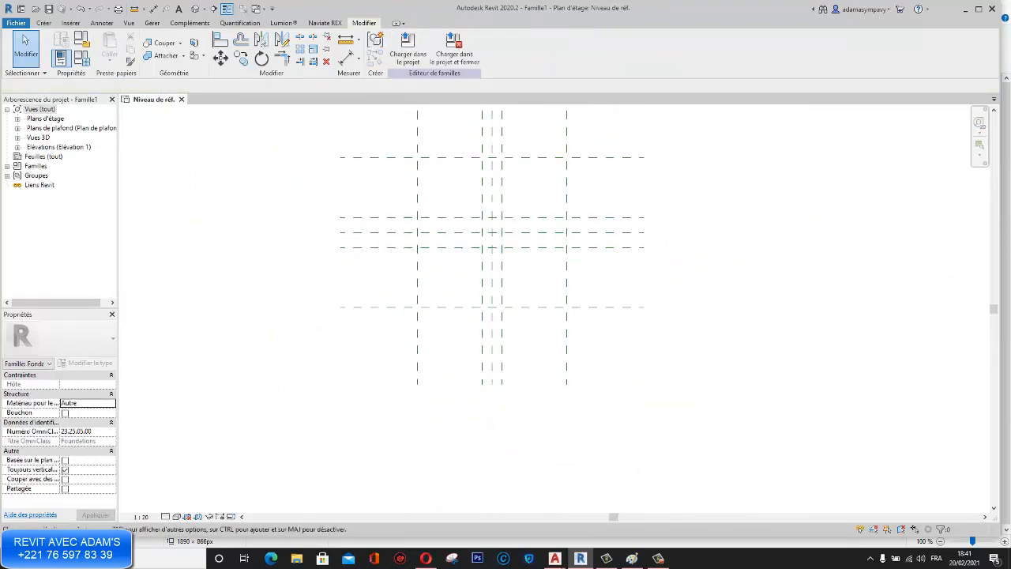
# Step: Open the Gauche elevation view of the family
pyautogui.click(39, 109)
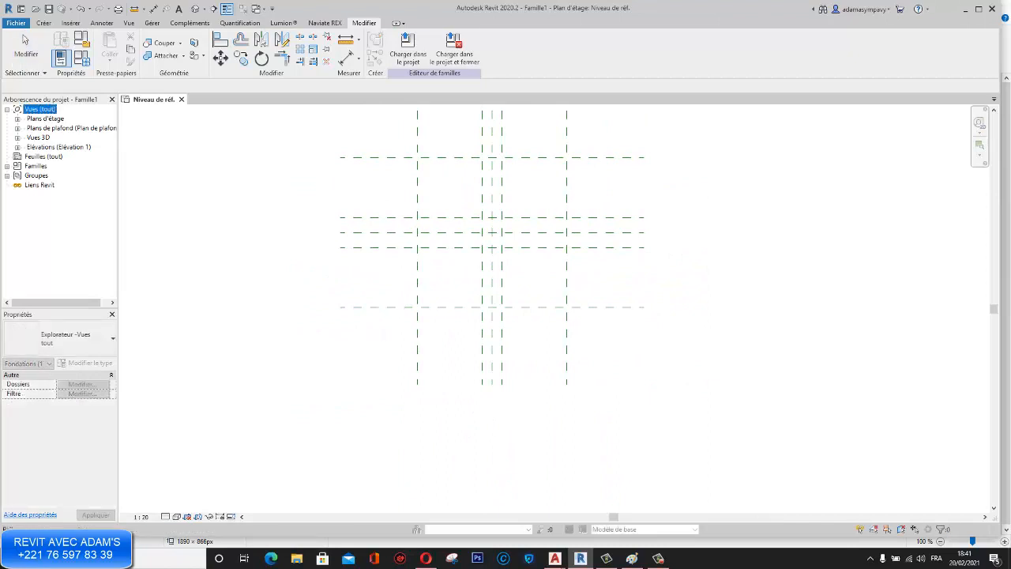
pyautogui.click(18, 138)
pyautogui.click(18, 138)
pyautogui.click(18, 147)
pyautogui.doubleClick(48, 185)
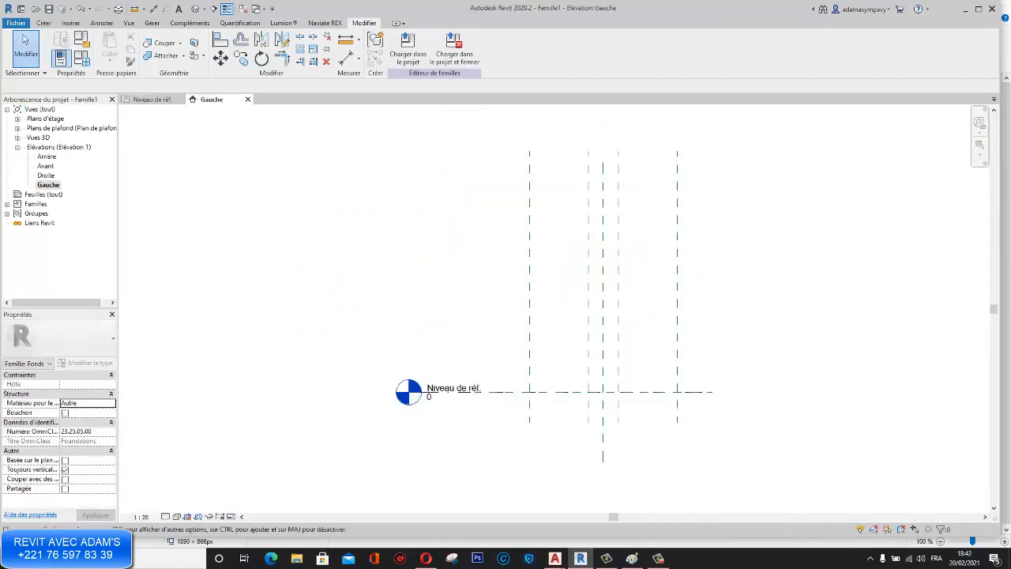
pyautogui.scroll(3, 429, 285)
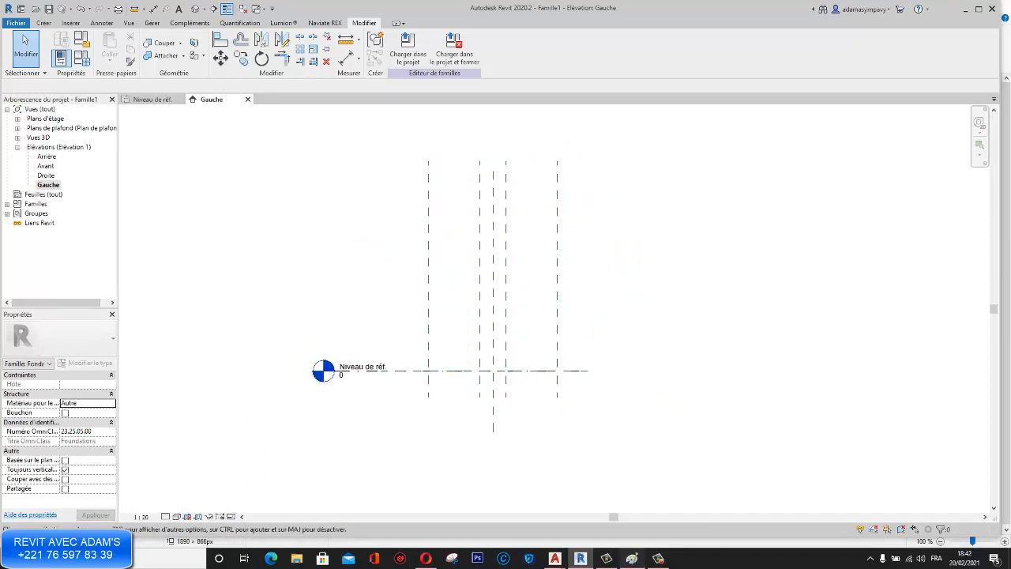
# Step: Switch to Paint and sketch the footing's side elevation with column, sloped shoulders, rectangular base and a thin layer line near the bottom
pyautogui.click(631, 558)
pyautogui.moveTo(180, 180); pyautogui.dragTo(184, 258)
pyautogui.moveTo(187, 200); pyautogui.dragTo(188, 240)
pyautogui.moveTo(188, 184)
pyautogui.mouseDown()
pyautogui.moveTo(193, 270)
pyautogui.moveTo(151, 287)
pyautogui.moveTo(151, 324)
pyautogui.moveTo(212, 325)
pyautogui.mouseUp()
pyautogui.moveTo(192, 270)
pyautogui.mouseDown()
pyautogui.moveTo(217, 290)
pyautogui.moveTo(220, 329)
pyautogui.mouseUp()
pyautogui.moveTo(151, 319); pyautogui.dragTo(223, 319)
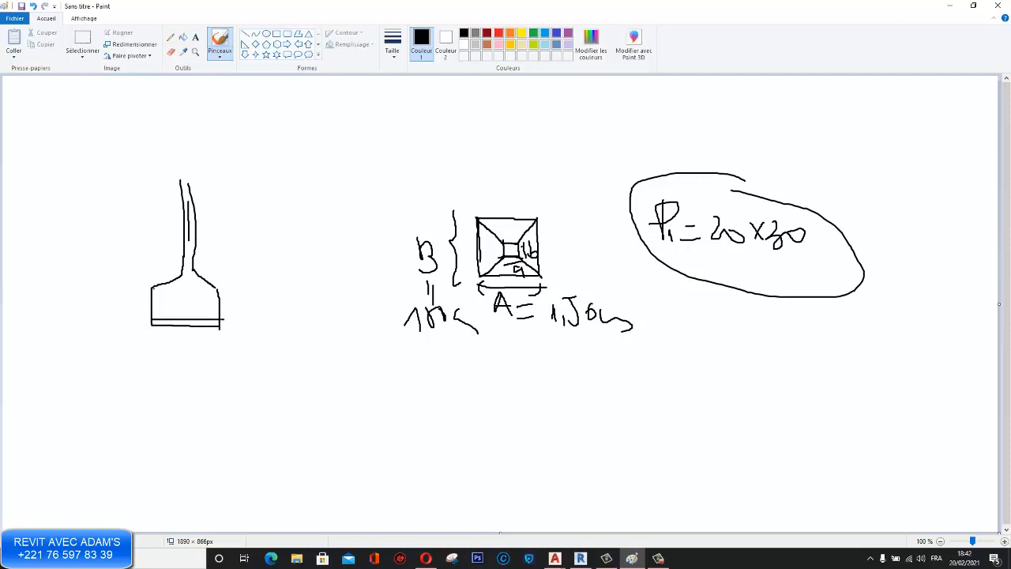
# Step: Draw the line separating the slope from the rectangular base, add arrows to the footing parts, and label the thin bottom layer BP
pyautogui.moveTo(199, 293); pyautogui.dragTo(144, 290)
pyautogui.moveTo(209, 286)
pyautogui.mouseDown()
pyautogui.moveTo(238, 251)
pyautogui.moveTo(224, 282)
pyautogui.moveTo(264, 308)
pyautogui.moveTo(224, 314)
pyautogui.moveTo(210, 356)
pyautogui.moveTo(218, 379)
pyautogui.moveTo(227, 360)
pyautogui.moveTo(219, 378)
pyautogui.moveTo(236, 367)
pyautogui.moveTo(235, 376)
pyautogui.mouseUp()
pyautogui.moveTo(236, 356); pyautogui.dragTo(235, 364)
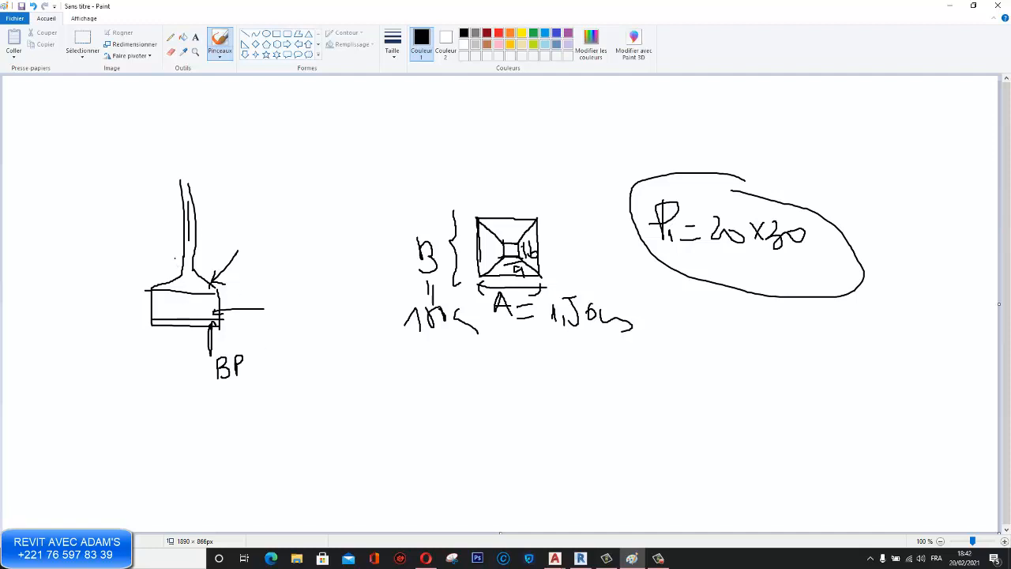
# Step: Draw an arrow pointing to the column in the side elevation sketch and label it Poteau
pyautogui.moveTo(195, 230); pyautogui.dragTo(253, 194)
pyautogui.moveTo(207, 220); pyautogui.dragTo(194, 230)
pyautogui.moveTo(194, 230); pyautogui.dragTo(210, 237)
pyautogui.moveTo(256, 185)
pyautogui.mouseDown()
pyautogui.moveTo(257, 215)
pyautogui.moveTo(257, 204)
pyautogui.moveTo(272, 210)
pyautogui.moveTo(265, 204)
pyautogui.mouseUp()
pyautogui.moveTo(277, 186); pyautogui.dragTo(284, 224)
pyautogui.moveTo(270, 213); pyautogui.dragTo(357, 202)
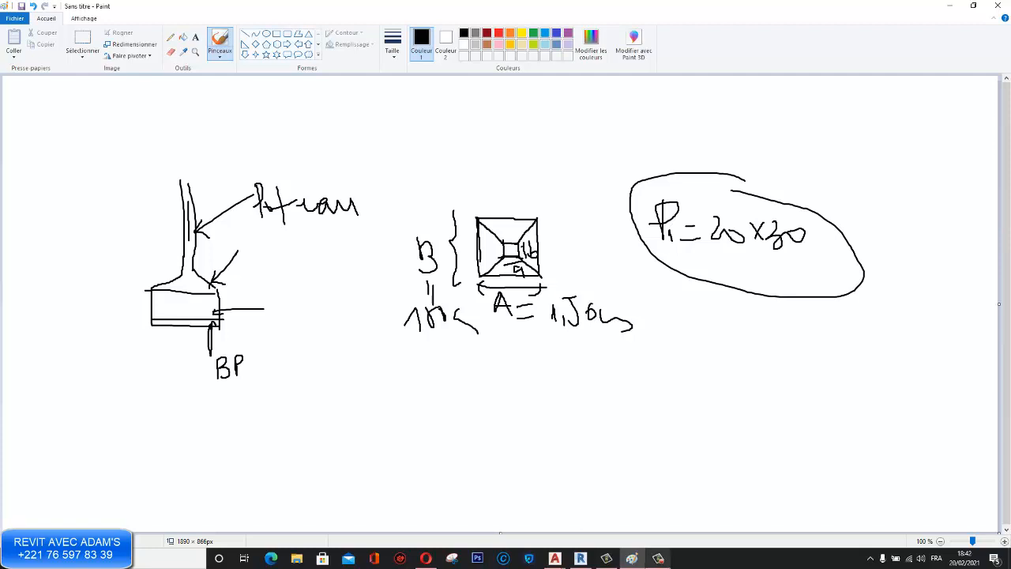
# Step: Label the rectangular base Patin and the sloped part Glacis beside their arrows in the sketch
pyautogui.click(658, 558)
pyautogui.click(846, 497)
pyautogui.moveTo(279, 298)
pyautogui.mouseDown()
pyautogui.moveTo(280, 322)
pyautogui.moveTo(298, 322)
pyautogui.mouseUp()
pyautogui.moveTo(306, 291)
pyautogui.mouseDown()
pyautogui.moveTo(309, 319)
pyautogui.moveTo(324, 313)
pyautogui.moveTo(322, 324)
pyautogui.mouseUp()
pyautogui.moveTo(332, 324); pyautogui.dragTo(347, 326)
pyautogui.moveTo(273, 245)
pyautogui.mouseDown()
pyautogui.moveTo(270, 263)
pyautogui.moveTo(352, 269)
pyautogui.mouseUp()
pyautogui.moveTo(338, 235); pyautogui.dragTo(334, 243)
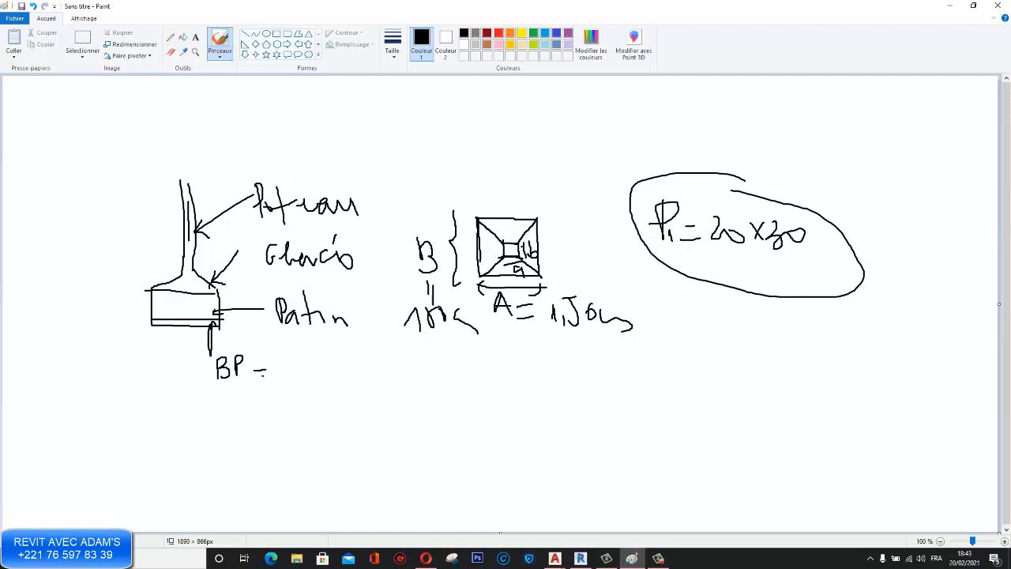
# Step: Note BP = 5 cm, begin the Pat note below the plan sketch, and brace the footing height as 40 cm
pyautogui.moveTo(260, 375)
pyautogui.mouseDown()
pyautogui.moveTo(285, 360)
pyautogui.moveTo(284, 383)
pyautogui.moveTo(297, 355)
pyautogui.moveTo(324, 379)
pyautogui.mouseUp()
pyautogui.moveTo(324, 375); pyautogui.dragTo(346, 380)
pyautogui.moveTo(409, 360); pyautogui.dragTo(412, 393)
pyautogui.moveTo(402, 357)
pyautogui.mouseDown()
pyautogui.moveTo(409, 375)
pyautogui.moveTo(447, 369)
pyautogui.moveTo(432, 385)
pyautogui.mouseUp()
pyautogui.moveTo(461, 338); pyautogui.dragTo(461, 376)
pyautogui.moveTo(447, 355); pyautogui.dragTo(485, 349)
pyautogui.moveTo(139, 260)
pyautogui.mouseDown()
pyautogui.moveTo(126, 294)
pyautogui.moveTo(144, 324)
pyautogui.mouseUp()
pyautogui.moveTo(84, 278)
pyautogui.mouseDown()
pyautogui.moveTo(92, 309)
pyautogui.moveTo(142, 312)
pyautogui.mouseUp()
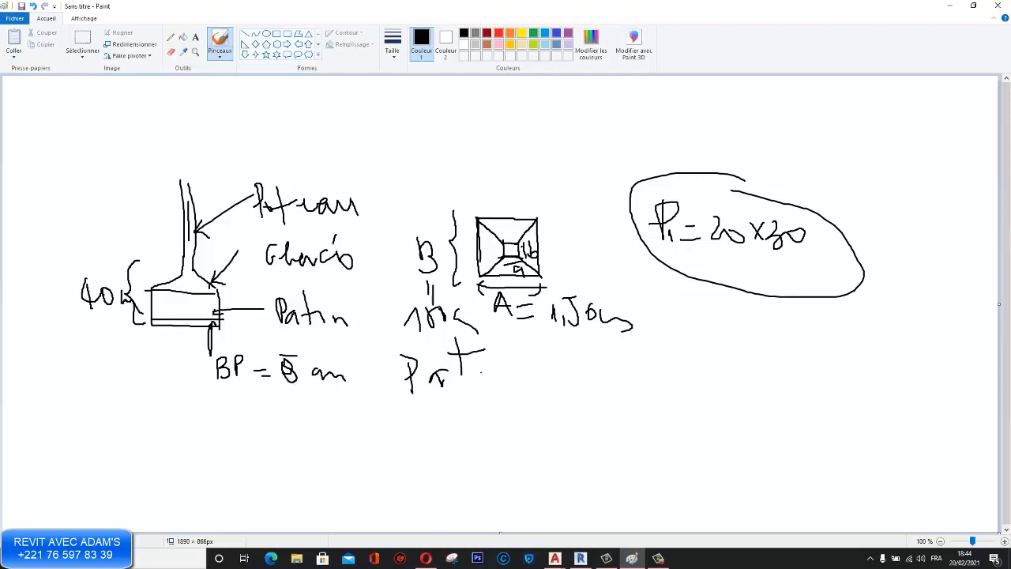
# Step: Complete the thickness notes below the plan sketch with Pat = 25 cm and Gl = 15 cm
pyautogui.moveTo(478, 374); pyautogui.dragTo(499, 373)
pyautogui.moveTo(485, 390); pyautogui.dragTo(507, 390)
pyautogui.moveTo(529, 365)
pyautogui.mouseDown()
pyautogui.moveTo(535, 389)
pyautogui.moveTo(553, 393)
pyautogui.moveTo(569, 360)
pyautogui.moveTo(614, 373)
pyautogui.moveTo(627, 403)
pyautogui.mouseUp()
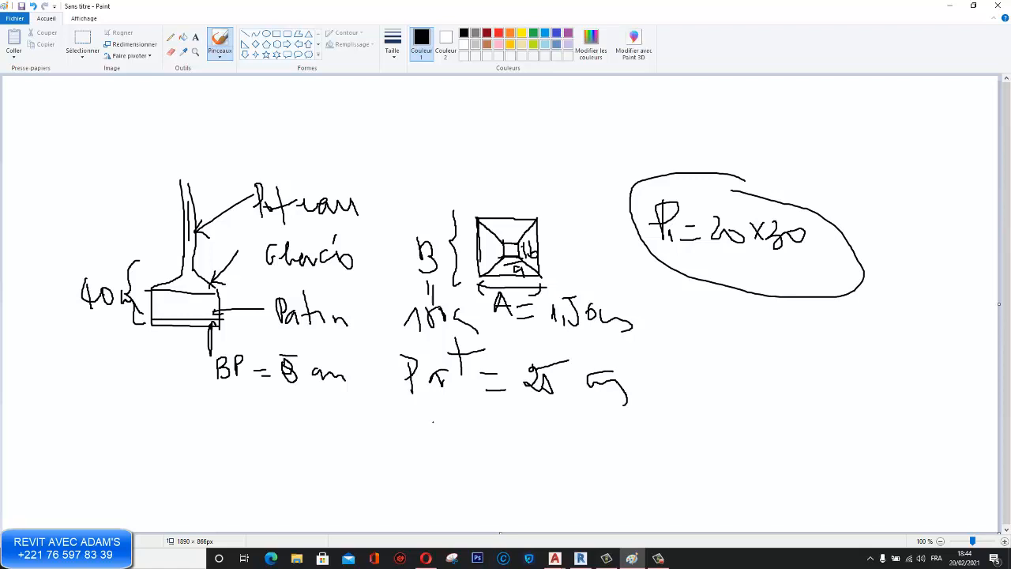
pyautogui.moveTo(427, 414); pyautogui.dragTo(415, 427)
pyautogui.moveTo(428, 393)
pyautogui.mouseDown()
pyautogui.moveTo(430, 433)
pyautogui.moveTo(487, 423)
pyautogui.mouseUp()
pyautogui.moveTo(475, 432)
pyautogui.mouseDown()
pyautogui.moveTo(517, 423)
pyautogui.moveTo(521, 432)
pyautogui.mouseUp()
pyautogui.moveTo(540, 409)
pyautogui.mouseDown()
pyautogui.moveTo(541, 431)
pyautogui.moveTo(528, 424)
pyautogui.mouseUp()
pyautogui.moveTo(532, 400)
pyautogui.mouseDown()
pyautogui.moveTo(548, 399)
pyautogui.moveTo(560, 431)
pyautogui.moveTo(607, 433)
pyautogui.mouseUp()
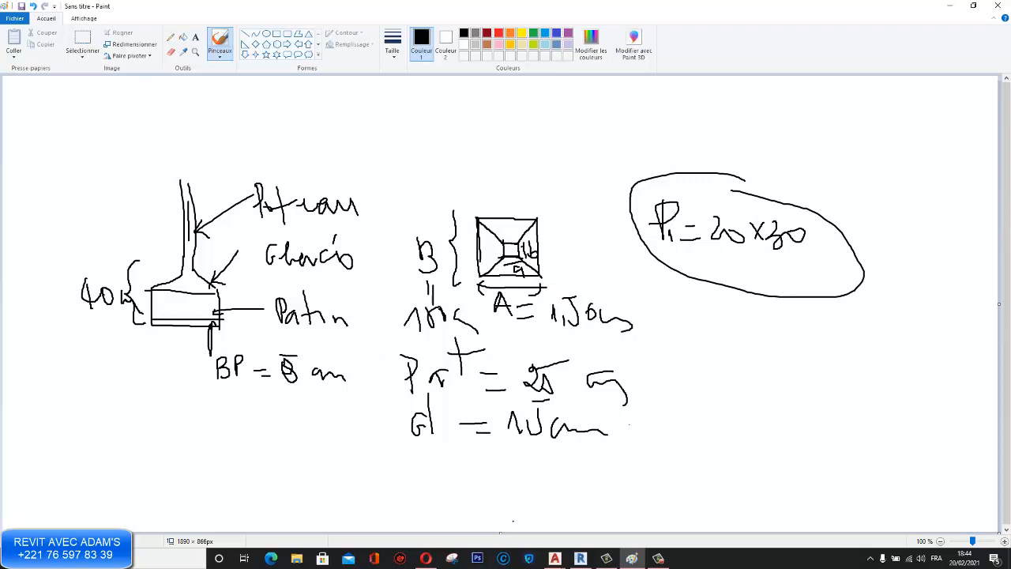
# Step: Switch to Revit and place a reference plane offset 5 cm above the Niveau de réf. level in the Gauche elevation
pyautogui.click(580, 558)
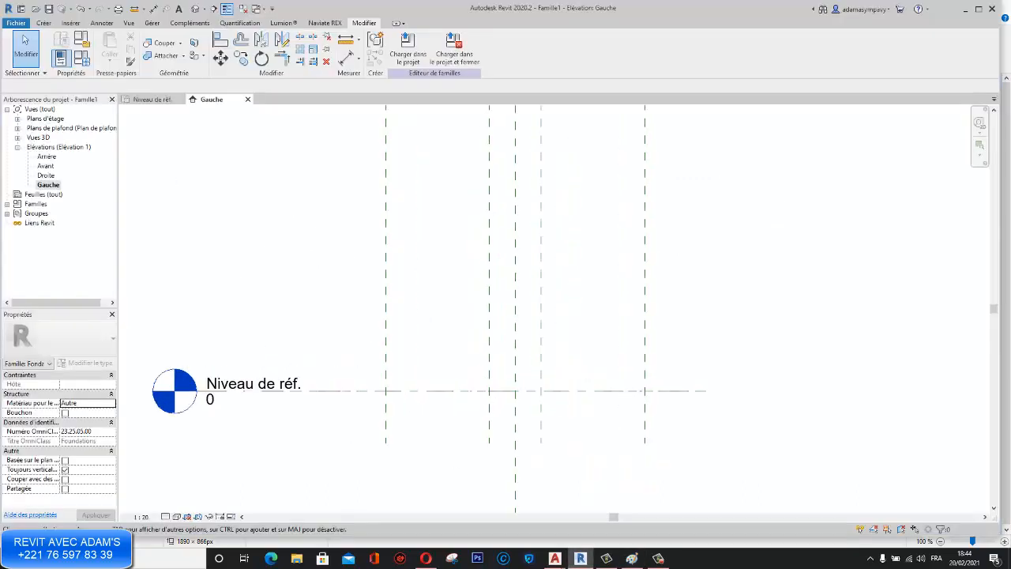
pyautogui.click(339, 391)
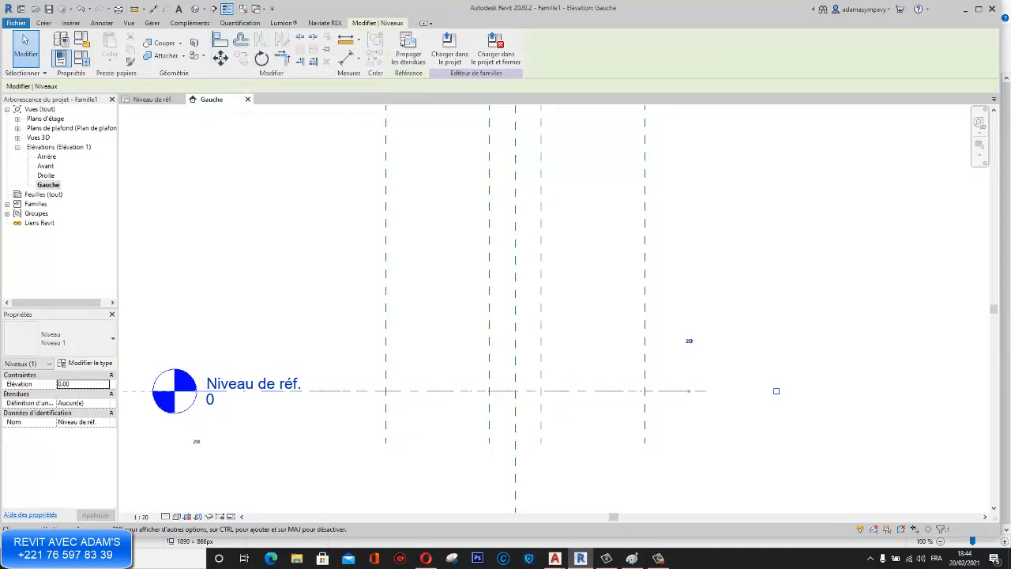
pyautogui.click(44, 23)
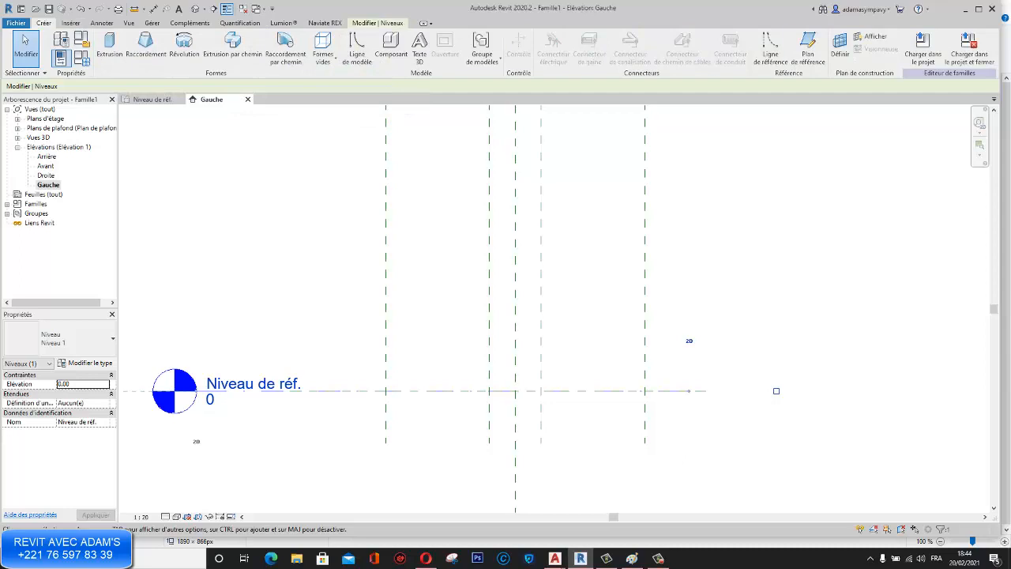
pyautogui.press('r')
pyautogui.press('p')
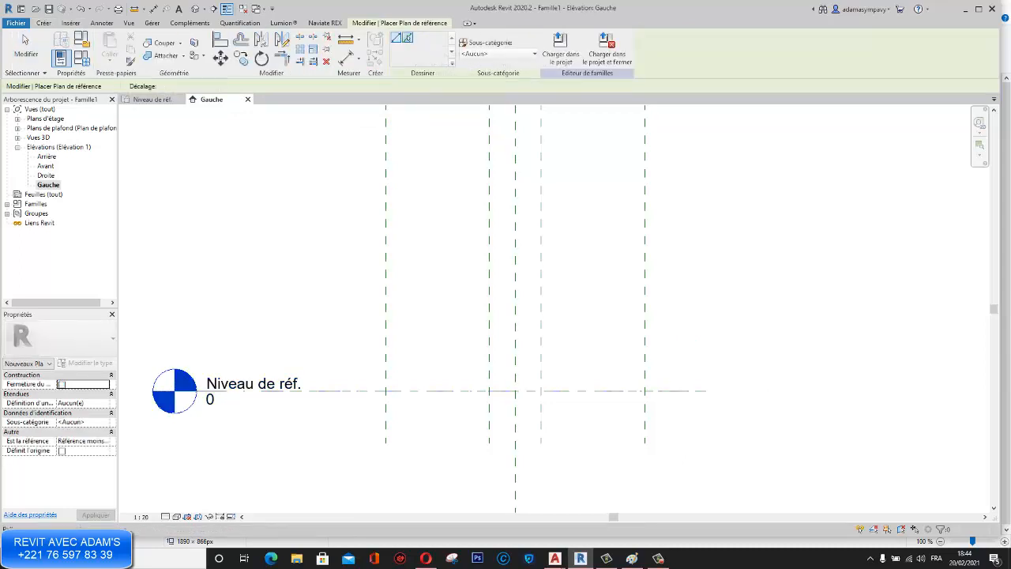
pyautogui.doubleClick(178, 85)
pyautogui.write('5')
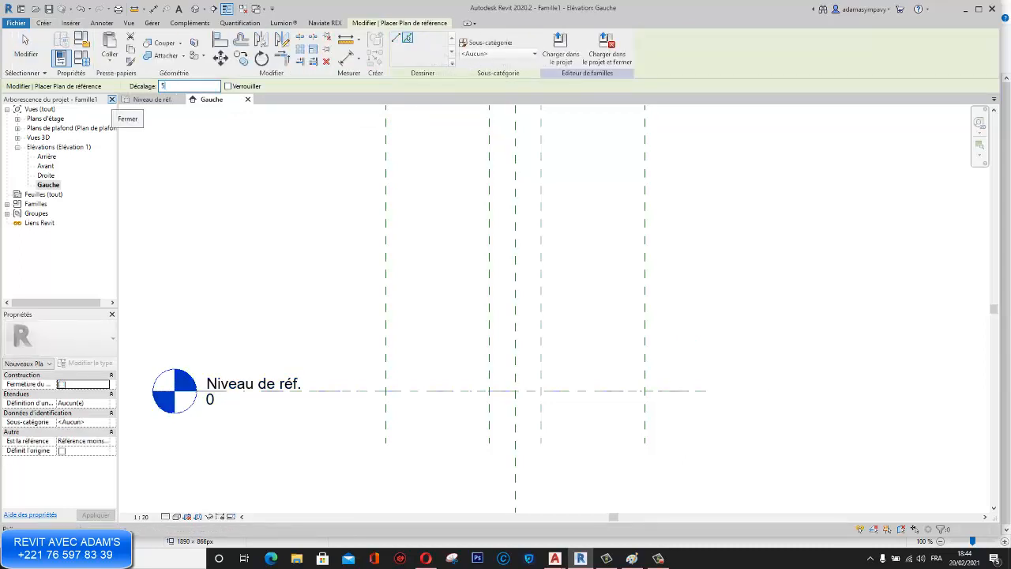
pyautogui.click(686, 388)
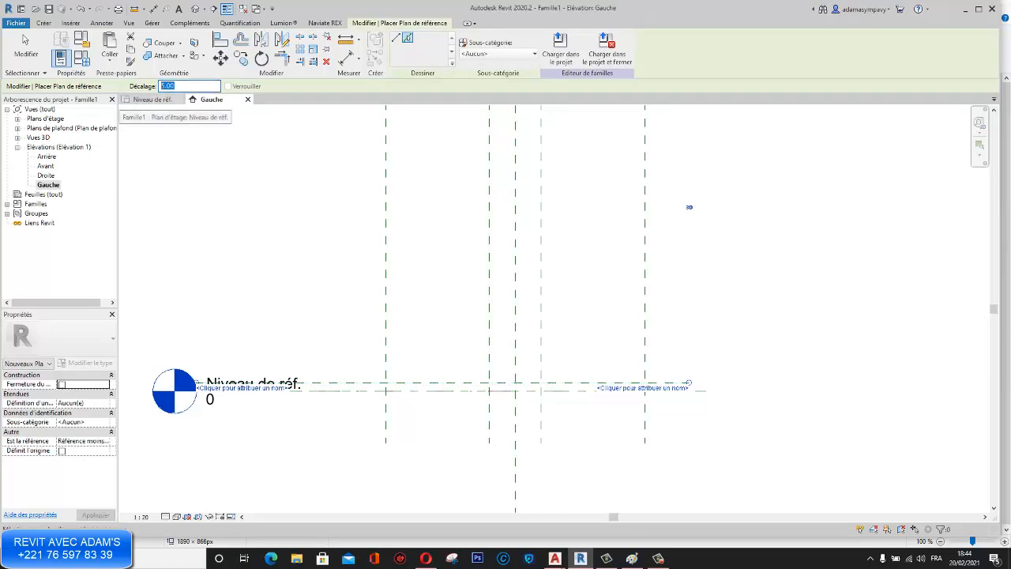
# Step: Place a reference plane 25 cm above the 5 cm plane, and another 15 cm above that one
pyautogui.write('25')
pyautogui.press('Return')
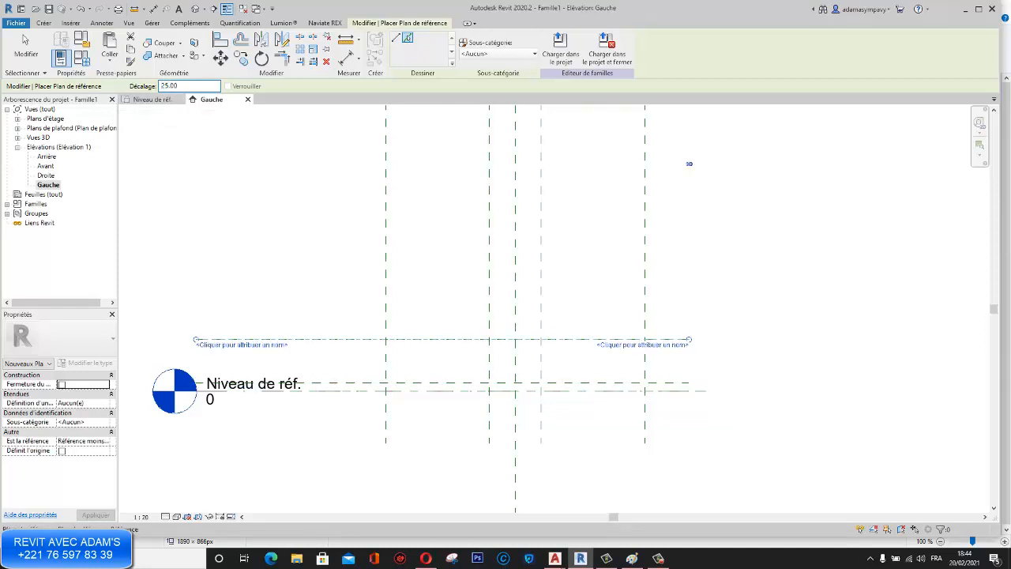
pyautogui.write('15')
pyautogui.press('Return')
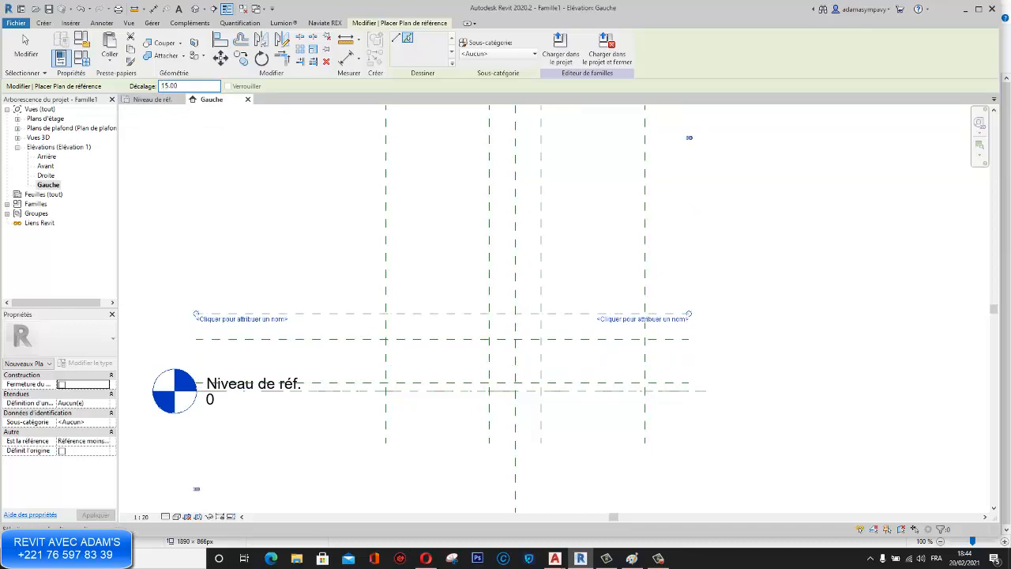
# Step: Place a reference plane offset 100 cm above the uppermost horizontal plane in the Gauche elevation
pyautogui.moveTo(442, 316); pyautogui.dragTo(497, 307, button='middle')
pyautogui.scroll(-3, 564, 273)
pyautogui.scroll(4, 555, 324)
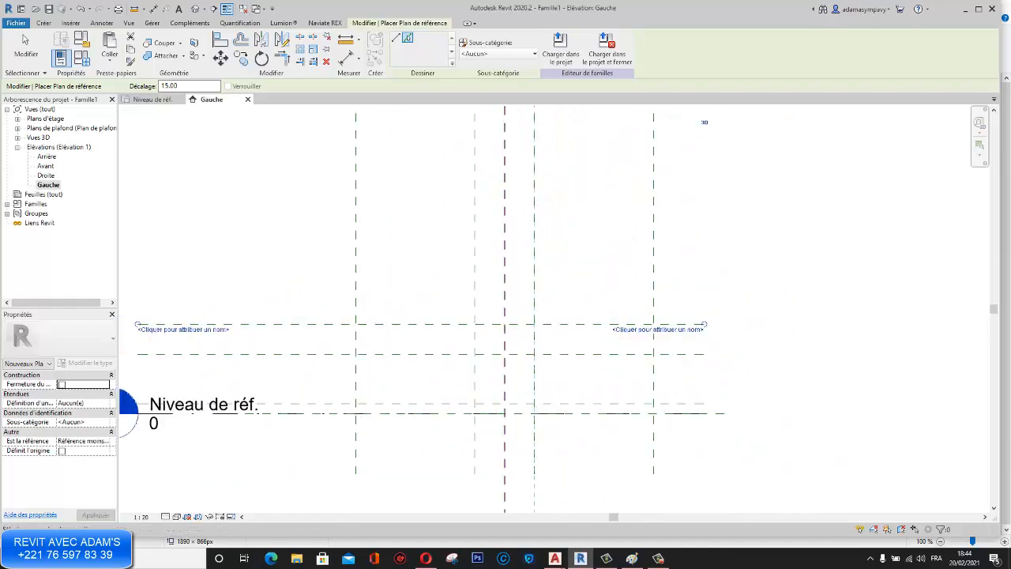
pyautogui.moveTo(424, 231); pyautogui.dragTo(399, 322, button='middle')
pyautogui.scroll(-1, 410, 273)
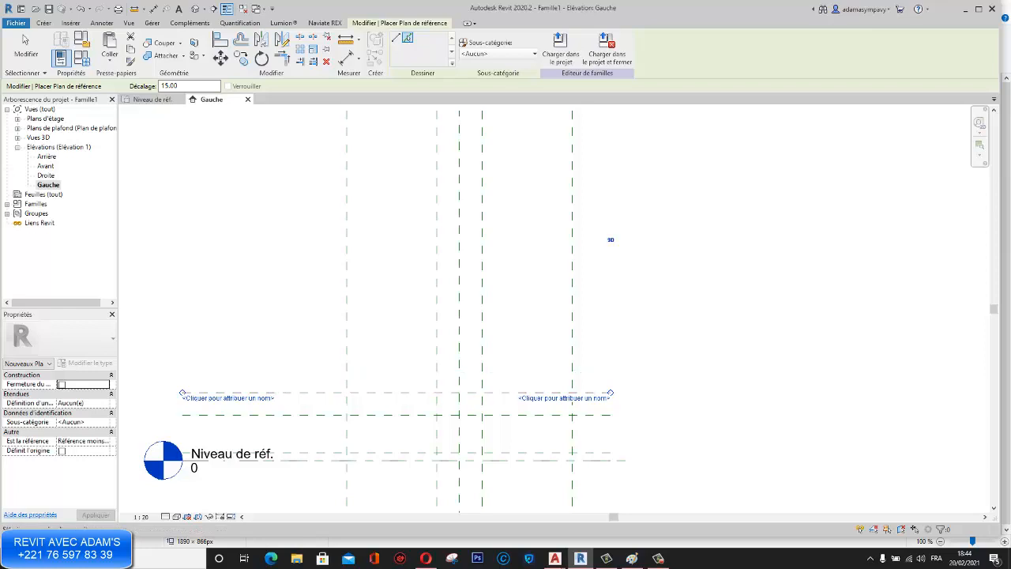
pyautogui.moveTo(180, 86); pyautogui.dragTo(160, 85)
pyautogui.write('1.00')
pyautogui.moveTo(175, 85); pyautogui.dragTo(160, 86)
pyautogui.write('100')
pyautogui.press('Return')
pyautogui.click(490, 391)
pyautogui.scroll(-2, 491, 264)
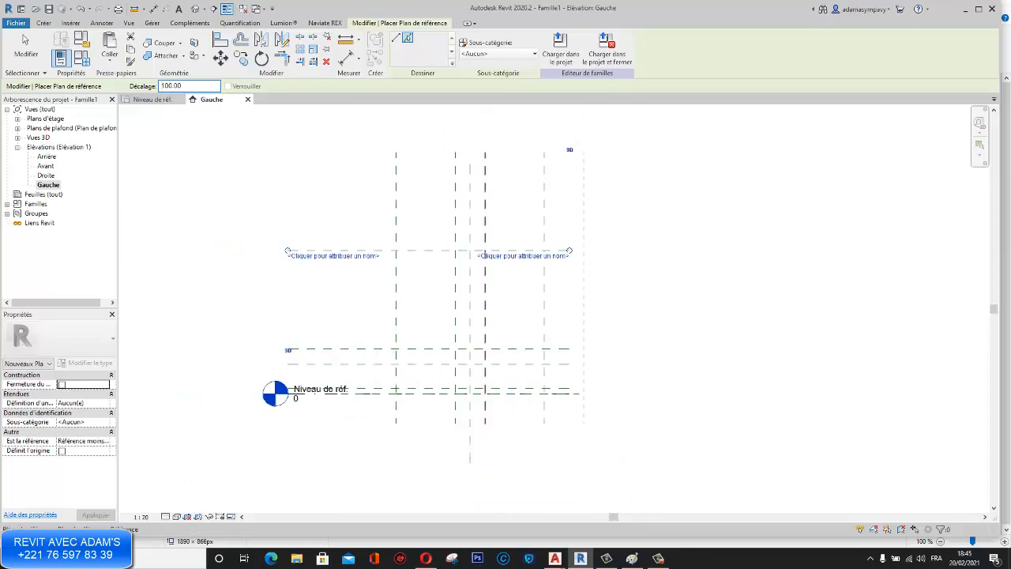
# Step: Return to the Niveau de réf. floor plan view with all its reference planes in view
pyautogui.moveTo(454, 265); pyautogui.dragTo(455, 203, button='middle')
pyautogui.scroll(9, 413, 293)
pyautogui.scroll(-5, 447, 320)
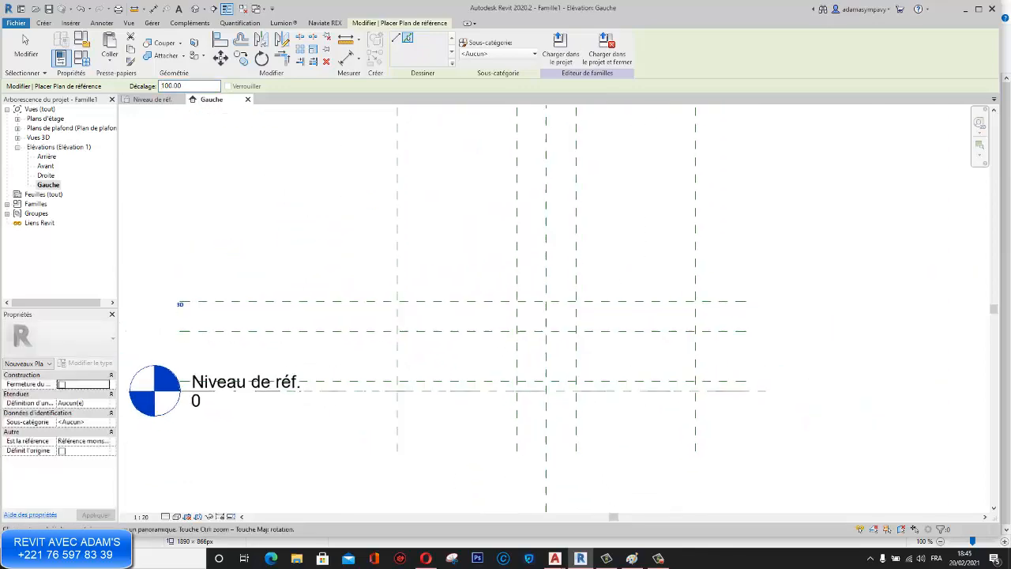
pyautogui.moveTo(447, 331); pyautogui.dragTo(442, 313, button='middle')
pyautogui.scroll(-3, 443, 359)
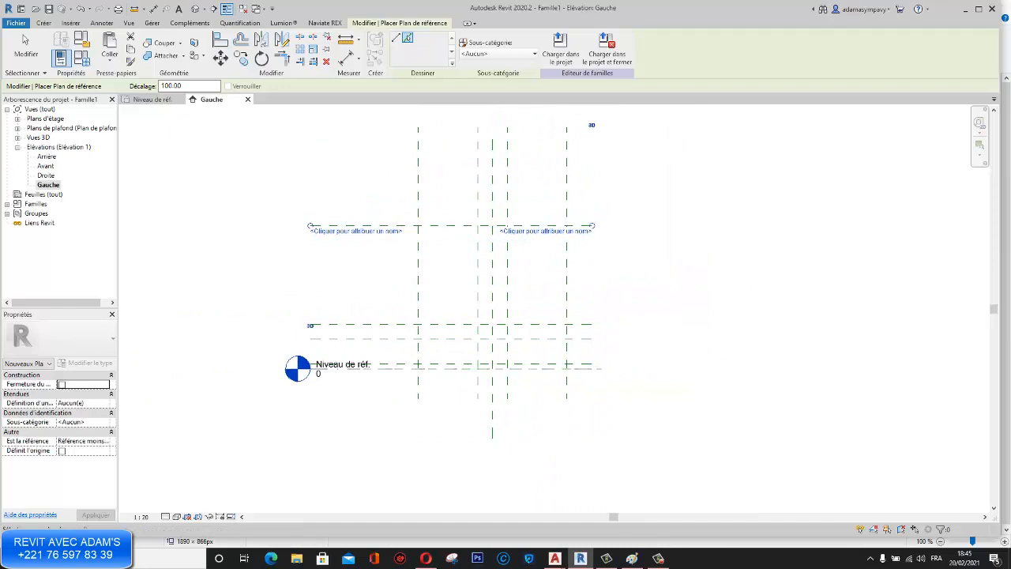
pyautogui.click(159, 100)
pyautogui.scroll(4, 448, 207)
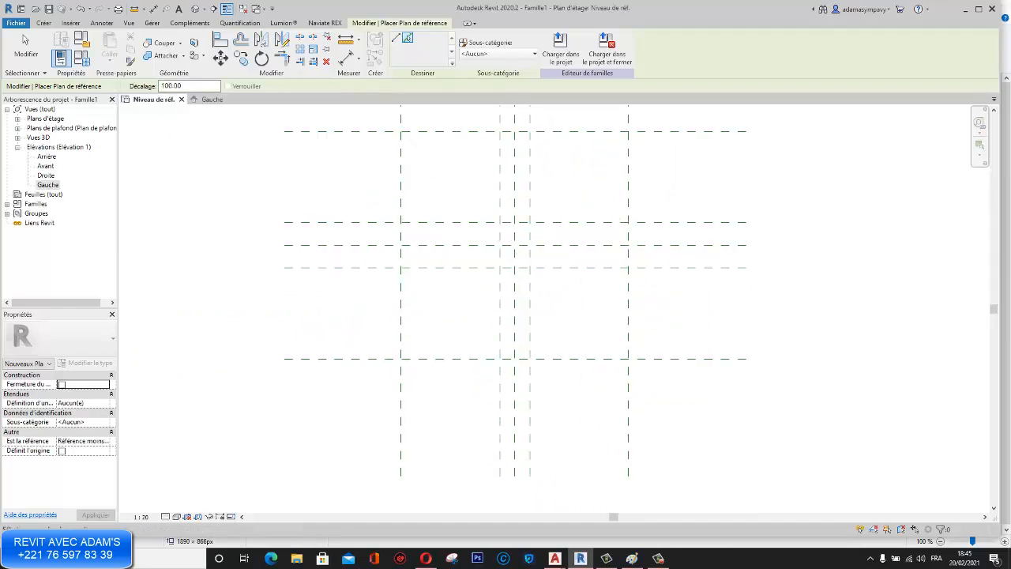
pyautogui.moveTo(448, 207); pyautogui.dragTo(448, 274, button='middle')
pyautogui.scroll(-4, 420, 306)
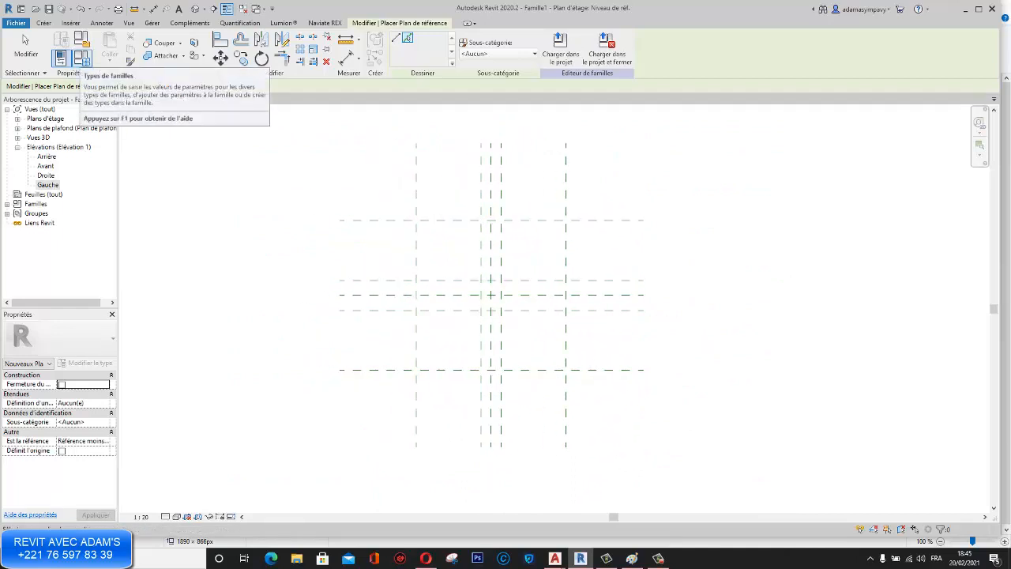
# Step: Set the family type parameters Largeur and Longueur to 150 each
pyautogui.click(60, 58)
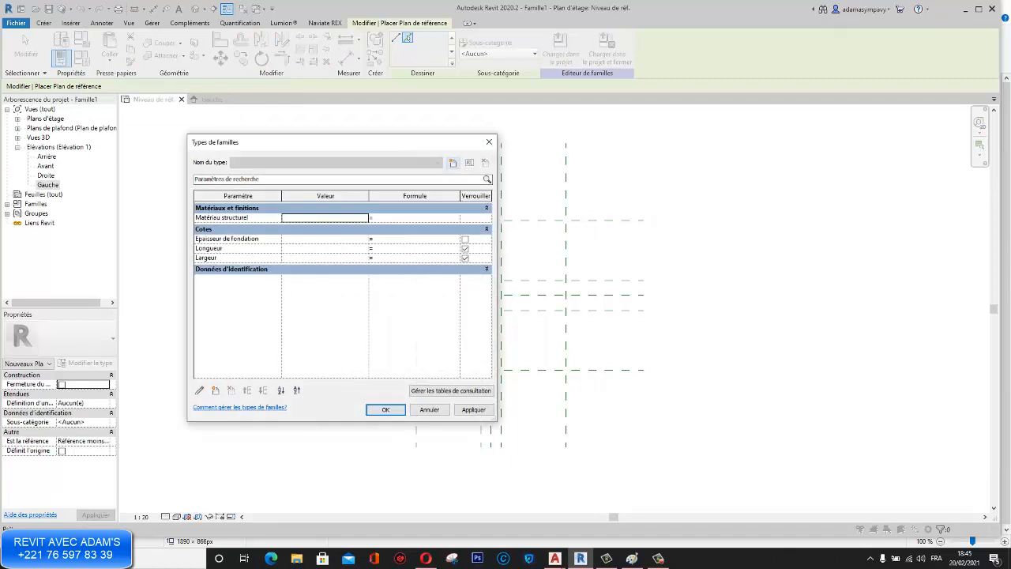
pyautogui.moveTo(272, 143); pyautogui.dragTo(435, 145)
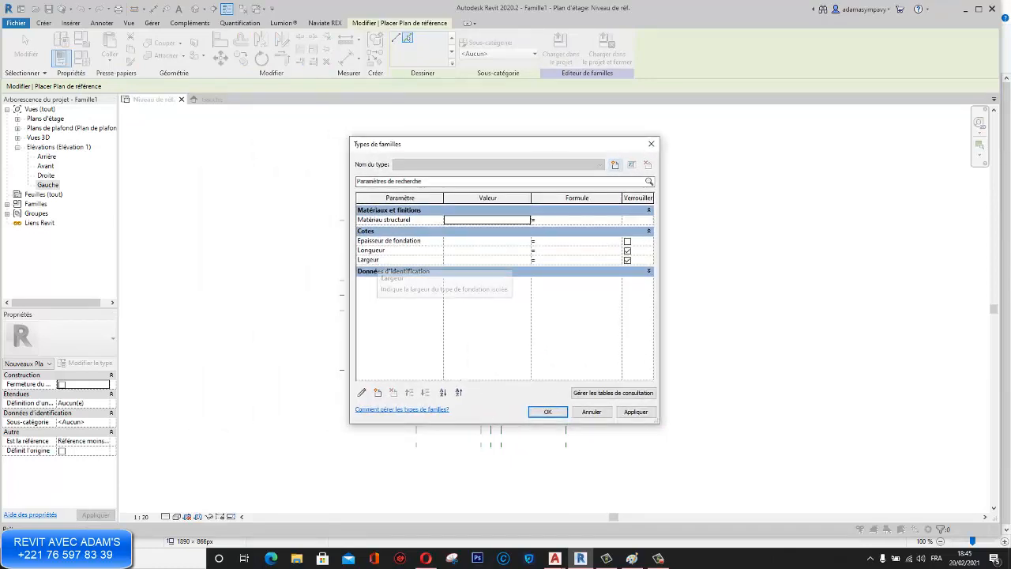
pyautogui.click(487, 260)
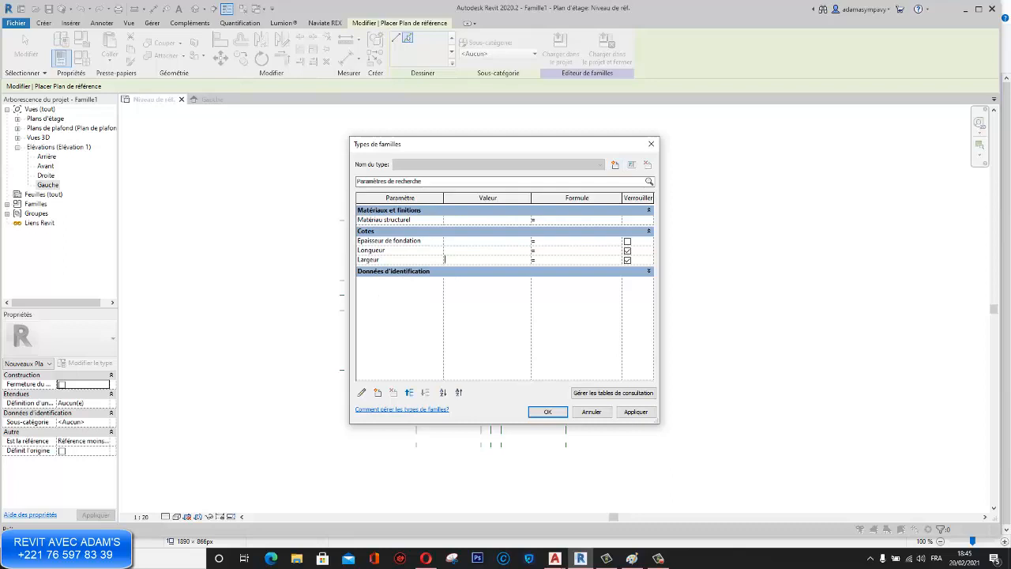
pyautogui.write('150')
pyautogui.click(485, 251)
pyautogui.write('150')
pyautogui.press('Return')
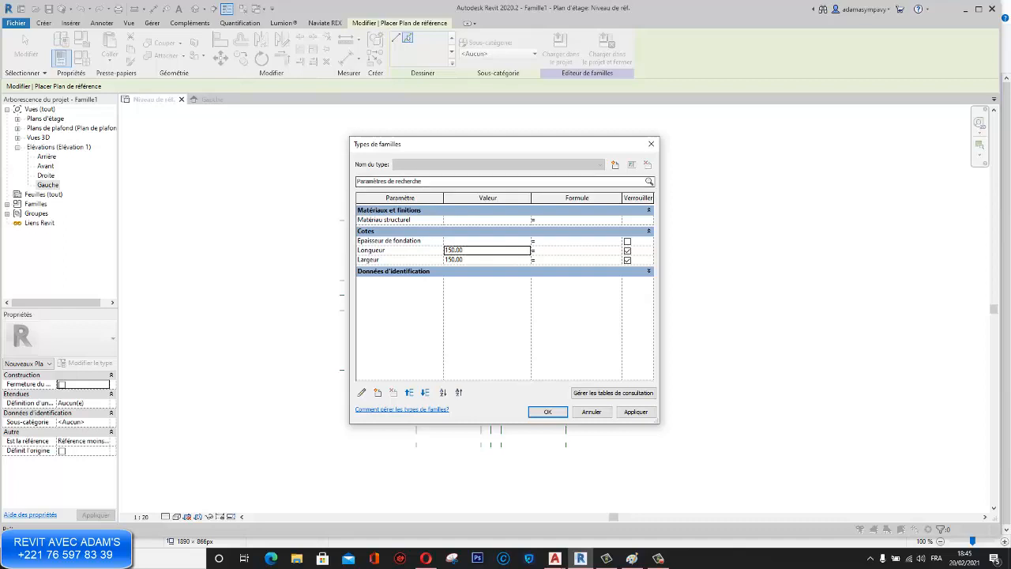
# Step: Add the family type parameters BP and PATIN as lengths grouped under Cotes
pyautogui.click(378, 391)
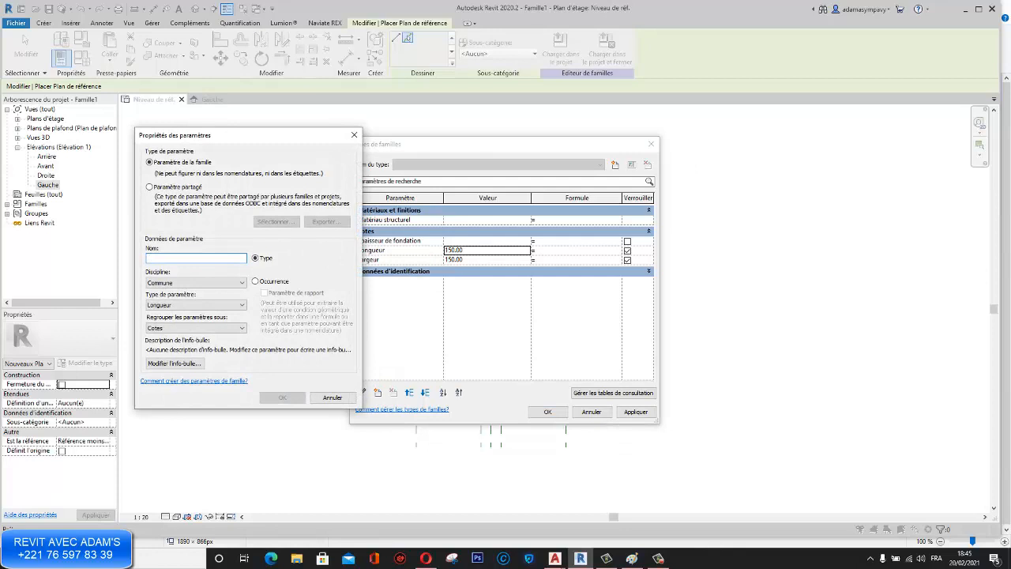
pyautogui.write('BP')
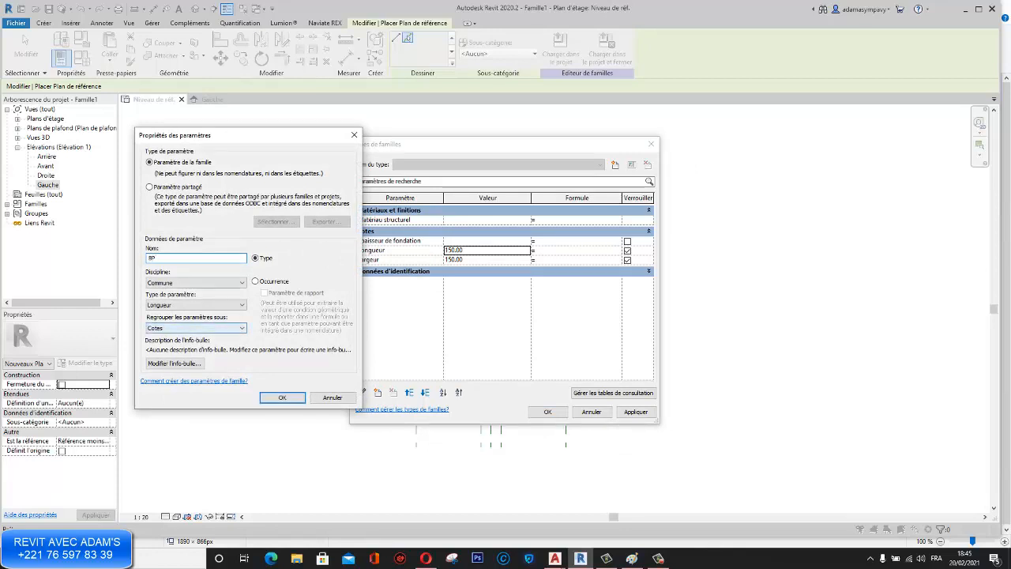
pyautogui.click(282, 397)
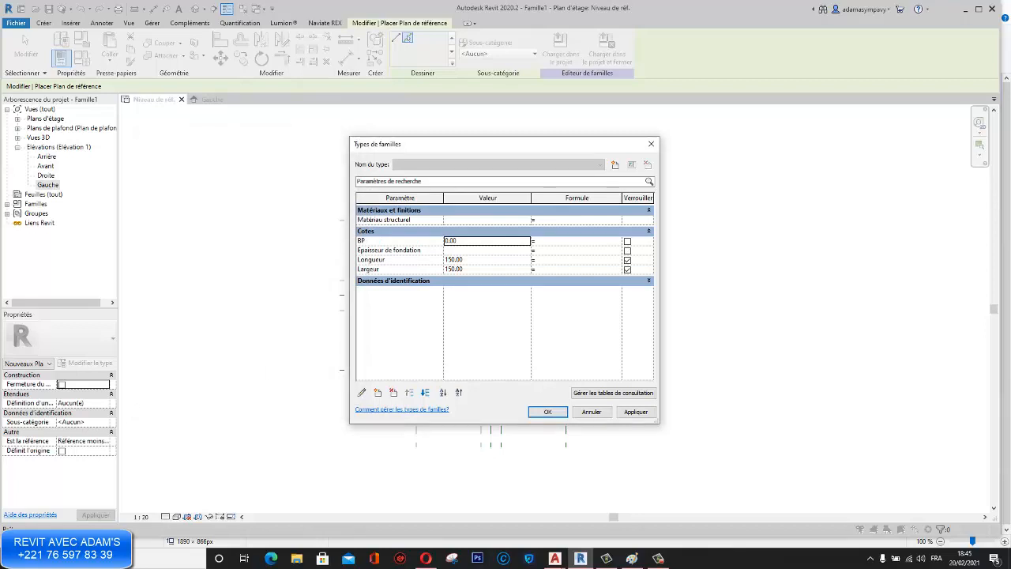
pyautogui.click(377, 392)
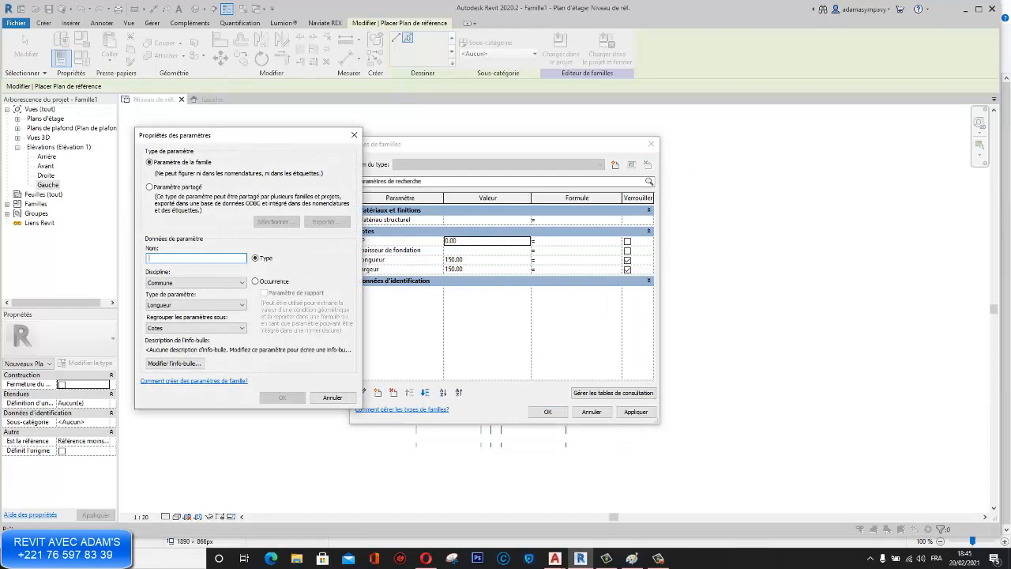
pyautogui.write('PATIN')
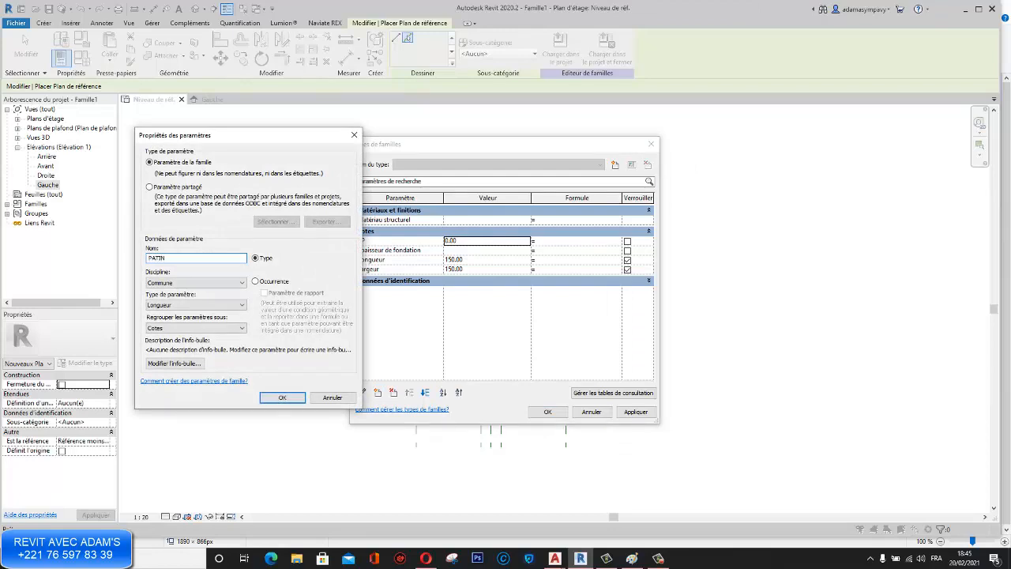
pyautogui.click(282, 397)
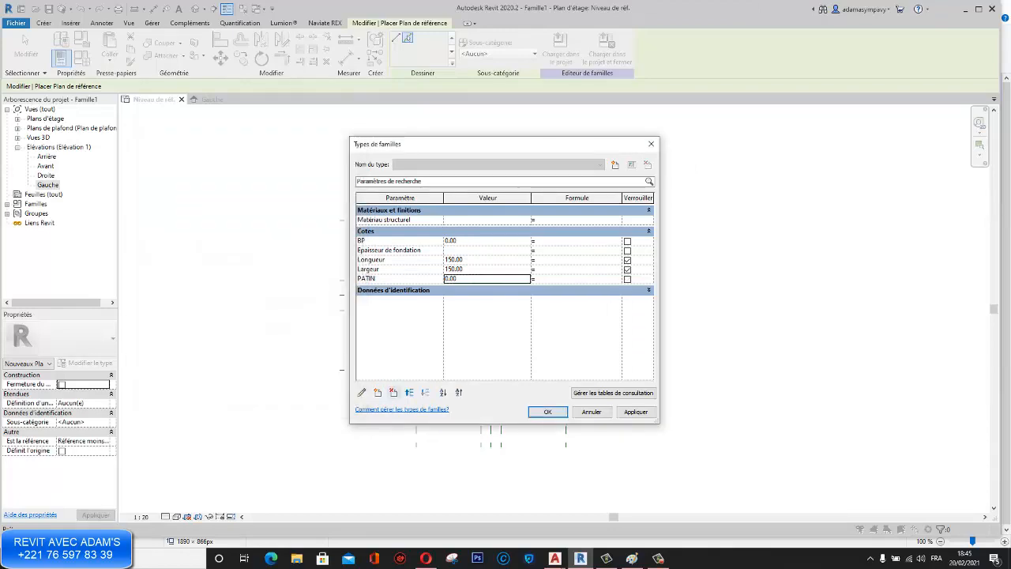
# Step: Add a family type parameter named GLACIS as a length grouped under Cotes
pyautogui.click(378, 392)
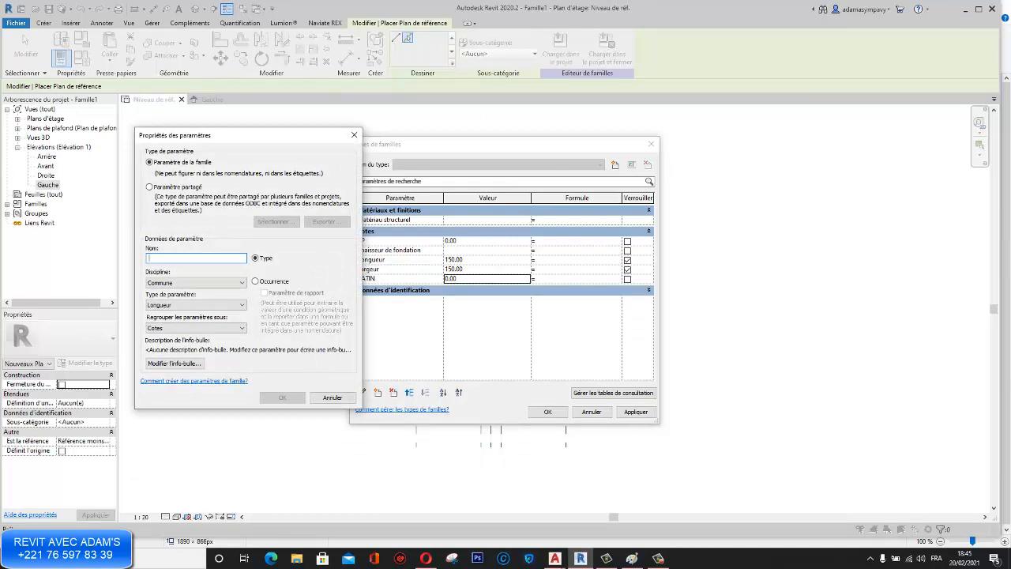
pyautogui.write('GLACIS')
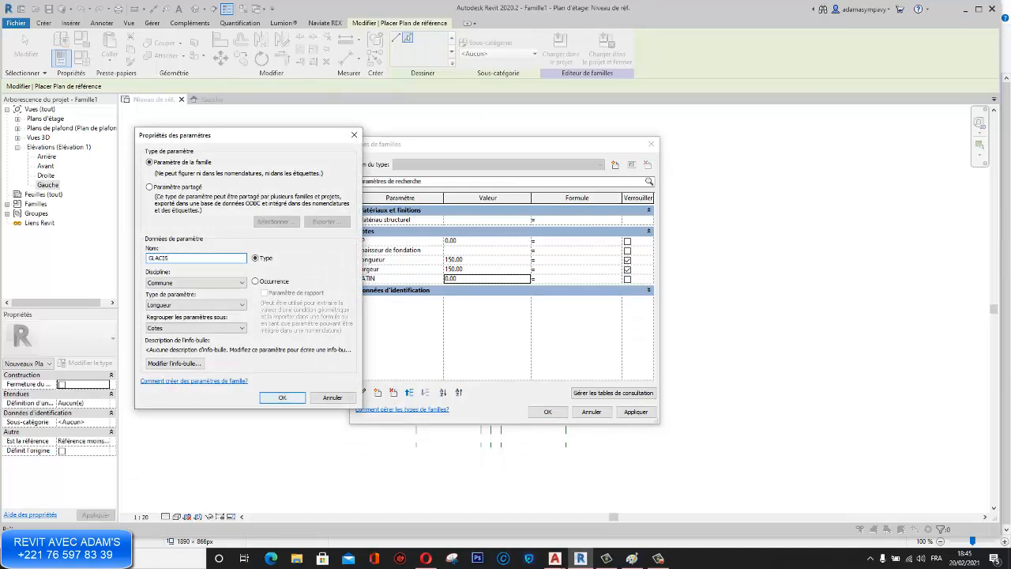
pyautogui.click(282, 397)
# Step: Add a family type parameter named AMORCE as a length grouped under Cotes
pyautogui.click(379, 392)
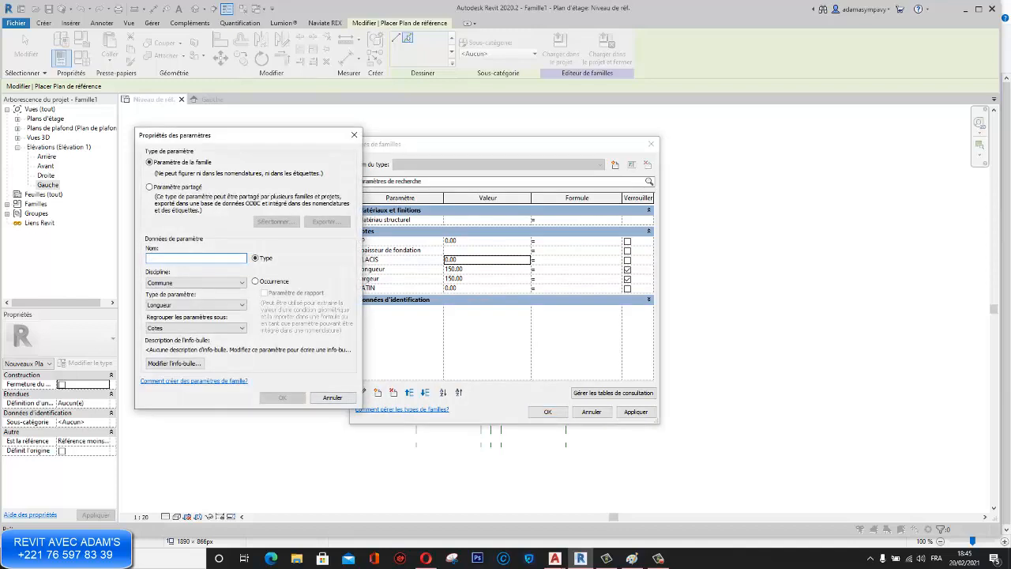
pyautogui.write('AMORI')
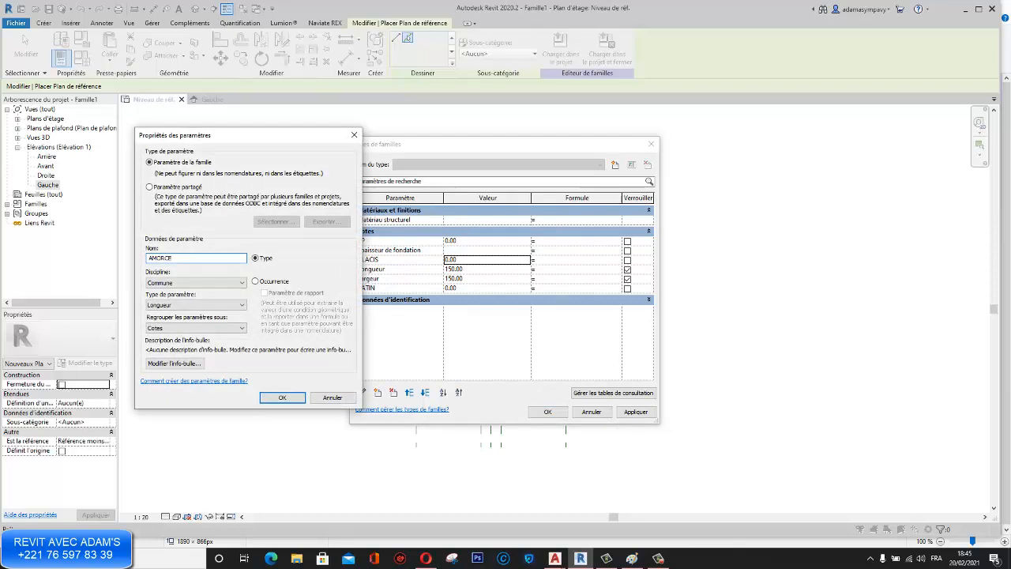
pyautogui.click(282, 397)
# Step: Set the family type values BP to 5, AMORCE to 100, GLACIS to 15 and PATIN to 25, and apply them
pyautogui.doubleClick(474, 250)
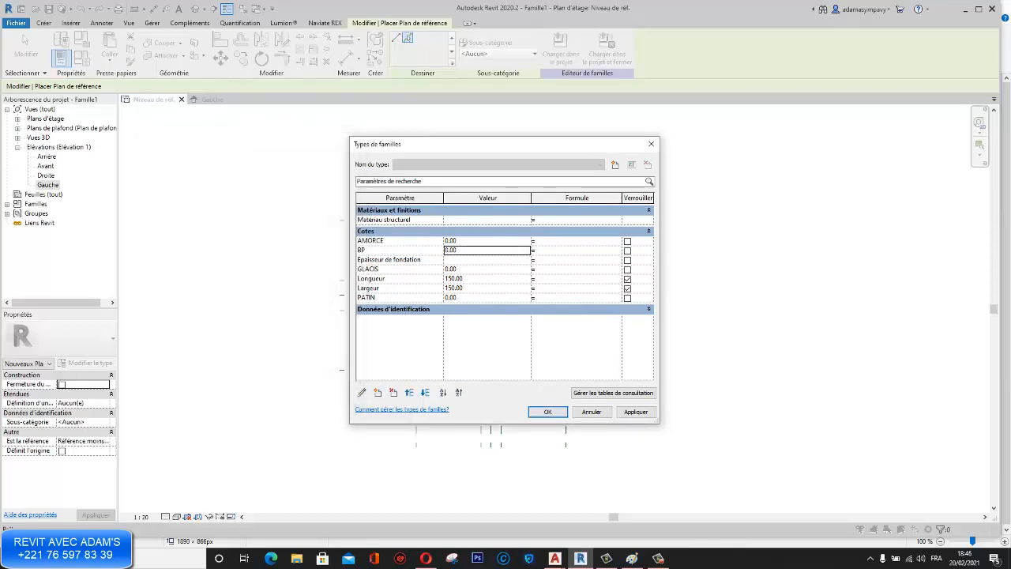
pyautogui.write('5')
pyautogui.doubleClick(474, 241)
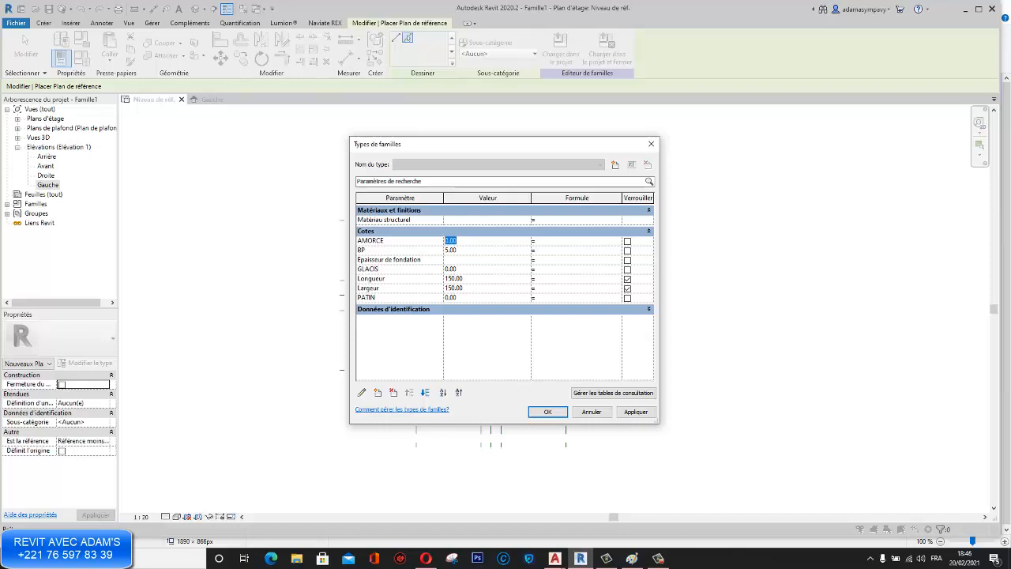
pyautogui.write('100')
pyautogui.doubleClick(467, 269)
pyautogui.write('15')
pyautogui.doubleClick(458, 298)
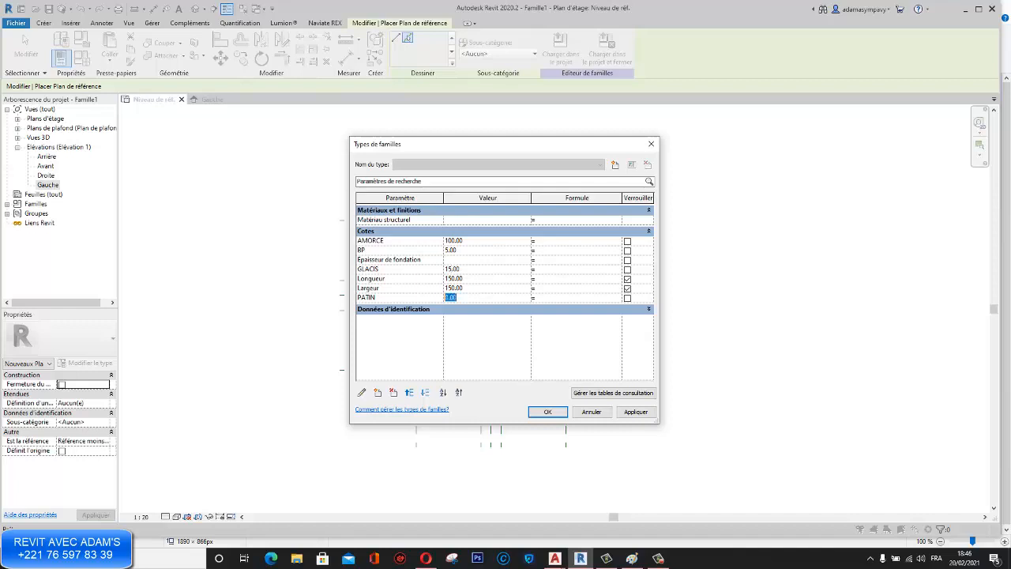
pyautogui.write('25')
pyautogui.press('Return')
pyautogui.click(547, 412)
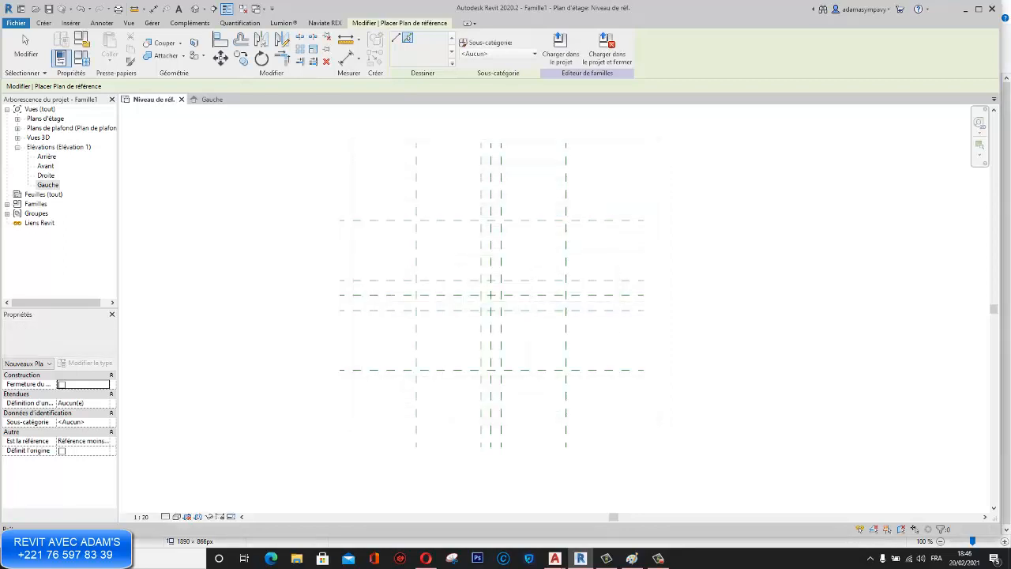
# Step: Create an extrusion from a 150 by 150 square snapped to the outer reference plane intersections, with a depth of 30.48
pyautogui.scroll(4, 491, 295)
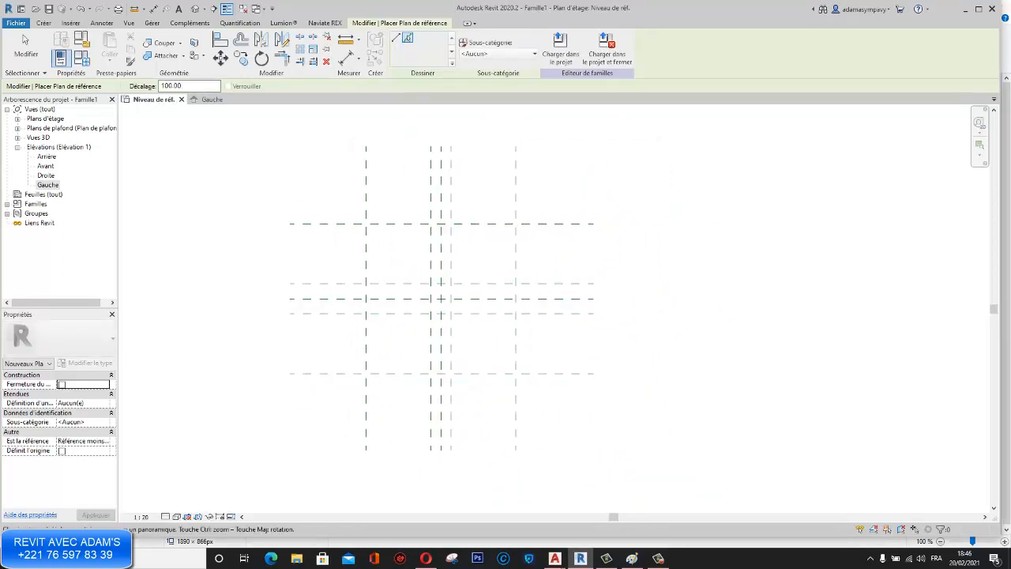
pyautogui.scroll(-3, 436, 299)
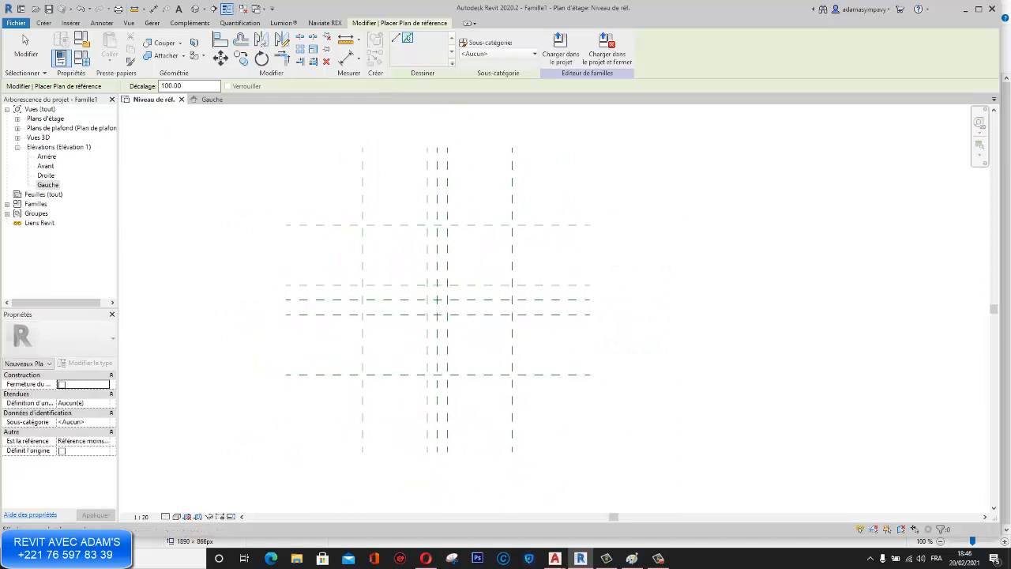
pyautogui.moveTo(436, 300); pyautogui.dragTo(437, 310, button='middle')
pyautogui.click(44, 23)
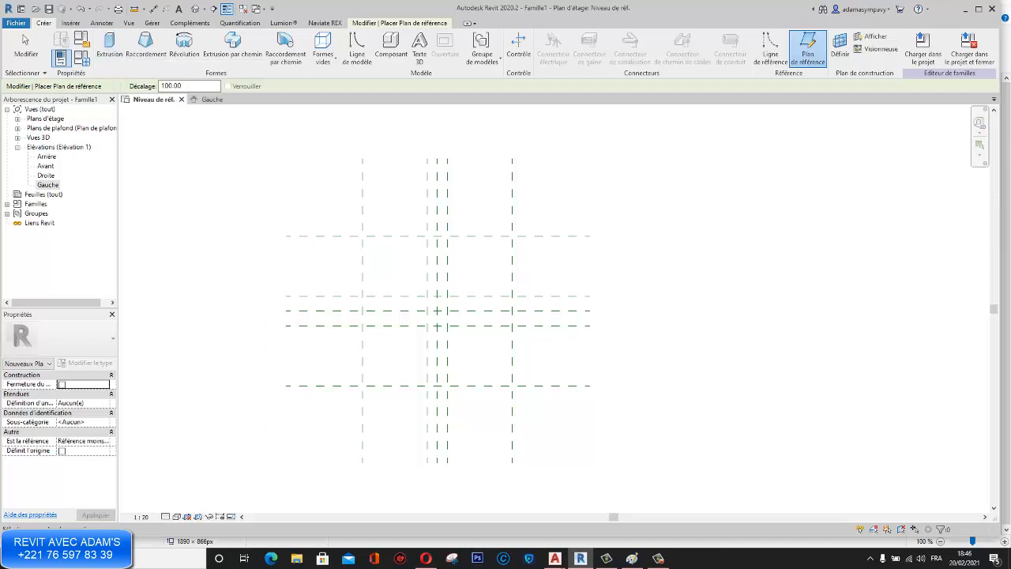
pyautogui.click(109, 43)
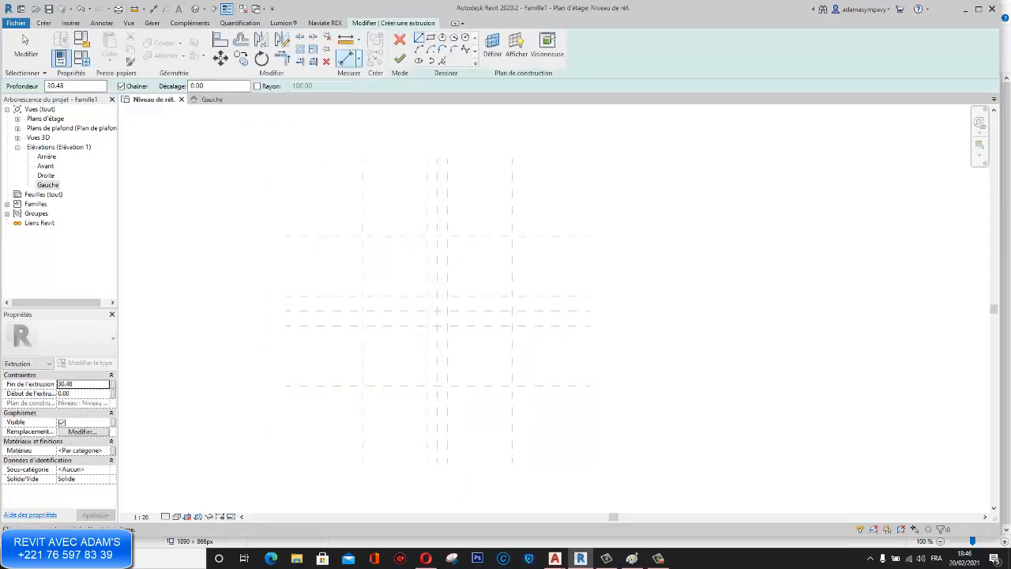
pyautogui.click(430, 37)
pyautogui.scroll(2, 356, 237)
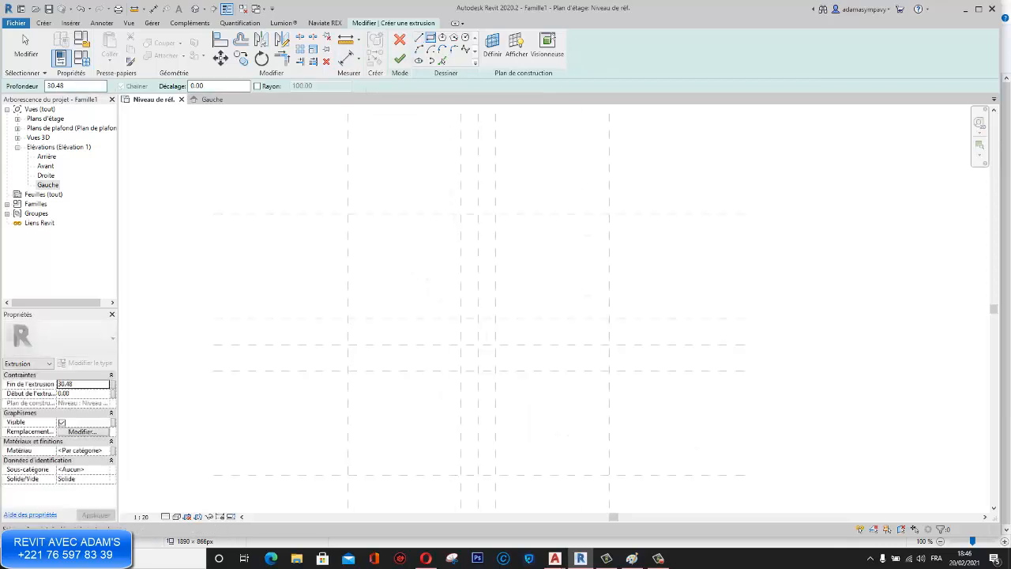
pyautogui.click(348, 213)
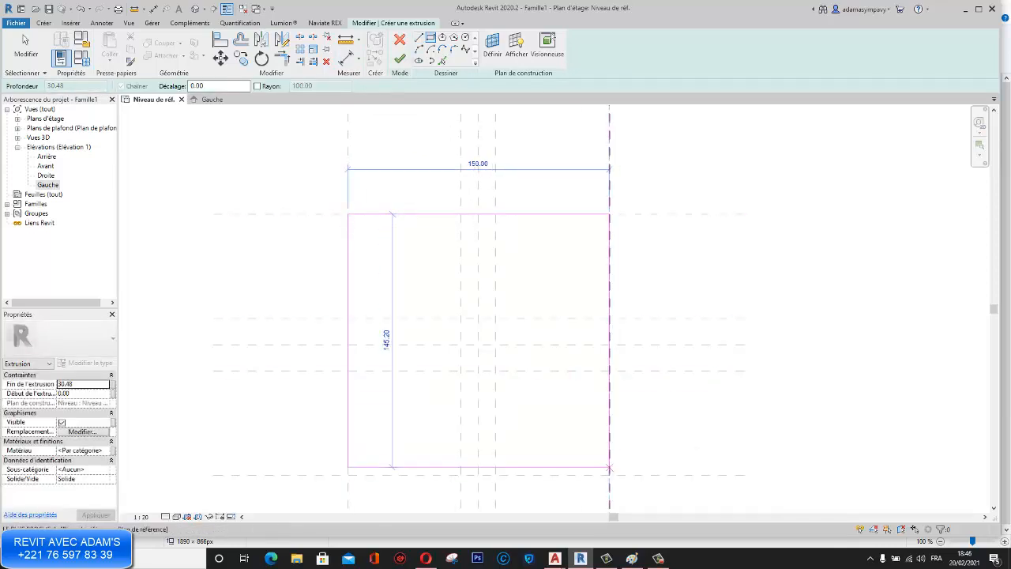
pyautogui.click(609, 474)
pyautogui.click(609, 475)
pyautogui.scroll(1, 609, 475)
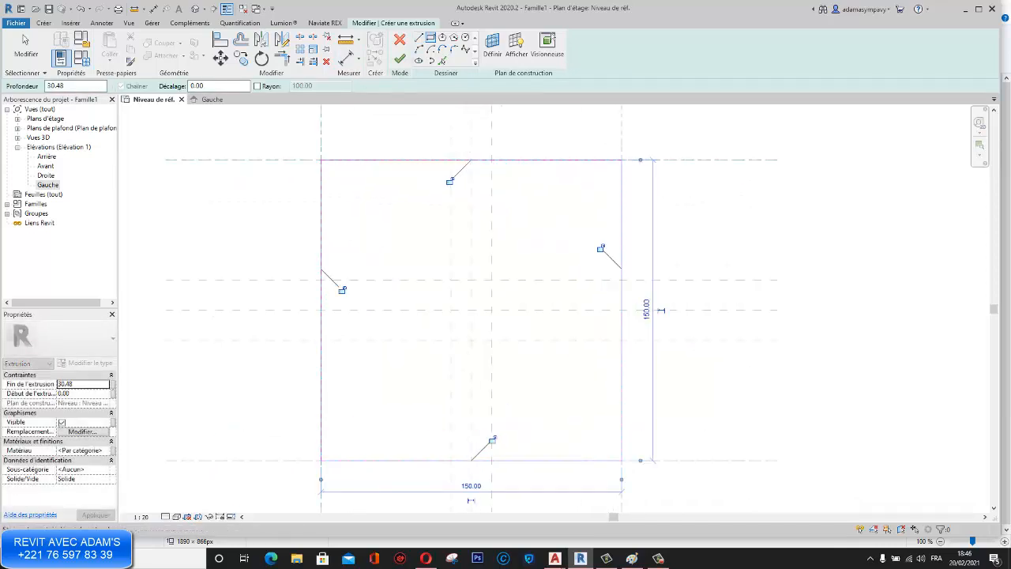
pyautogui.click(400, 57)
# Step: Delete the square extrusion from the plan, leaving only the reference planes
pyautogui.scroll(-2, 521, 166)
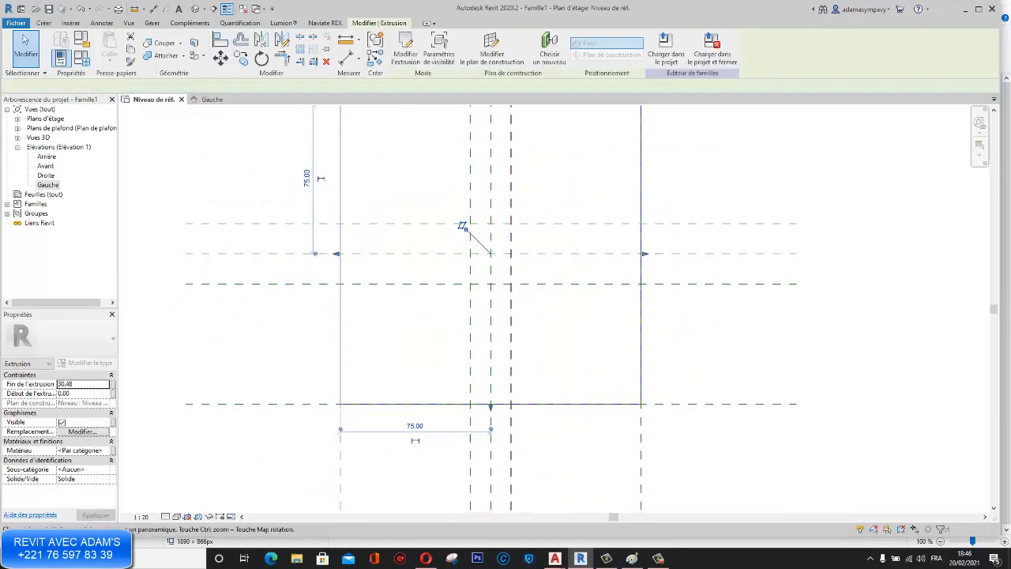
pyautogui.moveTo(426, 205); pyautogui.dragTo(411, 254, button='middle')
pyautogui.click(391, 269)
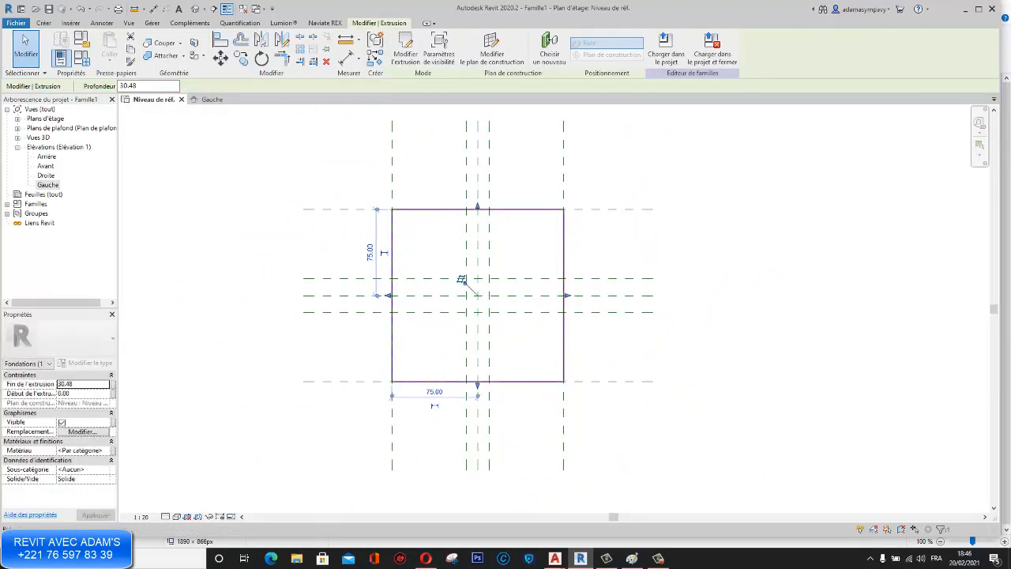
pyautogui.press('Escape')
pyautogui.moveTo(450, 264); pyautogui.dragTo(447, 364, button='middle')
pyautogui.click(447, 372)
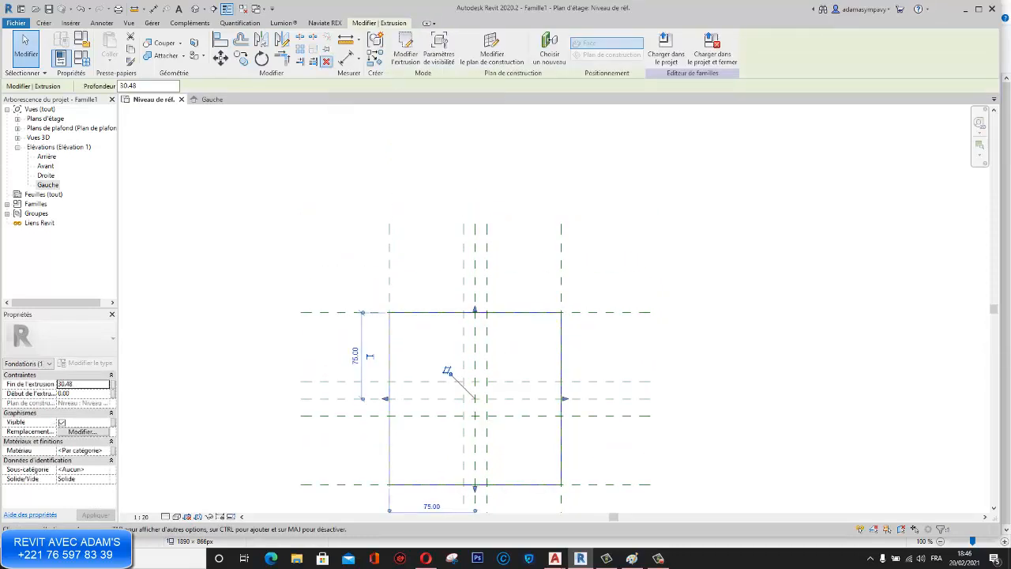
pyautogui.click(326, 62)
pyautogui.scroll(-1, 453, 208)
pyautogui.moveTo(452, 208); pyautogui.dragTo(441, 153, button='middle')
# Step: Place an aligned dimension across the outer left, centre and outer right vertical reference planes and make its segments equal (EQ)
pyautogui.click(346, 60)
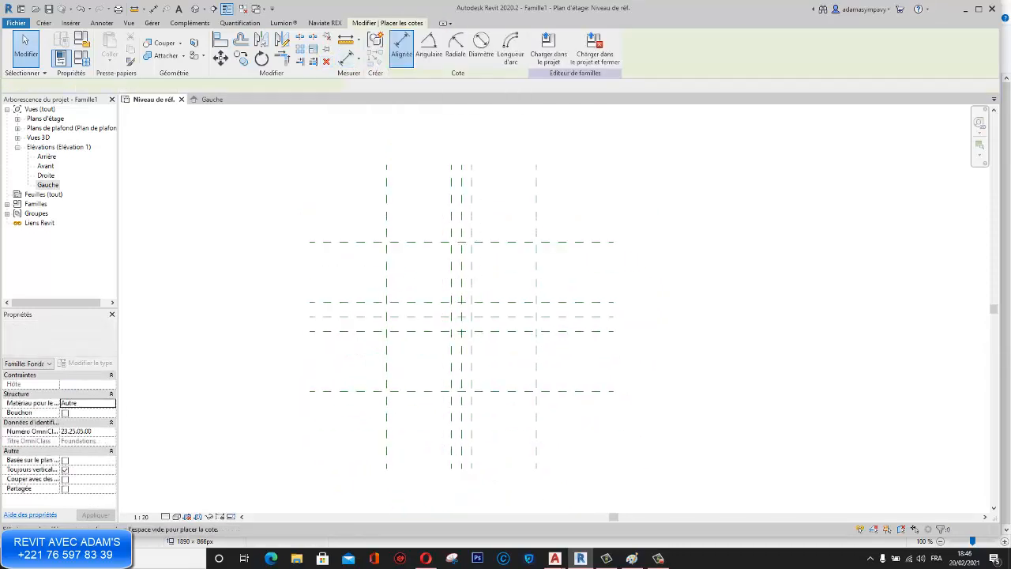
pyautogui.scroll(4, 455, 190)
pyautogui.click(271, 304)
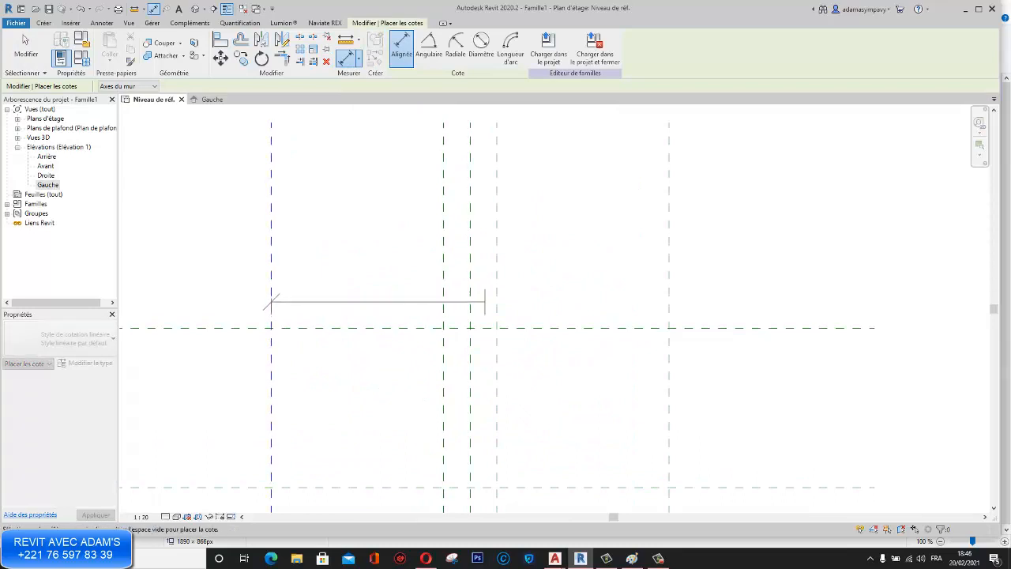
pyautogui.click(470, 299)
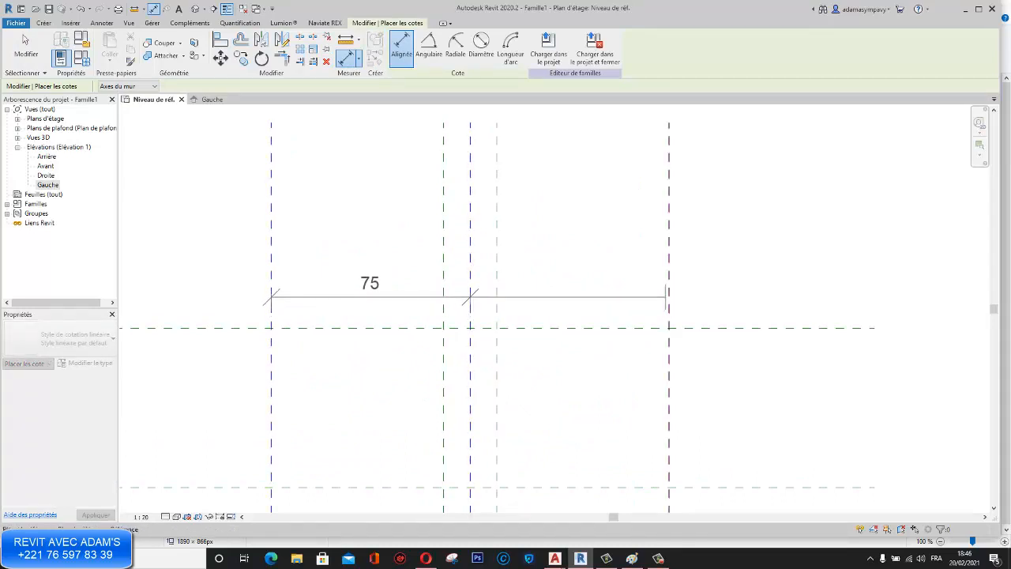
pyautogui.click(668, 296)
pyautogui.click(474, 262)
pyautogui.click(371, 293)
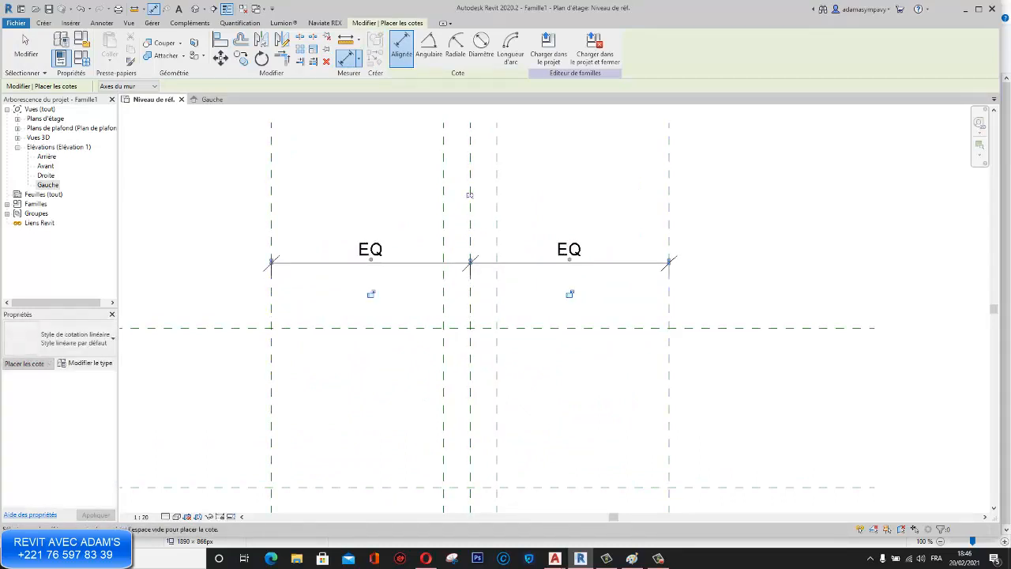
# Step: Add a second chained dimension across the same three vertical reference planes, placed above the EQ dimension
pyautogui.click(271, 310)
pyautogui.click(470, 310)
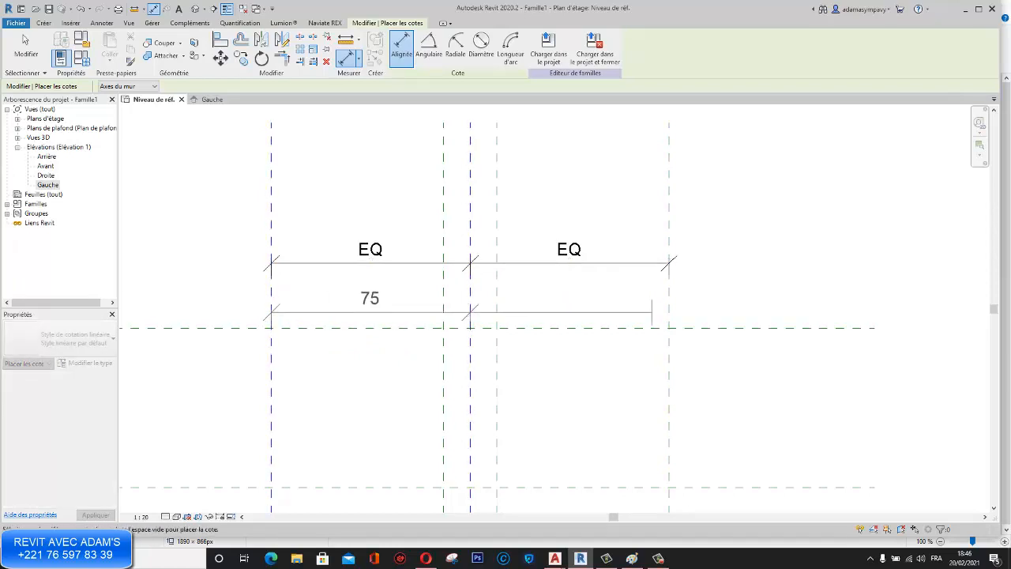
pyautogui.click(667, 309)
pyautogui.click(632, 217)
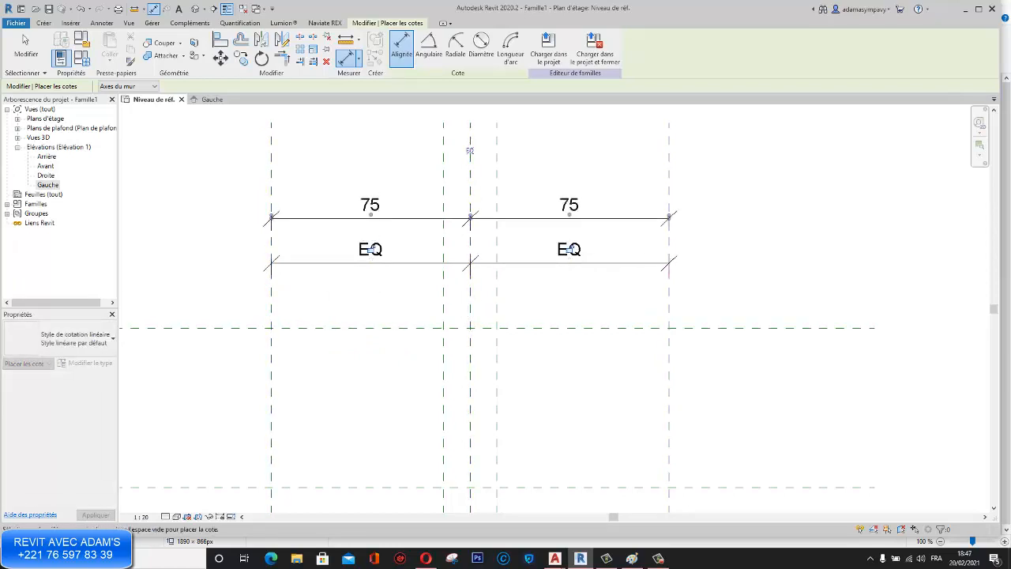
# Step: Add an overall dimension between the two outer vertical reference planes, above the chained dimensions
pyautogui.scroll(1, 536, 130)
pyautogui.moveTo(536, 129); pyautogui.dragTo(554, 228, button='middle')
pyautogui.click(251, 276)
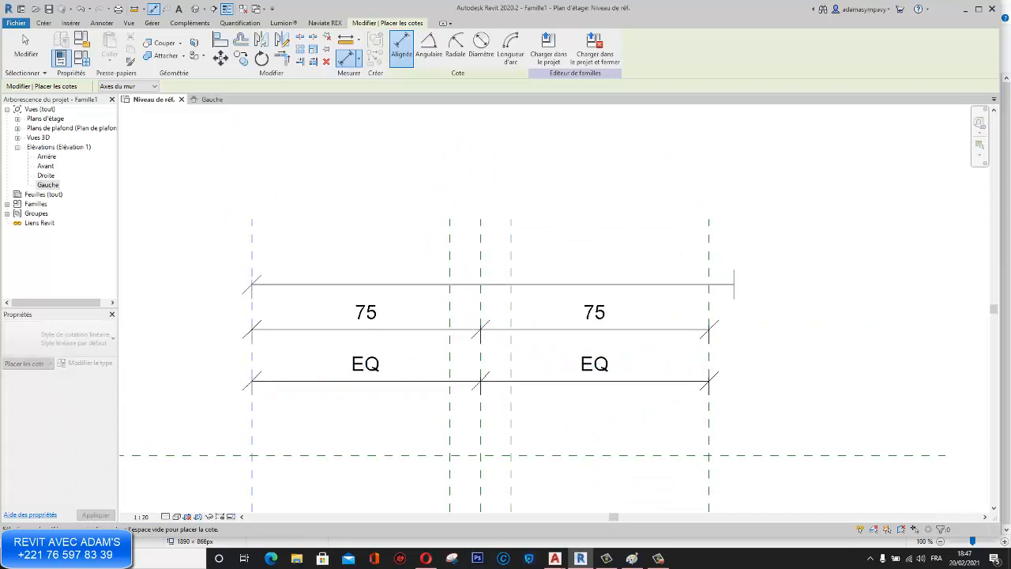
pyautogui.click(708, 284)
pyautogui.click(554, 296)
# Step: Dimension the outer bottom, centre and outer top horizontal reference planes on the right side and make the segments equal (EQ)
pyautogui.scroll(-5, 585, 244)
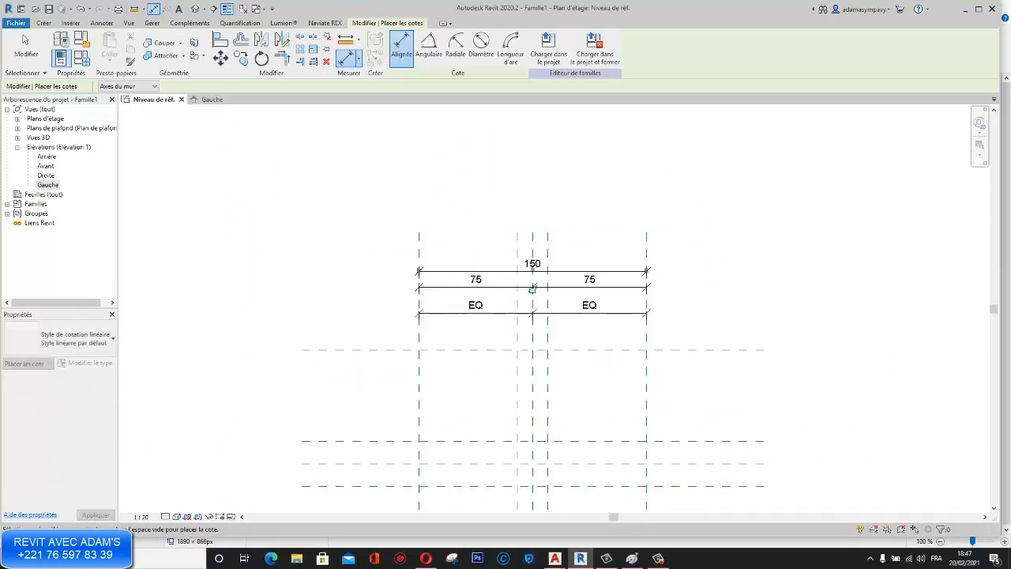
pyautogui.moveTo(585, 243); pyautogui.dragTo(585, 119, button='middle')
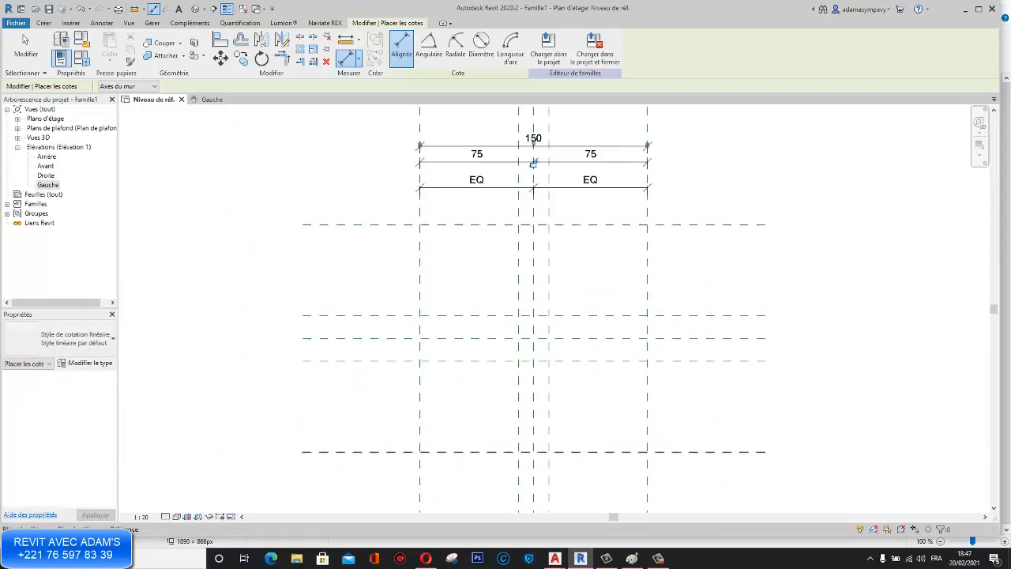
pyautogui.click(693, 452)
pyautogui.click(677, 338)
pyautogui.click(675, 225)
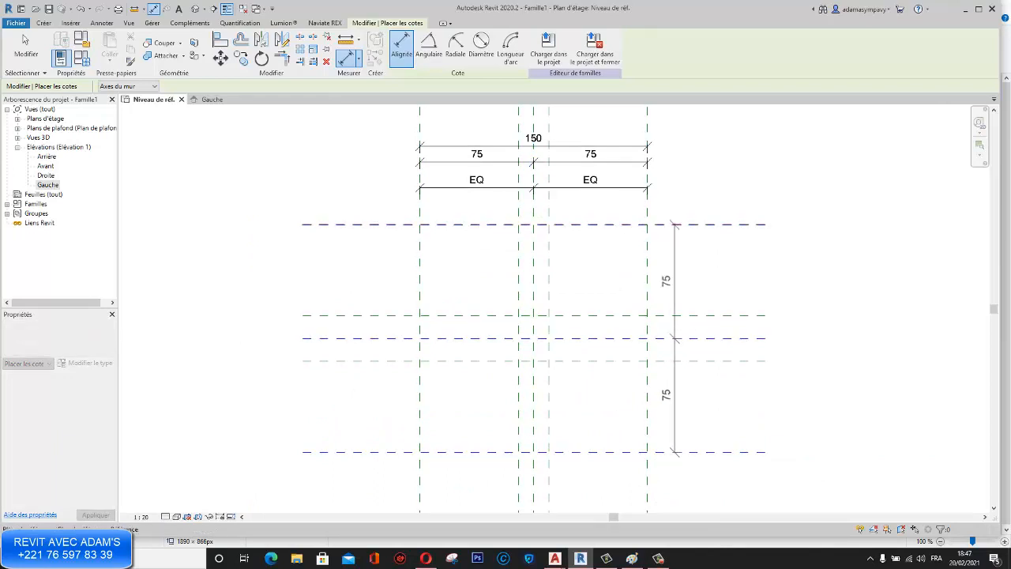
pyautogui.click(702, 339)
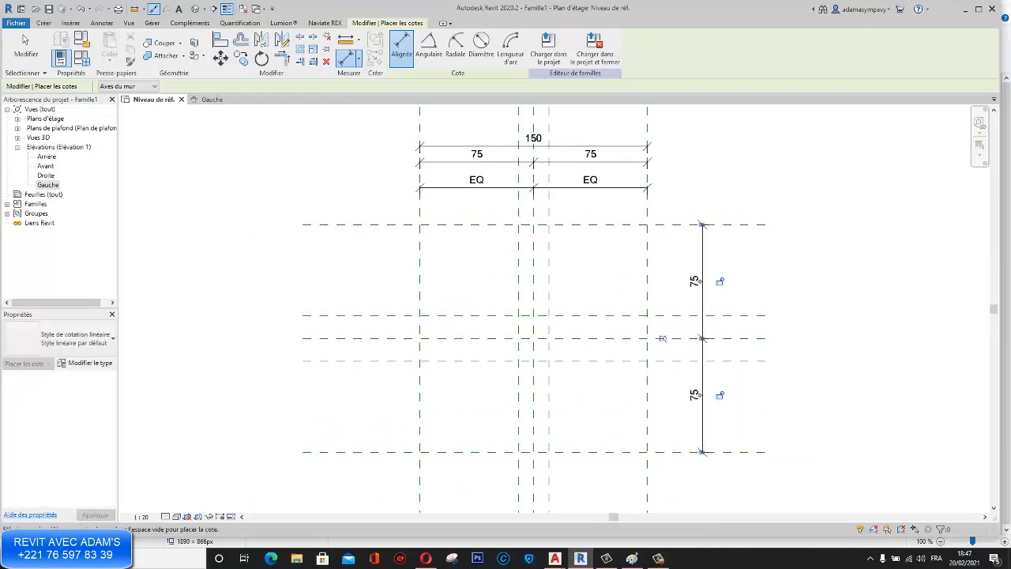
pyautogui.click(661, 338)
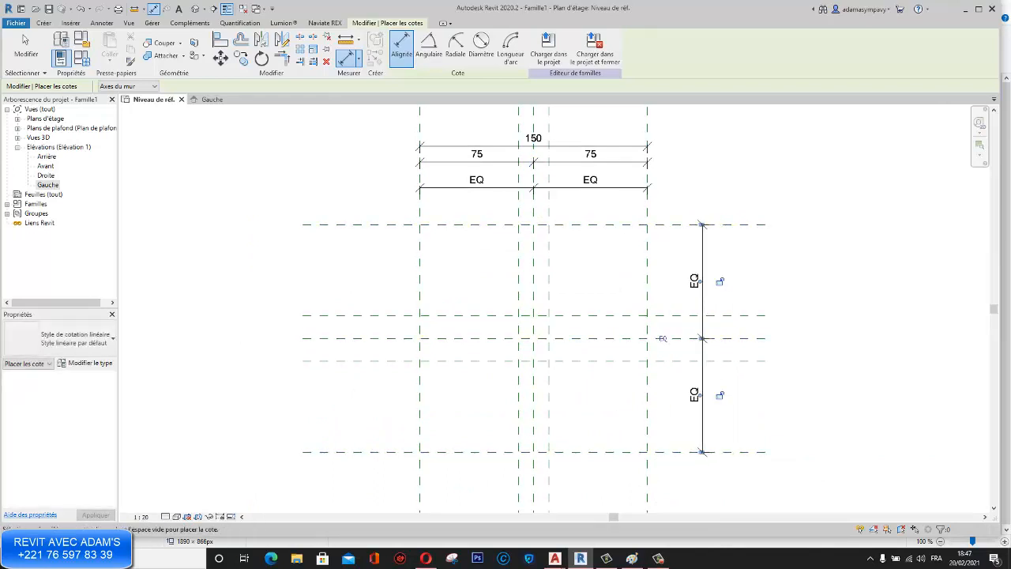
# Step: Add a second chained dimension across the same three horizontal reference planes, just right of the EQ dimension
pyautogui.click(740, 452)
pyautogui.click(738, 338)
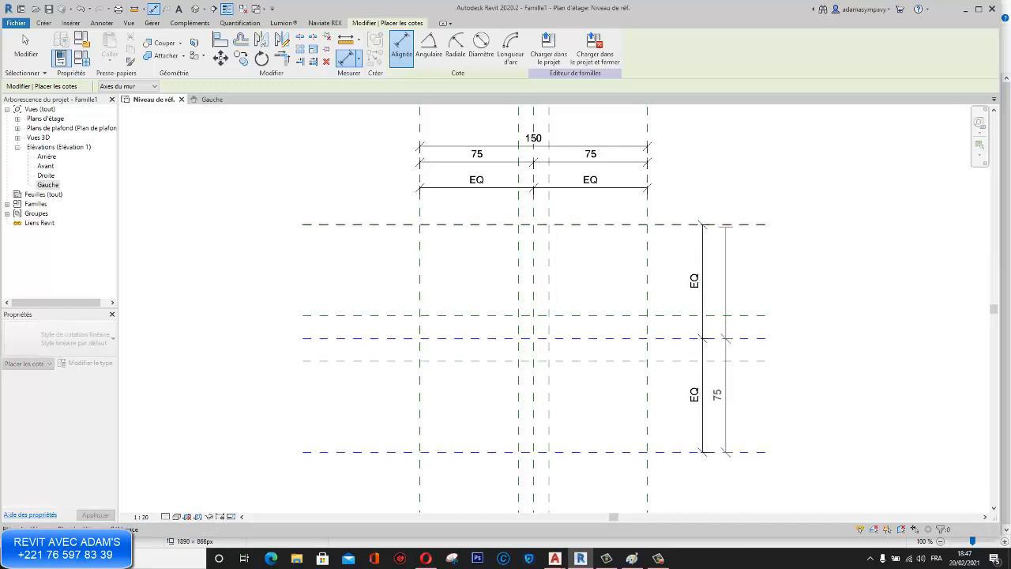
pyautogui.click(725, 225)
pyautogui.click(731, 411)
# Step: Add an overall dimension between the two outer horizontal reference planes, to the right of the chained dimensions
pyautogui.click(758, 452)
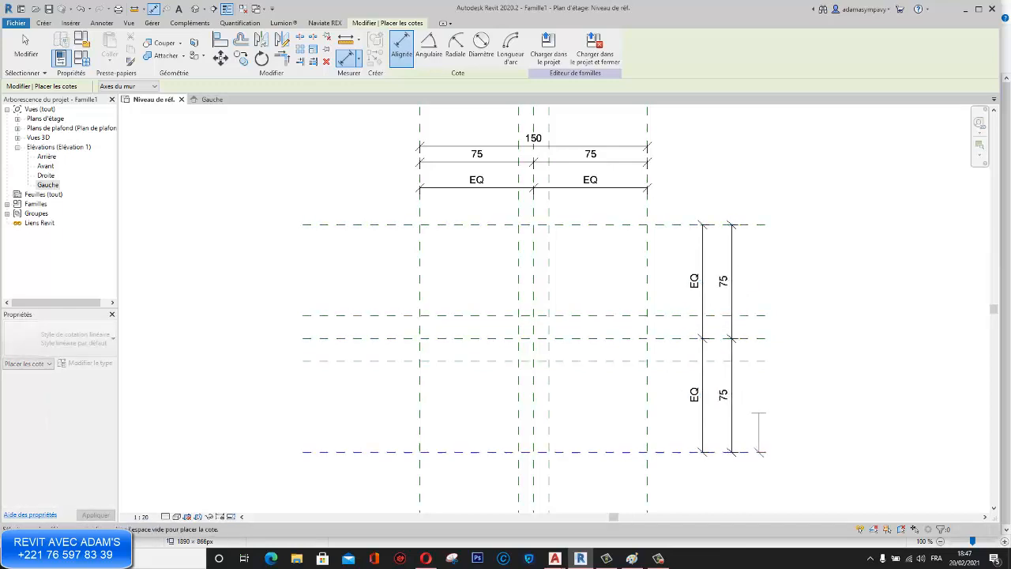
pyautogui.click(766, 225)
pyautogui.click(770, 338)
# Step: Dimension the two inner horizontal reference planes about the centre plane with equal segments (EQ), and add a second chained dimension to its left
pyautogui.moveTo(785, 338); pyautogui.dragTo(844, 319, button='middle')
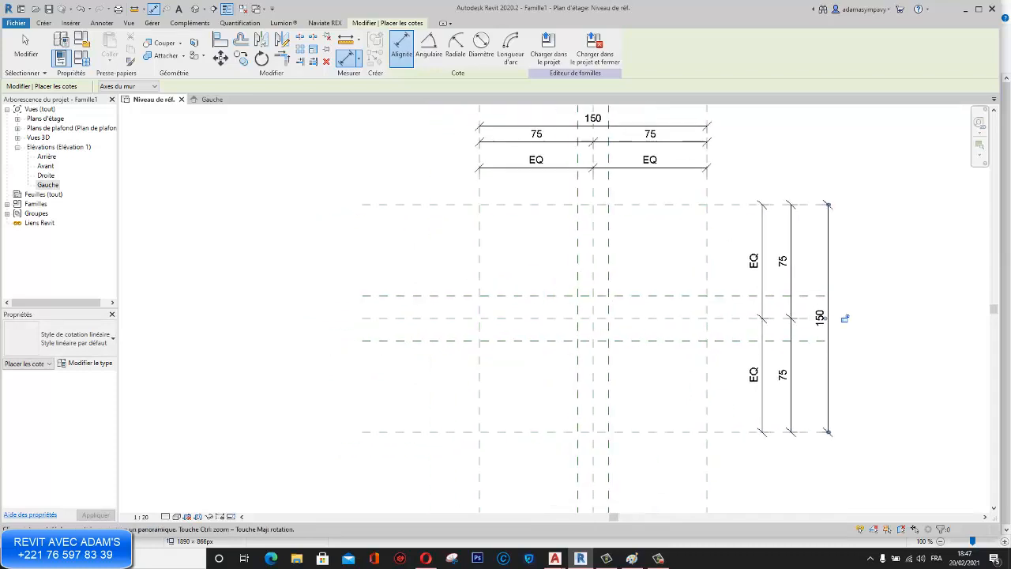
pyautogui.scroll(4, 844, 318)
pyautogui.scroll(-2, 929, 361)
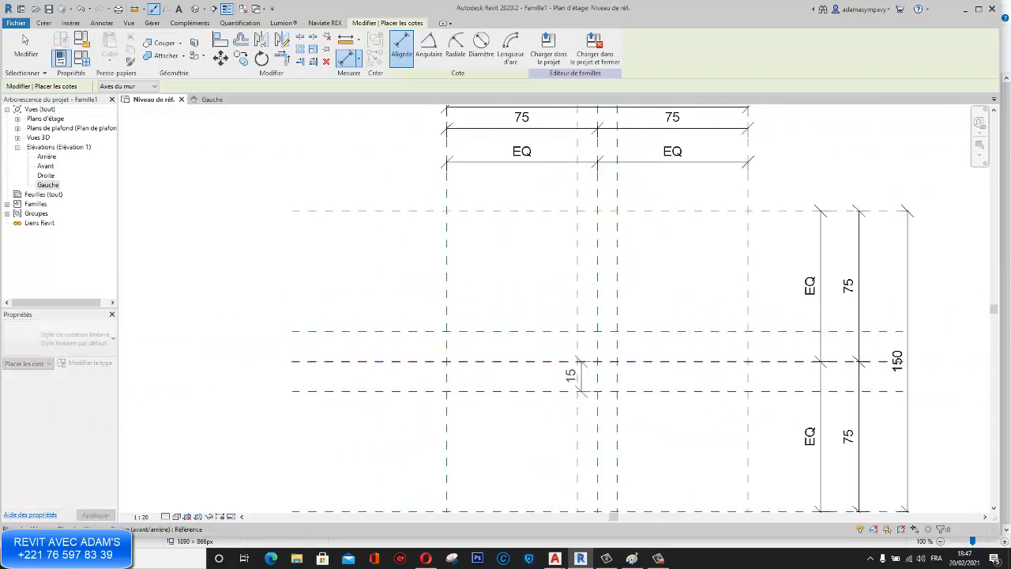
pyautogui.click(581, 332)
pyautogui.click(411, 363)
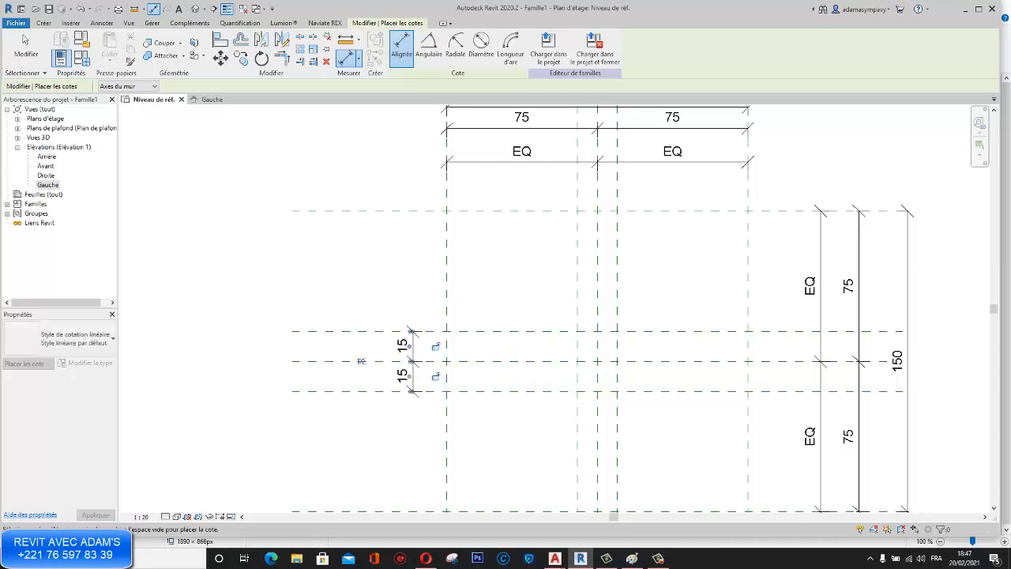
pyautogui.click(361, 361)
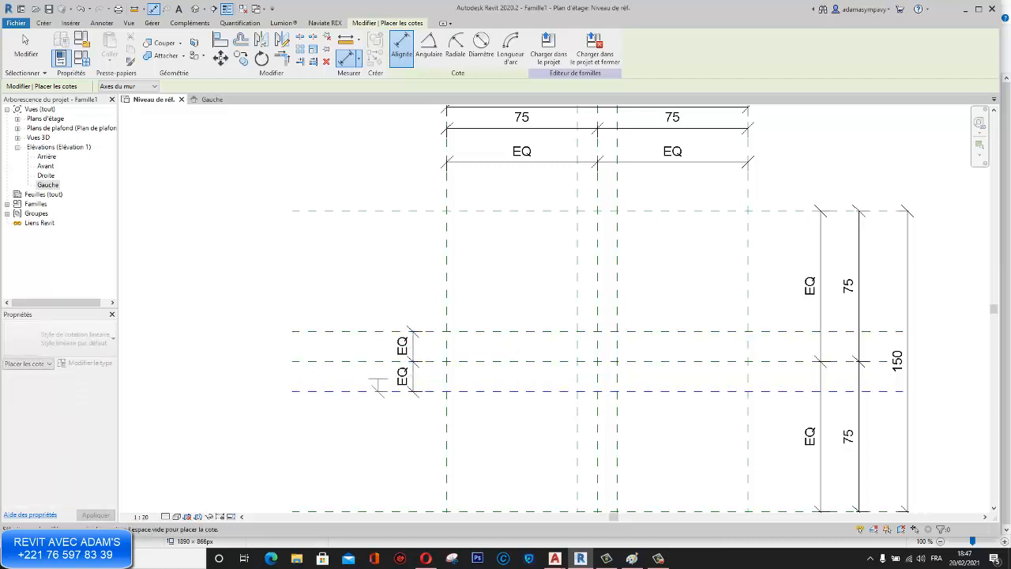
pyautogui.click(368, 360)
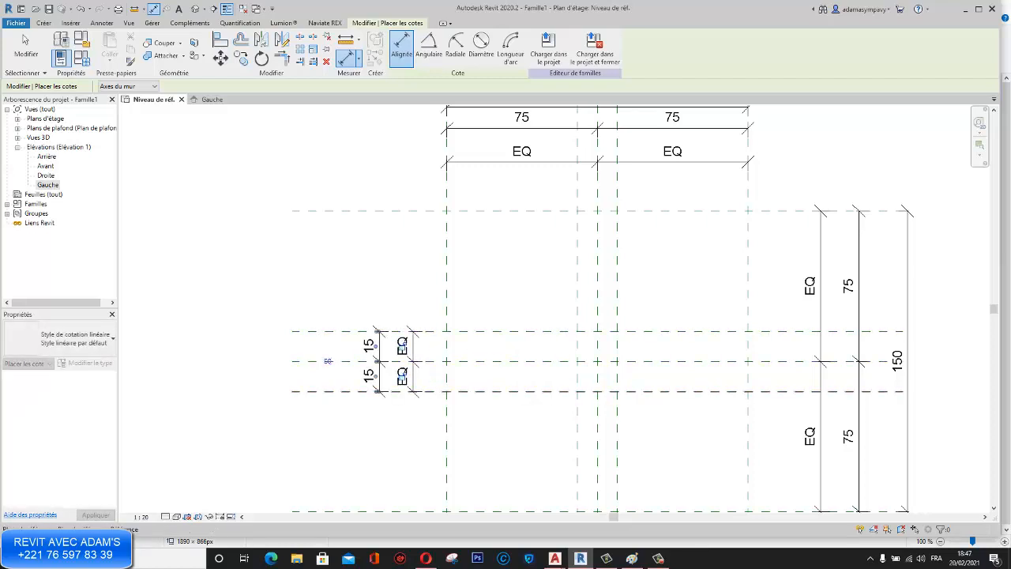
# Step: Add an overall dimension between the two inner horizontal reference planes, to the left of the chained dimension
pyautogui.click(347, 361)
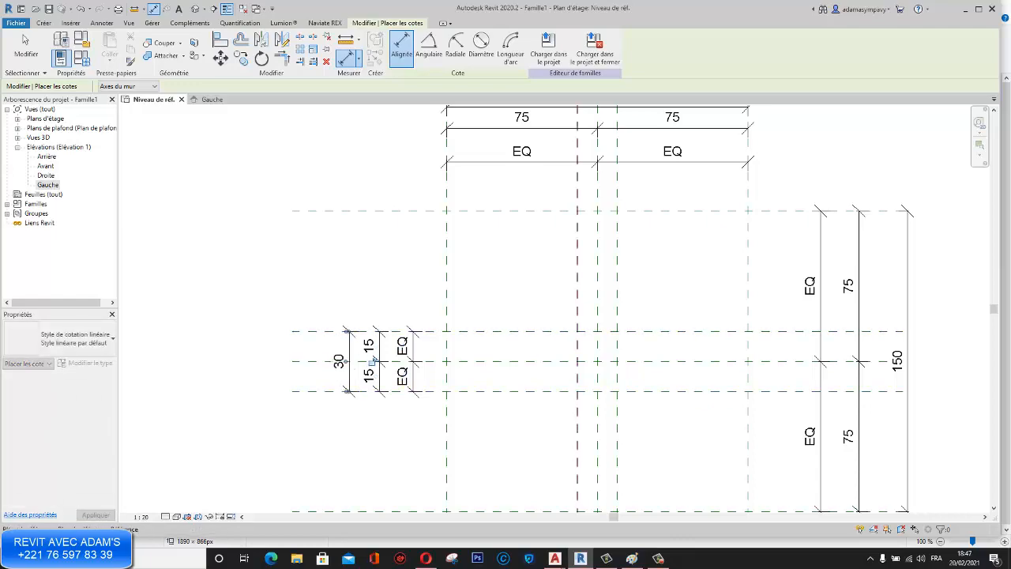
pyautogui.moveTo(348, 361); pyautogui.dragTo(344, 289, button='middle')
pyautogui.scroll(2, 575, 326)
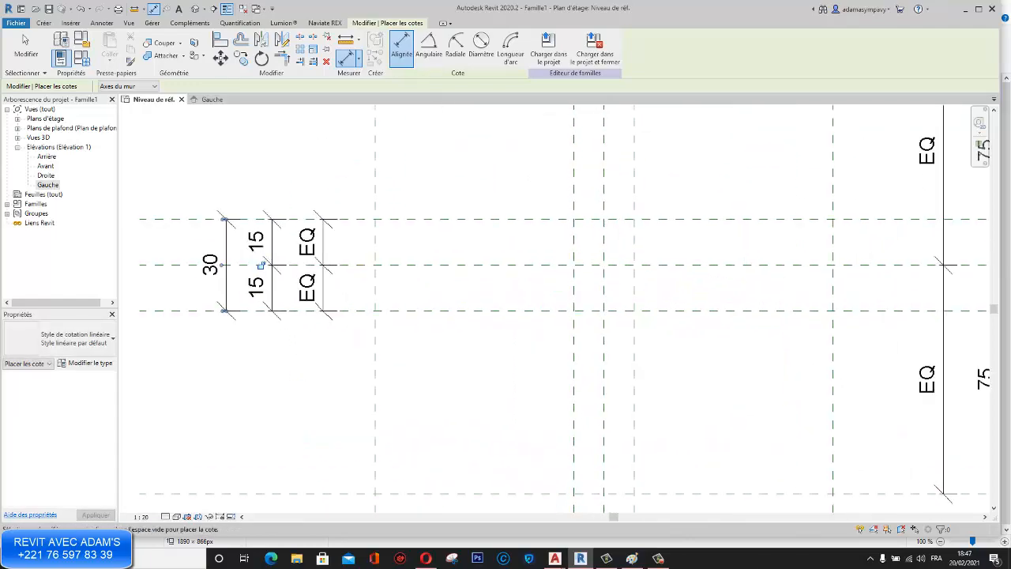
# Step: Dimension the two inner vertical reference planes about the centre plane, below the outer horizontal plane, with equal segments (EQ)
pyautogui.scroll(-1, 568, 237)
pyautogui.moveTo(576, 260); pyautogui.dragTo(577, 209, button='middle')
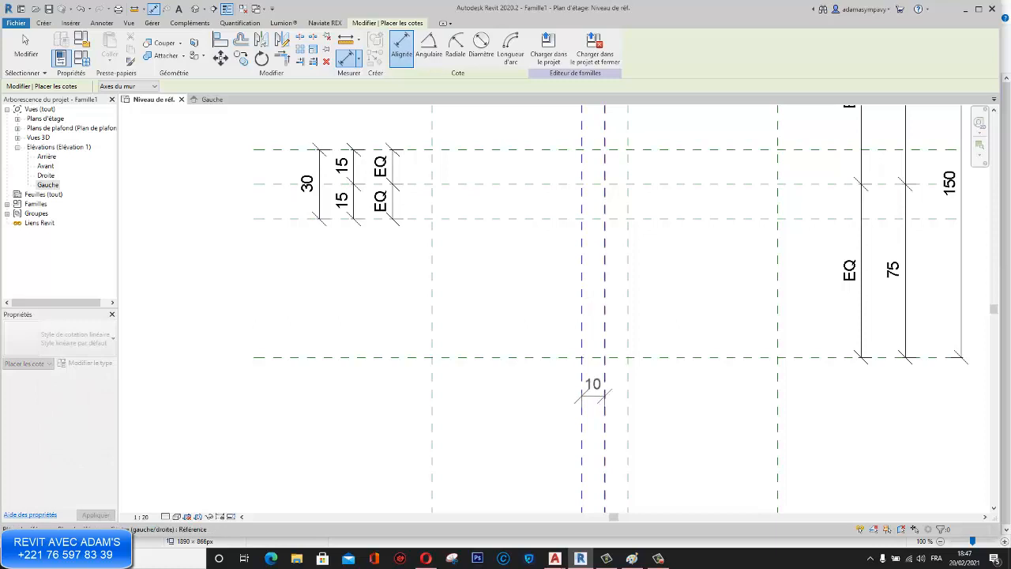
pyautogui.click(604, 392)
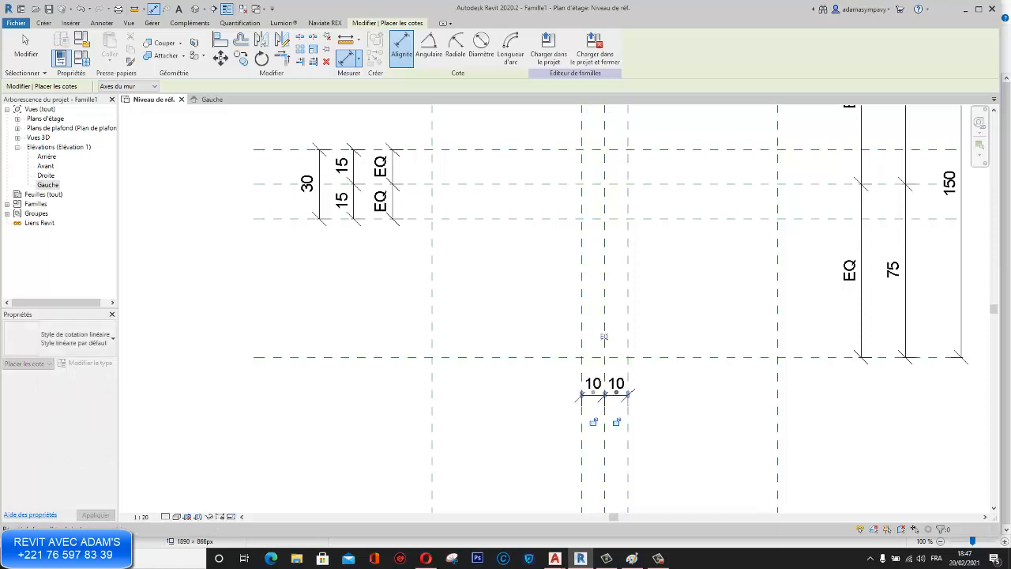
pyautogui.click(604, 336)
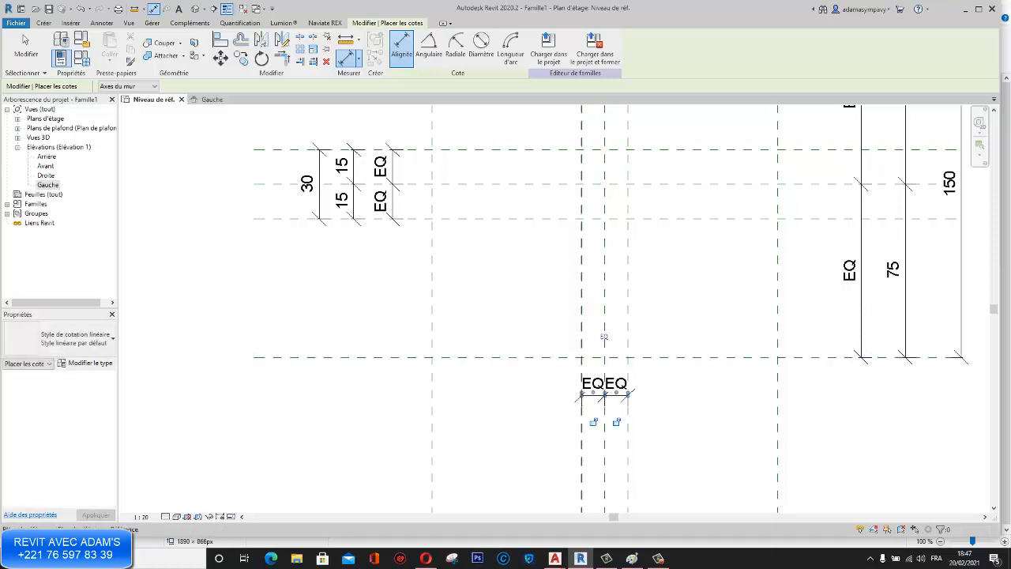
# Step: Below the EQ dimension, add a second chained dimension across the three vertical planes and an overall dimension between the two inner ones
pyautogui.click(582, 439)
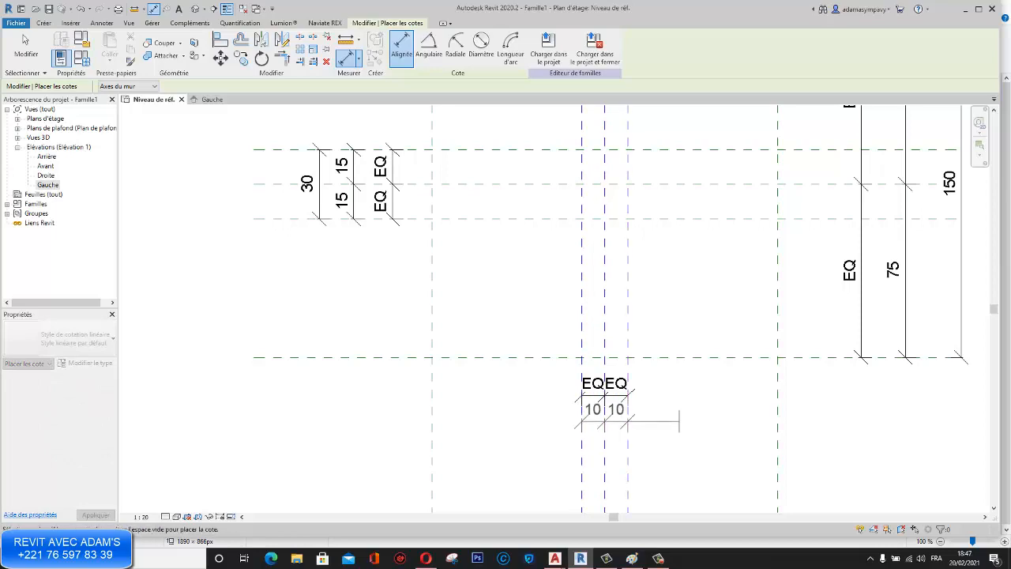
pyautogui.click(604, 418)
pyautogui.click(628, 460)
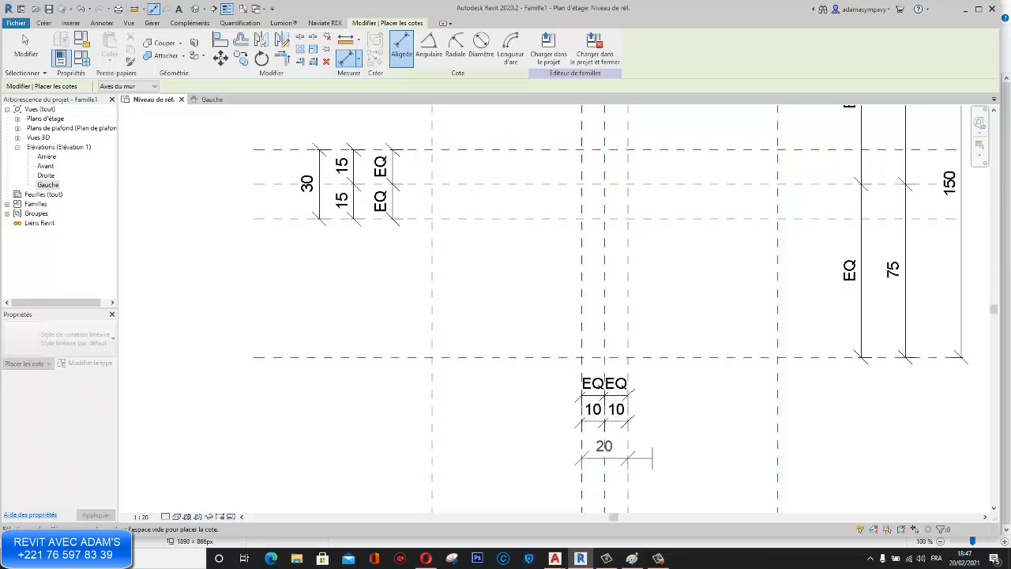
pyautogui.click(604, 456)
pyautogui.moveTo(605, 483); pyautogui.dragTo(586, 476, button='middle')
pyautogui.scroll(-2, 586, 476)
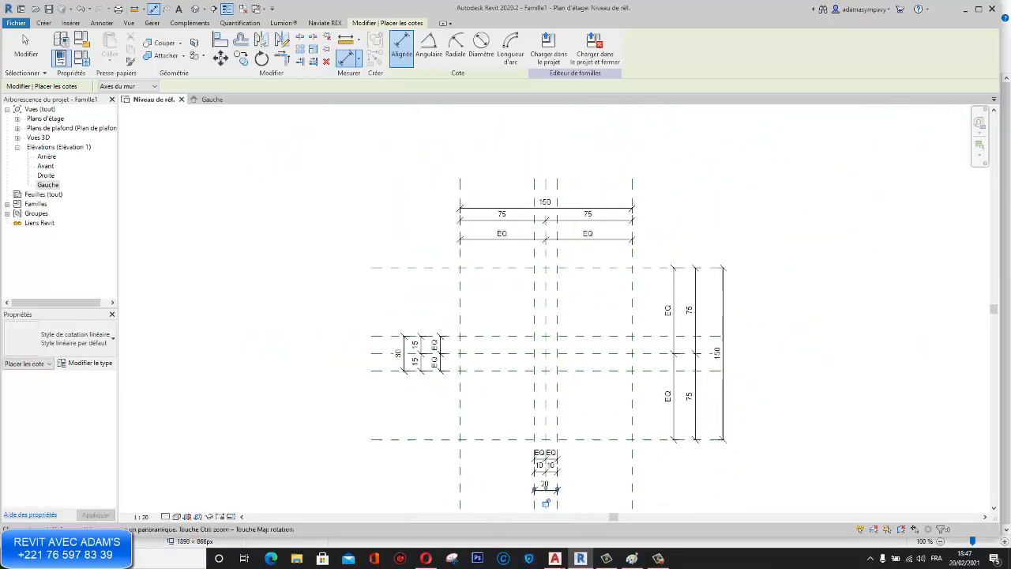
pyautogui.click(24, 39)
# Step: Label the overall dimension between the two outer vertical reference planes with the Largeur parameter
pyautogui.scroll(3, 565, 213)
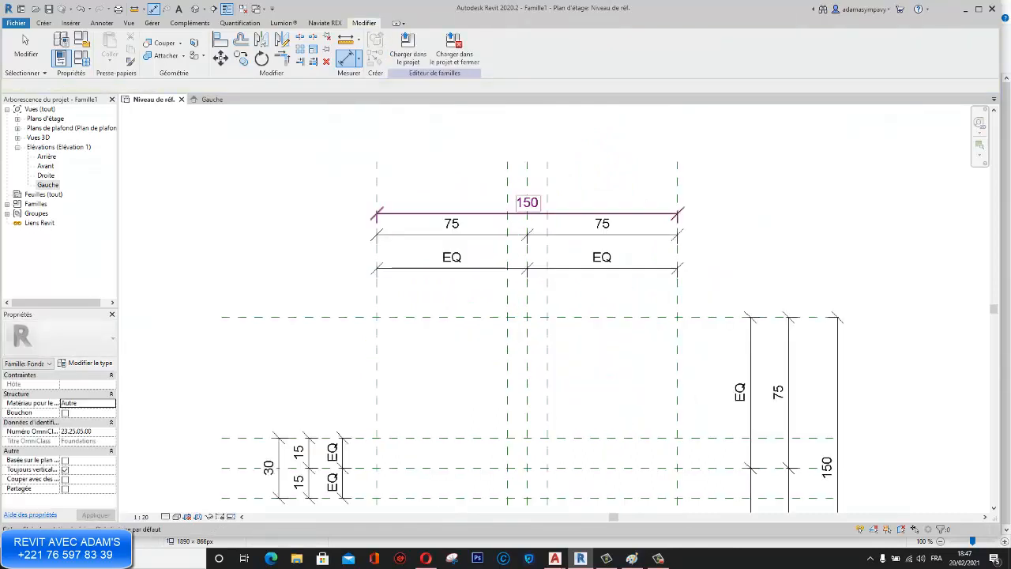
pyautogui.click(543, 213)
pyautogui.scroll(-2, 591, 213)
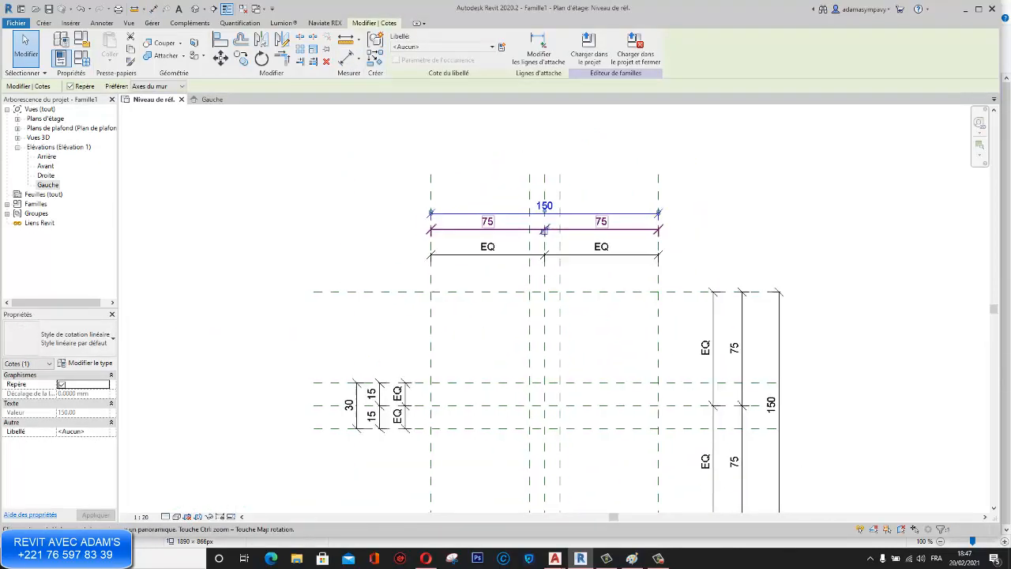
pyautogui.click(442, 47)
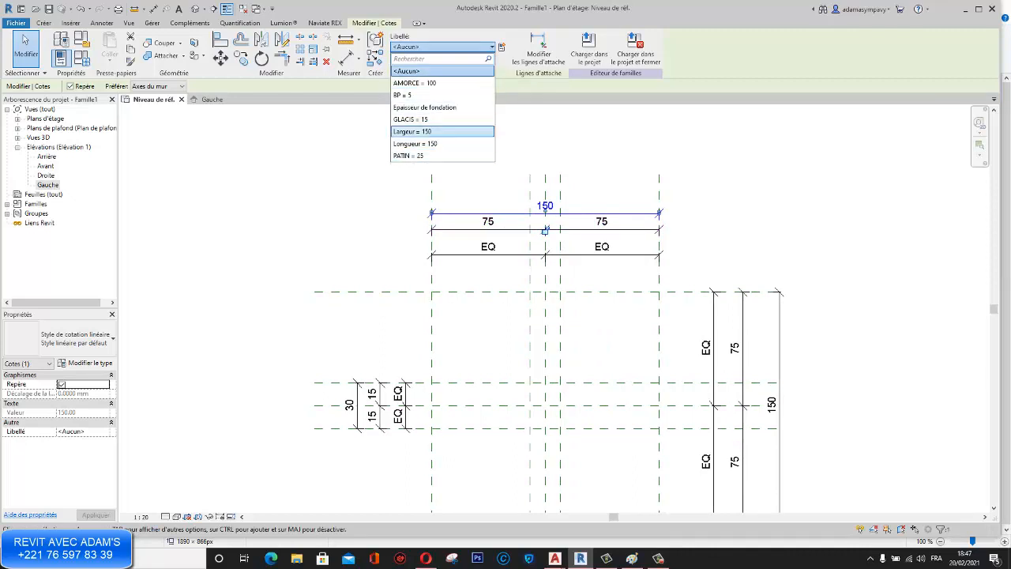
pyautogui.click(411, 131)
pyautogui.press('Escape')
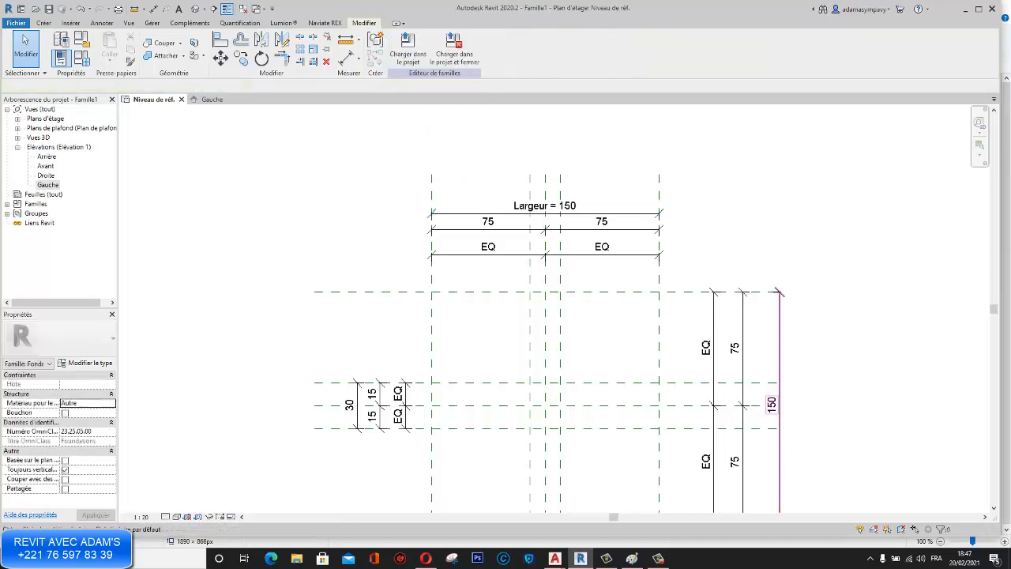
# Step: Label the overall dimension between the two outer horizontal reference planes with the Longueur parameter
pyautogui.click(488, 47)
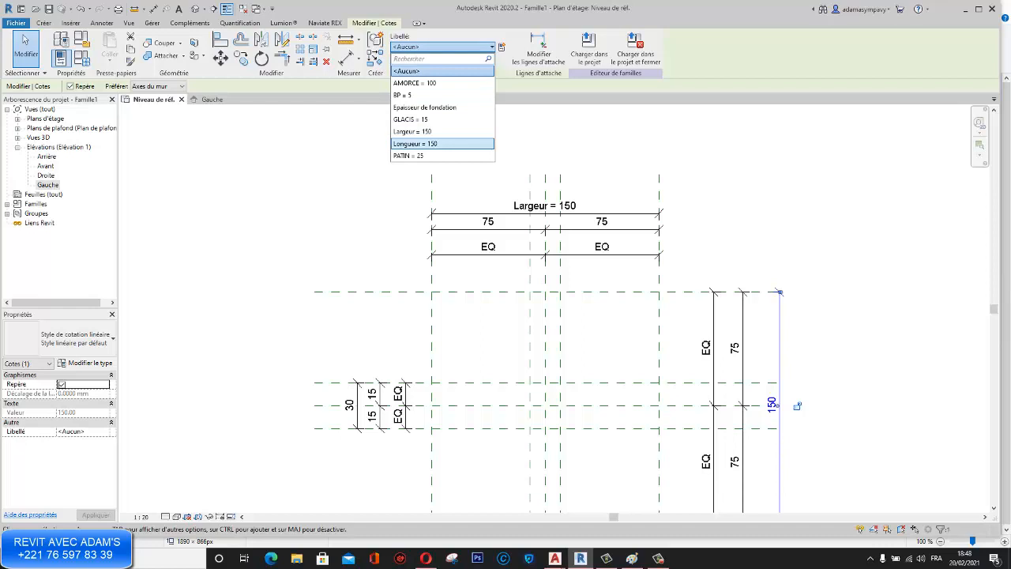
pyautogui.click(443, 144)
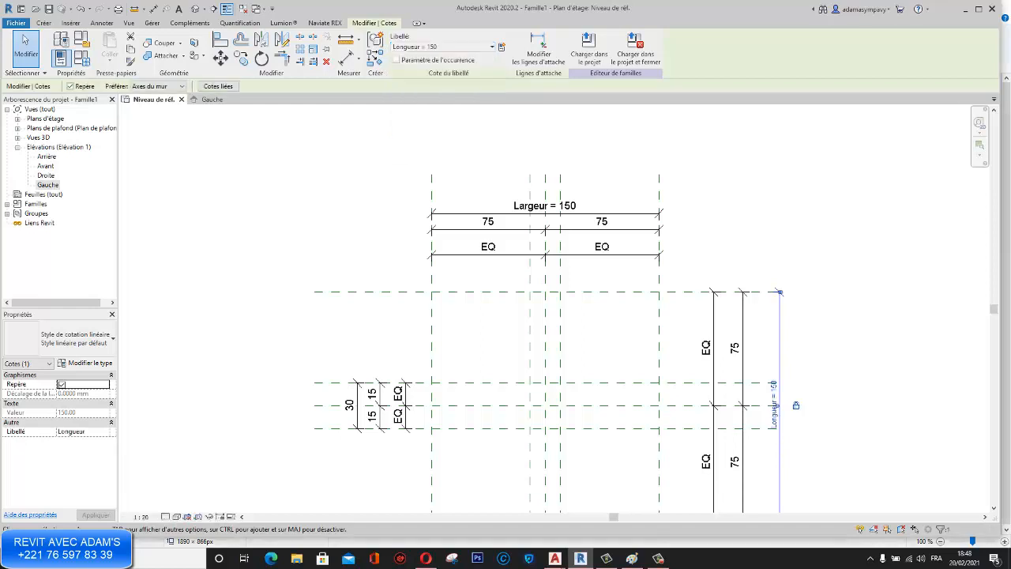
pyautogui.press('Escape')
pyautogui.scroll(-2, 583, 256)
pyautogui.moveTo(558, 446); pyautogui.dragTo(558, 355, button='middle')
pyautogui.scroll(3, 549, 373)
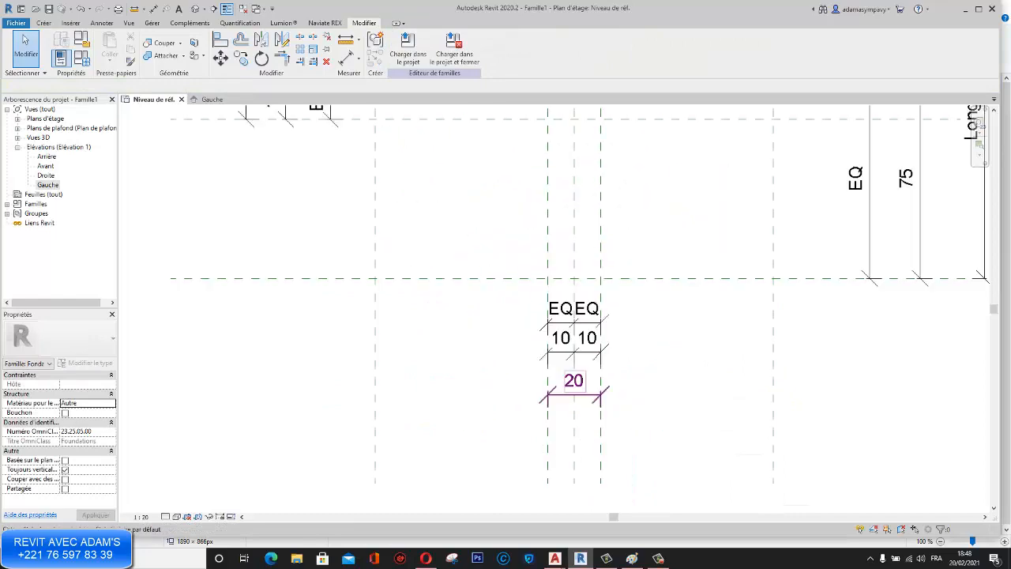
pyautogui.click(575, 418)
pyautogui.scroll(-3, 577, 420)
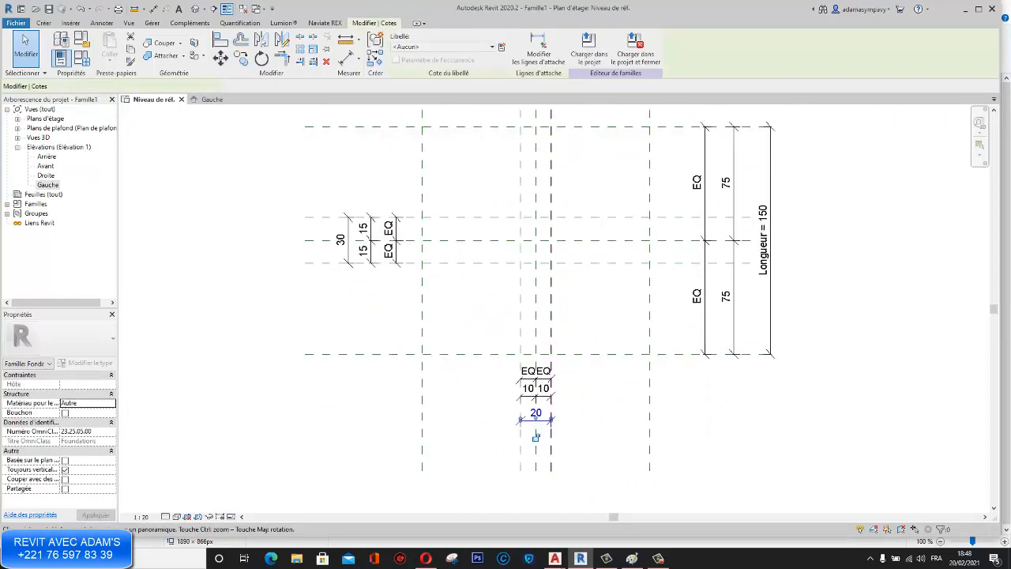
pyautogui.click(442, 46)
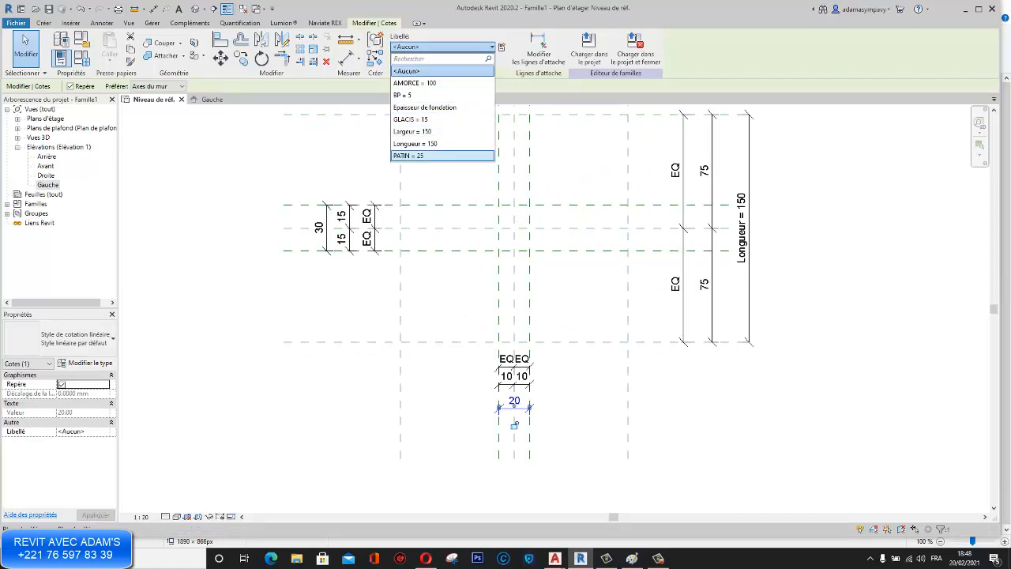
pyautogui.press('Escape')
pyautogui.press('Escape')
pyautogui.moveTo(501, 198); pyautogui.dragTo(482, 233, button='middle')
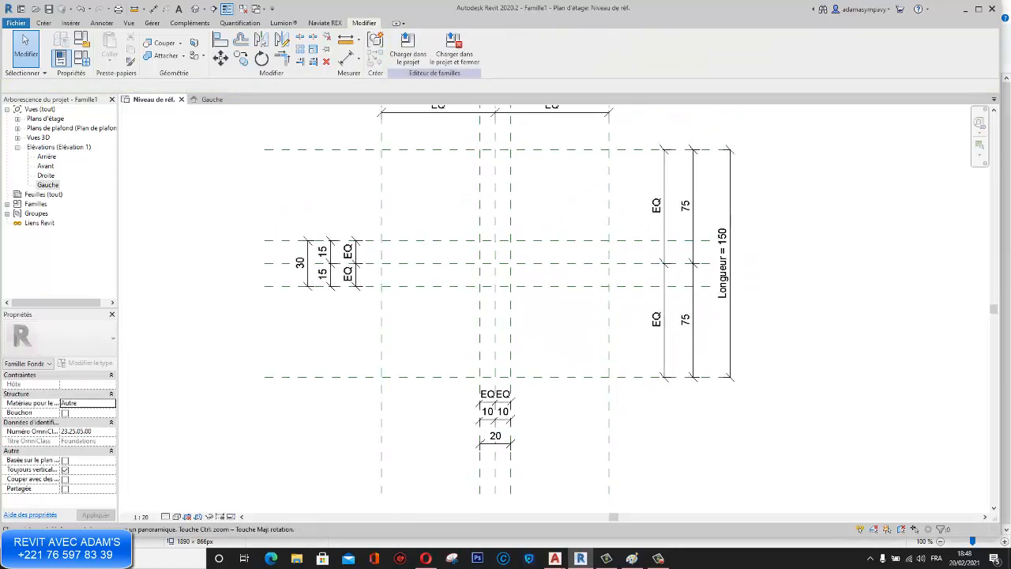
pyautogui.scroll(7, 482, 233)
pyautogui.scroll(-5, 482, 232)
pyautogui.moveTo(505, 305)
pyautogui.mouseDown(button='middle')
pyautogui.moveTo(507, 257)
pyautogui.moveTo(507, 287)
pyautogui.mouseUp(button='middle')
pyautogui.scroll(-2, 507, 257)
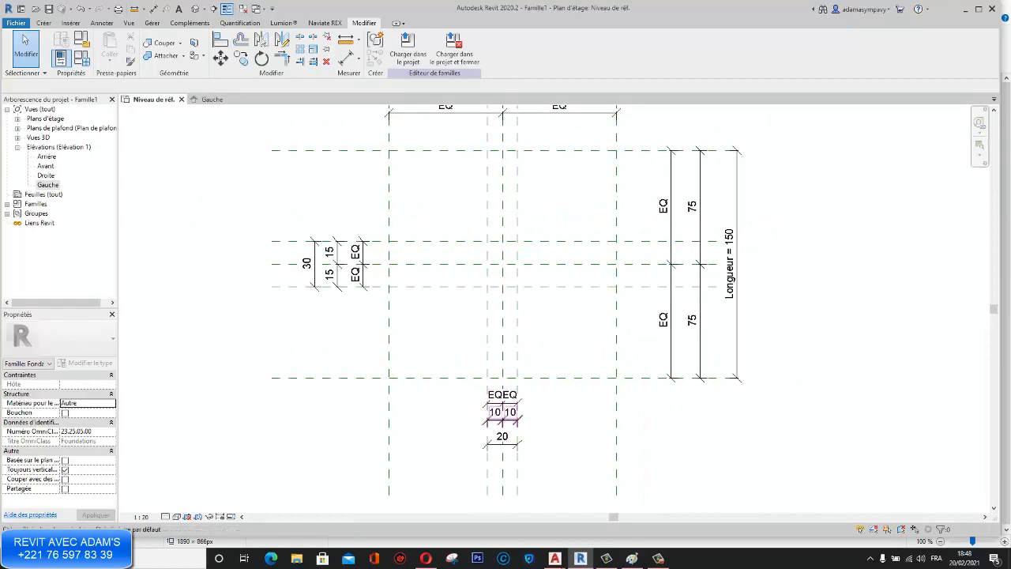
pyautogui.moveTo(510, 460); pyautogui.dragTo(516, 426, button='middle')
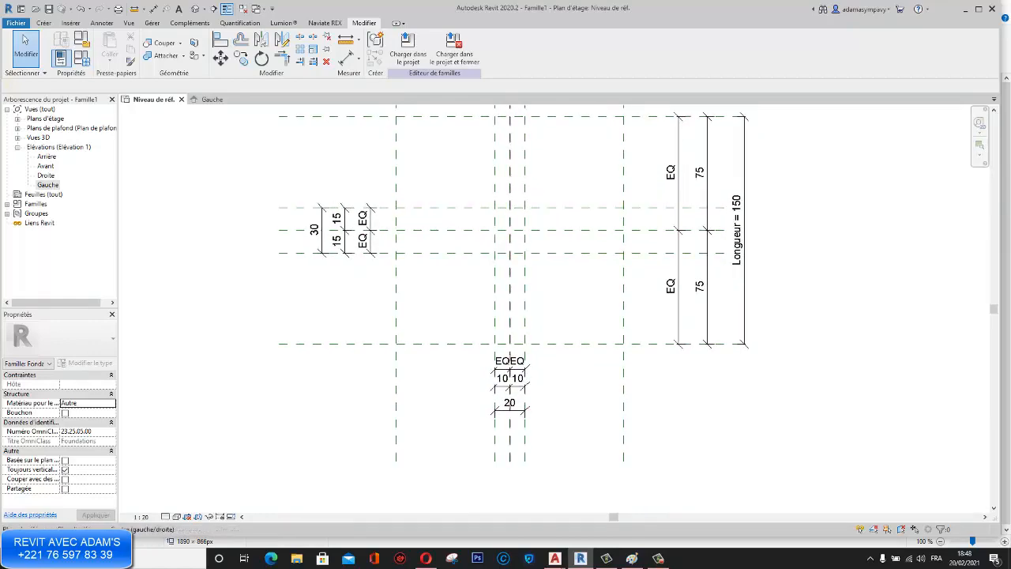
pyautogui.scroll(2, 509, 446)
pyautogui.scroll(-1, 513, 450)
pyautogui.moveTo(521, 404); pyautogui.dragTo(528, 447, button='middle')
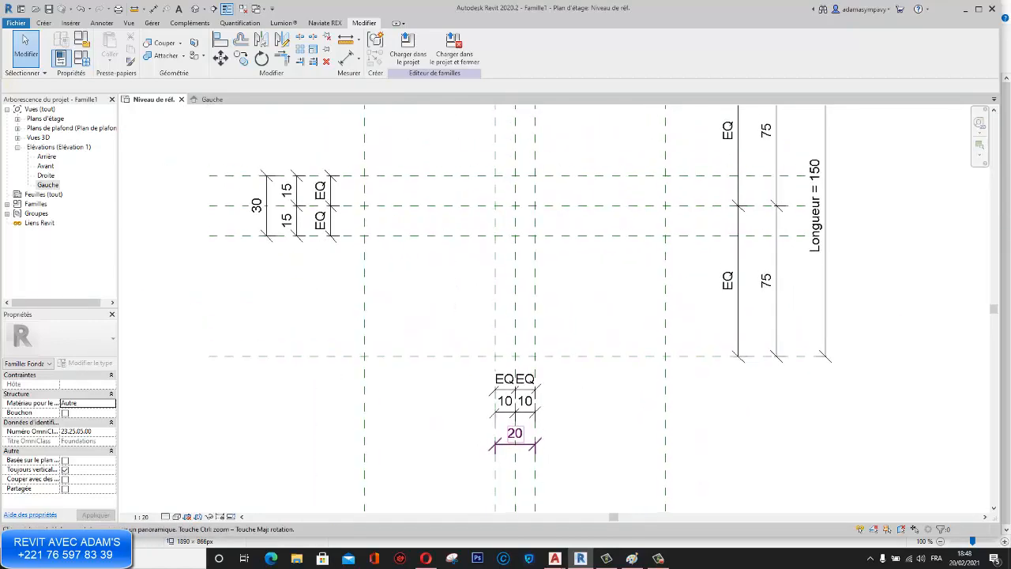
pyautogui.scroll(-1, 535, 443)
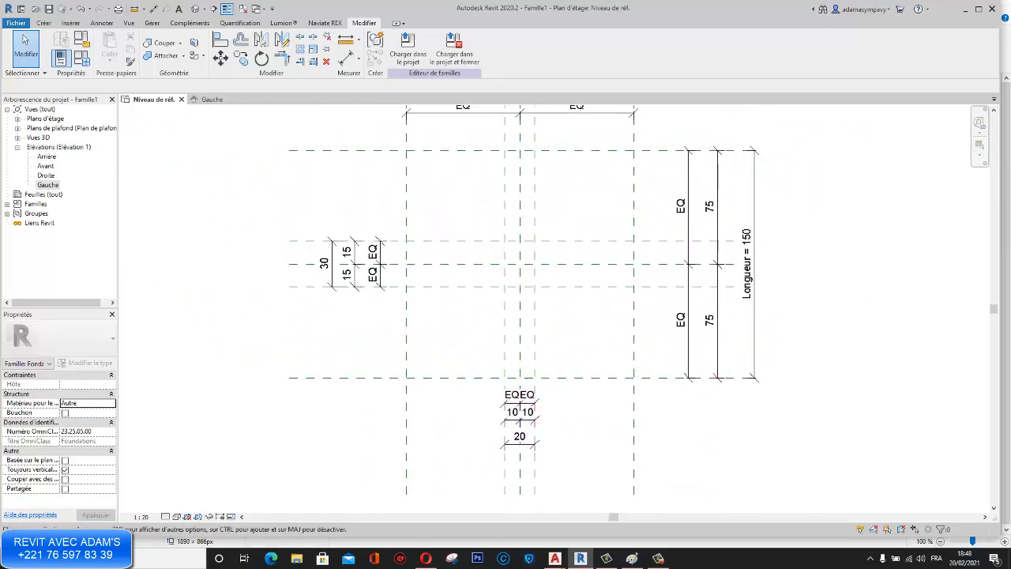
# Step: Add a family type parameter named a, of type Longueur grouped under Cotes, and set its value to 20
pyautogui.click(81, 58)
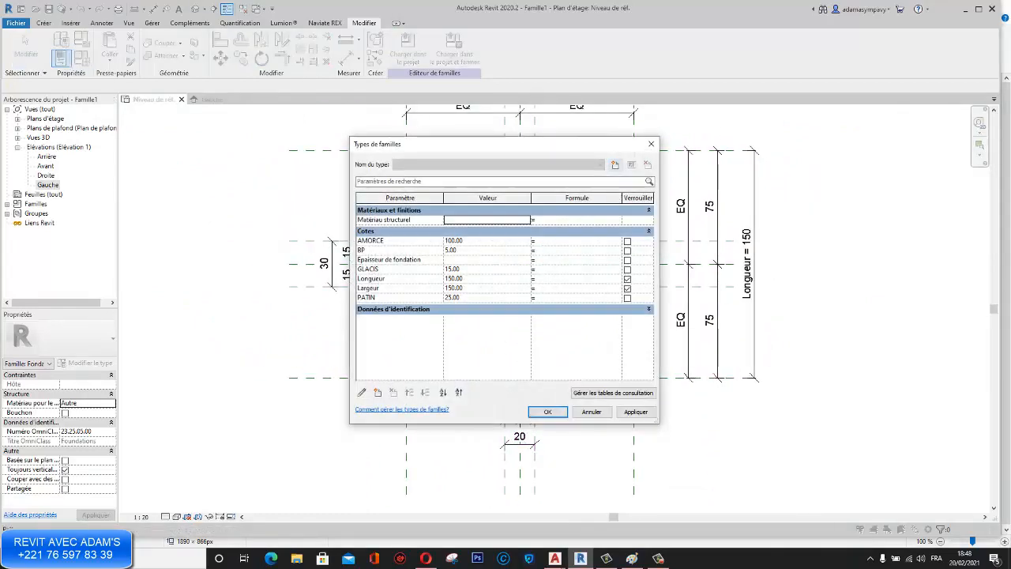
pyautogui.click(378, 391)
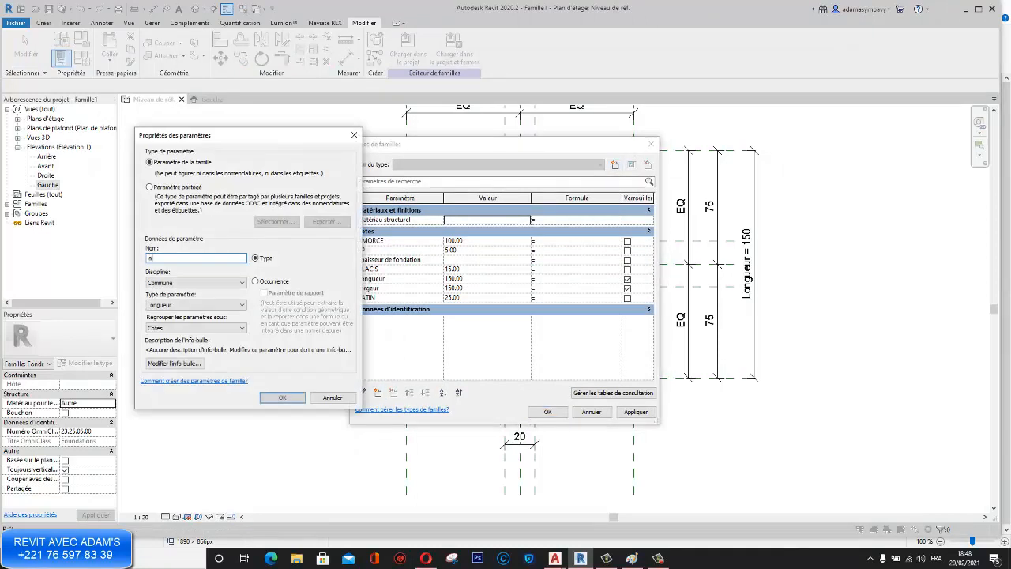
pyautogui.click(282, 397)
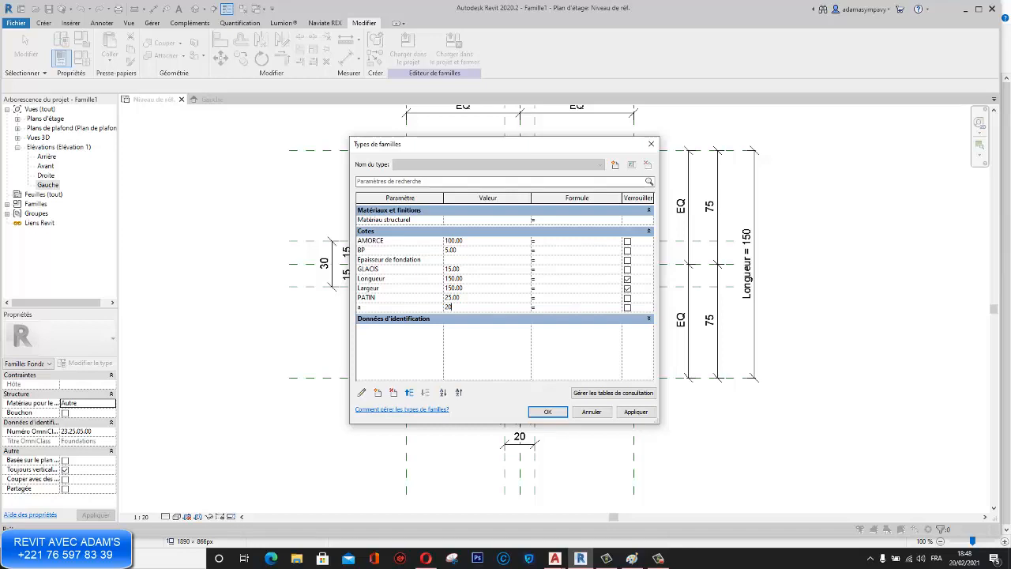
# Step: Add a second length type parameter named b with the value 30, and apply the family type changes
pyautogui.click(378, 392)
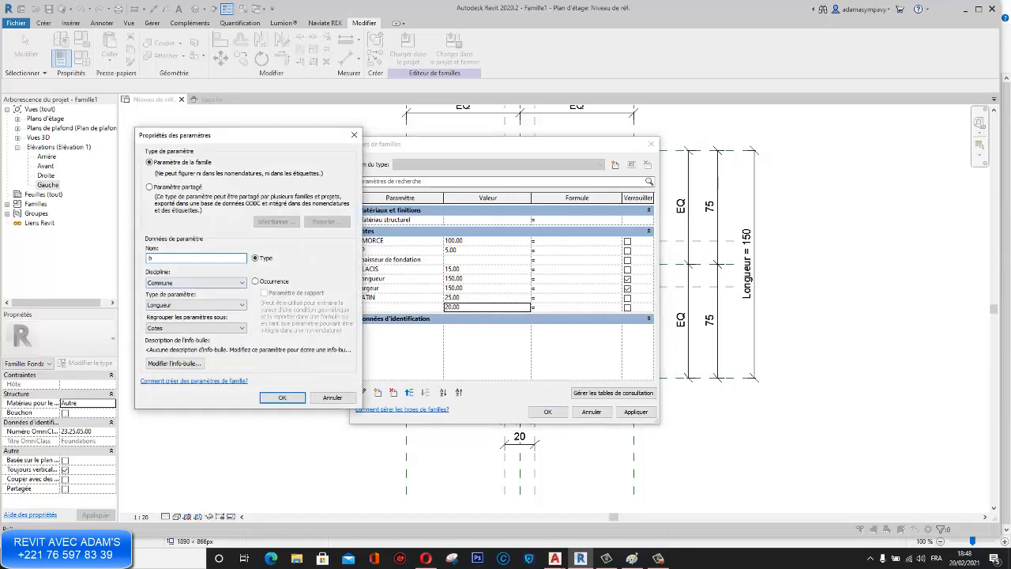
pyautogui.press('Return')
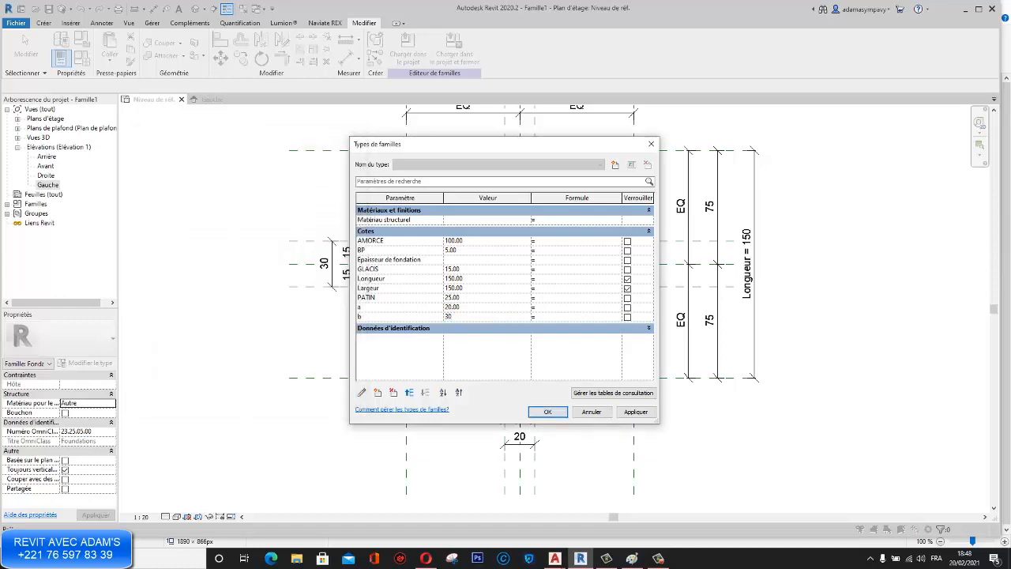
pyautogui.click(635, 412)
pyautogui.click(548, 412)
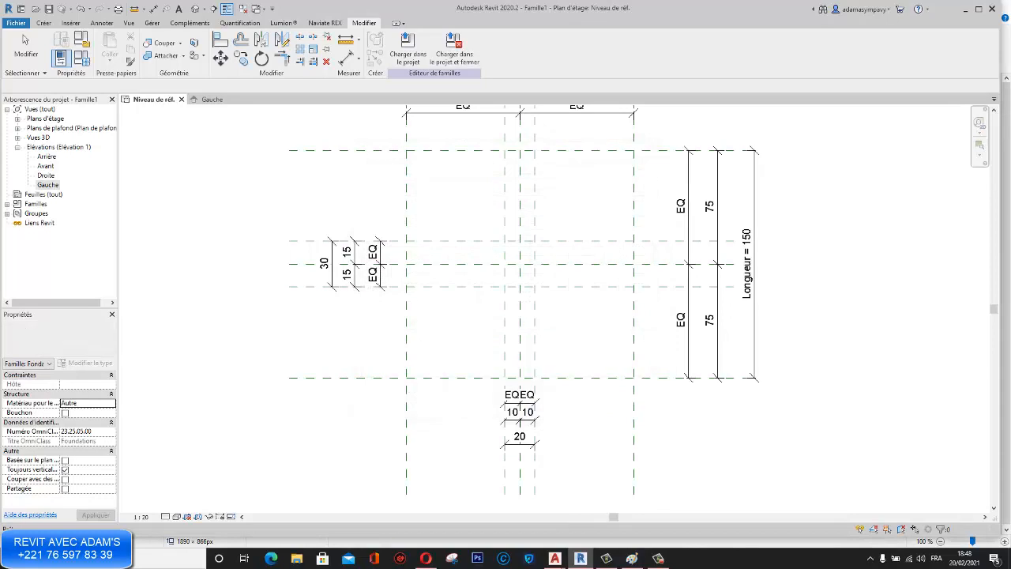
# Step: Label the overall dimension between the two inner vertical reference planes with the parameter a
pyautogui.click(519, 444)
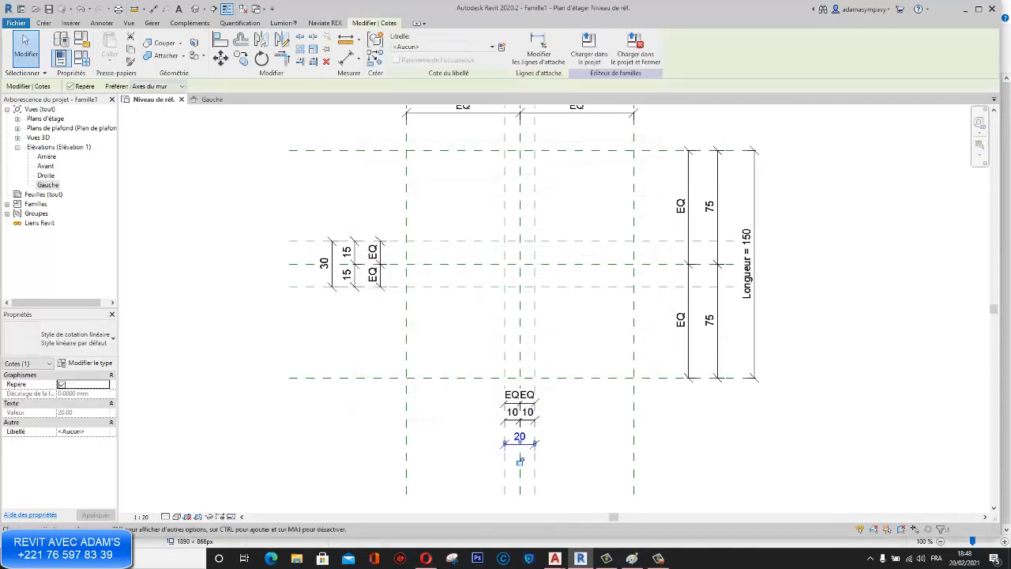
pyautogui.click(442, 47)
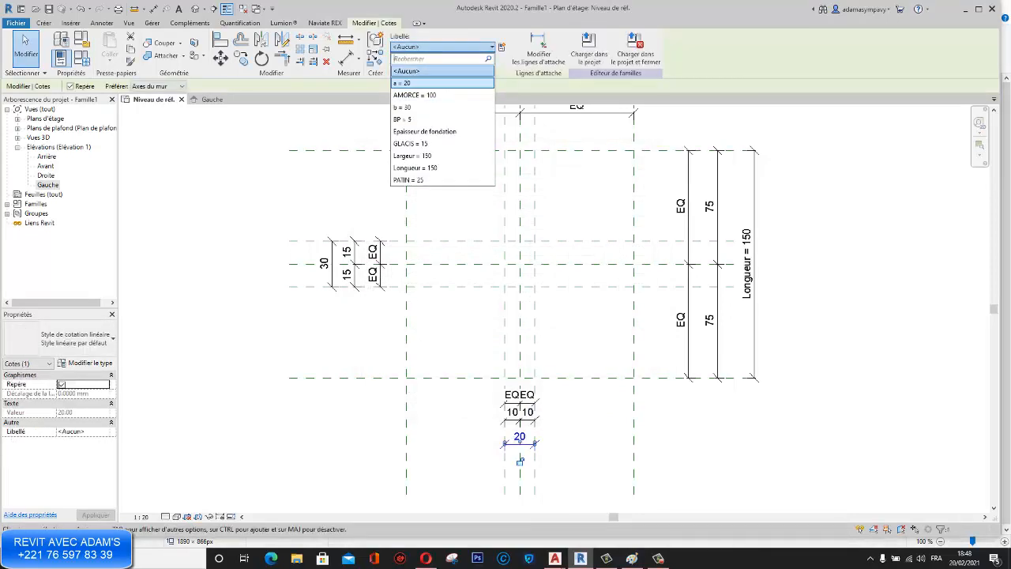
pyautogui.click(406, 83)
pyautogui.press('Escape')
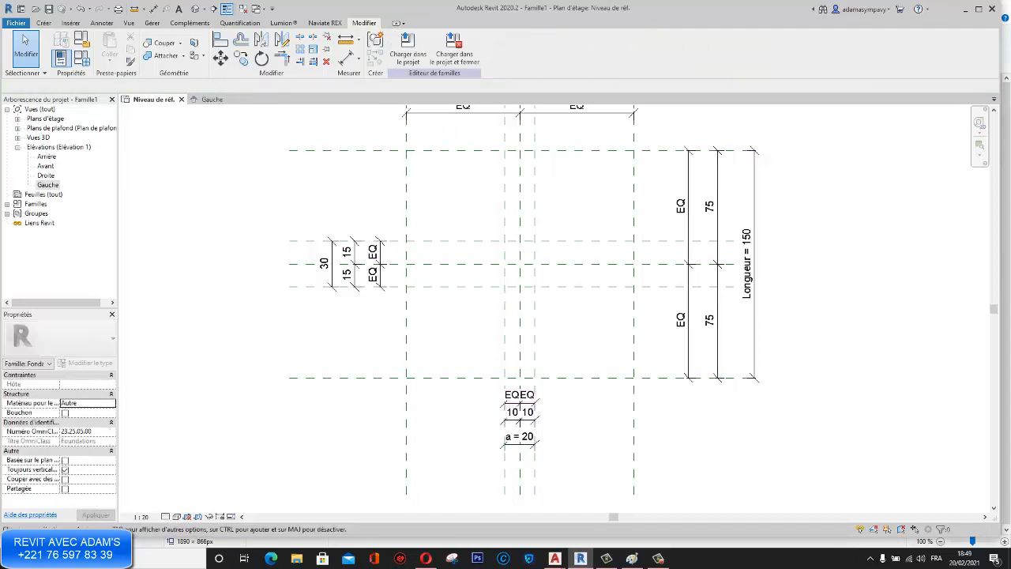
# Step: Label the overall dimension between the two inner horizontal reference planes with the parameter b
pyautogui.scroll(3, 314, 252)
pyautogui.click(332, 270)
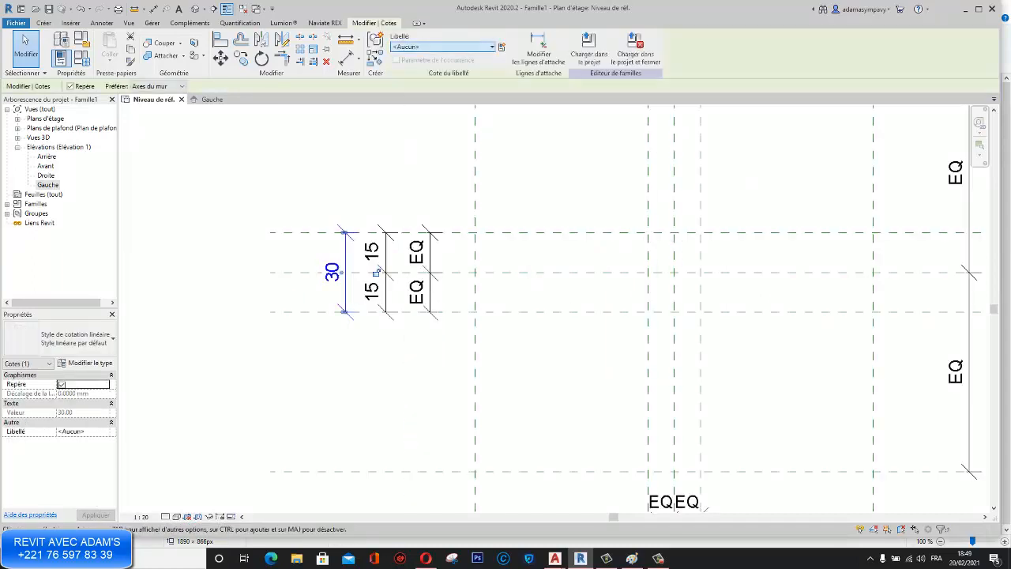
pyautogui.click(442, 46)
pyautogui.click(402, 106)
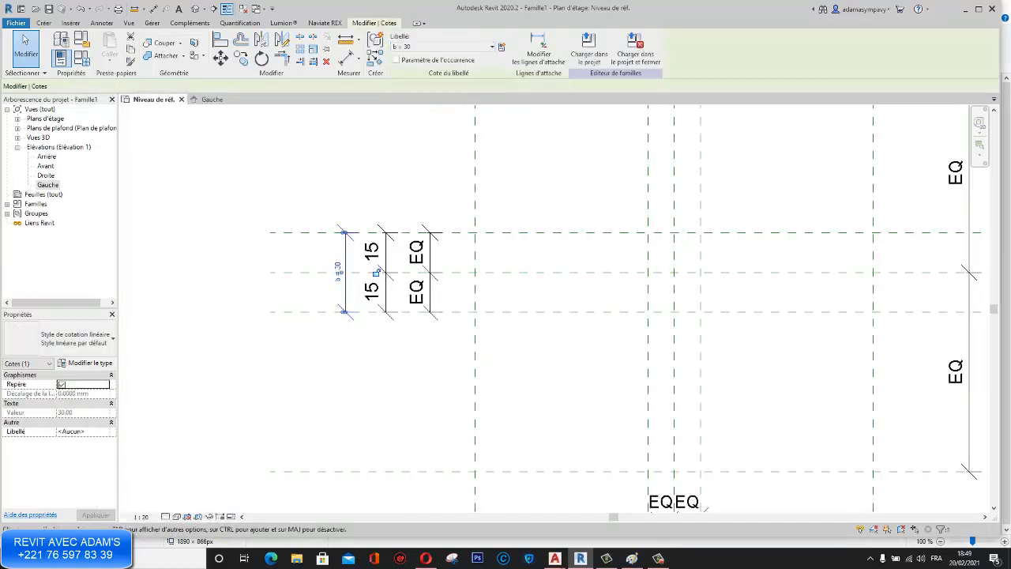
pyautogui.press('Escape')
pyautogui.scroll(-3, 375, 115)
pyautogui.moveTo(379, 127); pyautogui.dragTo(354, 253, button='middle')
pyautogui.scroll(-2, 452, 292)
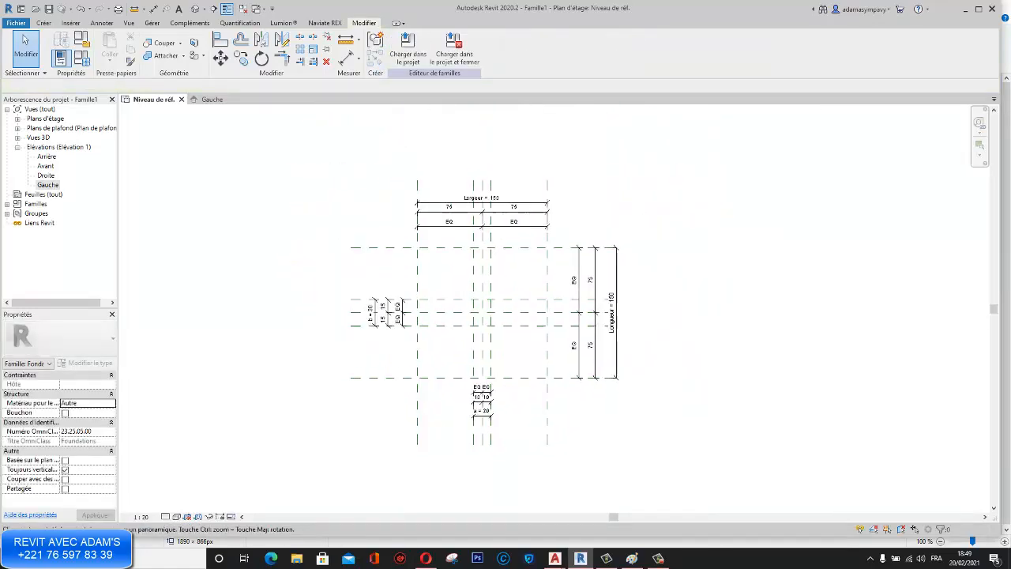
pyautogui.scroll(2, 485, 289)
pyautogui.scroll(-1, 592, 340)
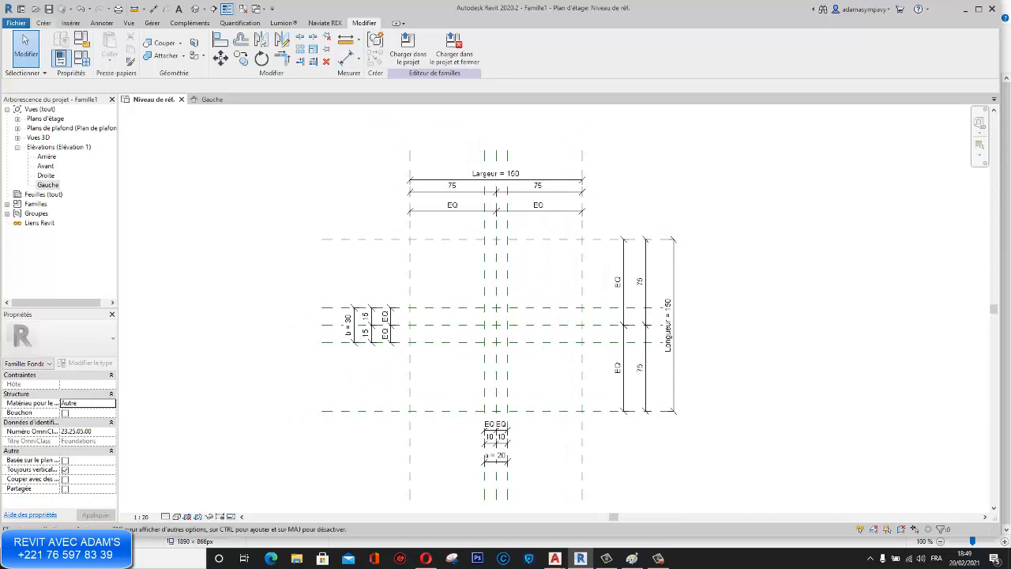
# Step: Create a solid extrusion from a rectangle spanning the four outer reference planes of the Largeur and Longueur dimensions in plan
pyautogui.click(44, 23)
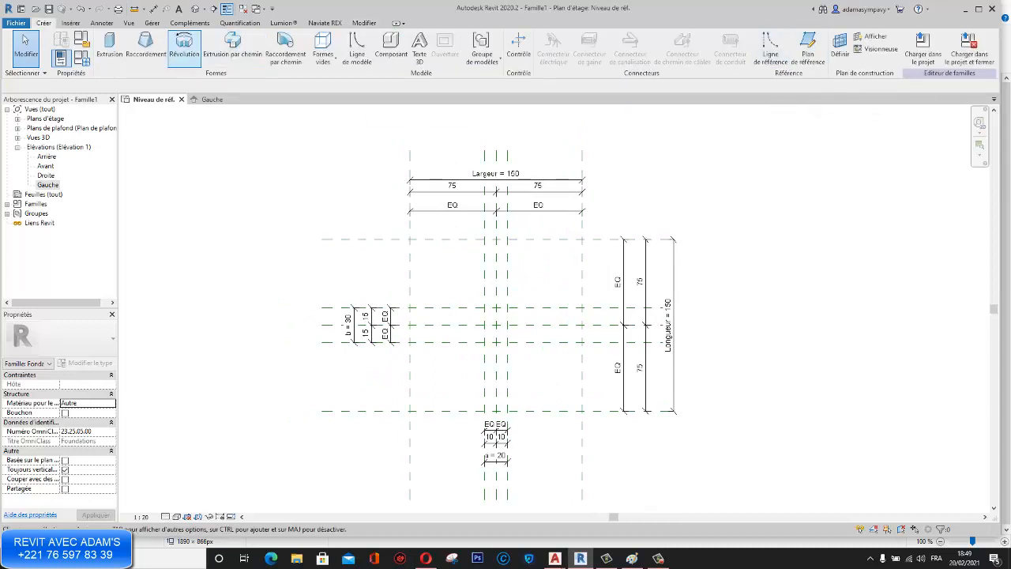
pyautogui.click(110, 47)
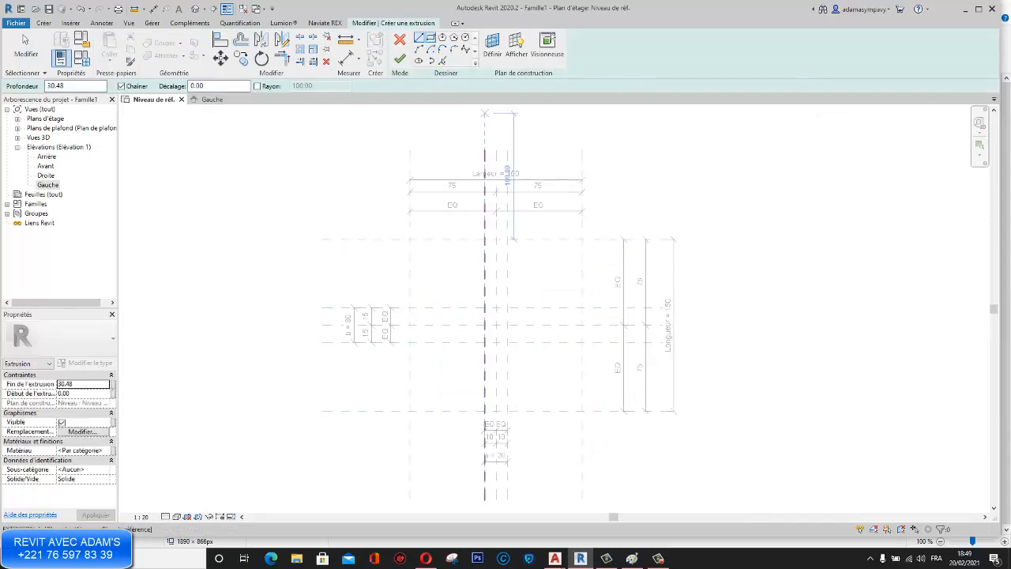
pyautogui.click(431, 37)
pyautogui.scroll(2, 448, 267)
pyautogui.click(390, 224)
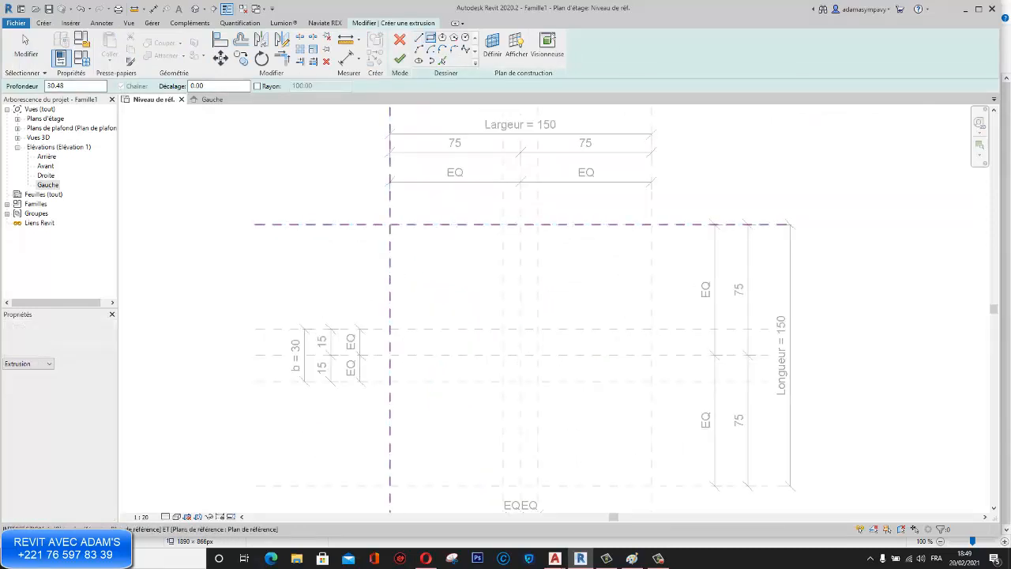
pyautogui.scroll(1, 490, 363)
pyautogui.moveTo(496, 348); pyautogui.dragTo(496, 187, button='middle')
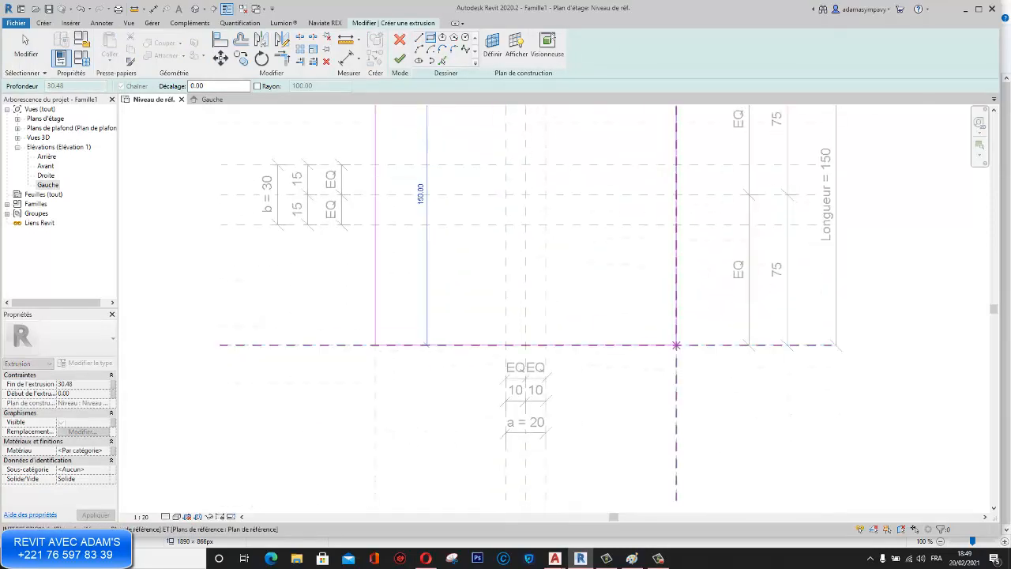
pyautogui.click(676, 345)
pyautogui.click(401, 59)
pyautogui.scroll(-2, 496, 164)
pyautogui.moveTo(496, 164)
pyautogui.mouseDown(button='middle')
pyautogui.moveTo(547, 239)
pyautogui.moveTo(536, 312)
pyautogui.mouseUp(button='middle')
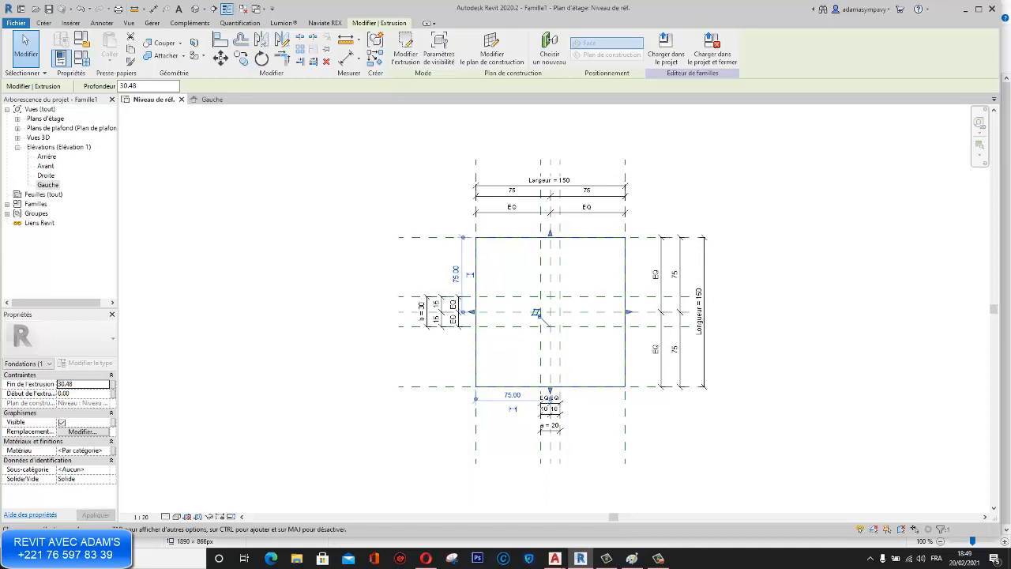
# Step: In the Gauche elevation, associate the extrusion's end value with the family parameter BP
pyautogui.click(210, 99)
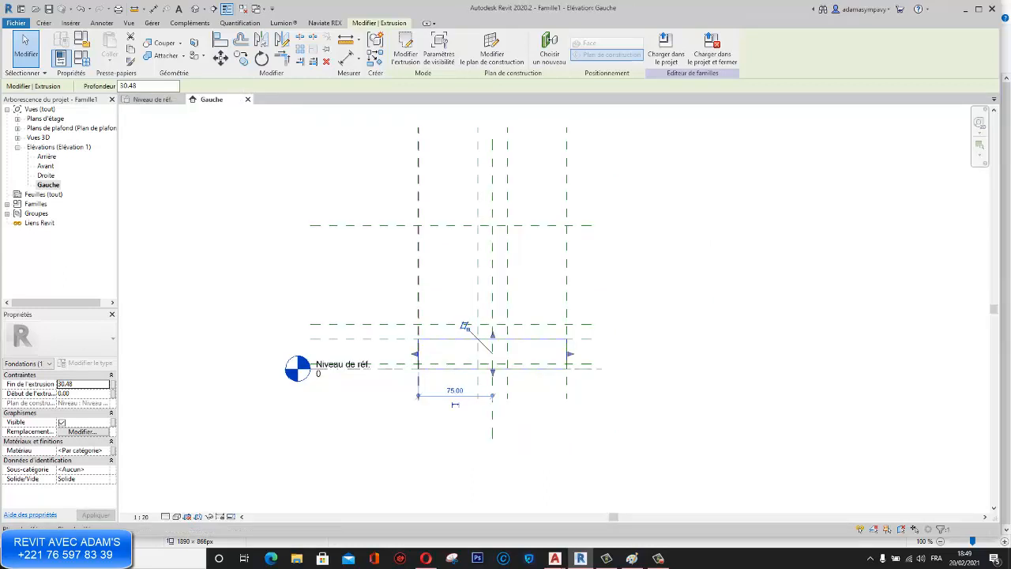
pyautogui.scroll(2, 502, 360)
pyautogui.moveTo(502, 360); pyautogui.dragTo(523, 288, button='middle')
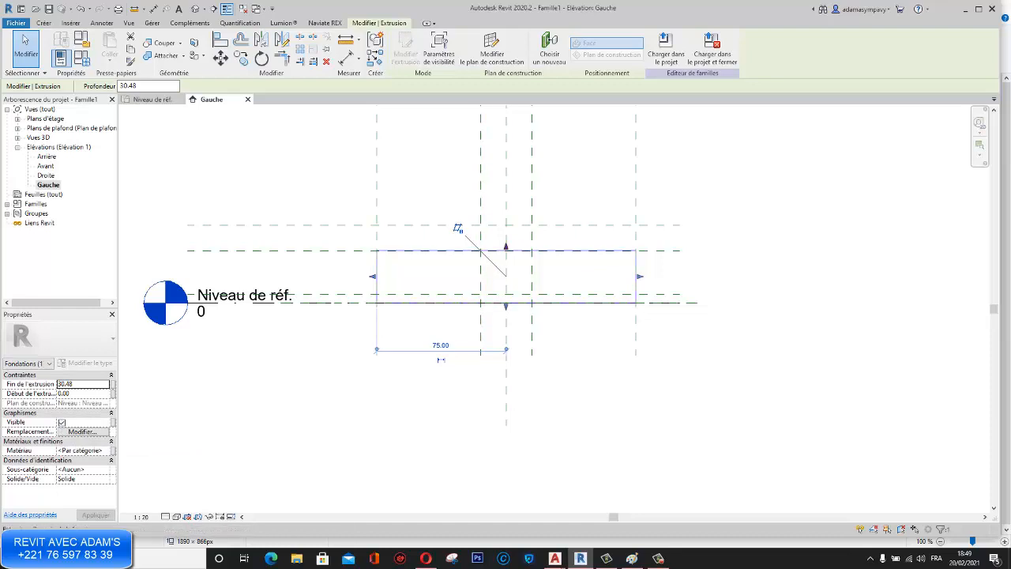
pyautogui.click(478, 250)
pyautogui.click(112, 384)
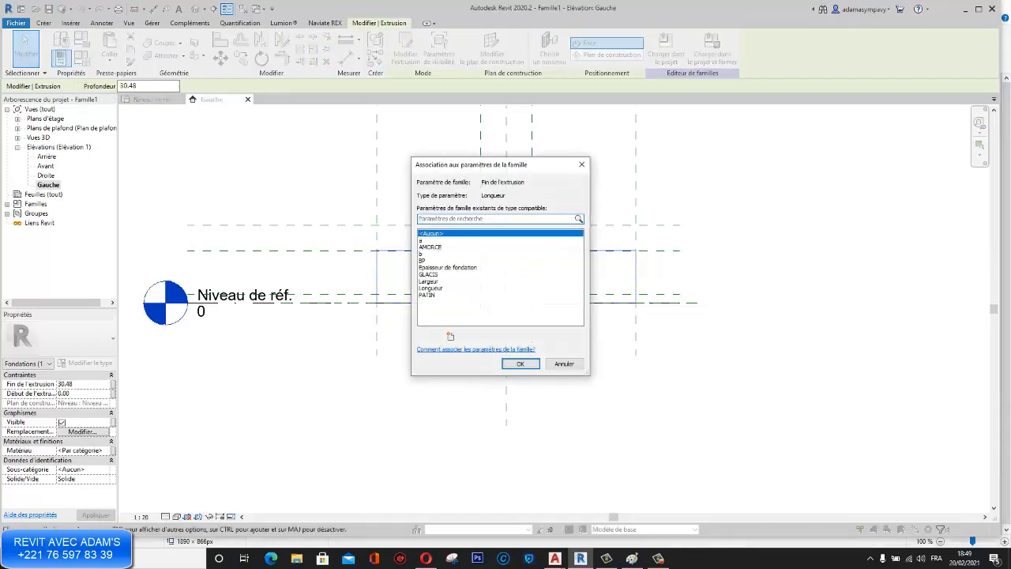
pyautogui.click(431, 260)
pyautogui.click(521, 364)
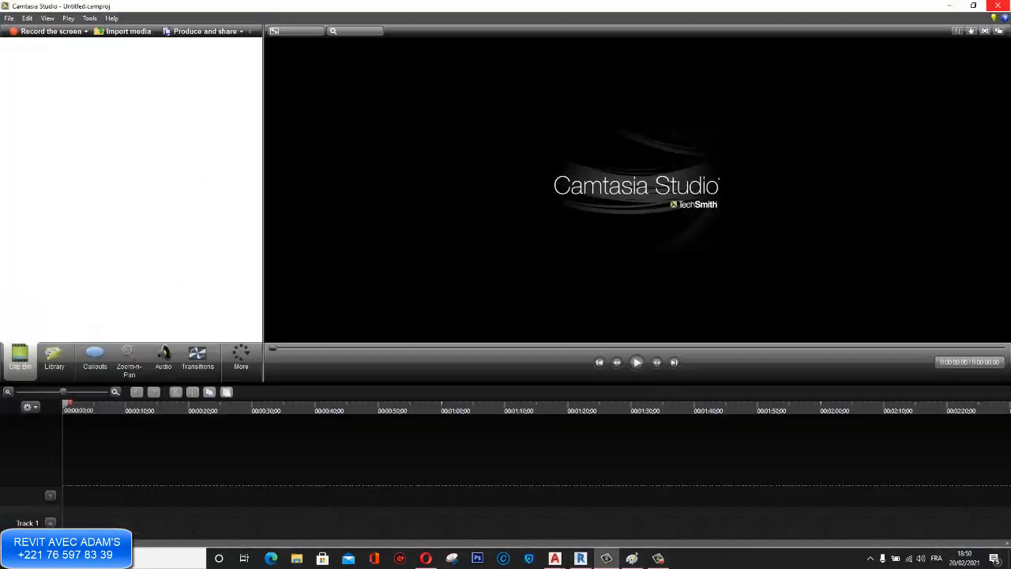
pyautogui.click(708, 500)
pyautogui.scroll(3, 480, 283)
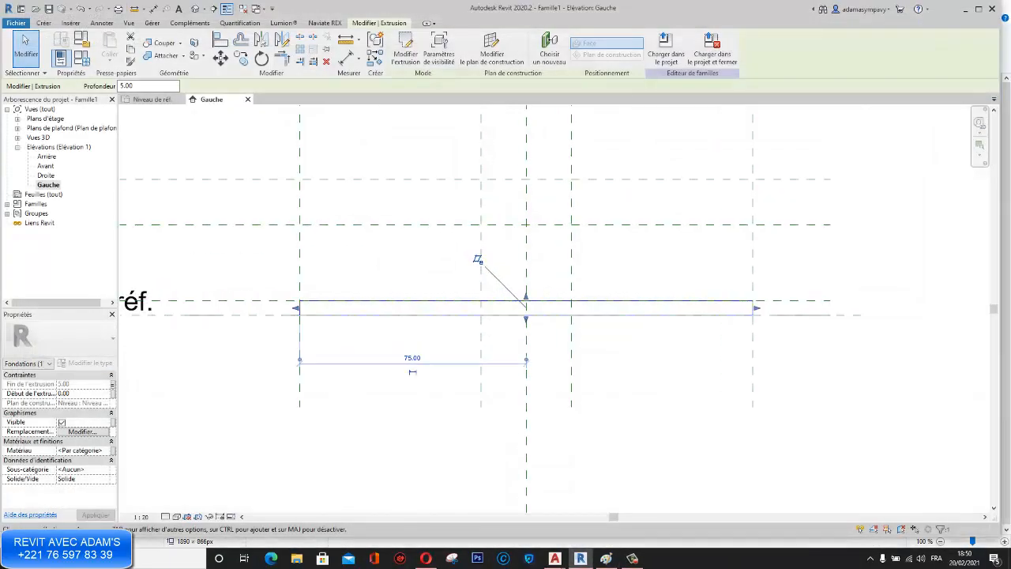
pyautogui.scroll(-3, 477, 259)
pyautogui.press('Escape')
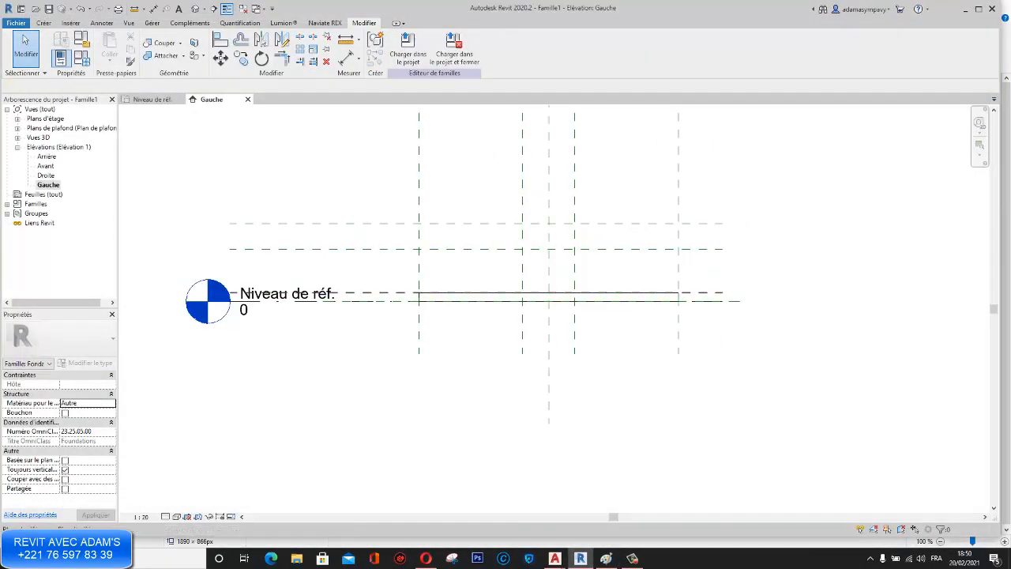
# Step: Name the three lowest horizontal reference planes above the reference level n1, n2 and n3, from bottom to top
pyautogui.click(331, 298)
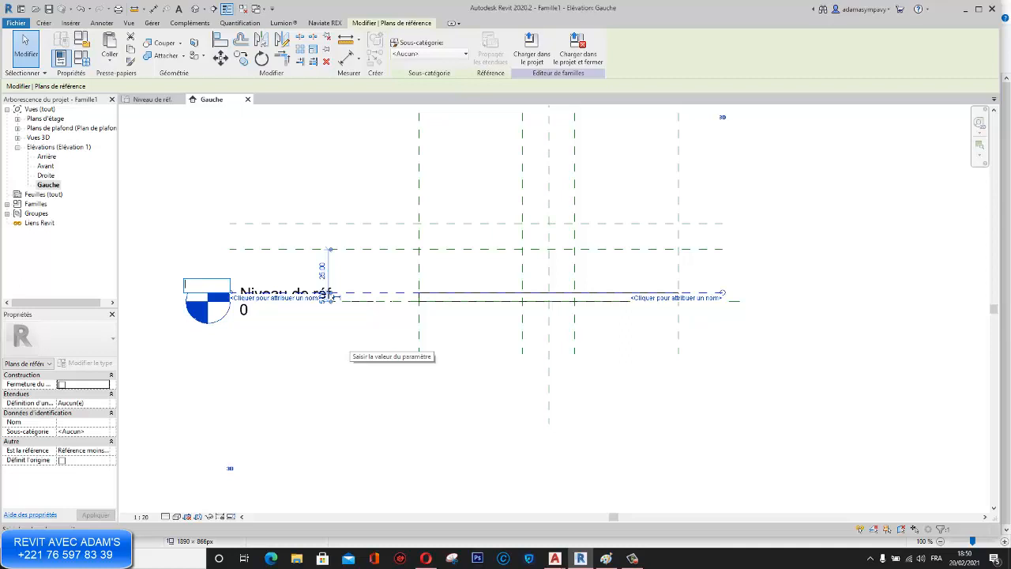
pyautogui.write('ni')
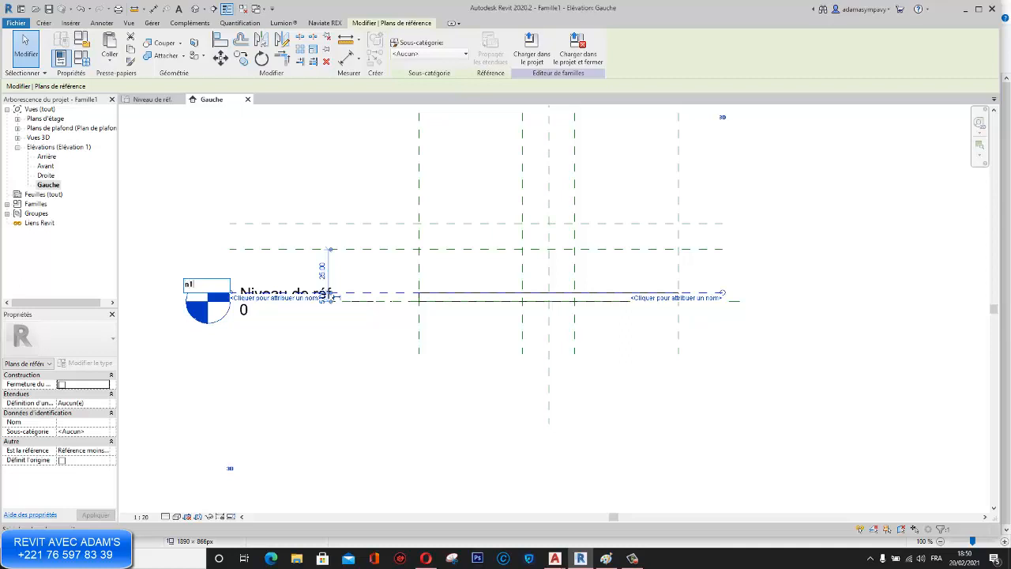
pyautogui.press('Return')
pyautogui.click(278, 249)
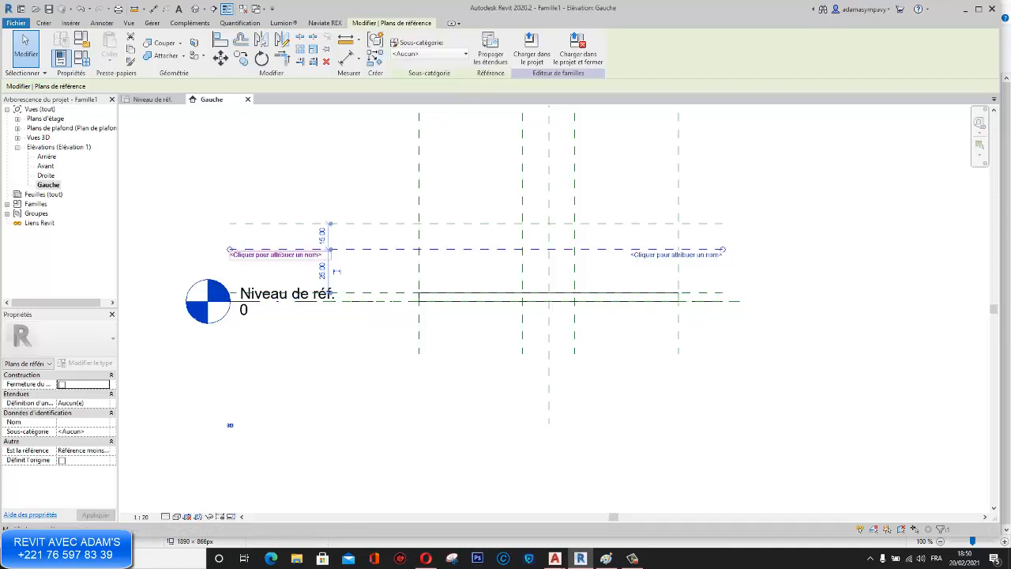
pyautogui.click(276, 255)
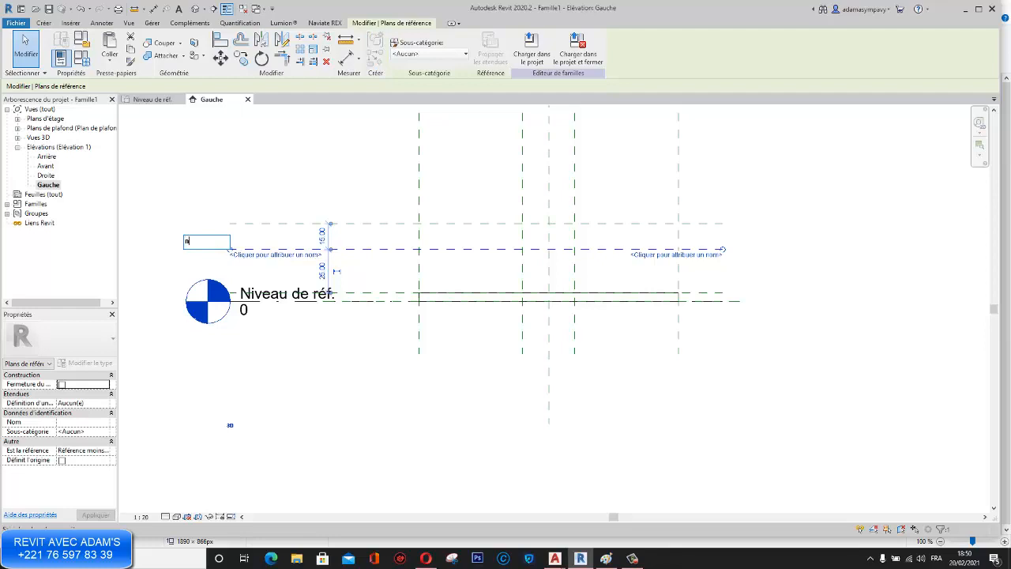
pyautogui.press('Return')
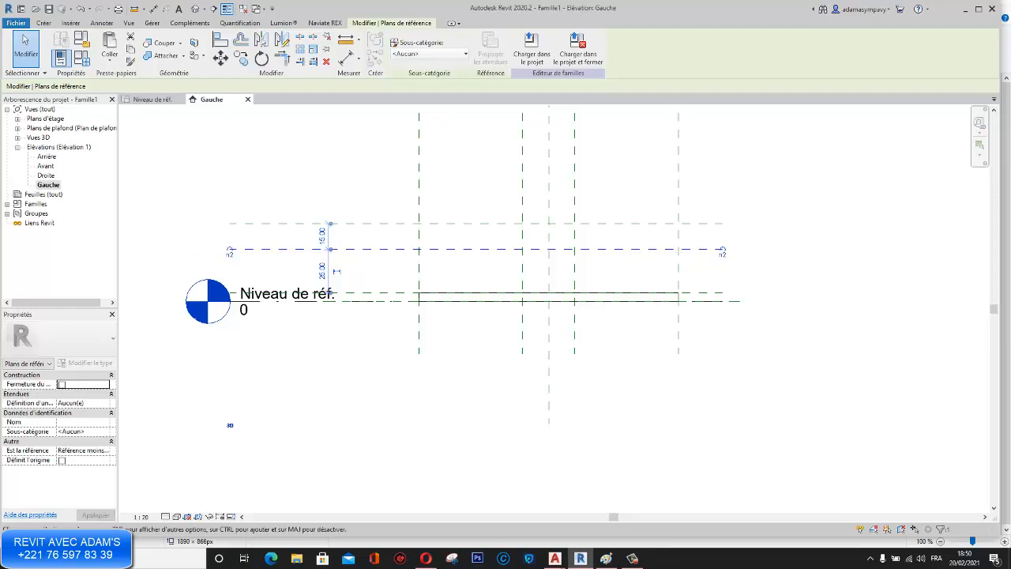
pyautogui.click(278, 224)
pyautogui.click(276, 229)
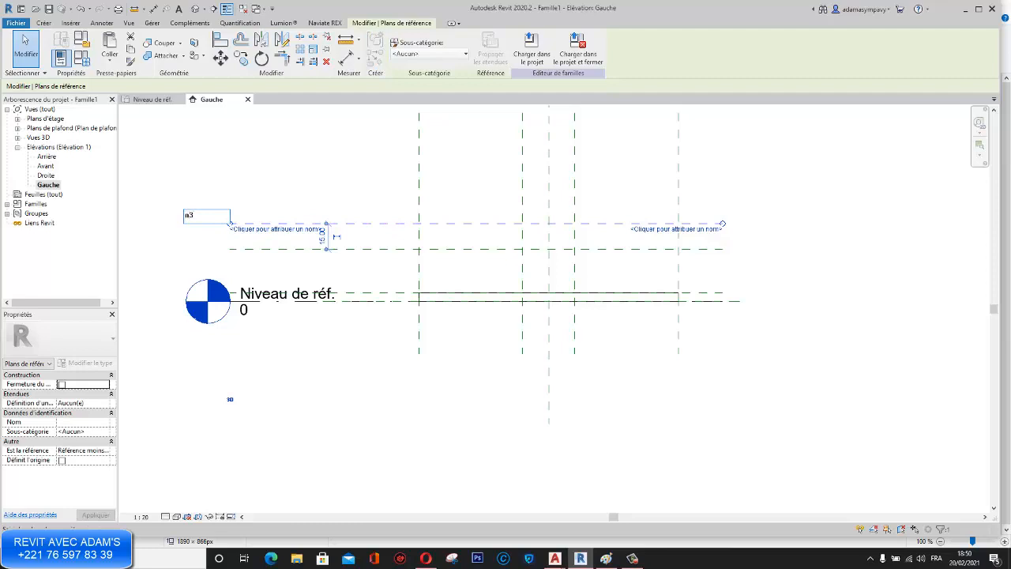
pyautogui.write('n3')
pyautogui.press('Return')
pyautogui.scroll(-2, 414, 367)
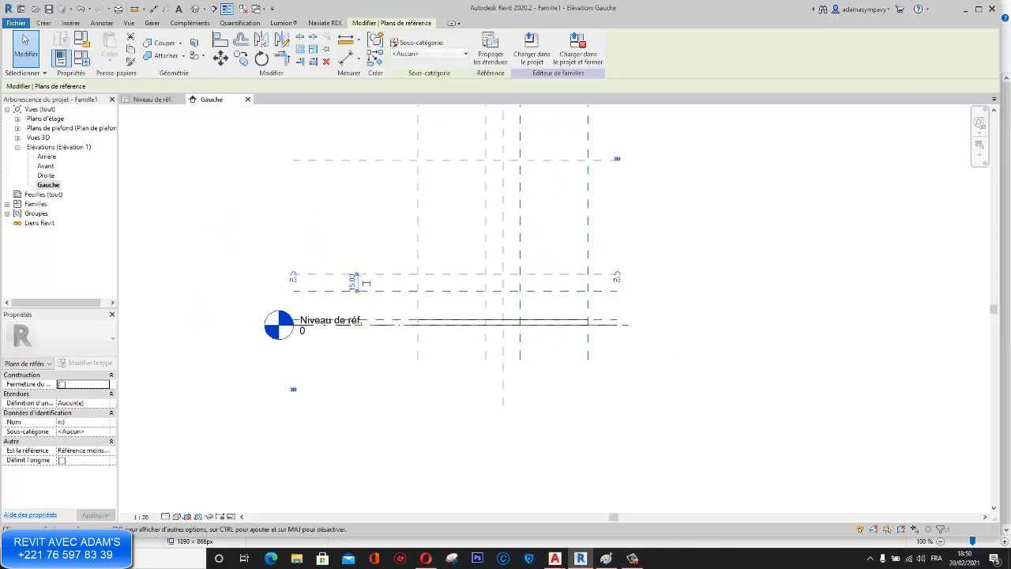
# Step: Open the default 3D view and examine the slab extrusion
pyautogui.click(195, 8)
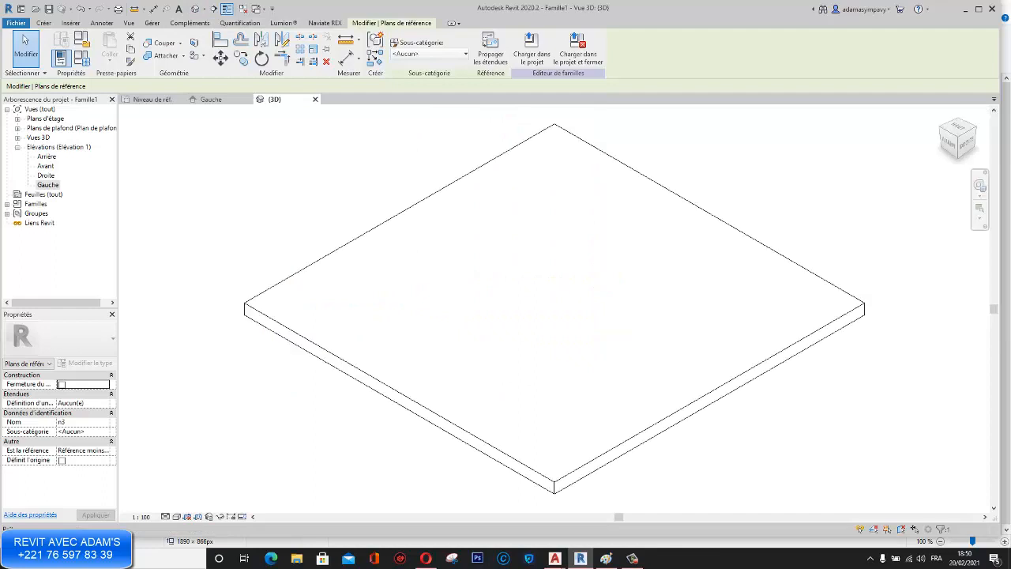
pyautogui.scroll(-5, 386, 224)
pyautogui.click(386, 224)
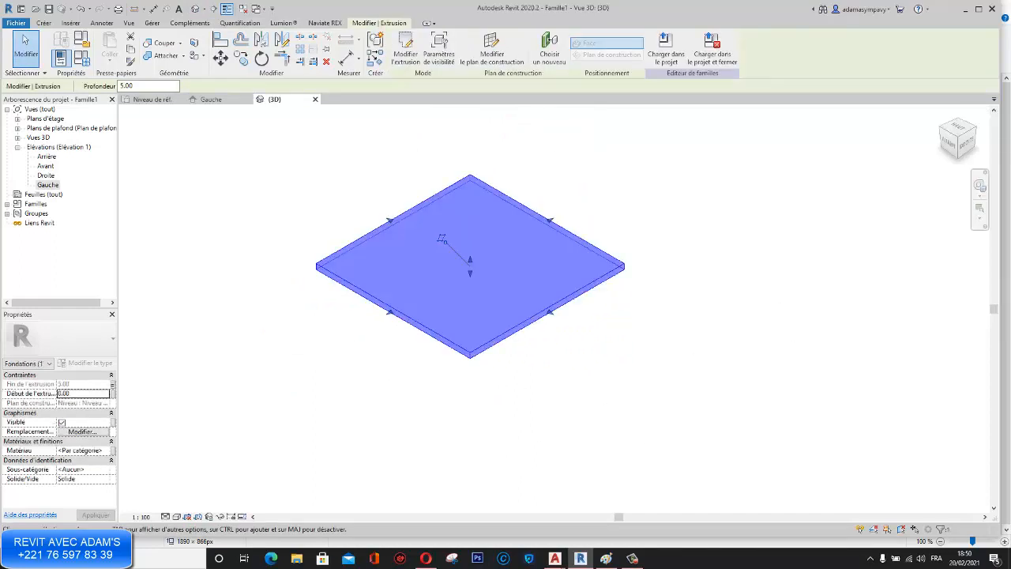
pyautogui.scroll(-1, 624, 331)
pyautogui.click(632, 559)
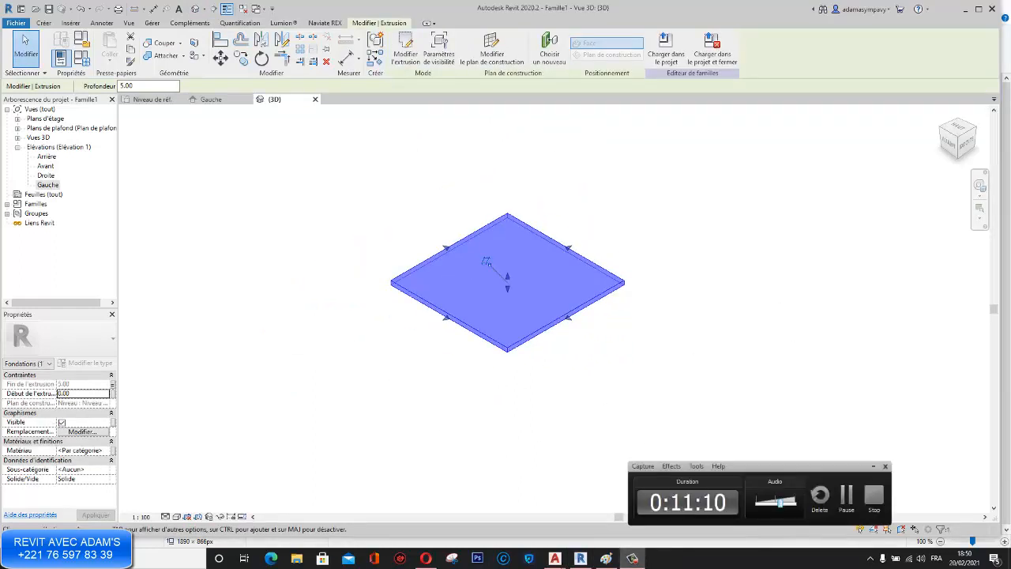
pyautogui.click(872, 466)
pyautogui.scroll(3, 528, 277)
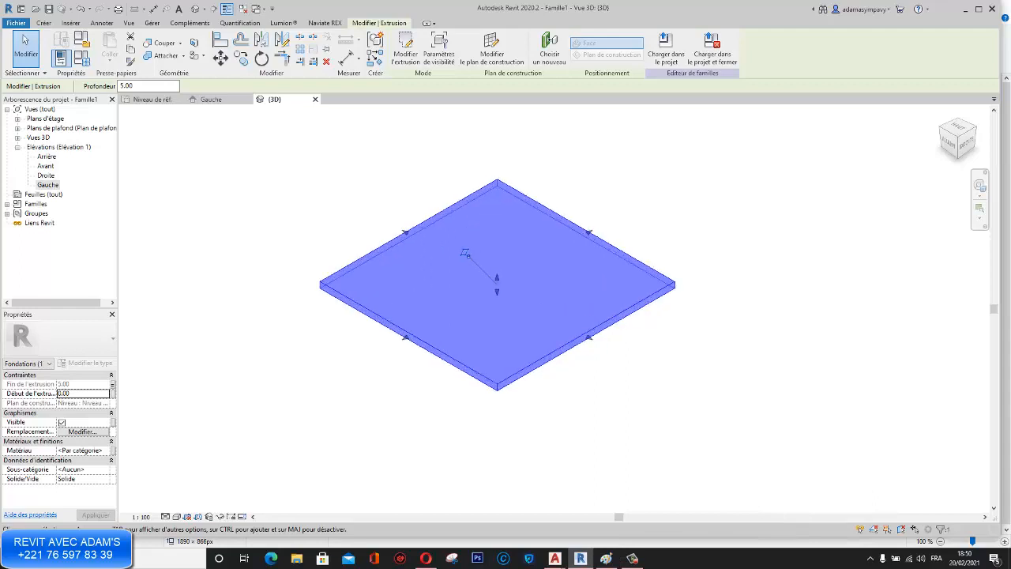
pyautogui.scroll(1, 523, 277)
pyautogui.scroll(-3, 446, 271)
pyautogui.moveTo(446, 271); pyautogui.dragTo(442, 252, button='middle')
pyautogui.click(442, 252)
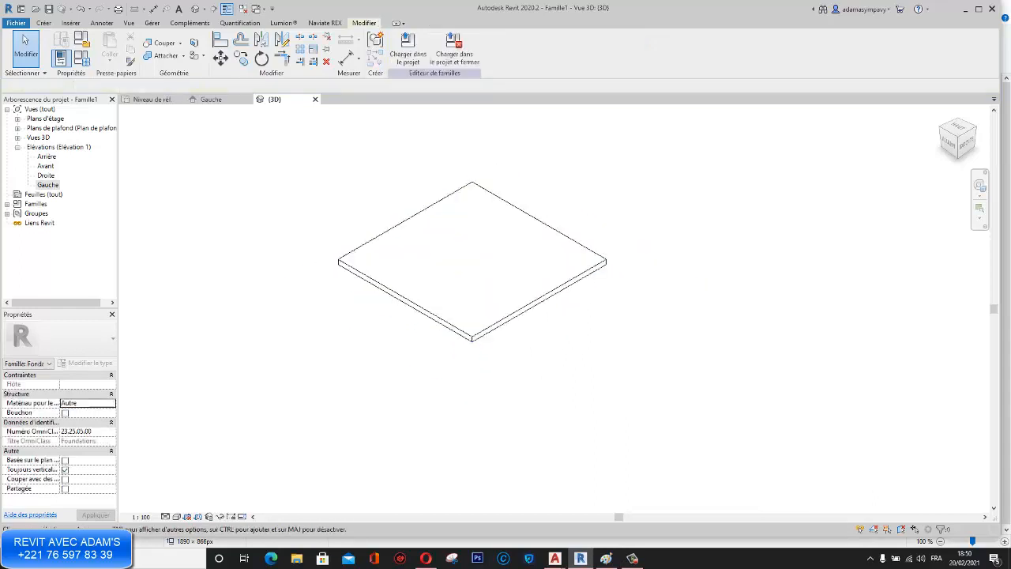
# Step: Select the slab extrusion in 3D and open the material browser for its material property
pyautogui.click(426, 209)
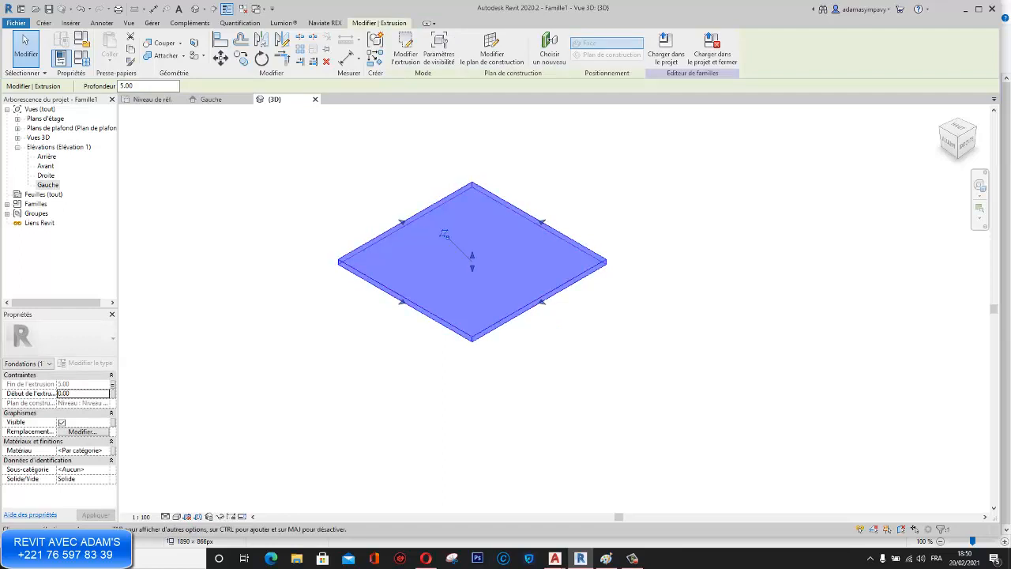
pyautogui.click(106, 451)
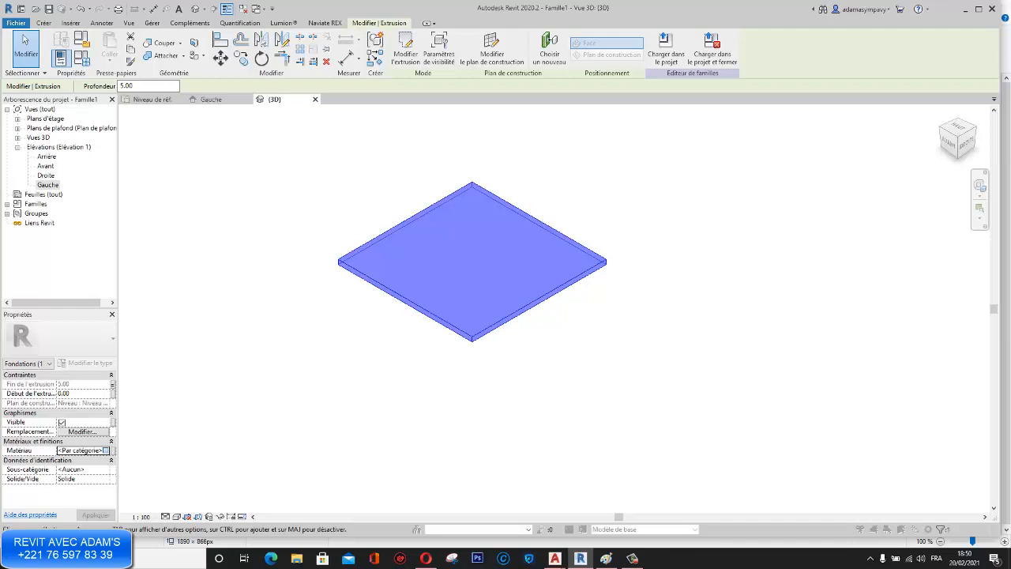
pyautogui.click(105, 450)
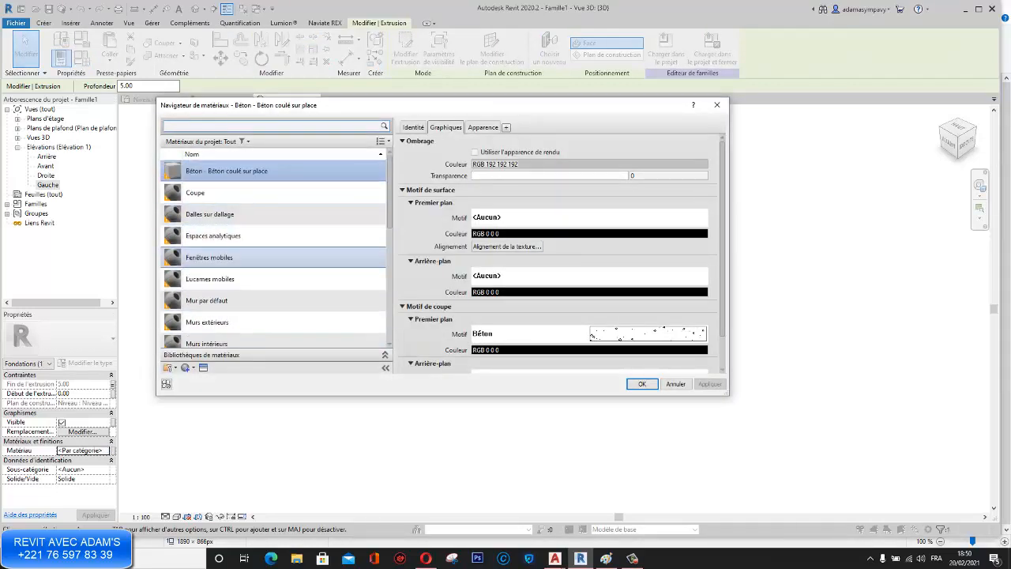
pyautogui.click(170, 367)
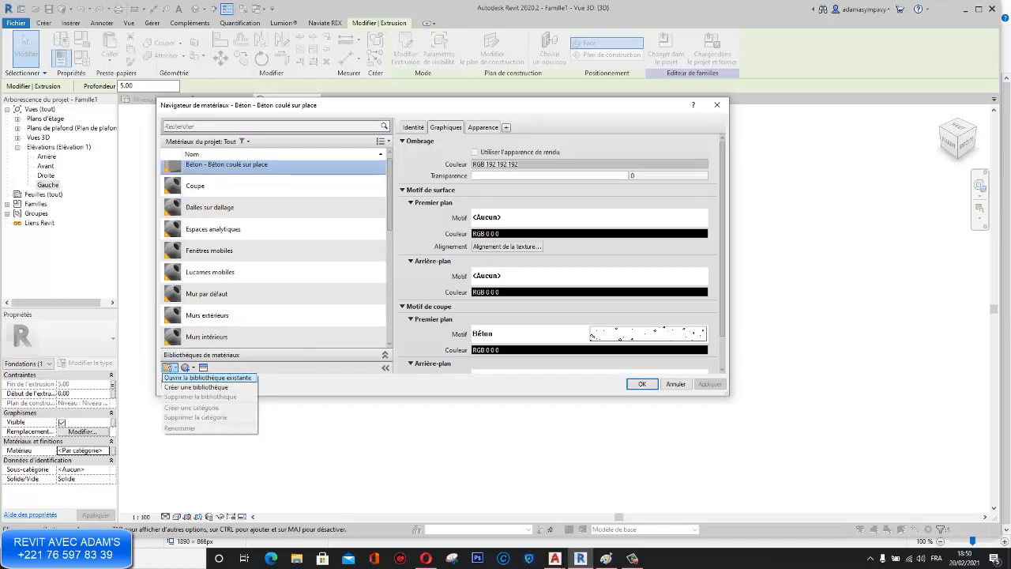
pyautogui.click(207, 378)
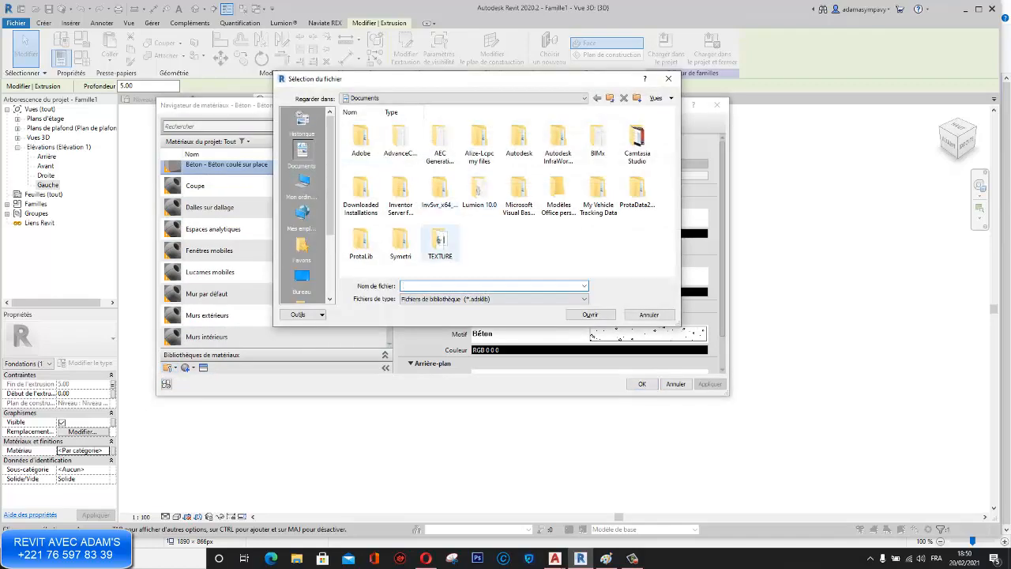
pyautogui.press('Escape')
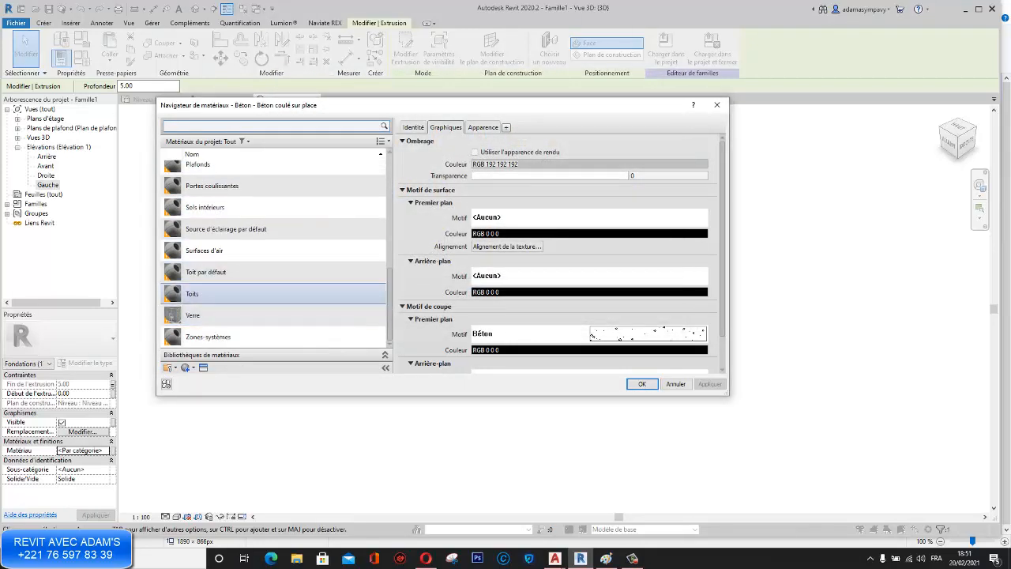
pyautogui.scroll(10, 237, 300)
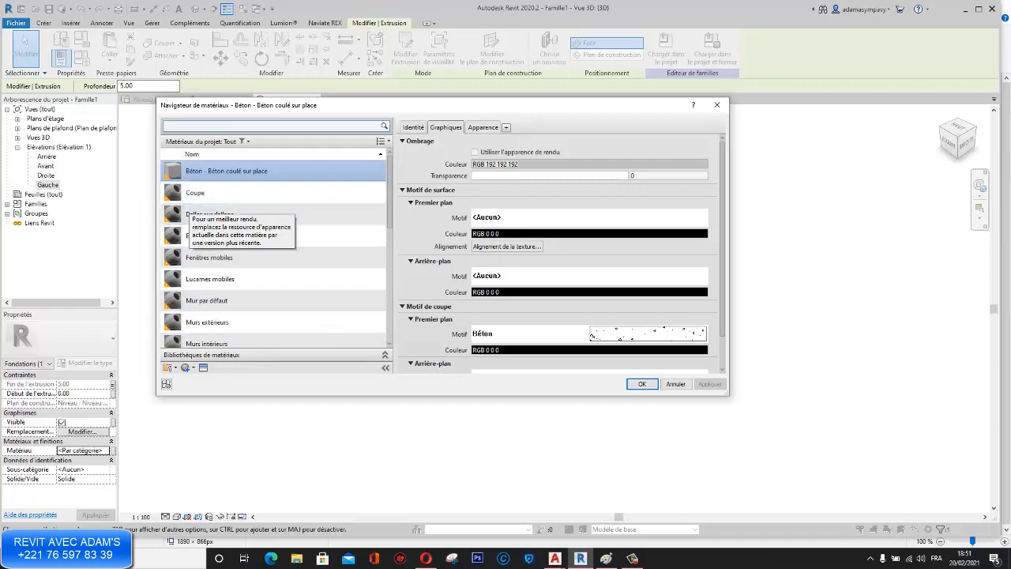
pyautogui.click(186, 368)
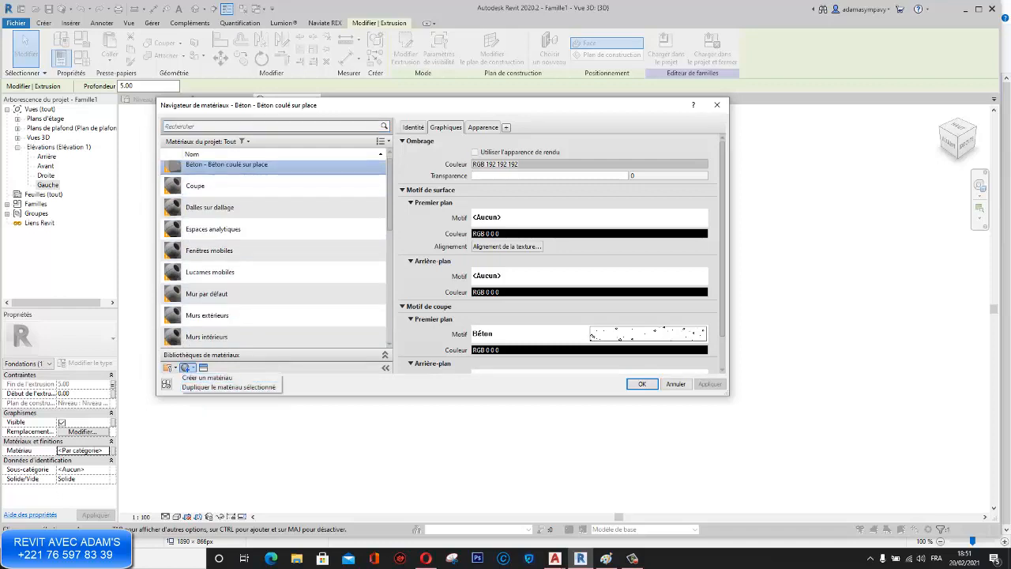
pyautogui.press('Escape')
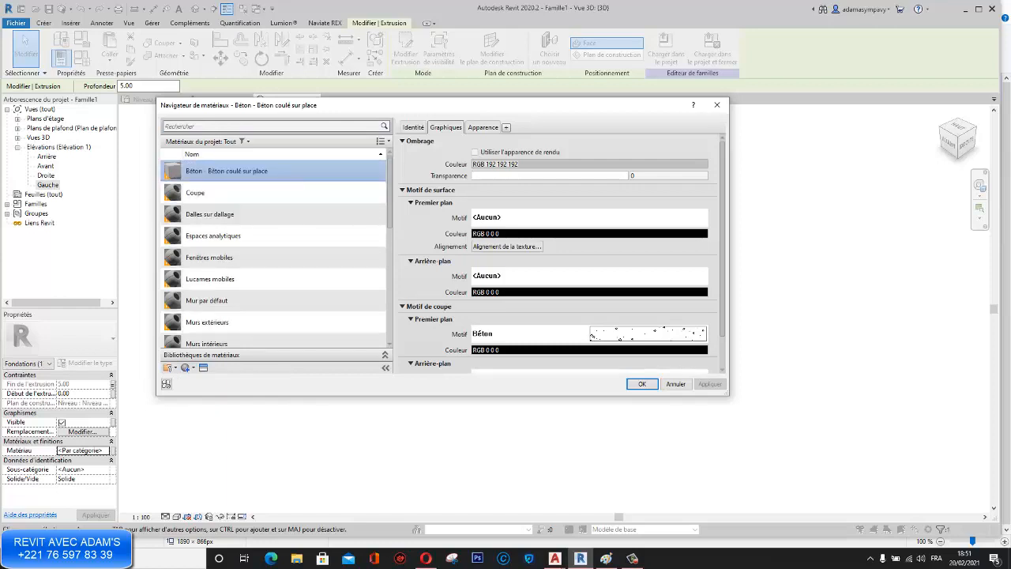
# Step: Assign the material Béton - Béton coulé sur place to the slab extrusion and deselect it
pyautogui.click(641, 383)
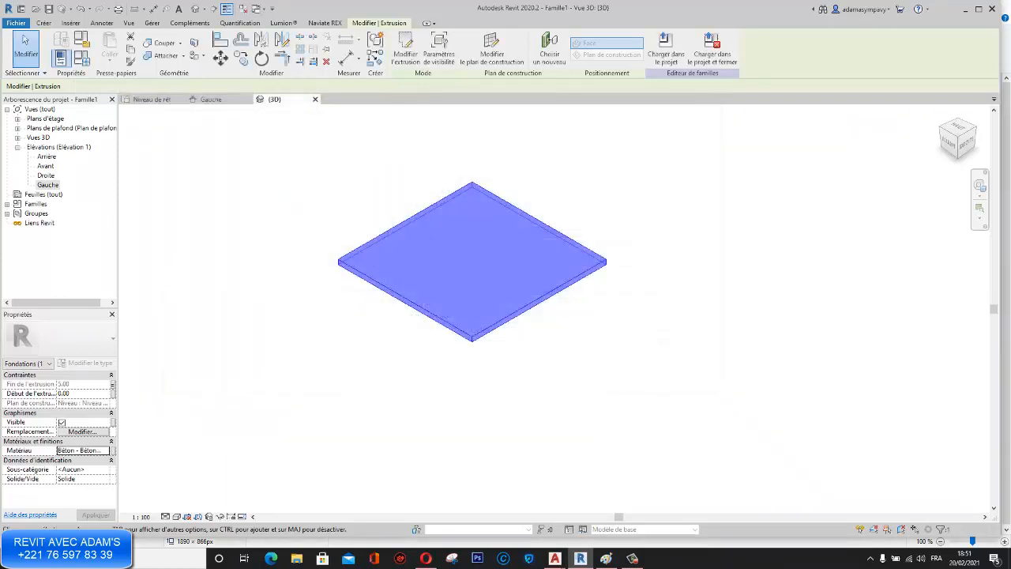
pyautogui.press('Escape')
# Step: Set the 3D view's detail level to Elevé and its visual style to Réaliste
pyautogui.click(165, 516)
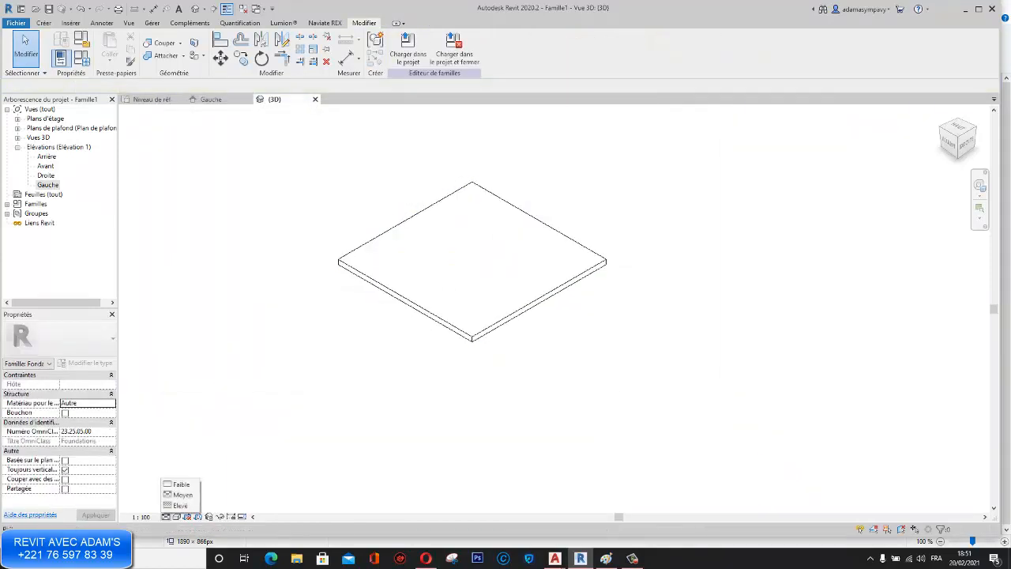
pyautogui.click(180, 504)
pyautogui.click(176, 517)
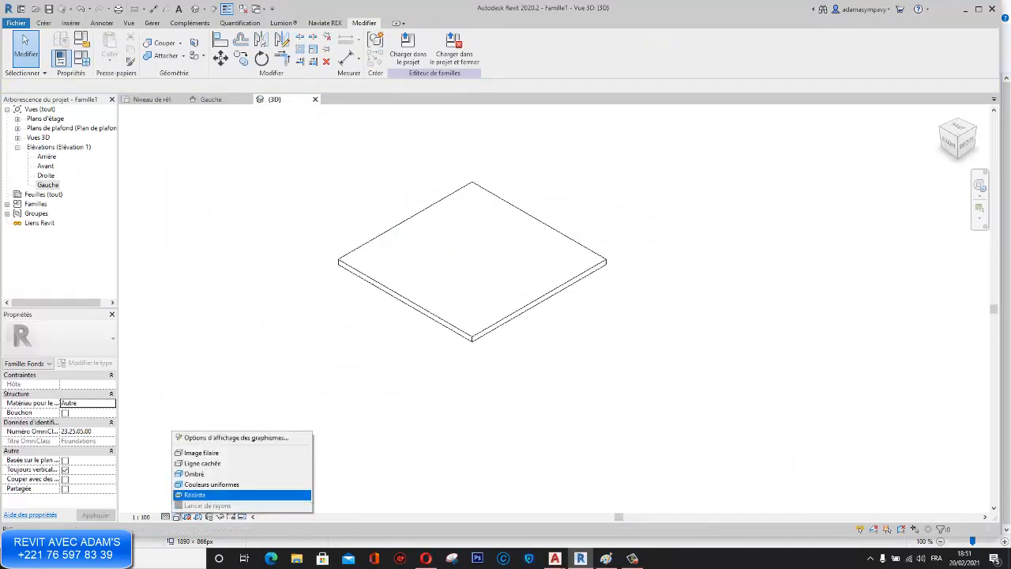
pyautogui.click(194, 494)
pyautogui.scroll(3, 474, 261)
pyautogui.scroll(-2, 474, 261)
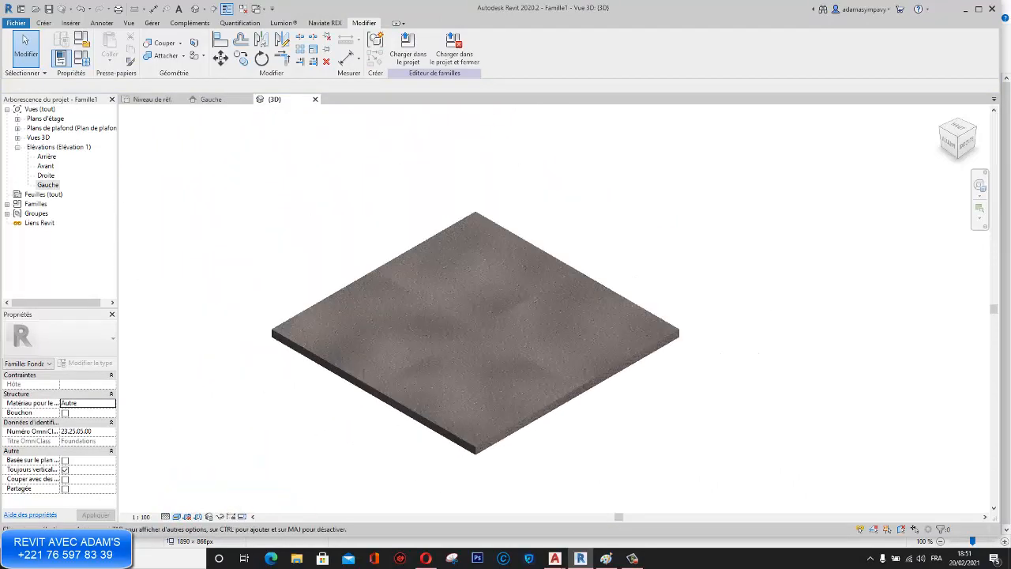
# Step: Change the slab extrusion's material to Dalles sur dallage and deselect the slab
pyautogui.click(475, 331)
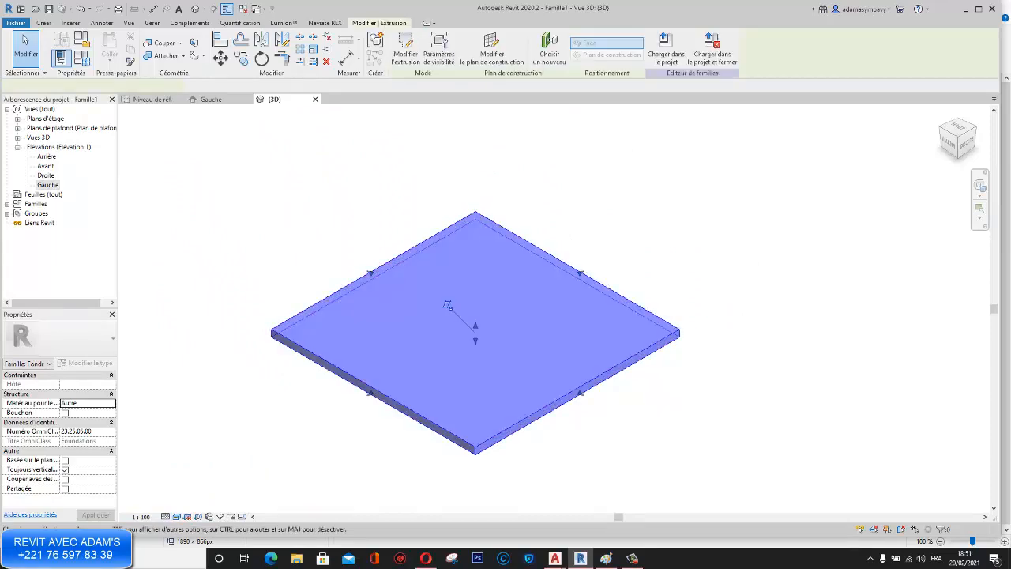
pyautogui.click(105, 450)
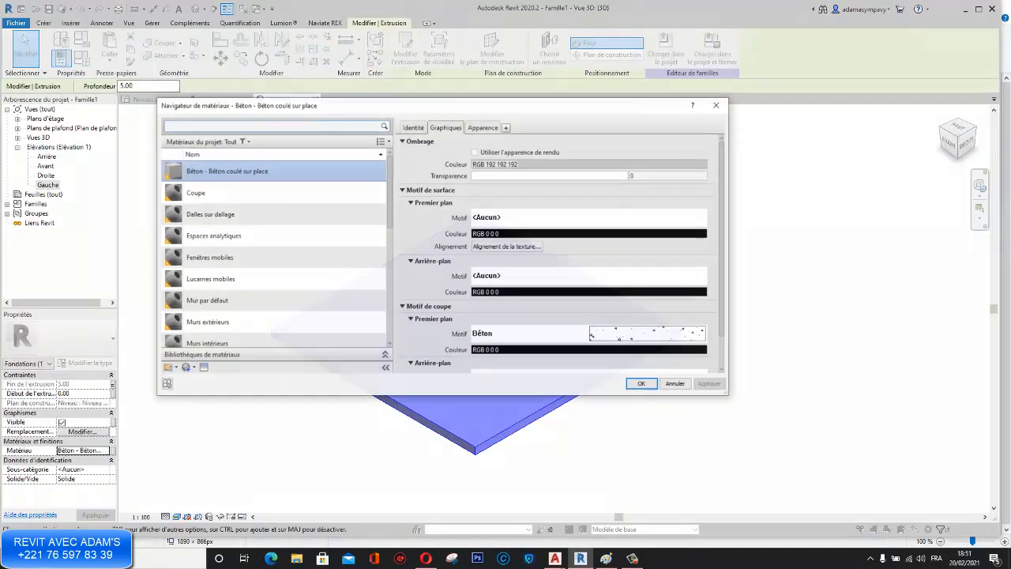
pyautogui.click(210, 214)
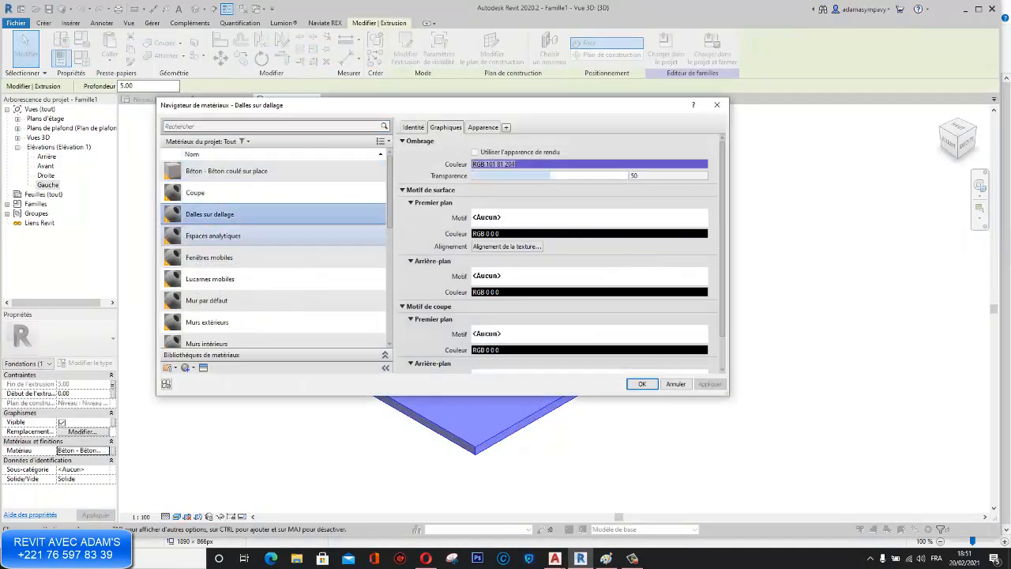
pyautogui.click(641, 383)
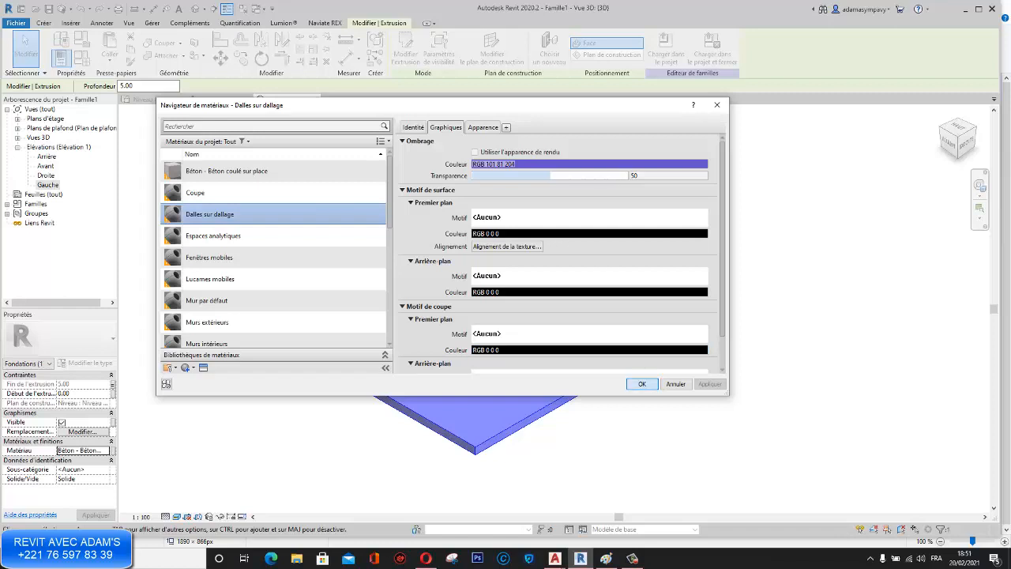
pyautogui.scroll(-3, 447, 305)
pyautogui.press('Escape')
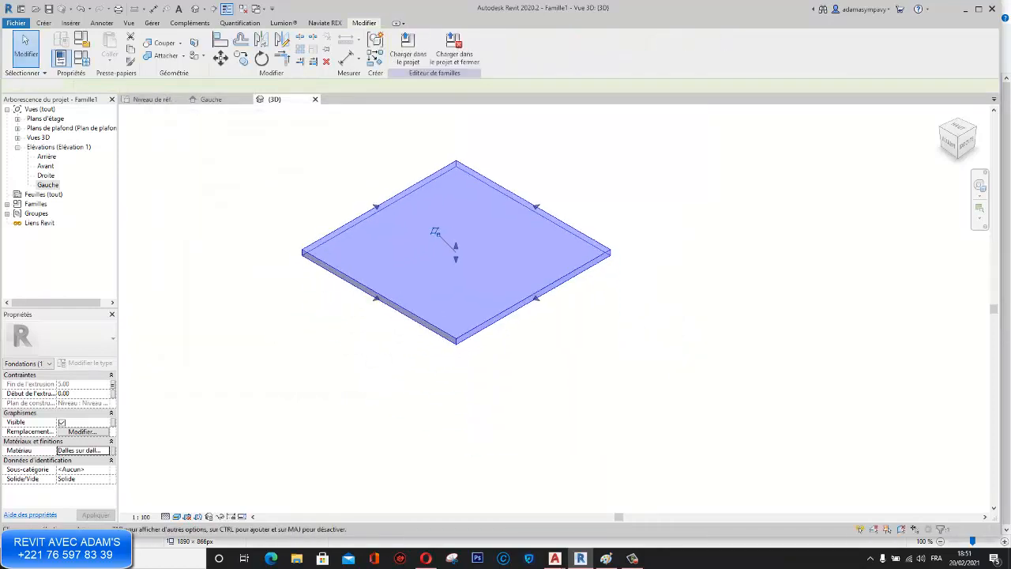
pyautogui.moveTo(447, 305); pyautogui.dragTo(442, 352, button='middle')
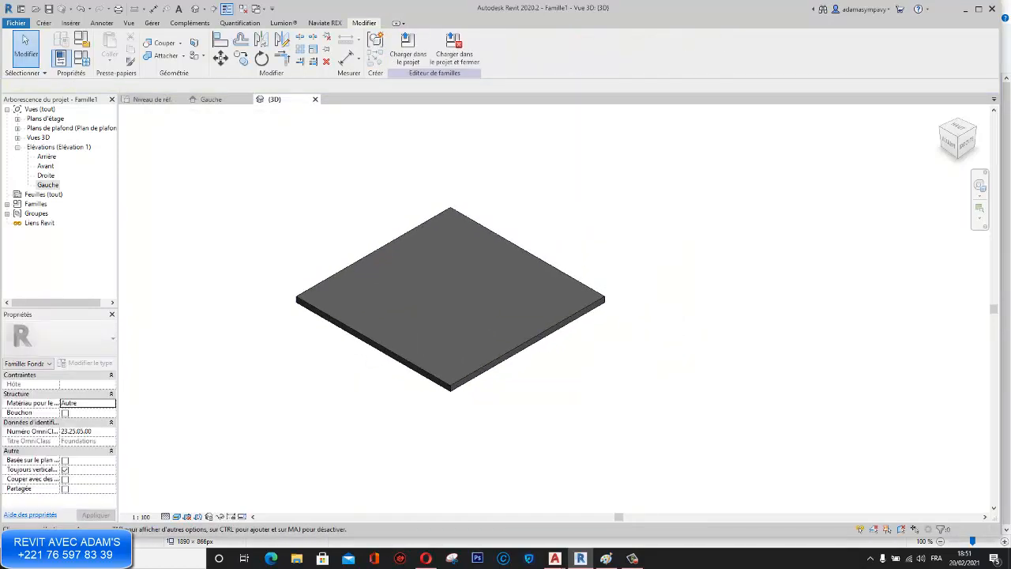
pyautogui.click(417, 271)
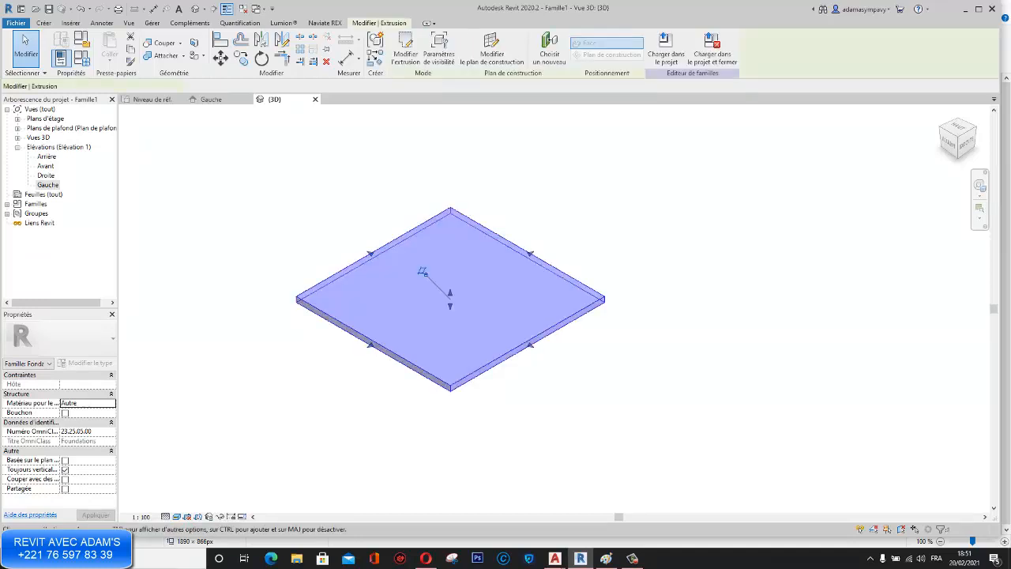
pyautogui.press('Escape')
# Step: Examine the slab outline and reference planes in the Niveau de réf. plan and the Gauche elevation
pyautogui.click(152, 99)
pyautogui.scroll(-3, 385, 263)
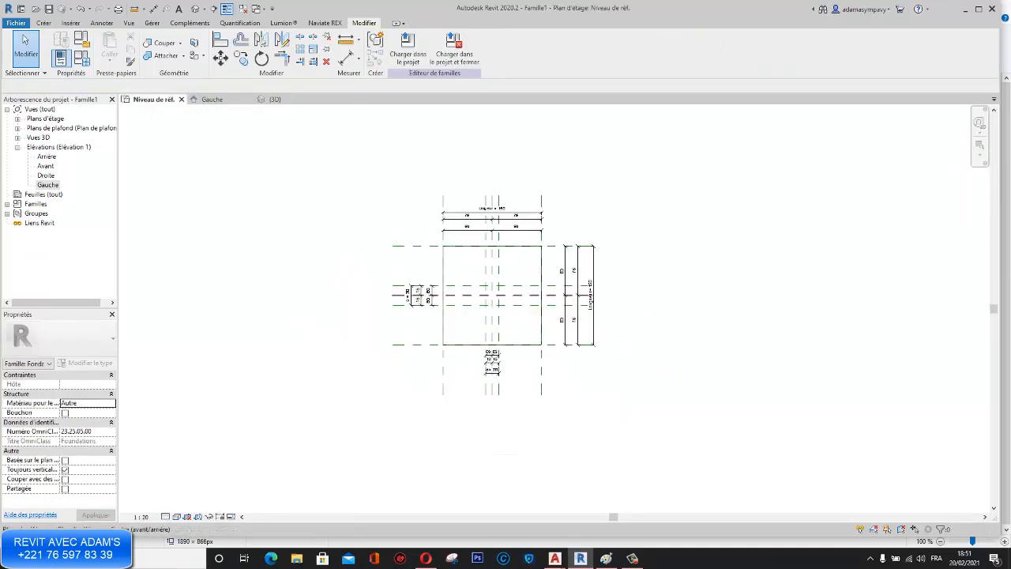
pyautogui.scroll(1, 608, 299)
pyautogui.scroll(2, 451, 298)
pyautogui.scroll(-2, 449, 299)
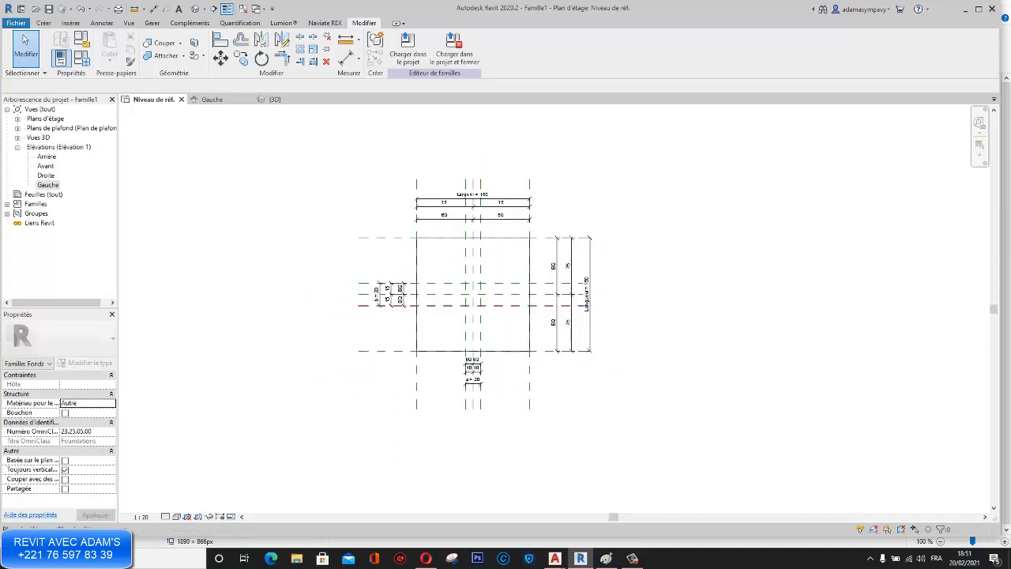
pyautogui.moveTo(449, 299)
pyautogui.mouseDown(button='middle')
pyautogui.moveTo(425, 313)
pyautogui.moveTo(444, 314)
pyautogui.moveTo(436, 322)
pyautogui.moveTo(434, 287)
pyautogui.mouseUp(button='middle')
pyautogui.scroll(1, 453, 301)
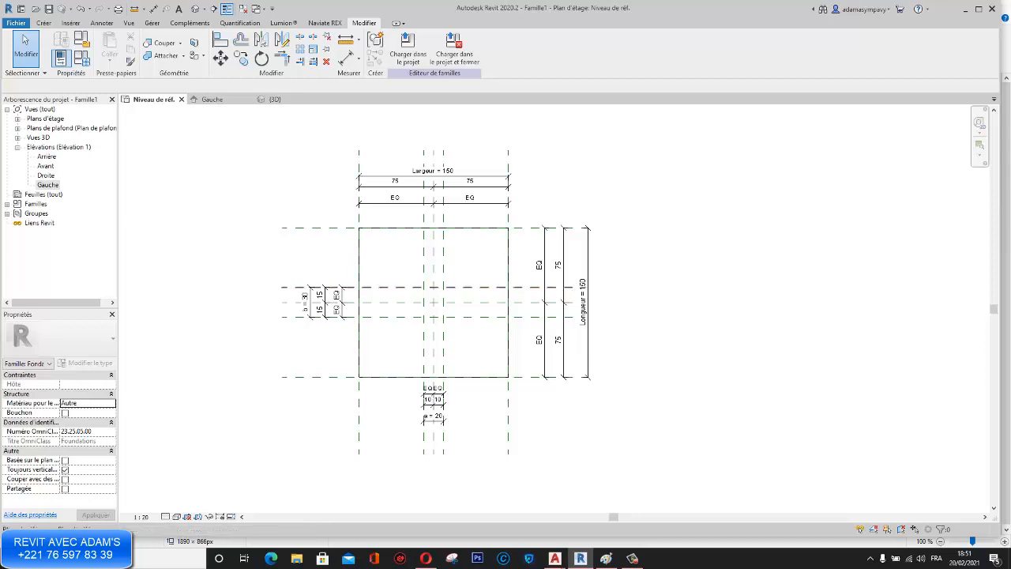
pyautogui.moveTo(466, 324); pyautogui.dragTo(475, 306, button='middle')
pyautogui.click(214, 100)
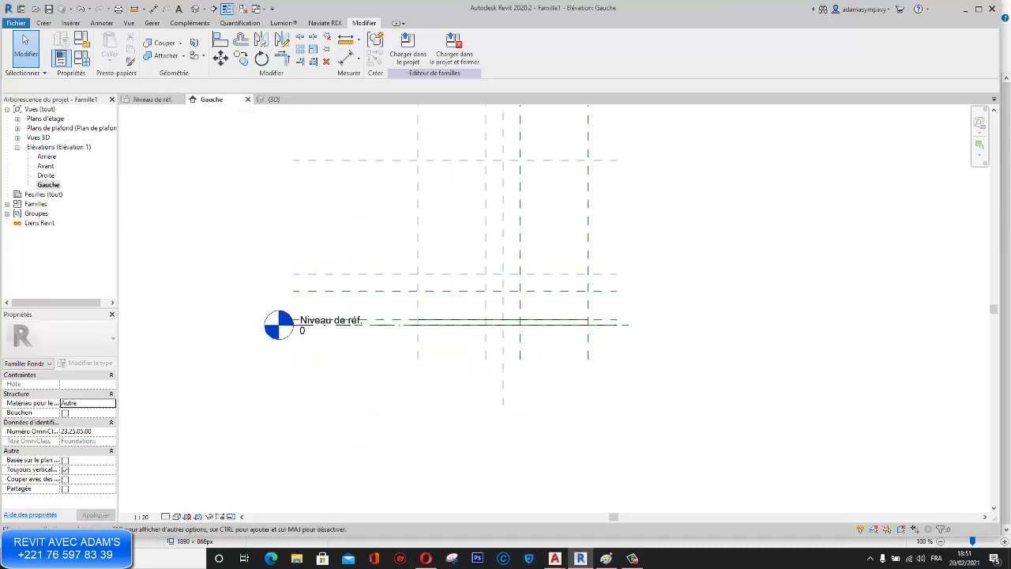
pyautogui.scroll(5, 363, 322)
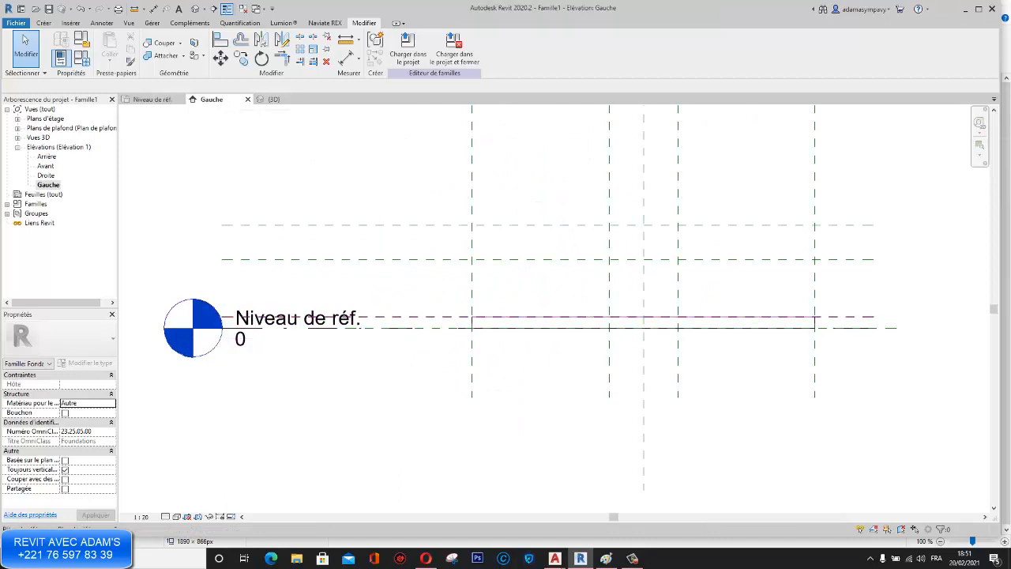
# Step: In the Niveau de réf. plan, set the work plane to reference plane n1
pyautogui.click(148, 99)
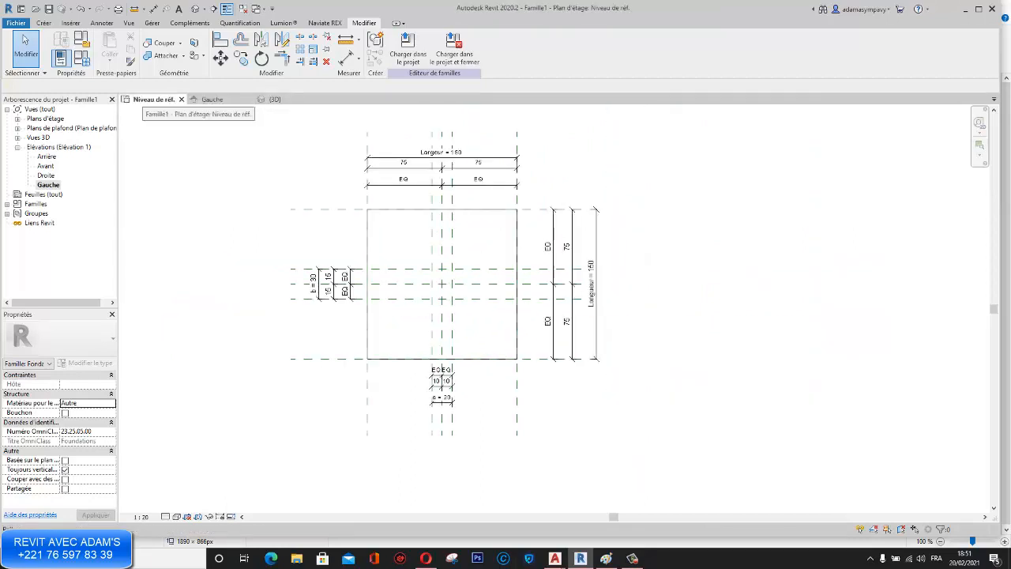
pyautogui.moveTo(368, 307); pyautogui.dragTo(378, 300, button='middle')
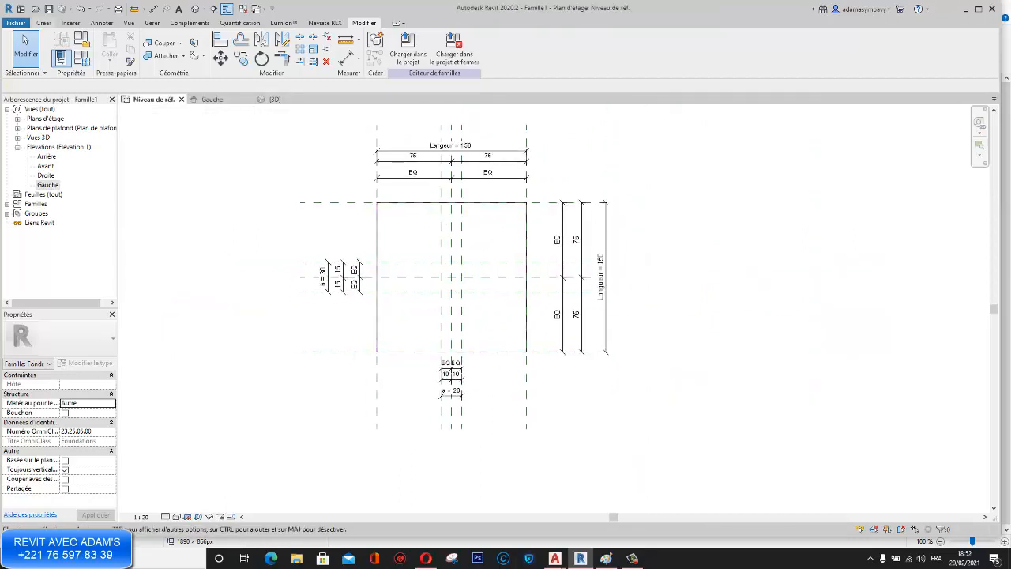
pyautogui.click(43, 23)
pyautogui.click(839, 47)
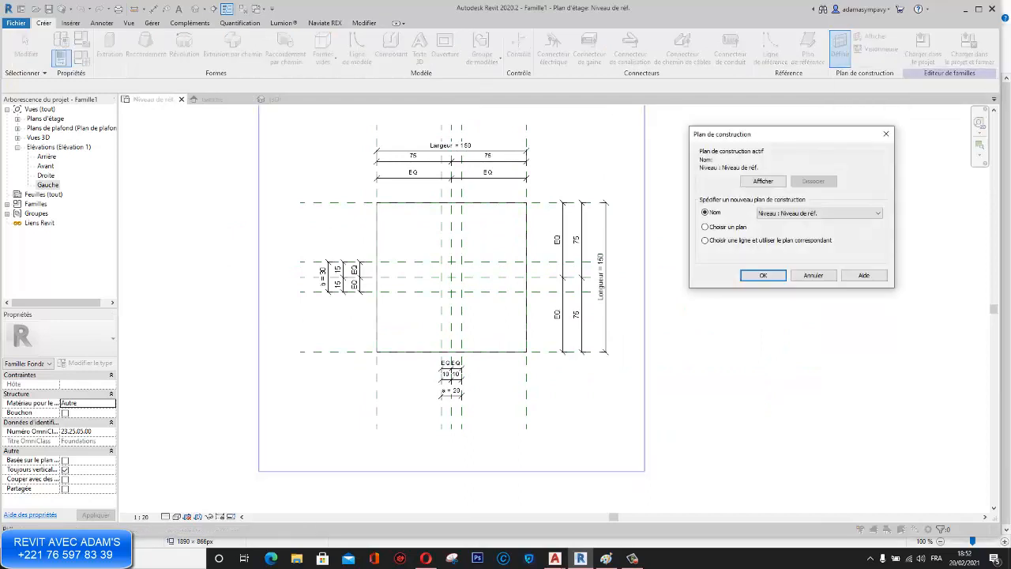
pyautogui.click(819, 213)
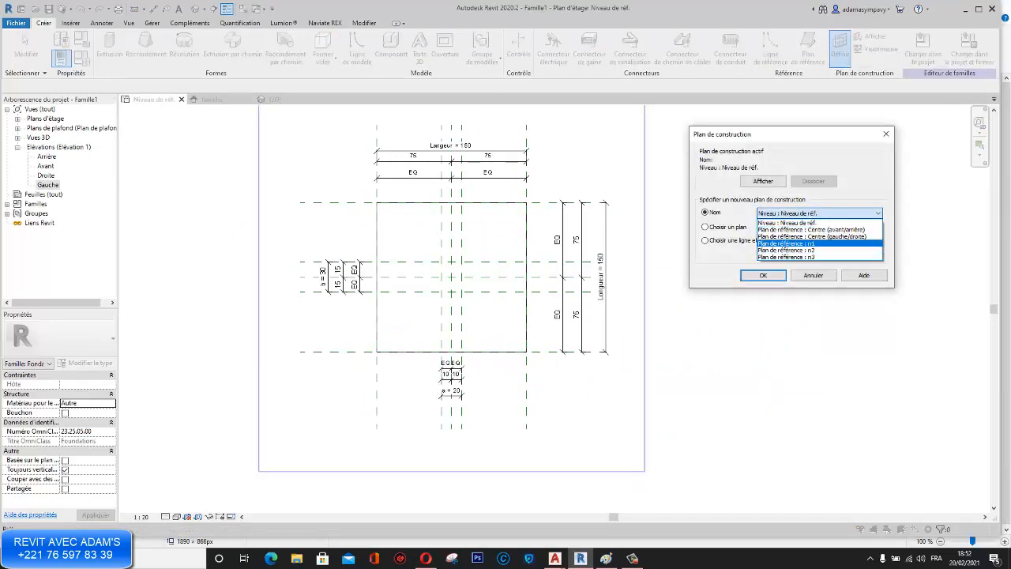
pyautogui.click(819, 242)
pyautogui.click(762, 275)
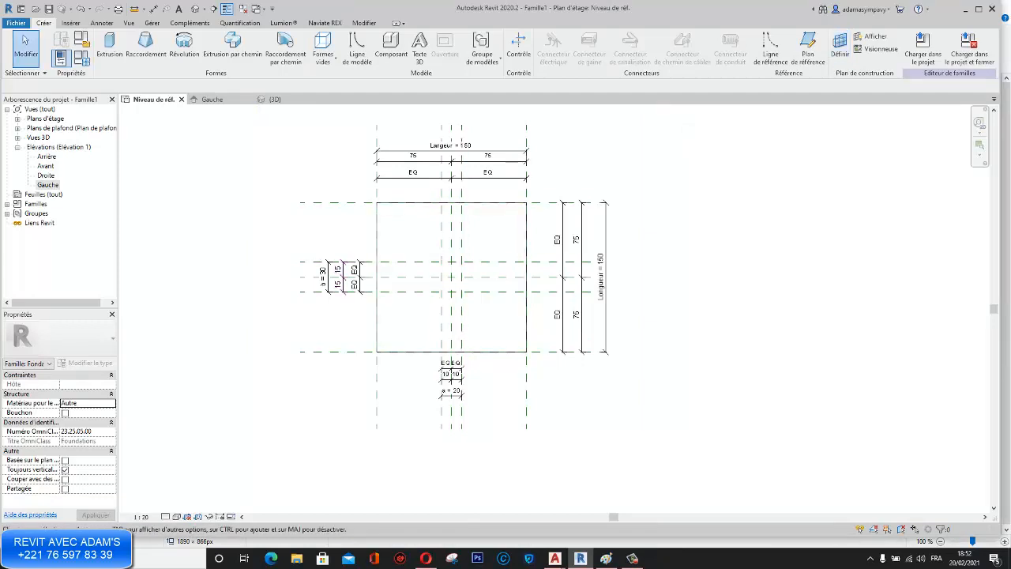
# Step: Create a solid extrusion from a rectangle spanning the outer Largeur and Longueur reference planes
pyautogui.click(109, 46)
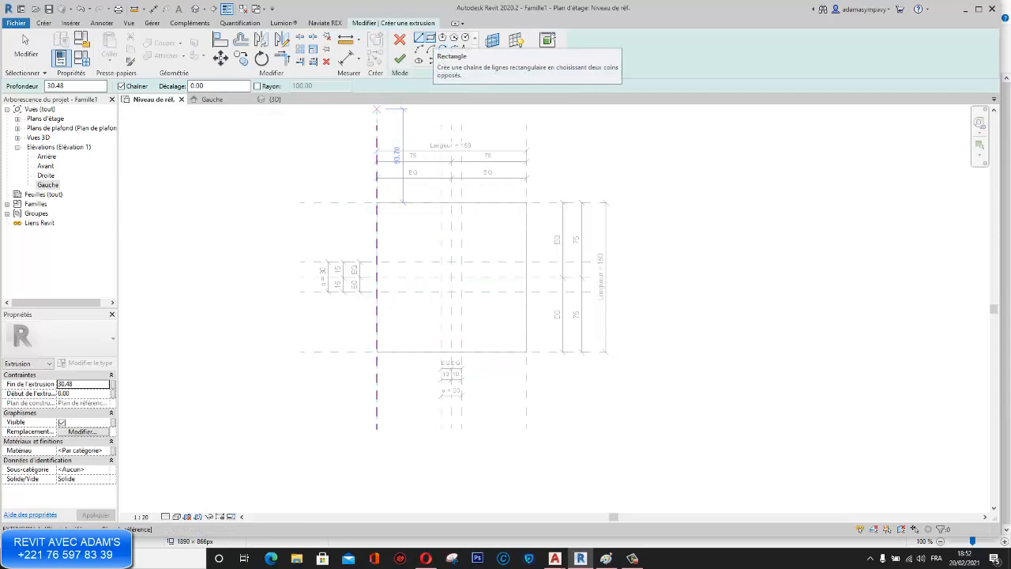
pyautogui.click(431, 38)
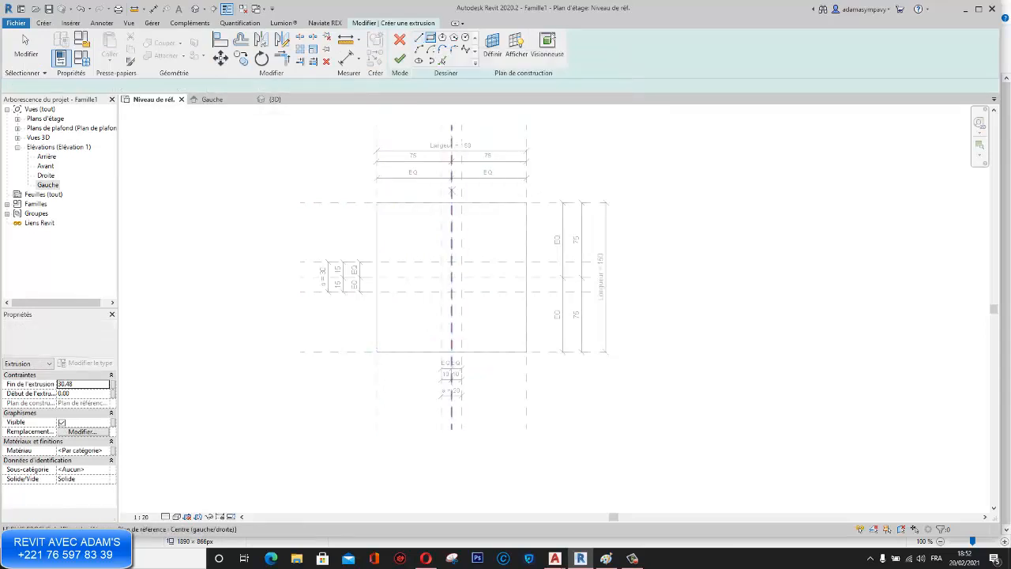
pyautogui.click(376, 203)
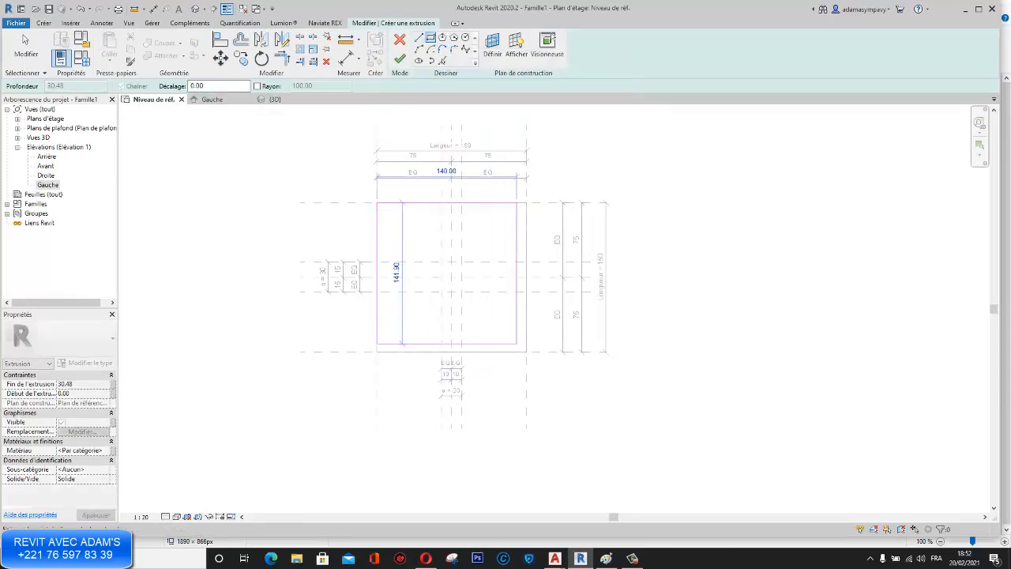
pyautogui.click(526, 351)
pyautogui.click(399, 59)
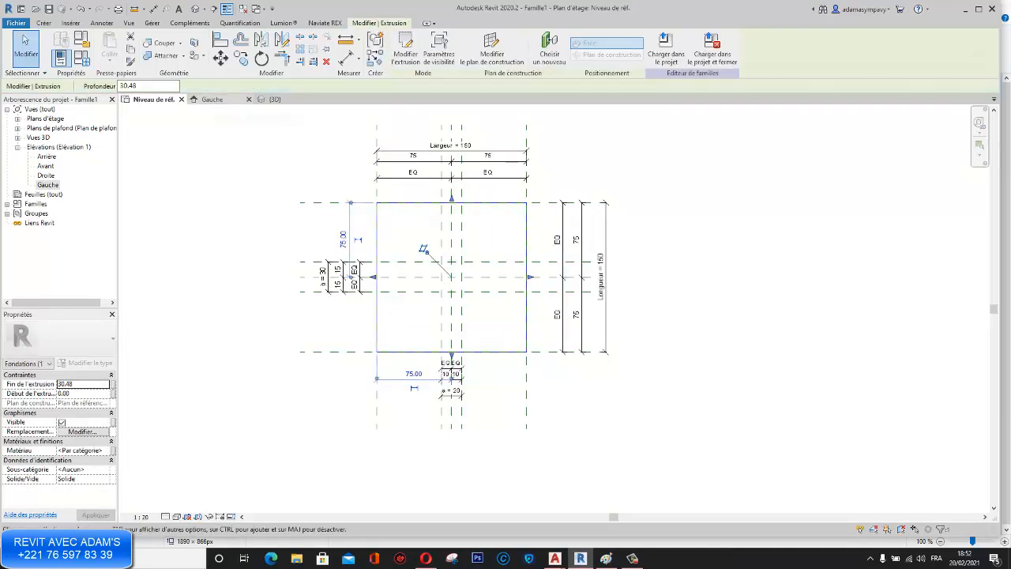
# Step: In the Gauche elevation, associate the new extrusion's end with the family parameter PATIN
pyautogui.click(213, 100)
pyautogui.moveTo(671, 324); pyautogui.dragTo(550, 323, button='middle')
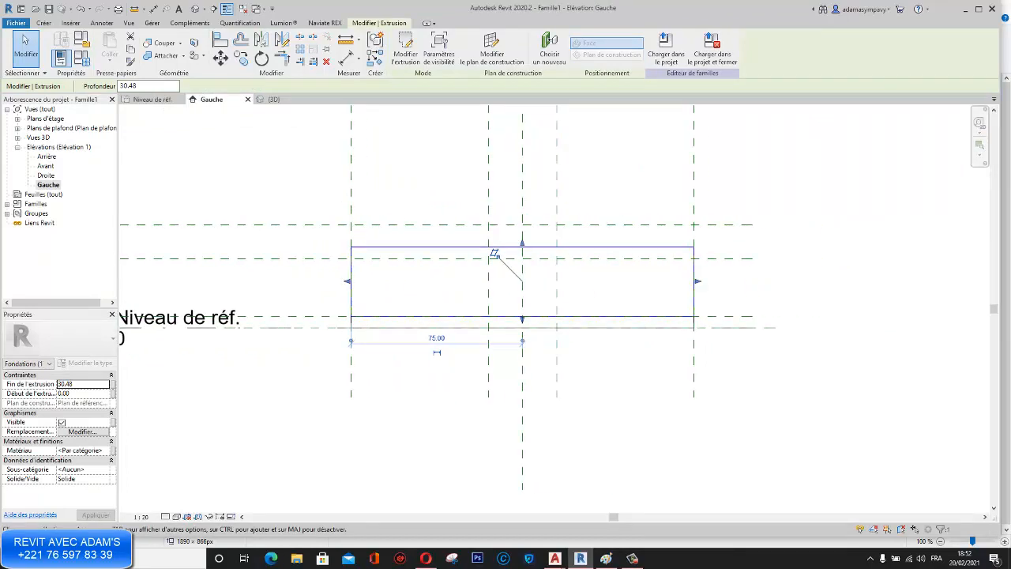
pyautogui.click(113, 384)
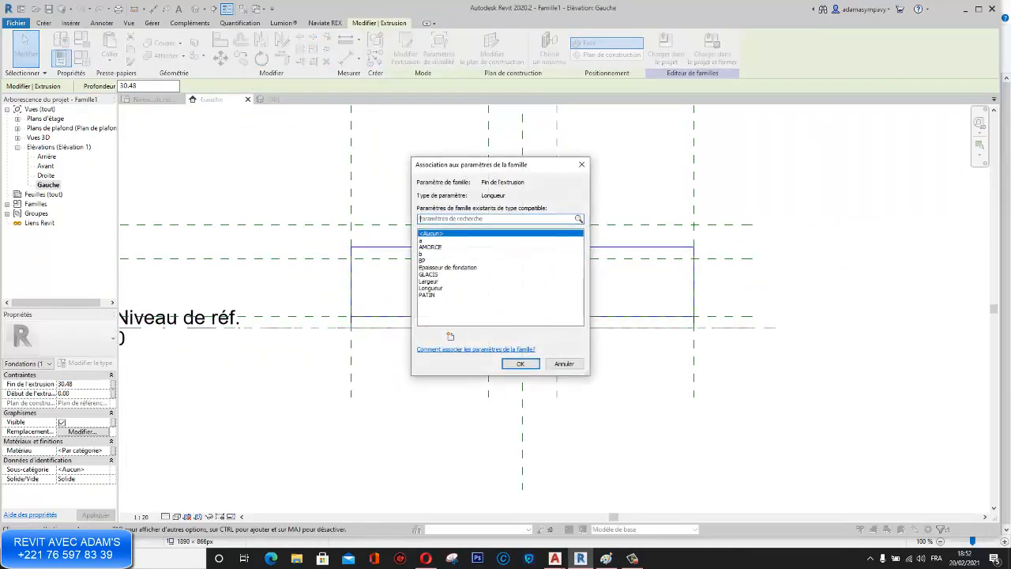
pyautogui.click(427, 295)
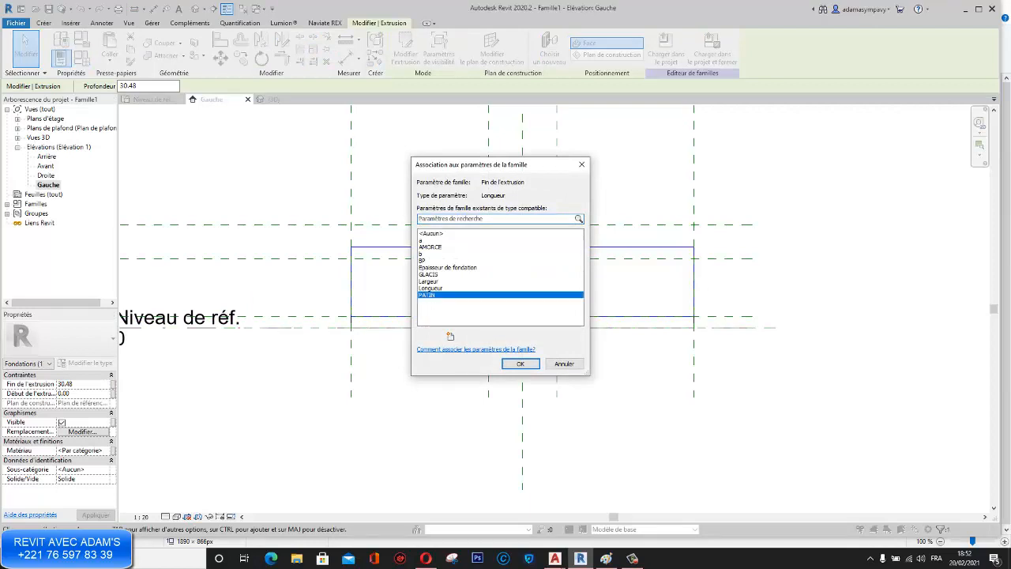
pyautogui.click(520, 364)
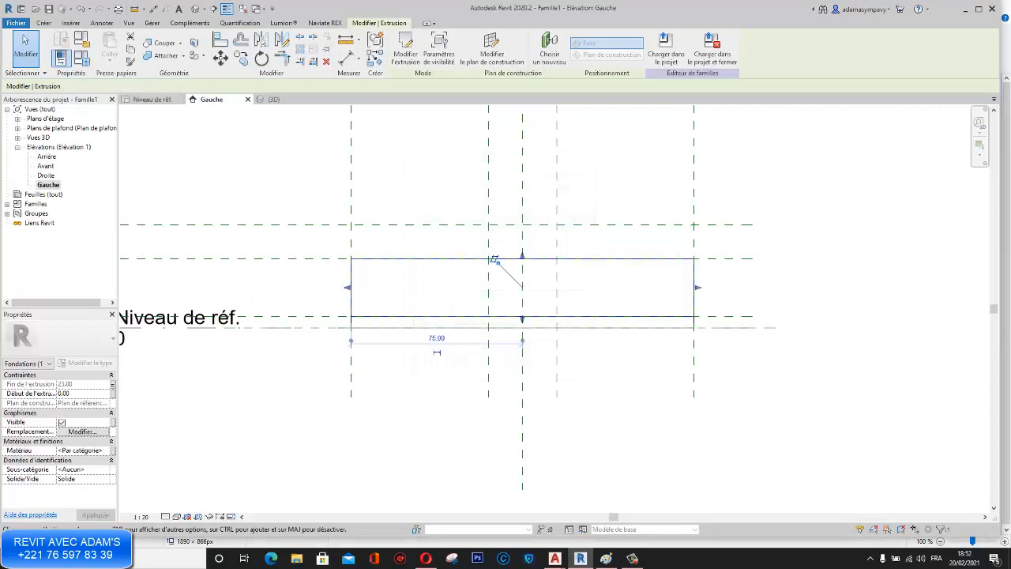
# Step: In the 3D view, open the material assignment of the selected upper extrusion and choose Béton - Béton coulé sur place
pyautogui.click(273, 98)
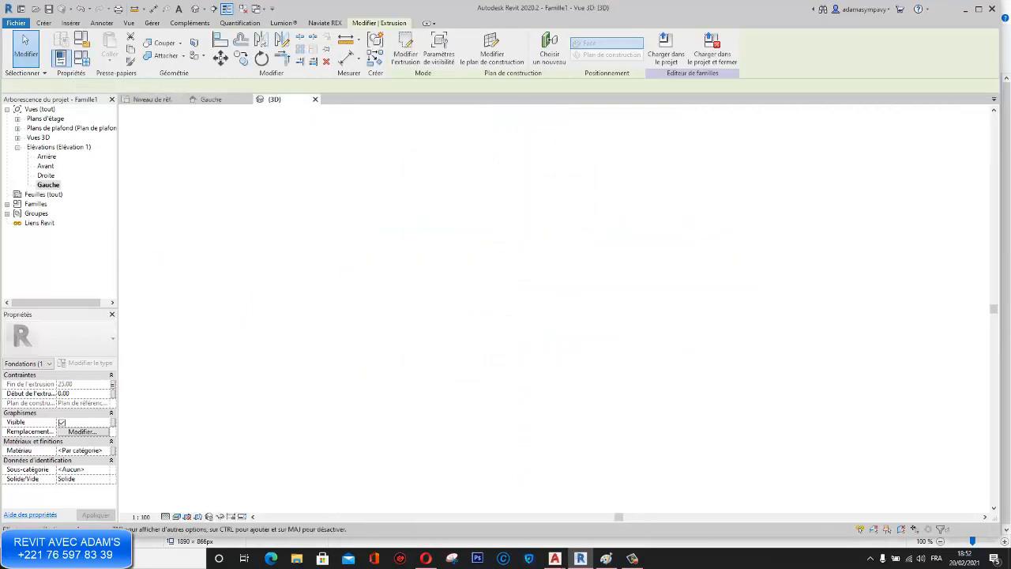
pyautogui.click(80, 450)
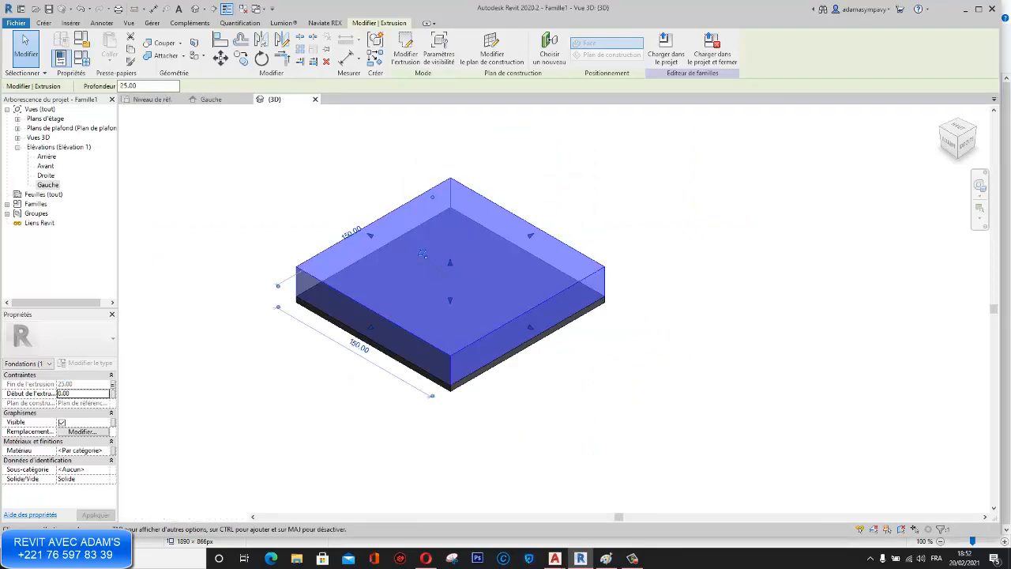
pyautogui.click(106, 450)
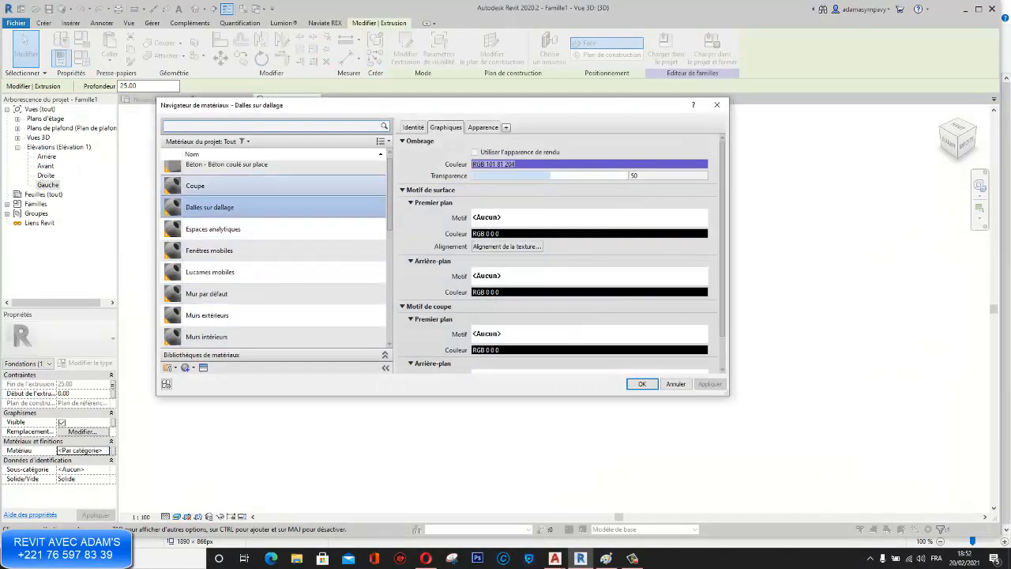
pyautogui.click(227, 168)
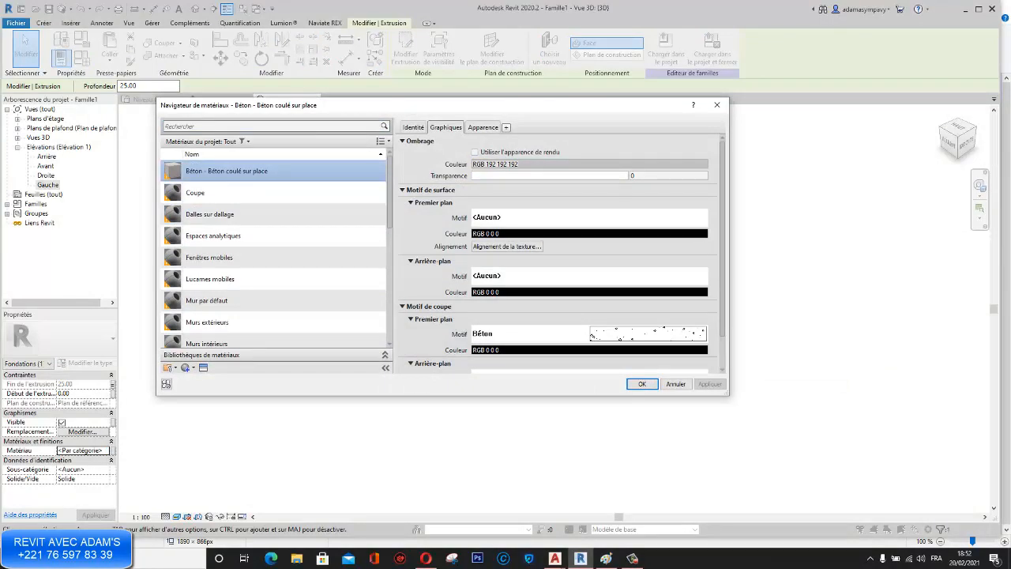
pyautogui.click(505, 127)
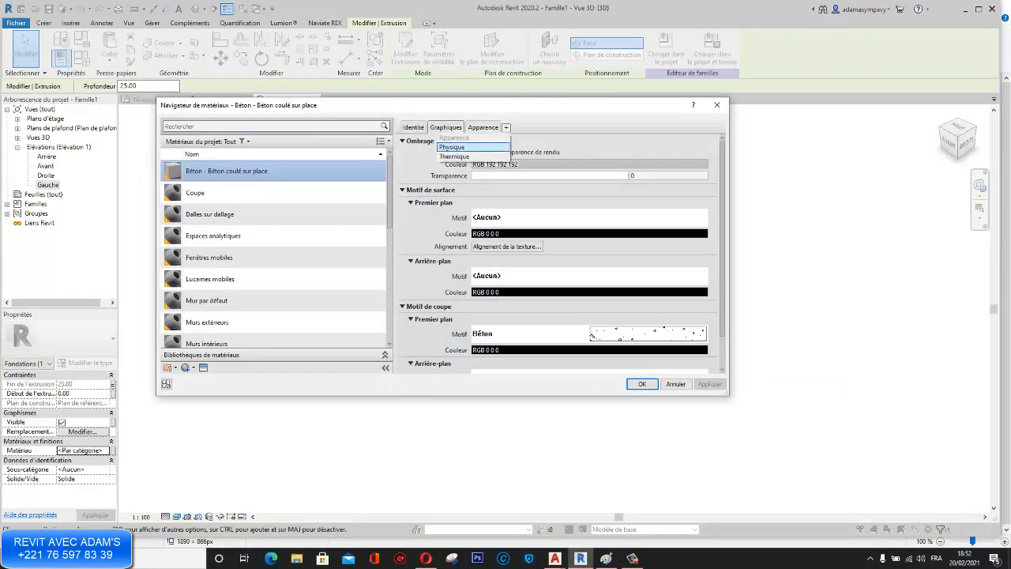
# Step: Rename the Béton - Béton coulé sur place material as B25
pyautogui.rightClick(268, 170)
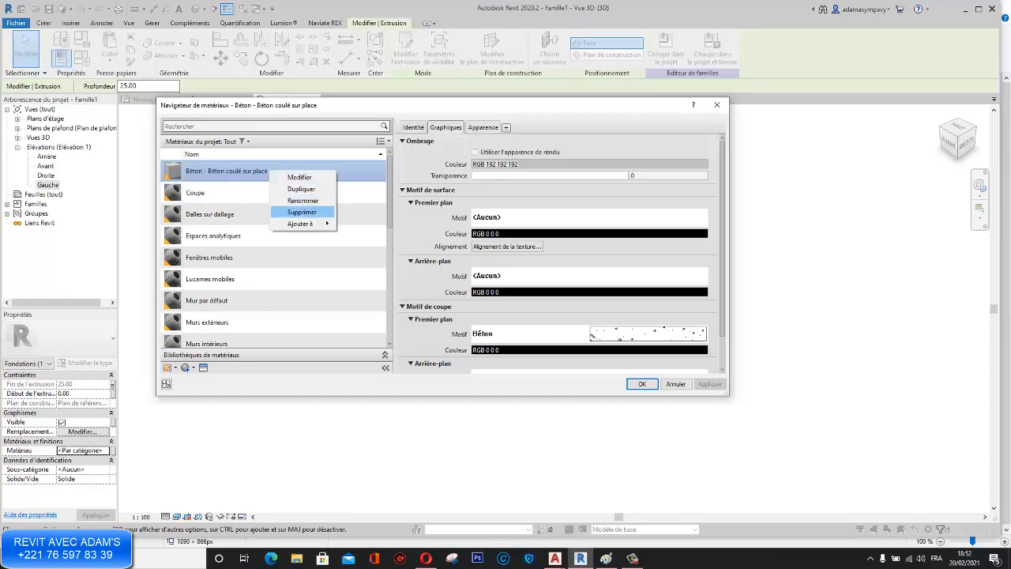
pyautogui.click(302, 201)
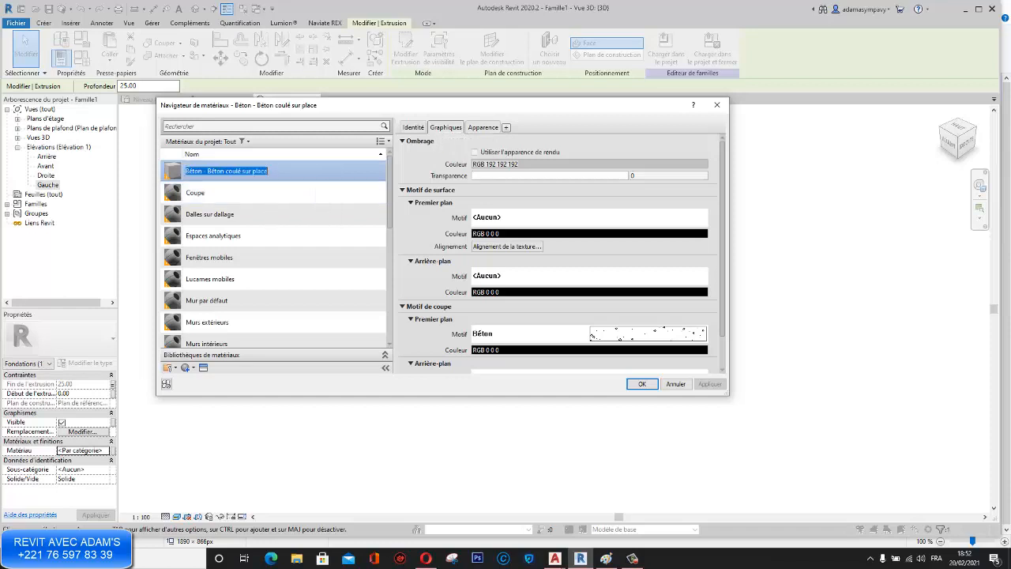
pyautogui.press('End')
pyautogui.hotkey('ctrl', 'shift', 'Left')
pyautogui.hotkey('ctrl', 'shift', 'Left')
pyautogui.hotkey('ctrl', 'shift', 'Left')
pyautogui.hotkey('ctrl', 'shift', 'Left')
pyautogui.hotkey('ctrl', 'shift', 'Left')
pyautogui.write('b2')
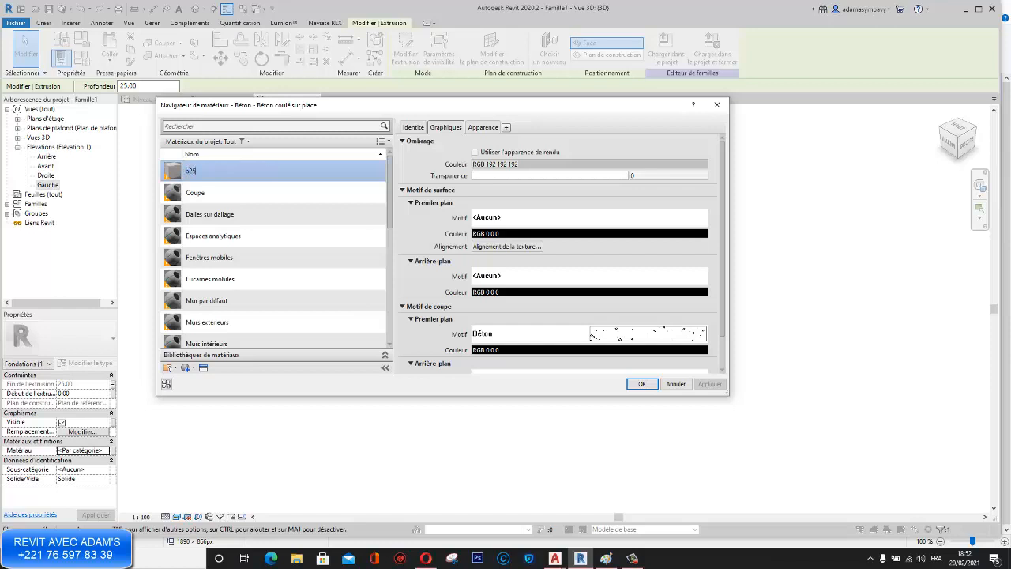
pyautogui.press('BackSpace')
pyautogui.press('BackSpace')
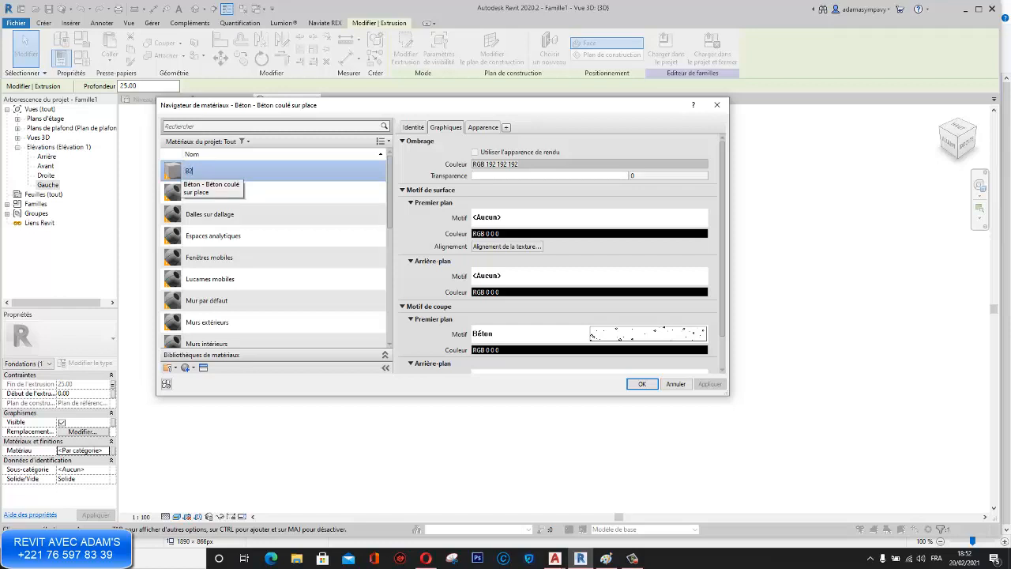
pyautogui.press('Return')
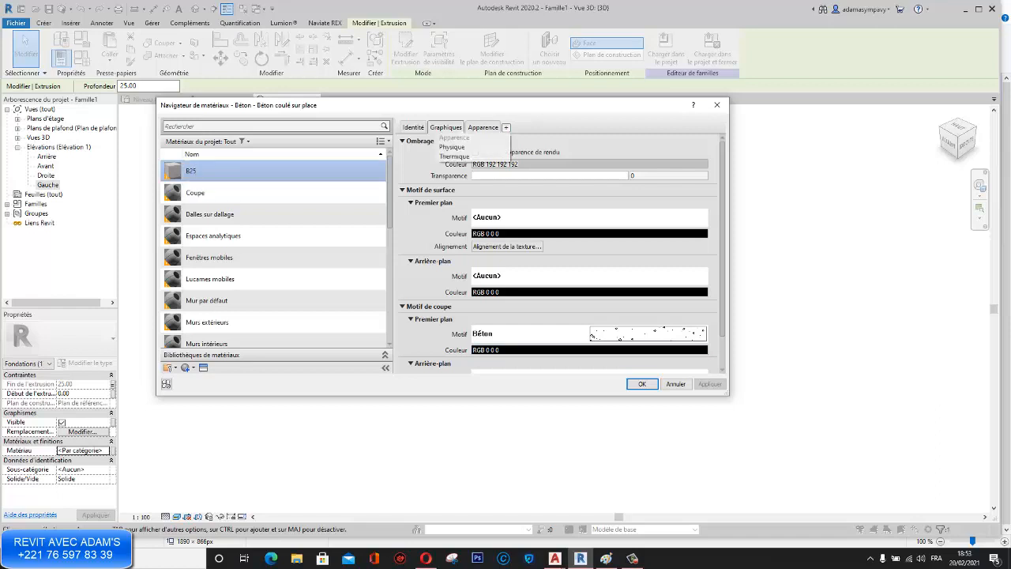
# Step: Add the Béton physical asset from the Autodesk physical resources to the B25 material
pyautogui.click(506, 127)
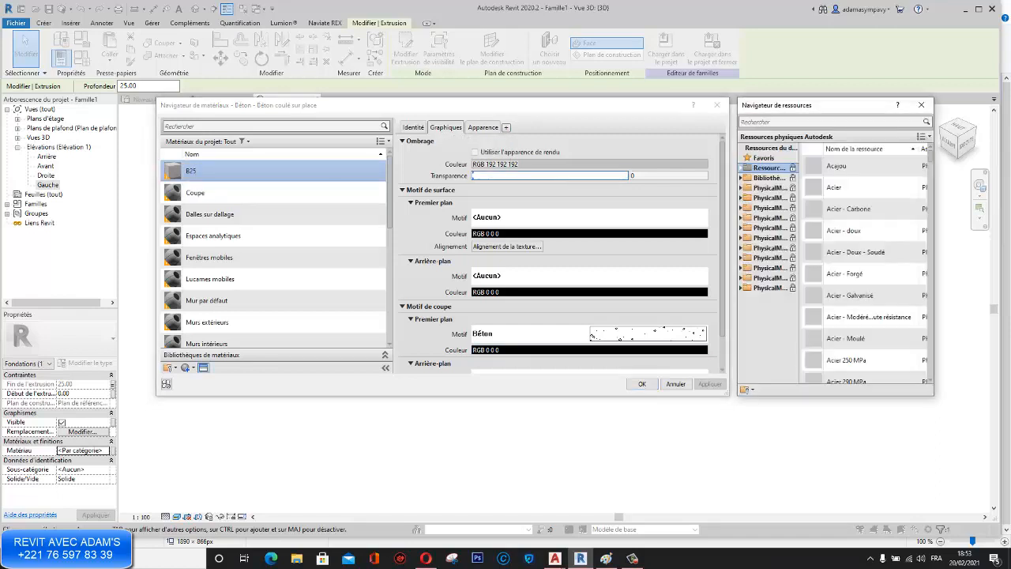
pyautogui.scroll(-8, 861, 295)
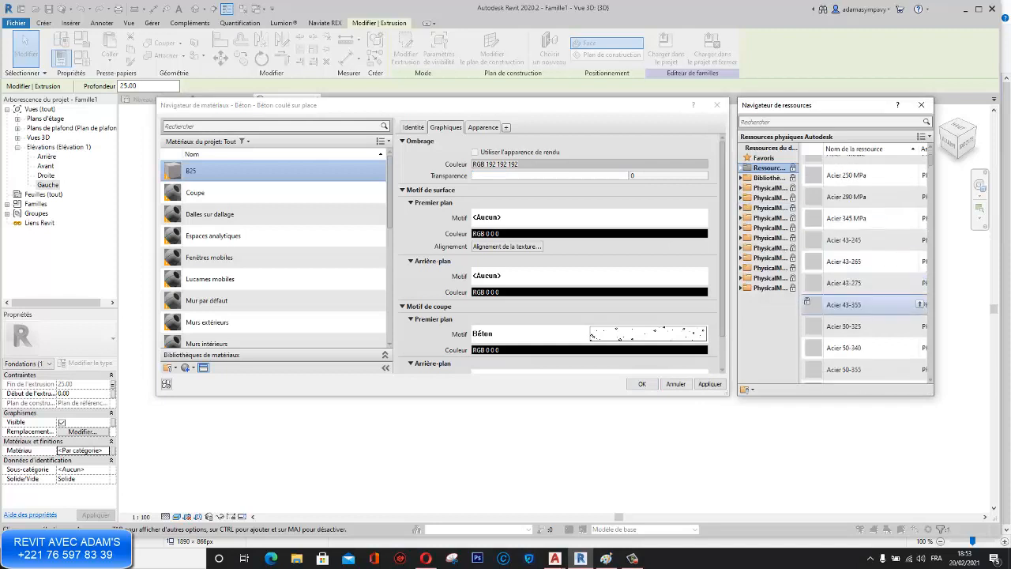
pyautogui.scroll(-6, 861, 342)
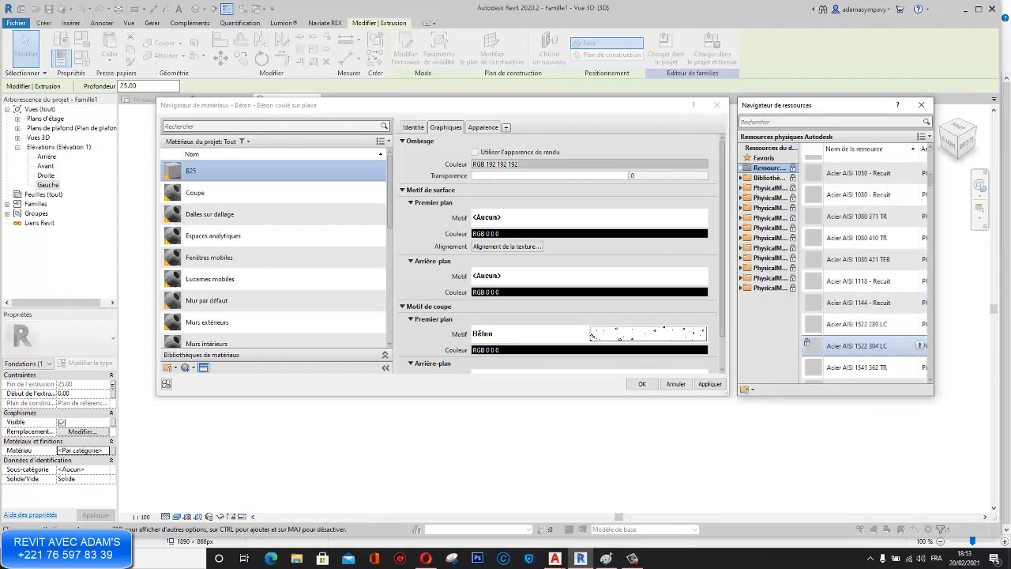
pyautogui.scroll(-8, 860, 244)
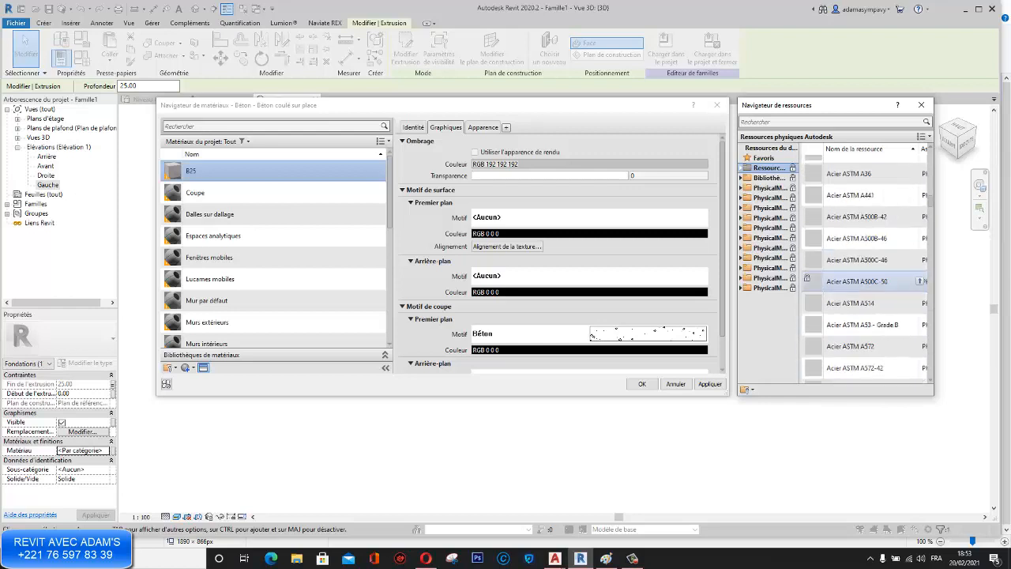
pyautogui.scroll(-5, 861, 292)
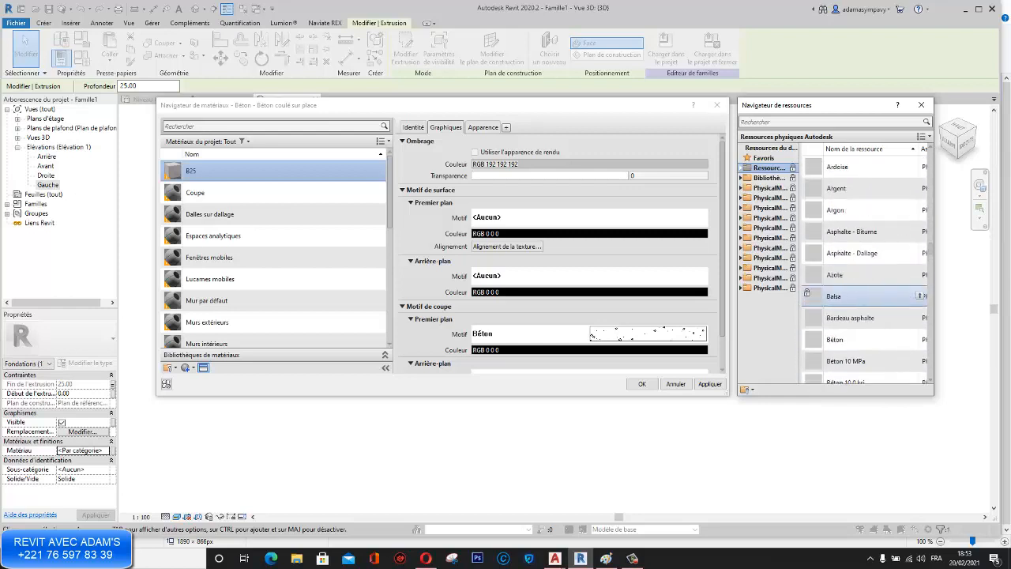
pyautogui.scroll(-3, 860, 296)
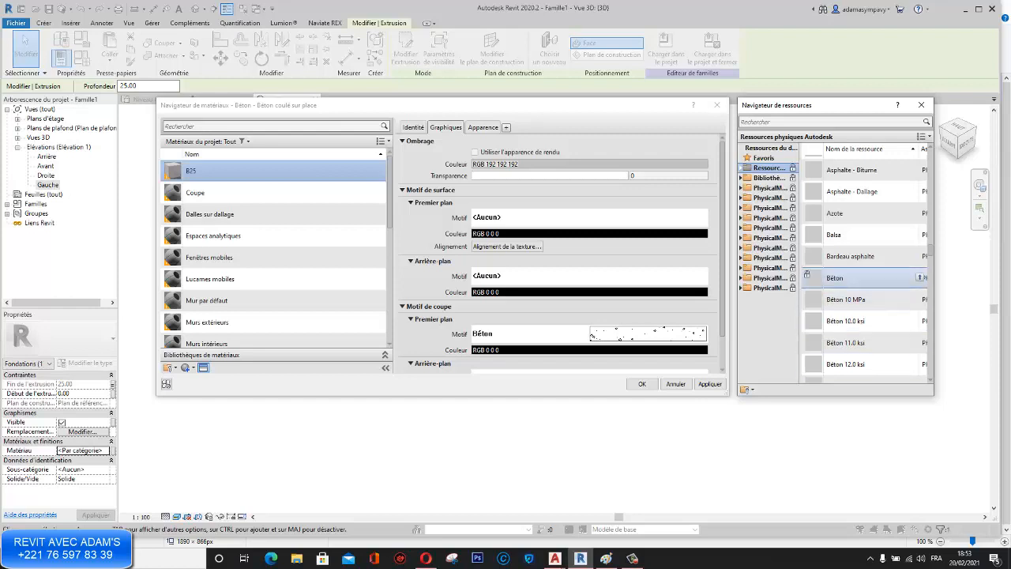
pyautogui.click(920, 278)
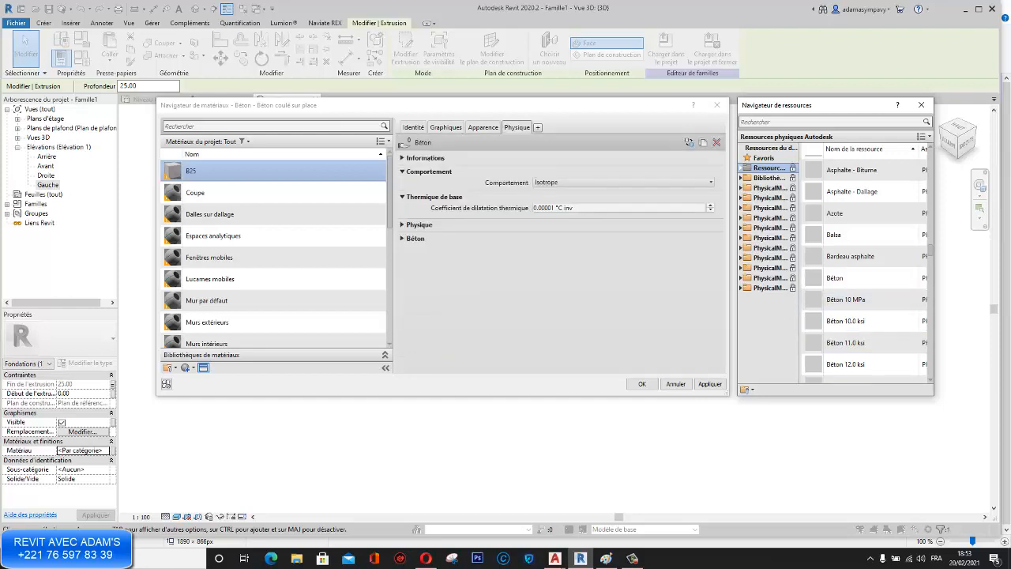
# Step: Set B25's Module de Young to 32,000 MPa and its Coefficient de Poisson to 0.2, and close the resource browser
pyautogui.click(419, 224)
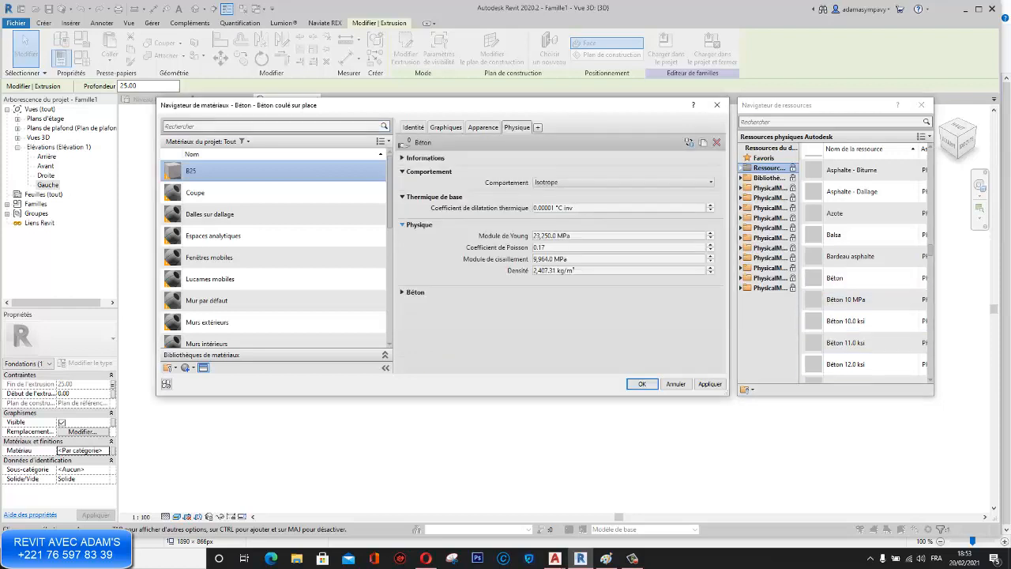
pyautogui.click(619, 235)
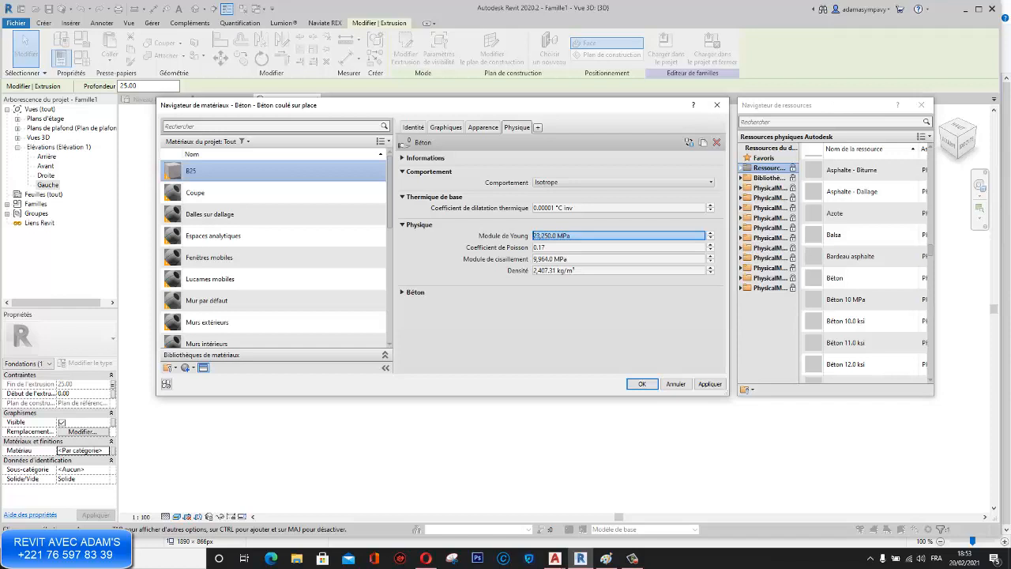
pyautogui.doubleClick(545, 235)
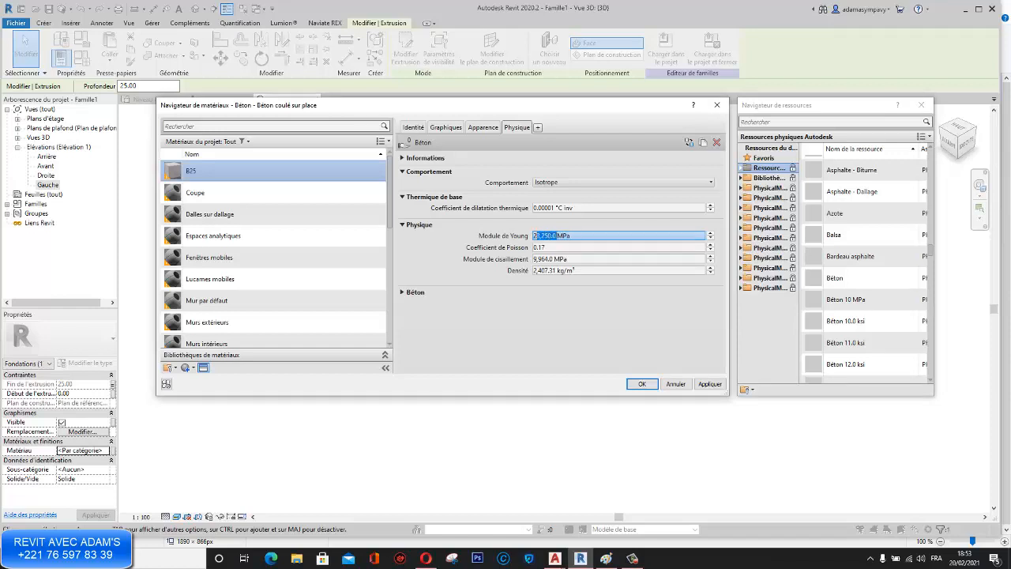
pyautogui.write('32000')
pyautogui.press('Tab')
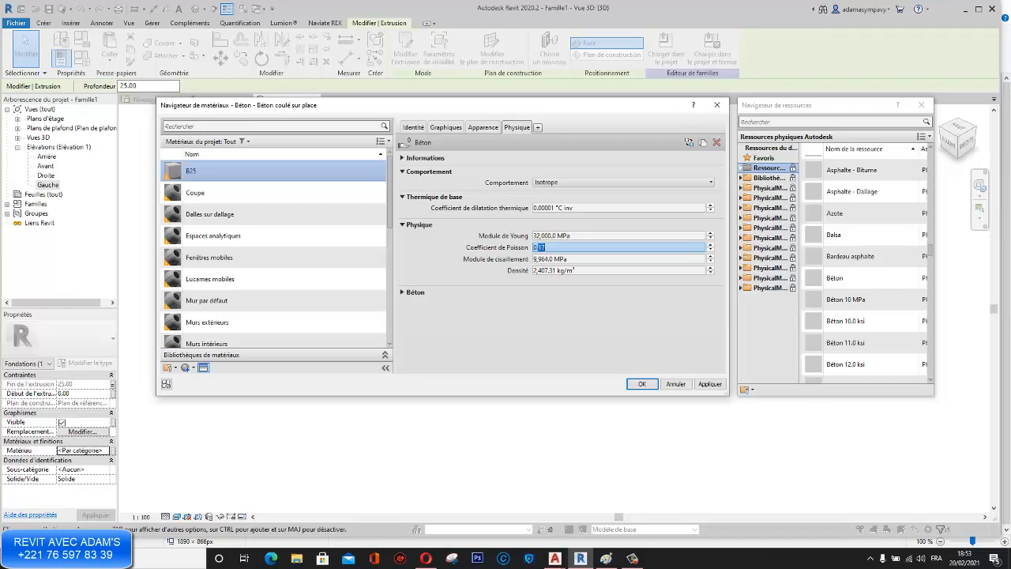
pyautogui.write('0.2')
pyautogui.click(921, 105)
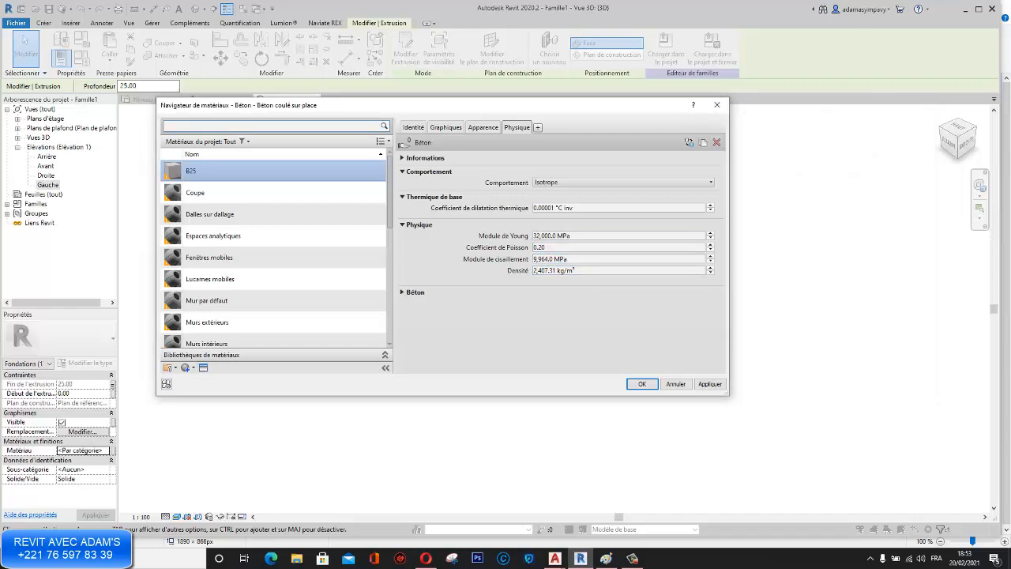
# Step: Switch to Paint and handwrite the shear modulus formula G = E / ((1+υ)×2) below the circled column size
pyautogui.click(606, 558)
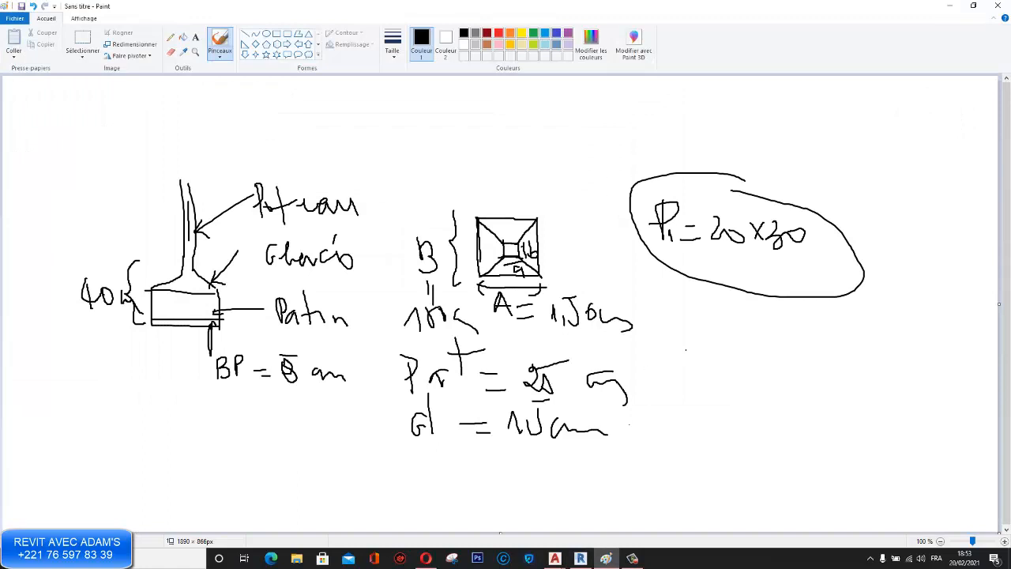
pyautogui.moveTo(691, 362)
pyautogui.mouseDown()
pyautogui.moveTo(705, 387)
pyautogui.moveTo(695, 367)
pyautogui.moveTo(743, 366)
pyautogui.mouseUp()
pyautogui.moveTo(722, 385); pyautogui.dragTo(754, 383)
pyautogui.moveTo(701, 346)
pyautogui.mouseDown()
pyautogui.moveTo(684, 377)
pyautogui.moveTo(689, 369)
pyautogui.mouseUp()
pyautogui.moveTo(793, 328); pyautogui.dragTo(821, 336)
pyautogui.moveTo(772, 372); pyautogui.dragTo(877, 364)
pyautogui.moveTo(797, 402)
pyautogui.mouseDown()
pyautogui.moveTo(804, 389)
pyautogui.moveTo(811, 420)
pyautogui.mouseUp()
pyautogui.moveTo(820, 403)
pyautogui.mouseDown()
pyautogui.moveTo(846, 398)
pyautogui.moveTo(830, 412)
pyautogui.moveTo(851, 384)
pyautogui.moveTo(848, 424)
pyautogui.mouseUp()
pyautogui.moveTo(790, 378); pyautogui.dragTo(825, 440)
pyautogui.moveTo(868, 377)
pyautogui.mouseDown()
pyautogui.moveTo(866, 425)
pyautogui.moveTo(903, 392)
pyautogui.moveTo(890, 396)
pyautogui.mouseUp()
pyautogui.moveTo(913, 371); pyautogui.dragTo(934, 398)
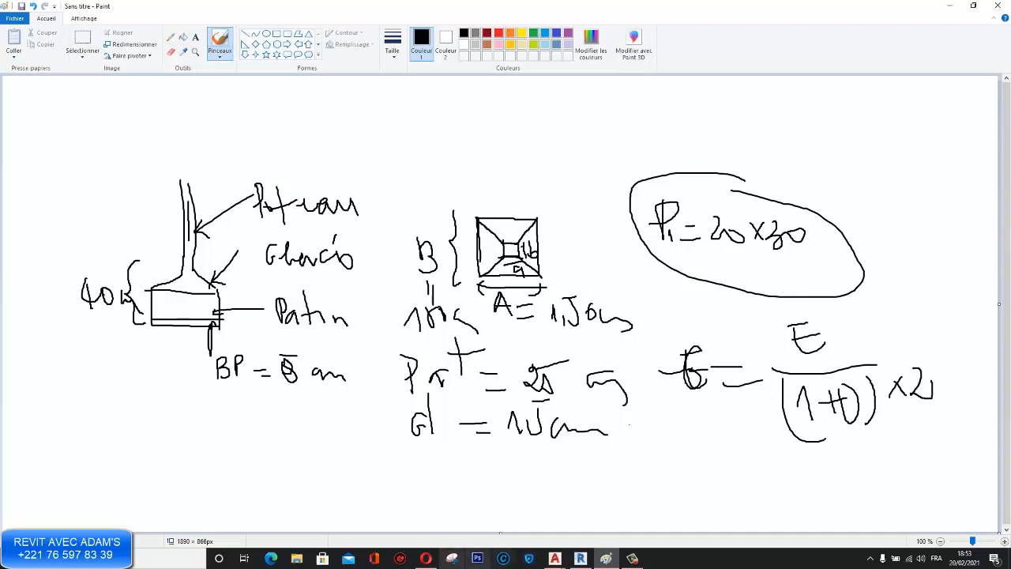
# Step: Handwrite the substituted denominator (1+0,2)×2 beneath the shear modulus formula
pyautogui.moveTo(554, 558)
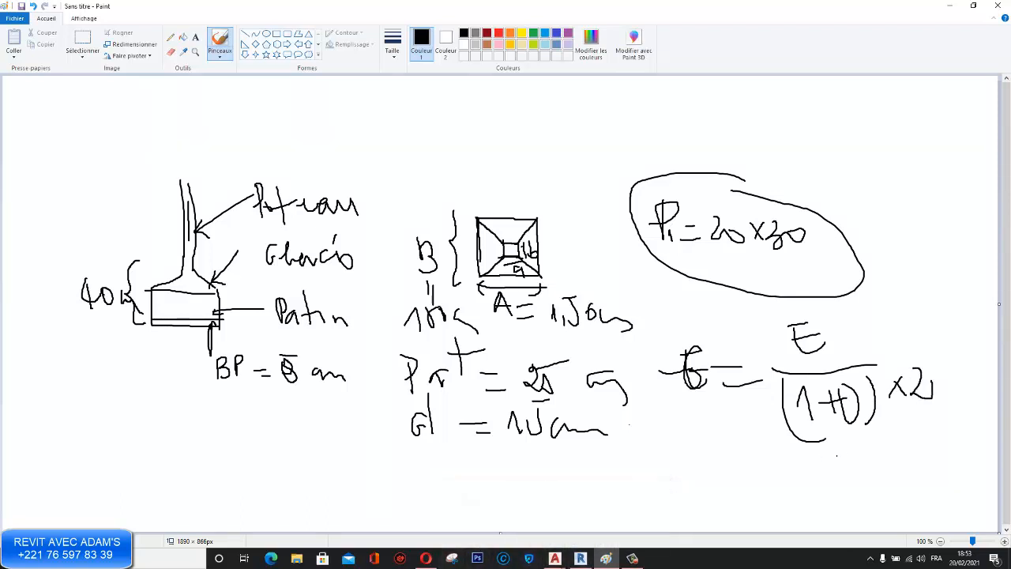
pyautogui.moveTo(806, 456)
pyautogui.mouseDown()
pyautogui.moveTo(808, 479)
pyautogui.moveTo(835, 467)
pyautogui.mouseUp()
pyautogui.moveTo(823, 455)
pyautogui.mouseDown()
pyautogui.moveTo(822, 481)
pyautogui.moveTo(837, 466)
pyautogui.moveTo(874, 474)
pyautogui.mouseUp()
pyautogui.moveTo(863, 440)
pyautogui.mouseDown()
pyautogui.moveTo(866, 478)
pyautogui.moveTo(908, 481)
pyautogui.mouseUp()
pyautogui.moveTo(907, 453)
pyautogui.mouseDown()
pyautogui.moveTo(889, 481)
pyautogui.moveTo(923, 469)
pyautogui.mouseUp()
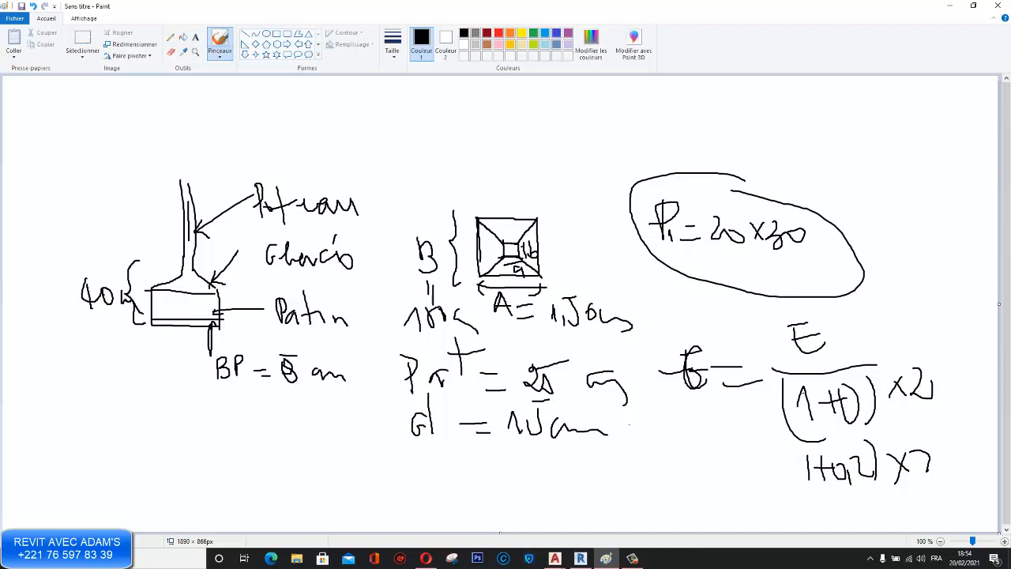
# Step: Open the Windows calculator and divide 32000 by 2.4 to compute the shear modulus
pyautogui.click(167, 557)
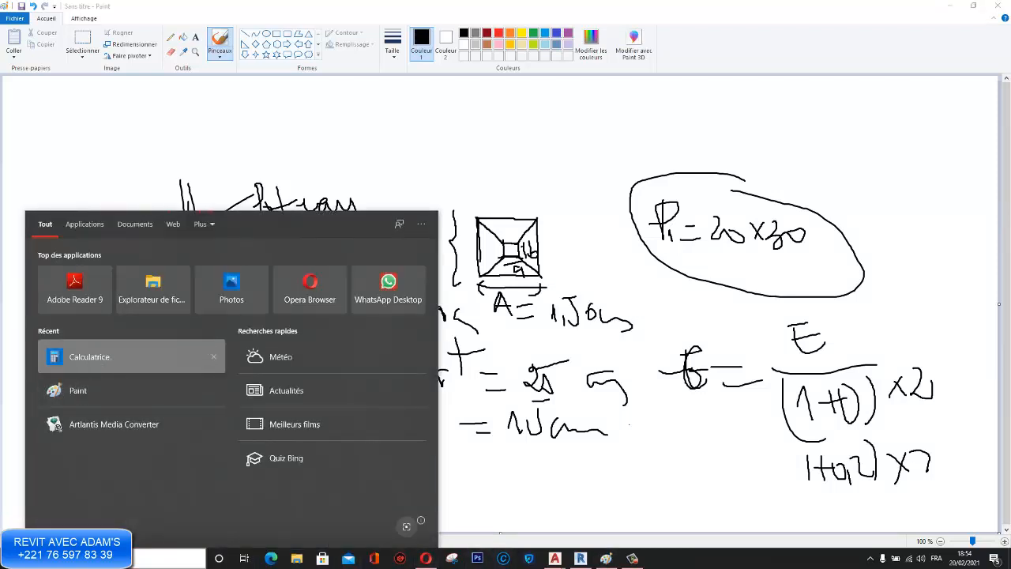
pyautogui.click(89, 356)
pyautogui.click(794, 483)
pyautogui.click(745, 483)
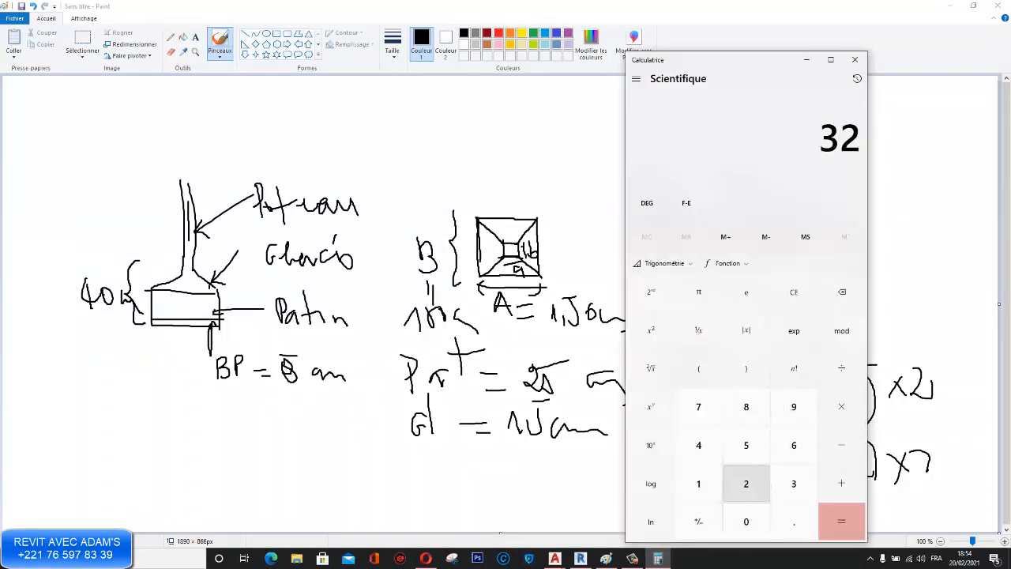
pyautogui.click(746, 521)
pyautogui.click(745, 521)
pyautogui.click(746, 521)
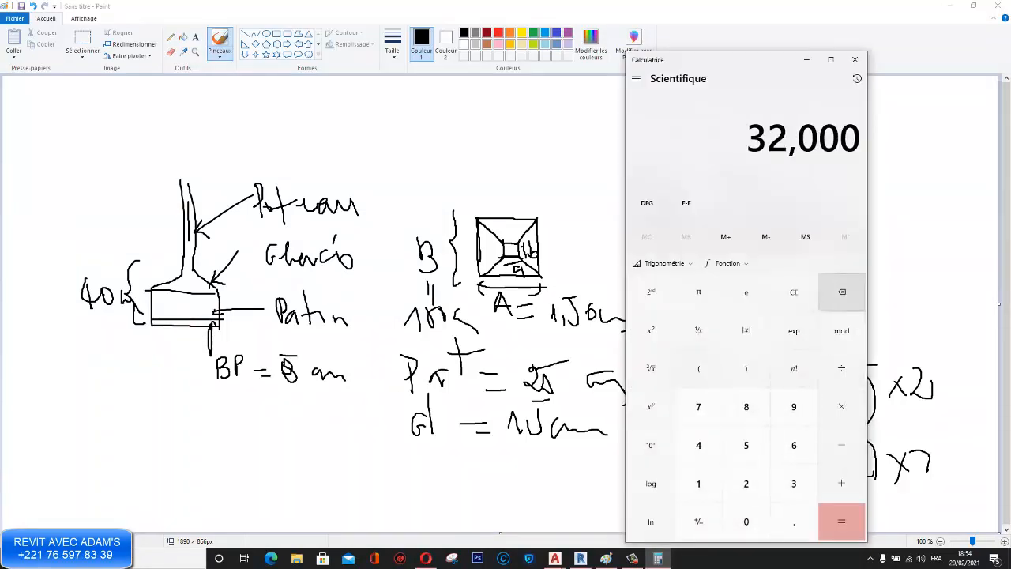
pyautogui.click(841, 368)
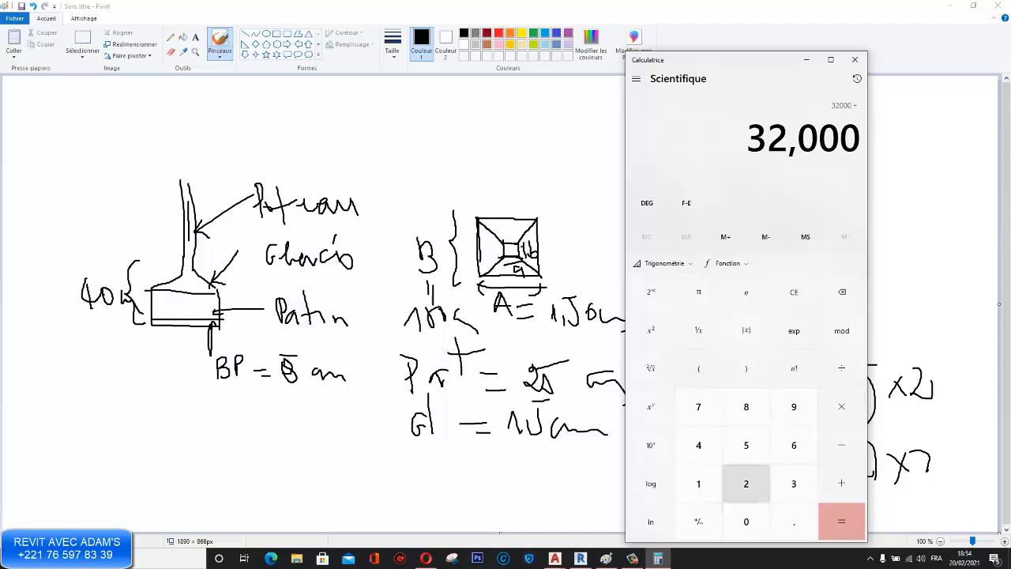
pyautogui.click(745, 484)
pyautogui.click(794, 521)
pyautogui.click(698, 445)
pyautogui.click(841, 521)
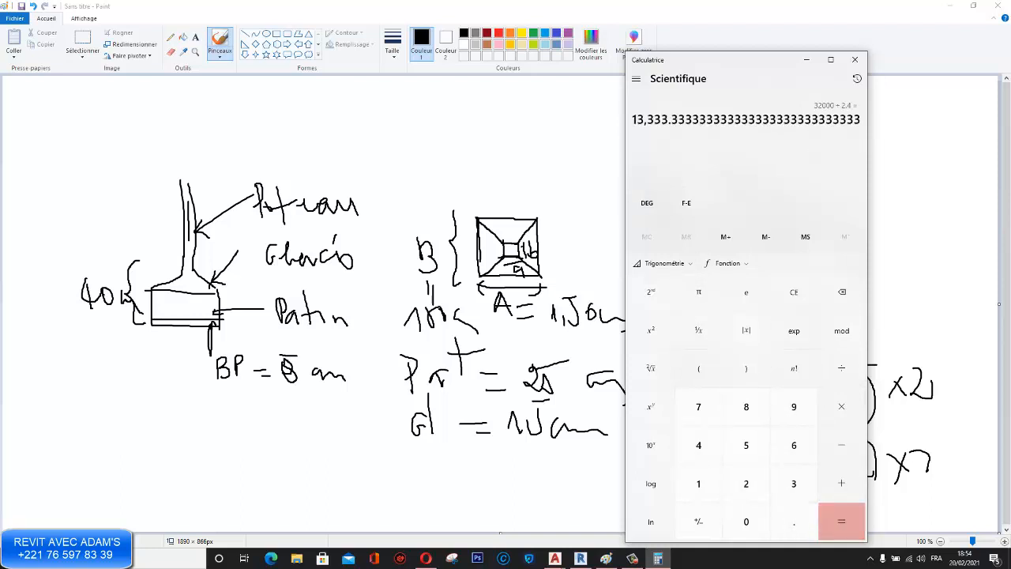
# Step: Copy the calculator result to five decimals, 13,333.33333
pyautogui.moveTo(632, 119); pyautogui.dragTo(706, 119)
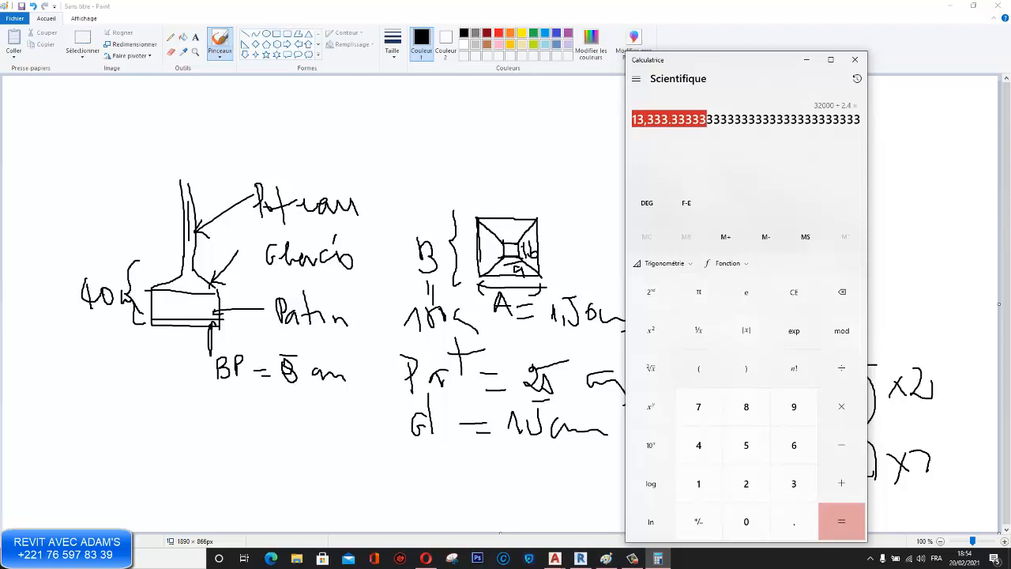
pyautogui.rightClick(705, 119)
pyautogui.click(721, 129)
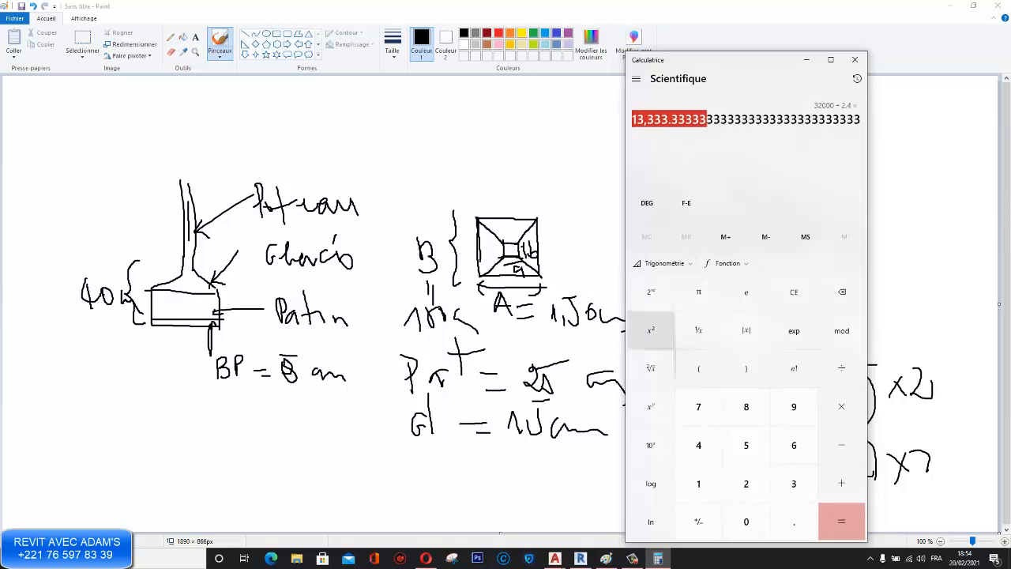
# Step: Switch back to Revit and replace B25's Module de cisaillement with the copied result, 13,333.3 MPa
pyautogui.click(580, 558)
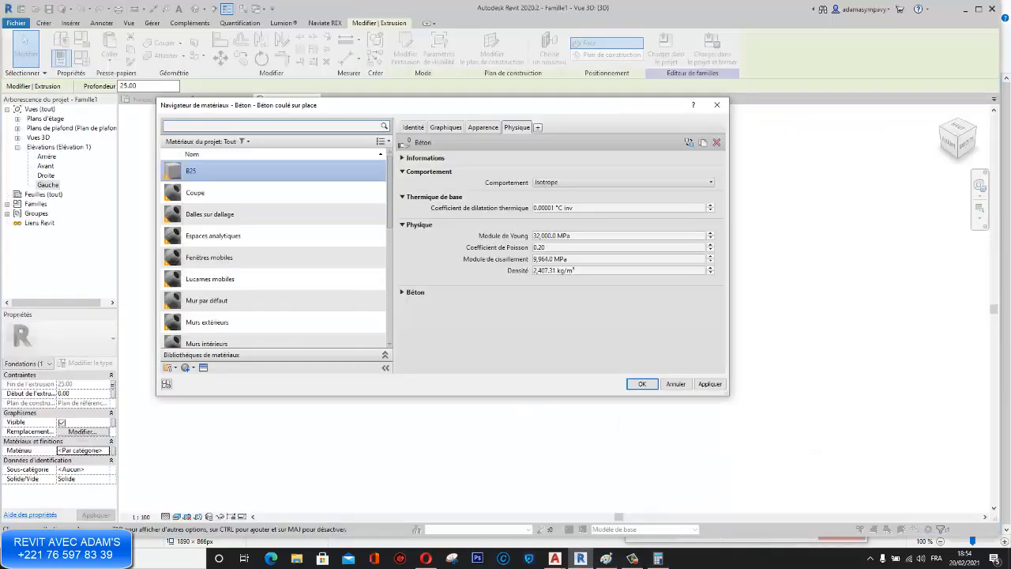
pyautogui.click(616, 258)
pyautogui.doubleClick(616, 259)
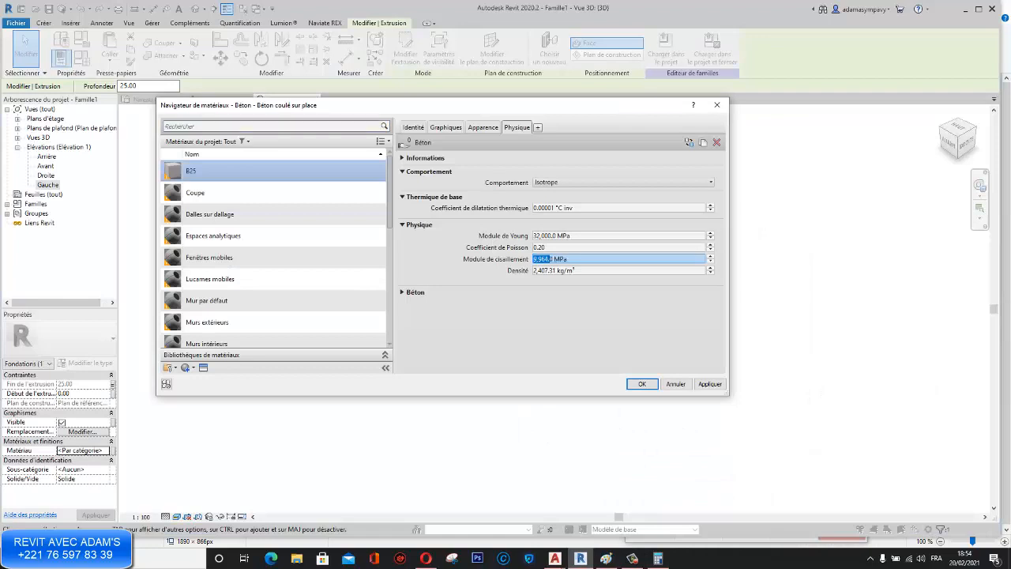
pyautogui.write('9964')
pyautogui.press('Tab')
pyautogui.press('BackSpace')
pyautogui.press('BackSpace')
pyautogui.press('BackSpace')
pyautogui.press('BackSpace')
pyautogui.press('BackSpace')
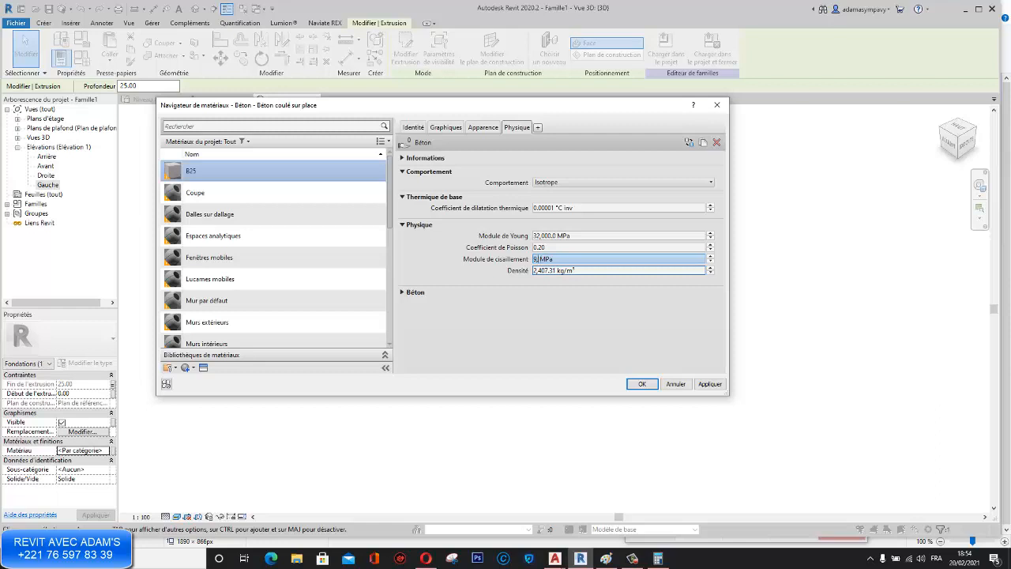
pyautogui.hotkey('ctrl', 'v')
pyautogui.press('Tab')
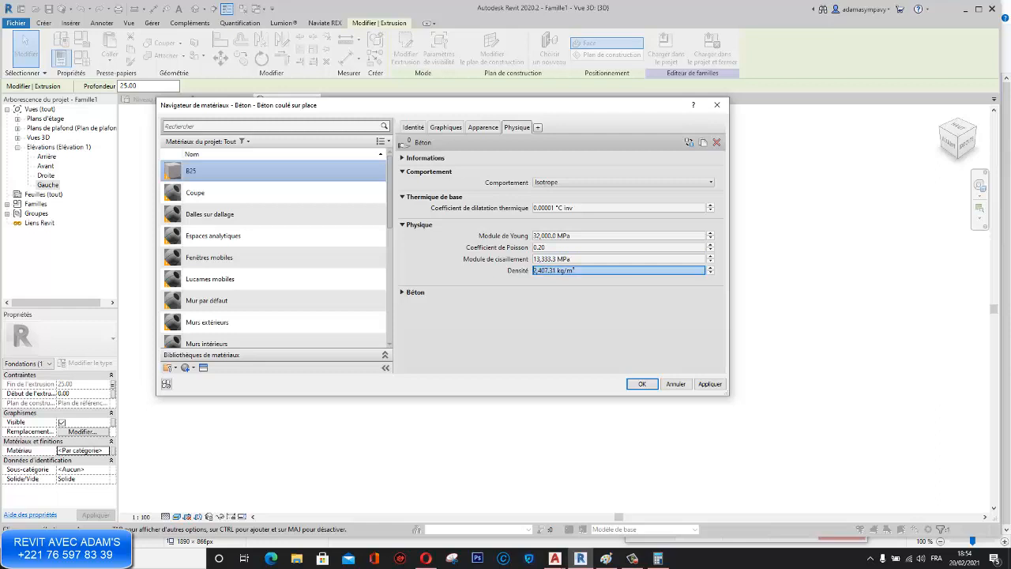
# Step: Set the density (Densité) of the B25 concrete material to 2500 kg/m³
pyautogui.press('BackSpace')
pyautogui.press('BackSpace')
pyautogui.press('BackSpace')
pyautogui.press('BackSpace')
pyautogui.press('BackSpace')
pyautogui.press('BackSpace')
pyautogui.press('BackSpace')
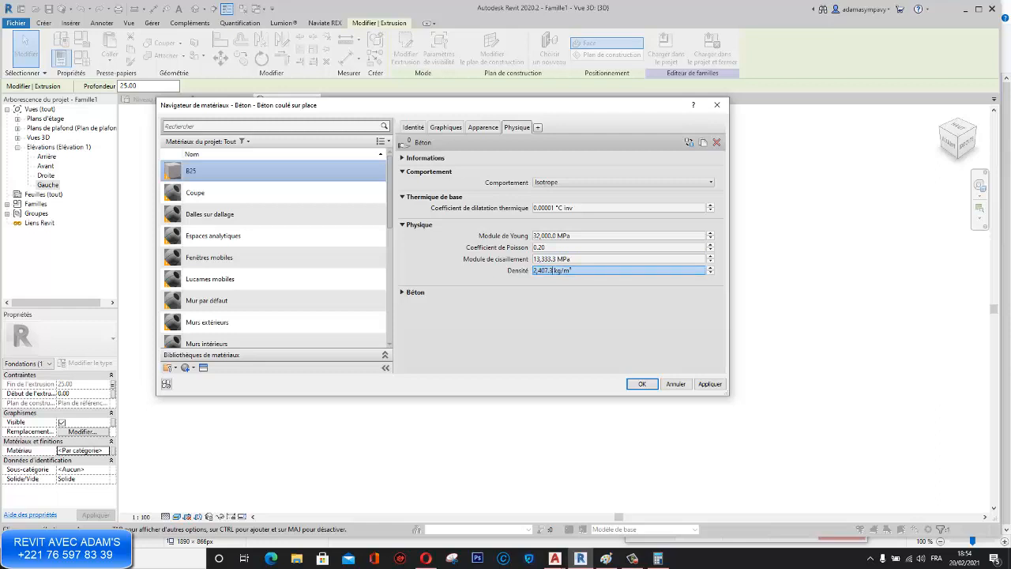
pyautogui.write('5000')
pyautogui.press('BackSpace')
# Step: Set the concrete compression strength (Compression du béton) of B25 to 25 MPa
pyautogui.click(403, 292)
pyautogui.click(559, 303)
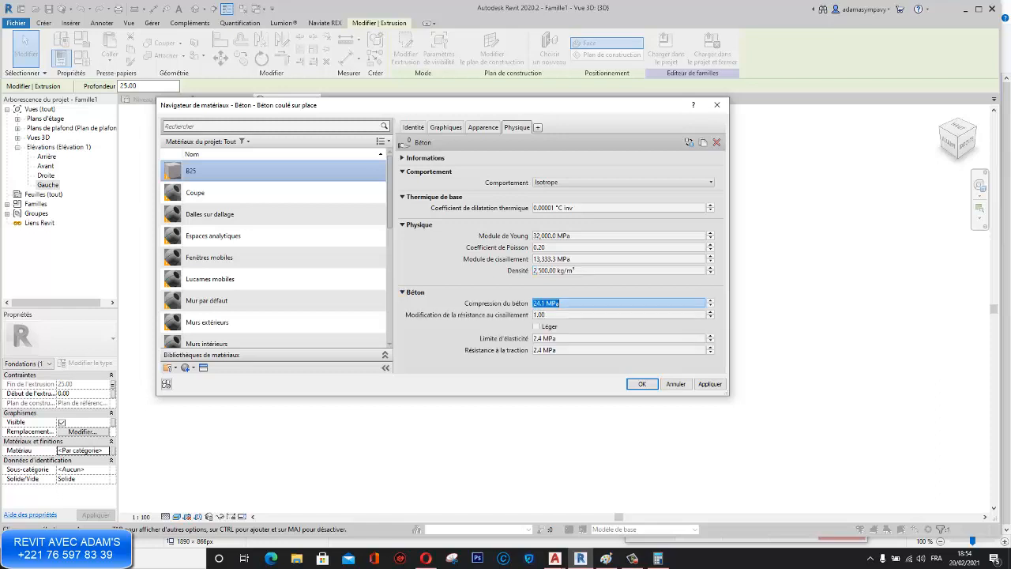
pyautogui.write('25')
pyautogui.press('Tab')
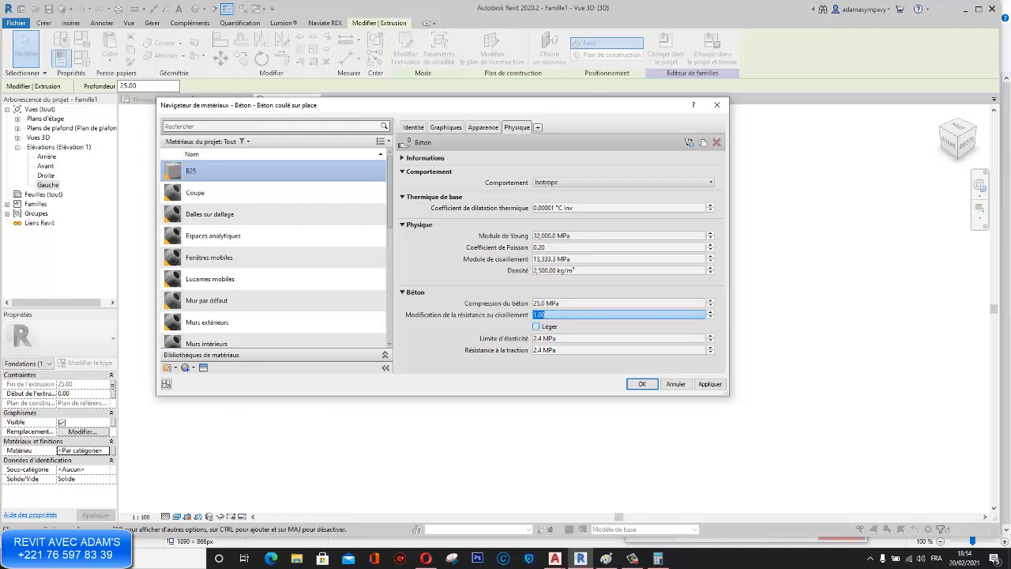
# Step: Set B25's Limite d'élasticité and Résistance à la traction to 1 MPa and assign the material to the extrusion
pyautogui.click(547, 338)
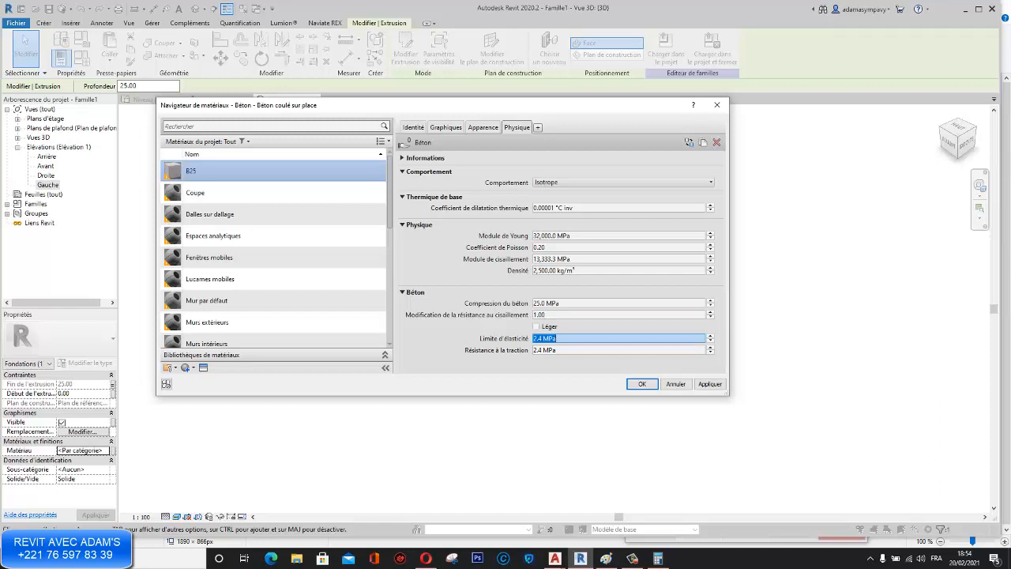
pyautogui.click(538, 338)
pyautogui.moveTo(542, 338); pyautogui.dragTo(533, 337)
pyautogui.write('1')
pyautogui.click(542, 350)
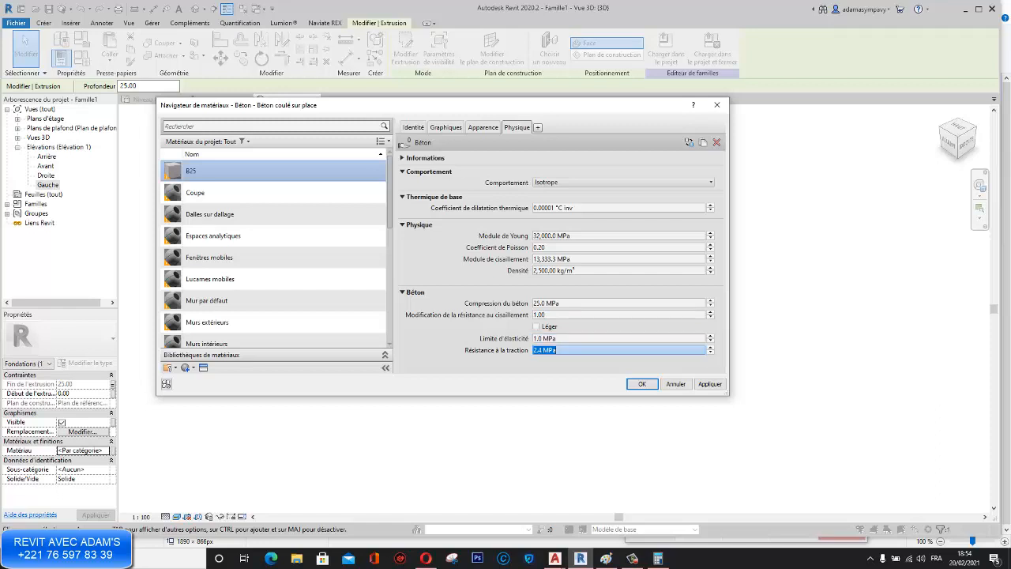
pyautogui.moveTo(543, 349); pyautogui.dragTo(533, 349)
pyautogui.write('1')
pyautogui.press('Tab')
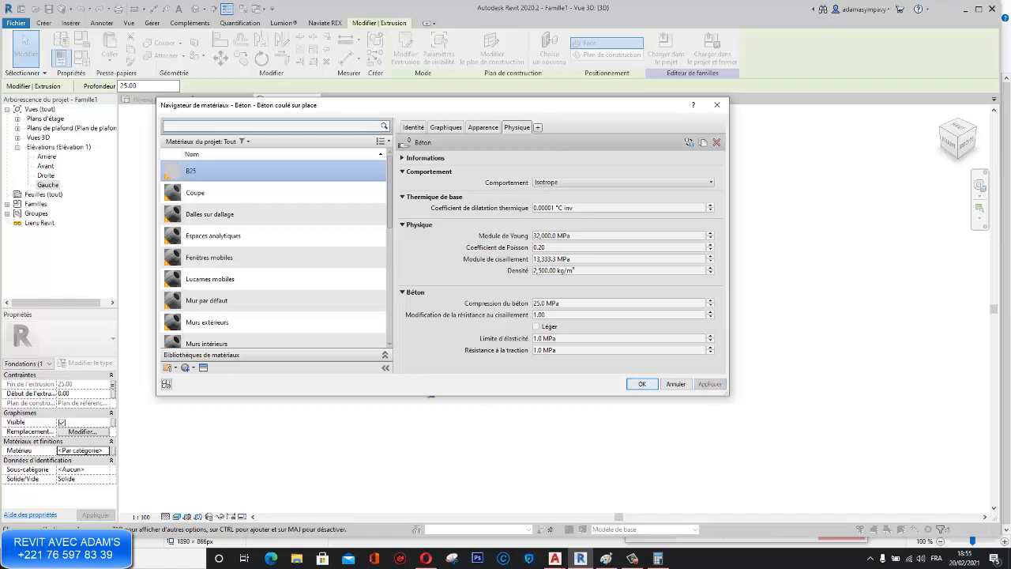
pyautogui.click(641, 384)
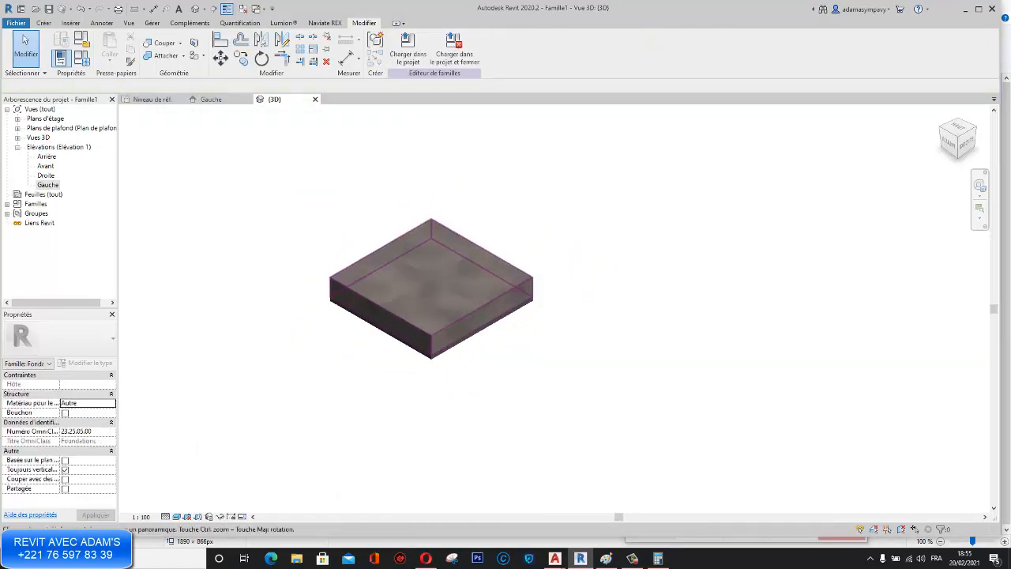
# Step: Examine the two footing extrusions in the 3D view, the reference-level plan and the left elevation
pyautogui.scroll(5, 492, 423)
pyautogui.scroll(-2, 465, 306)
pyautogui.moveTo(465, 306); pyautogui.dragTo(466, 327, button='middle')
pyautogui.click(468, 346)
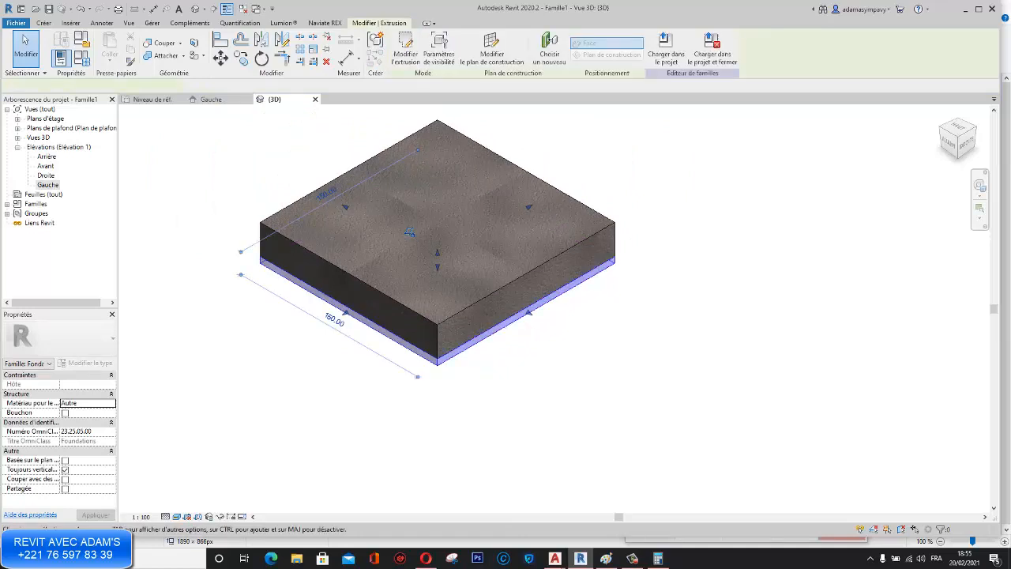
pyautogui.scroll(-2, 717, 322)
pyautogui.moveTo(716, 322); pyautogui.dragTo(709, 334, button='middle')
pyautogui.click(709, 334)
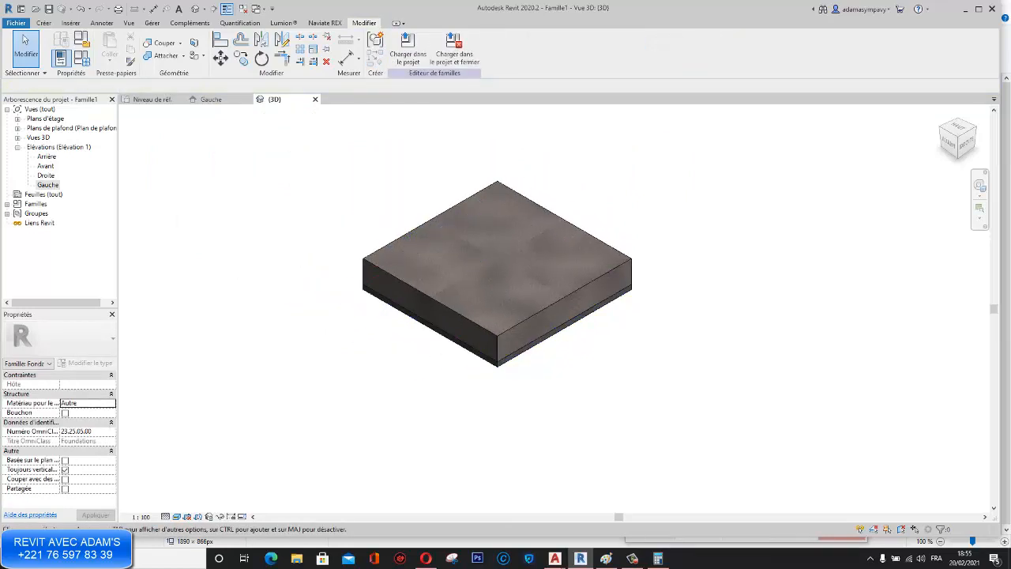
pyautogui.click(211, 99)
pyautogui.scroll(-2, 374, 242)
pyautogui.moveTo(375, 243); pyautogui.dragTo(385, 271, button='middle')
pyautogui.click(153, 100)
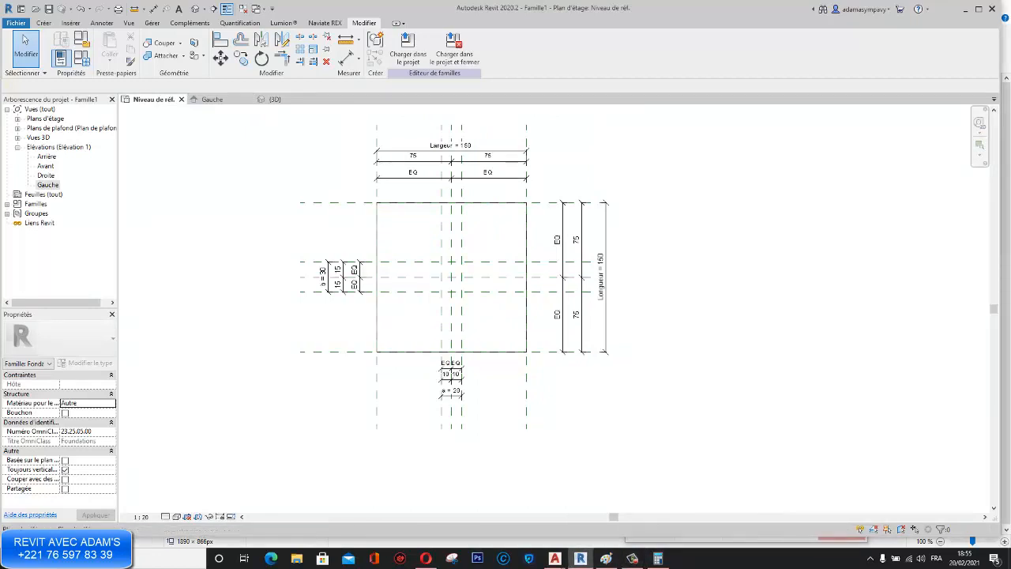
pyautogui.scroll(2, 383, 231)
pyautogui.scroll(-2, 383, 232)
pyautogui.moveTo(383, 232); pyautogui.dragTo(392, 211, button='middle')
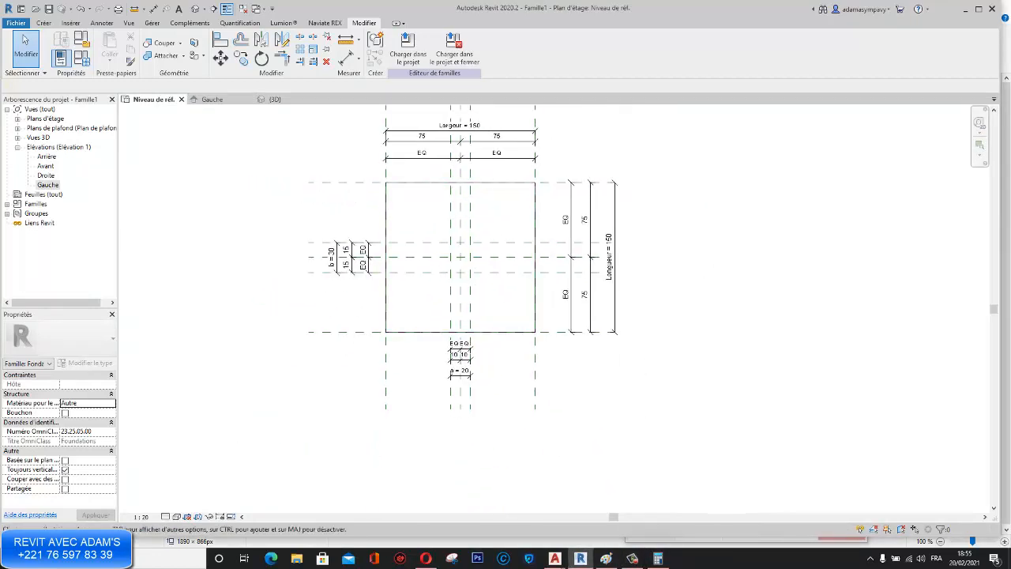
pyautogui.click(212, 100)
pyautogui.moveTo(379, 237); pyautogui.dragTo(434, 270, button='middle')
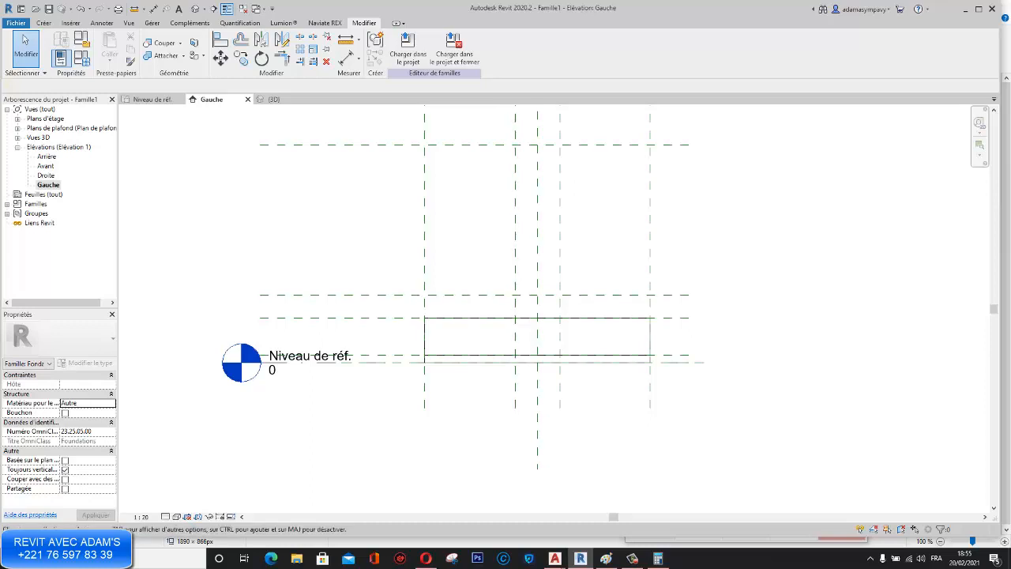
# Step: Set reference plane n2 as the active work plane in the Niveau de réf. plan view
pyautogui.click(153, 100)
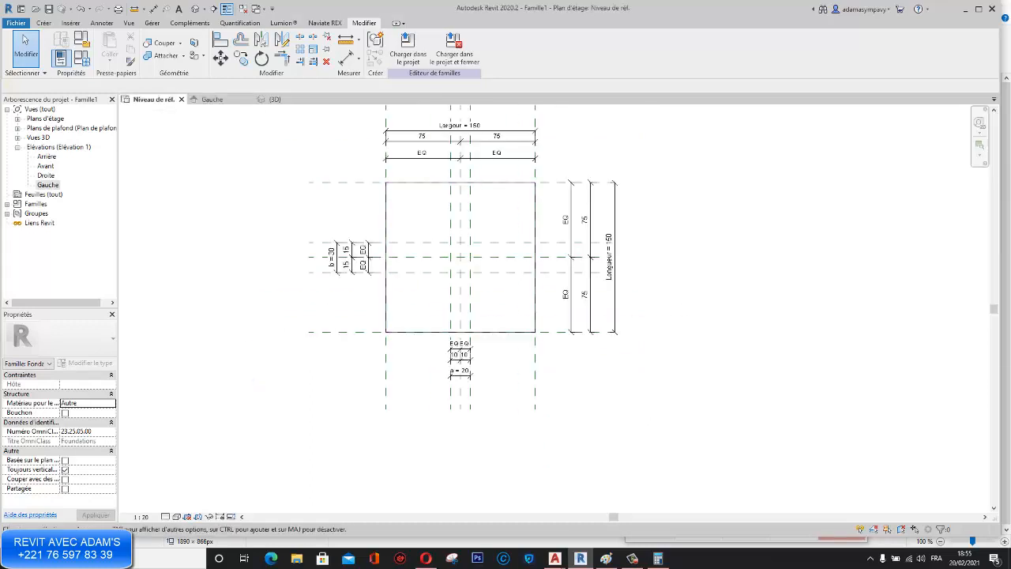
pyautogui.click(43, 23)
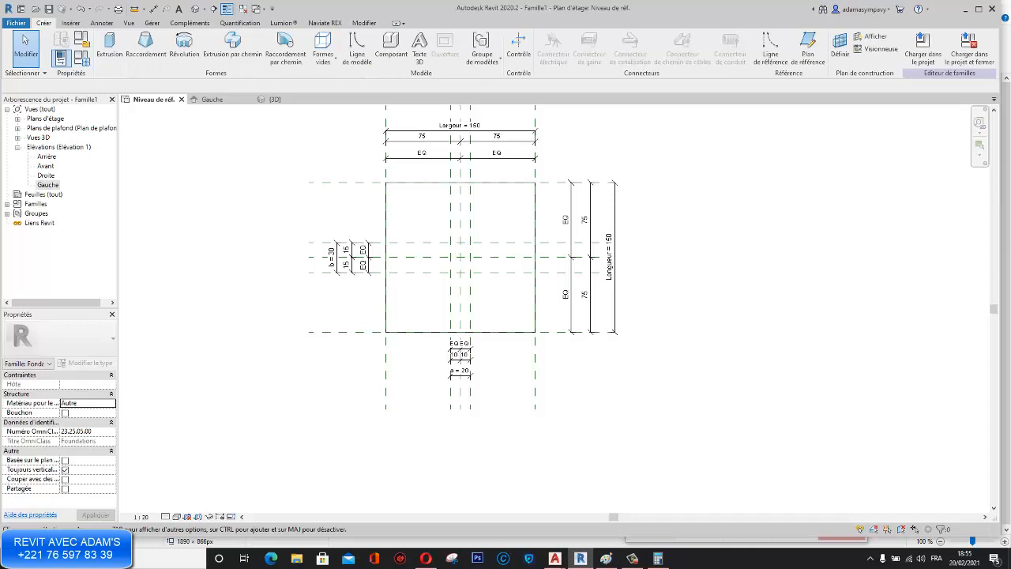
pyautogui.click(840, 47)
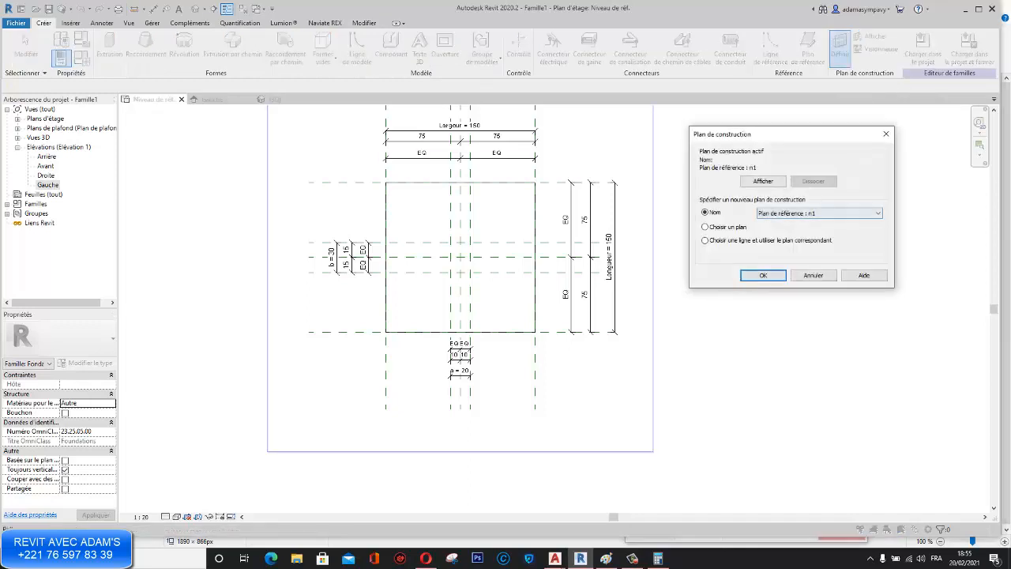
pyautogui.click(819, 214)
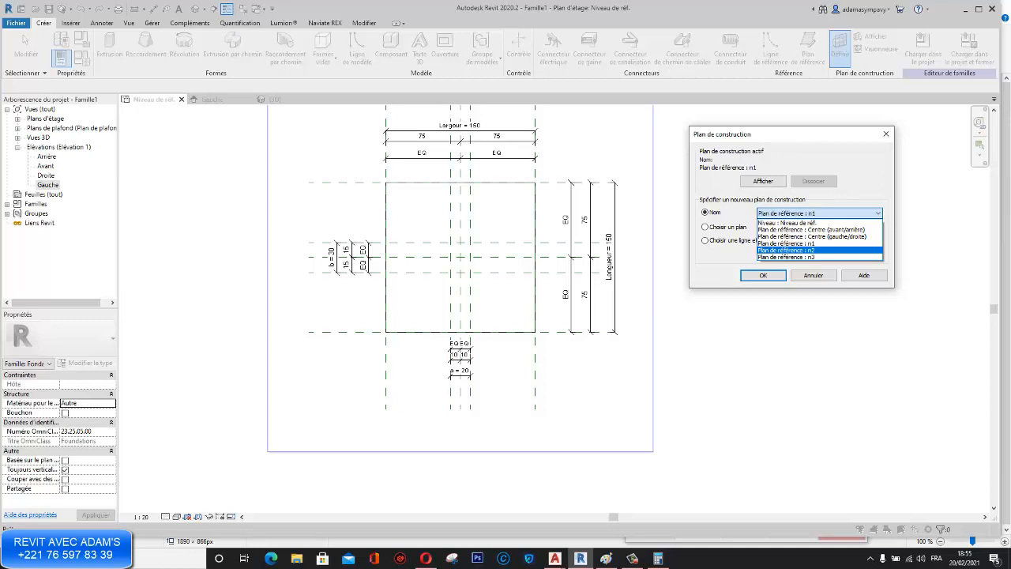
pyautogui.click(785, 249)
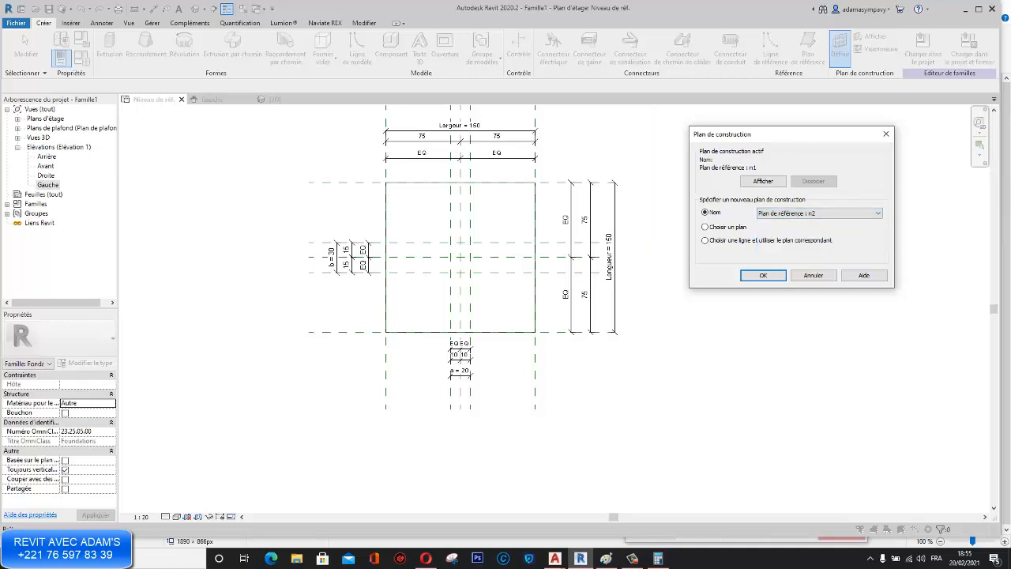
pyautogui.click(763, 275)
pyautogui.scroll(3, 424, 192)
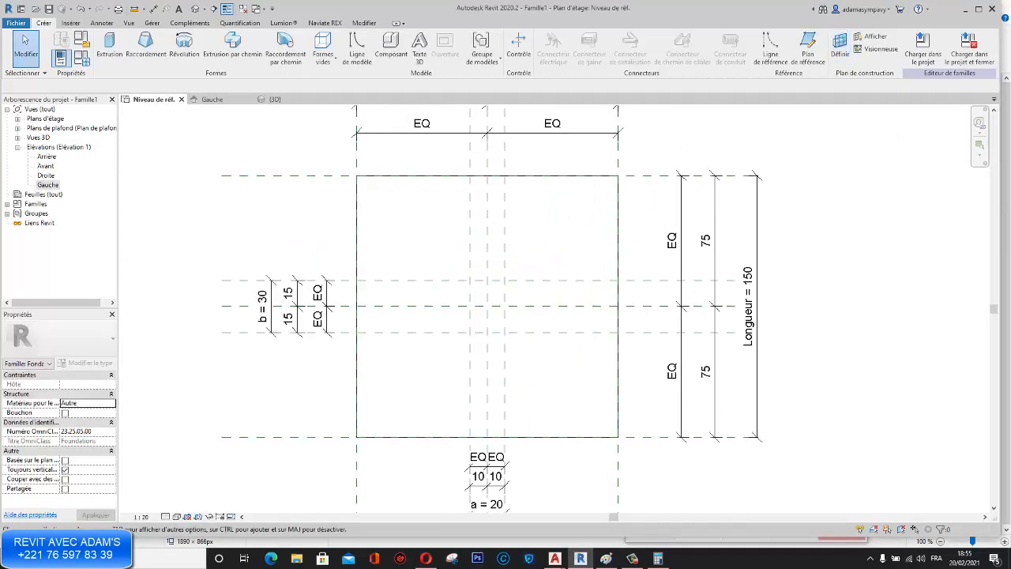
# Step: Start a blend (Raccordement) and sketch its base as a 150 x 150 rectangle on the outer reference planes
pyautogui.click(146, 48)
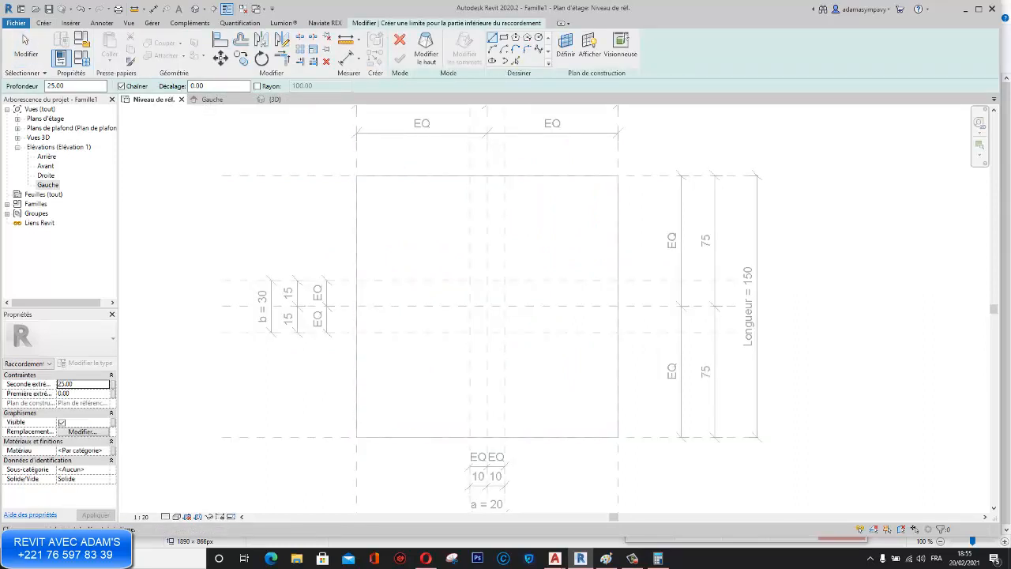
pyautogui.click(503, 38)
pyautogui.click(356, 175)
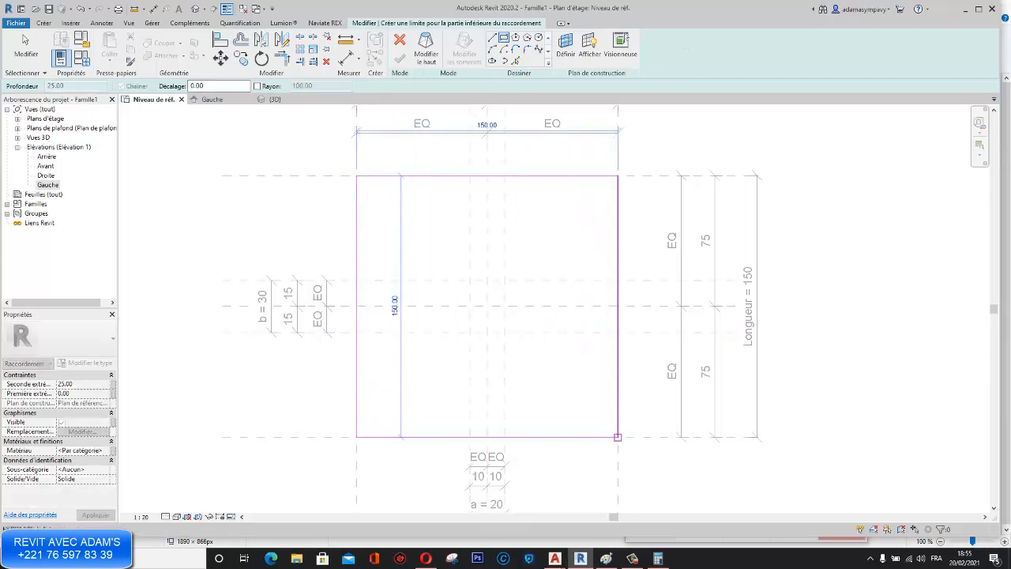
pyautogui.click(618, 436)
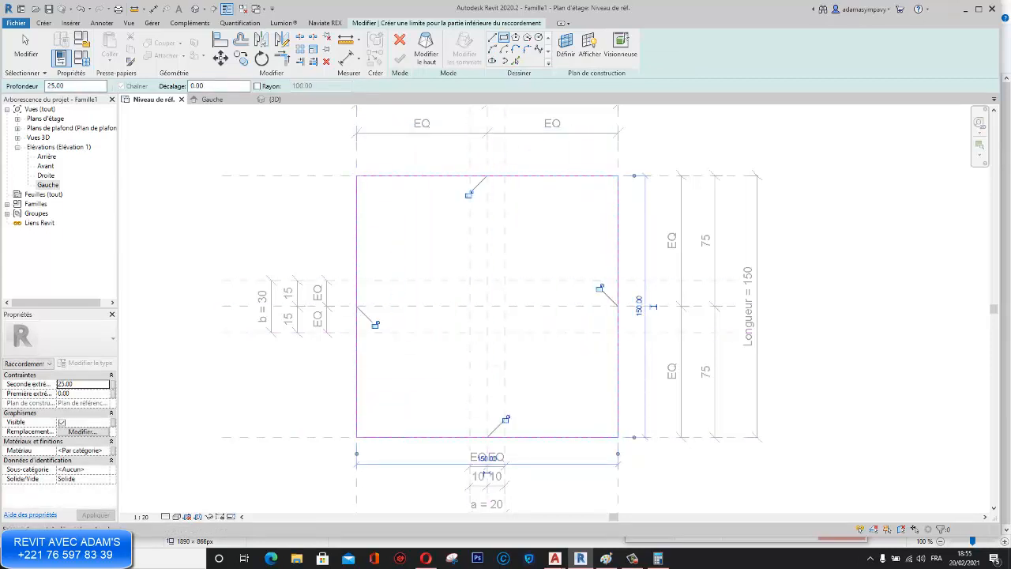
# Step: Sketch the blend's top boundary as a 20 x 30 rectangle on the inner reference planes and finish the blend
pyautogui.click(426, 51)
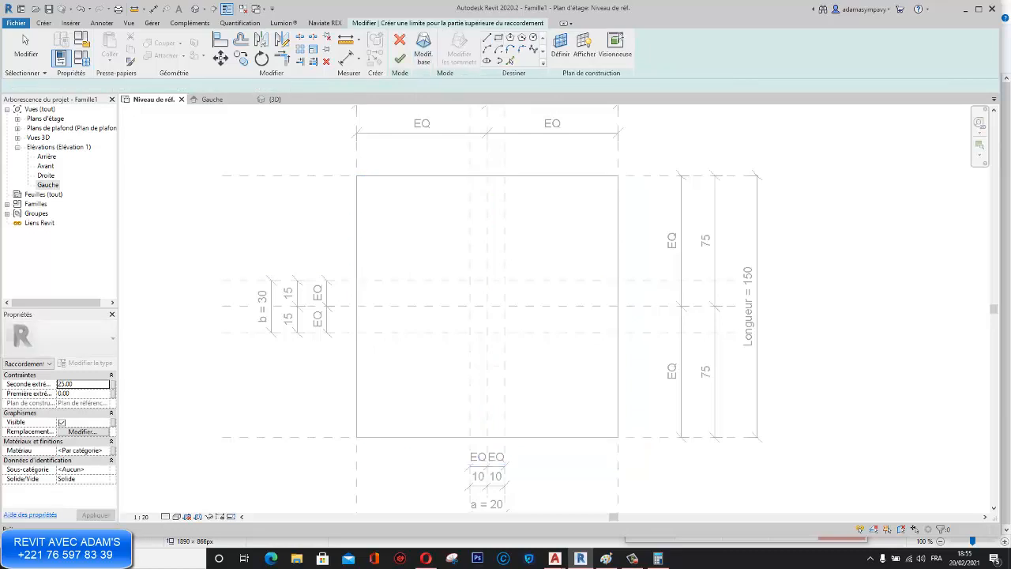
pyautogui.scroll(4, 497, 296)
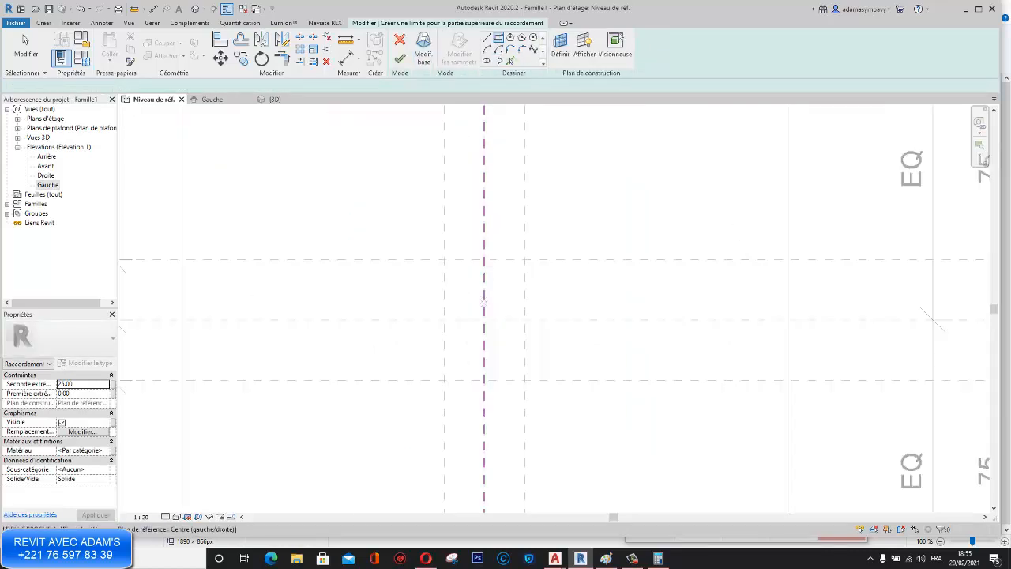
pyautogui.click(444, 259)
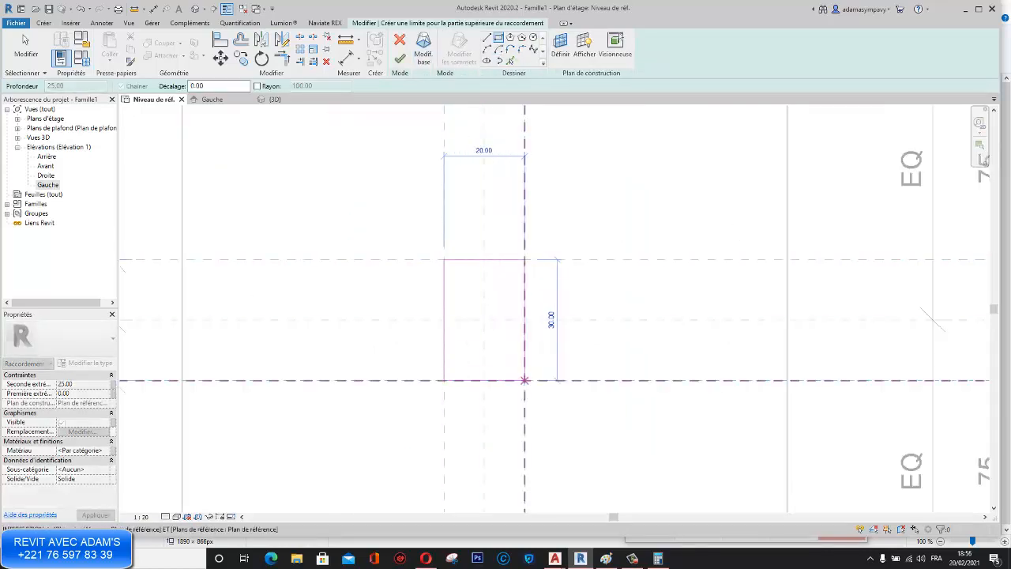
pyautogui.click(524, 381)
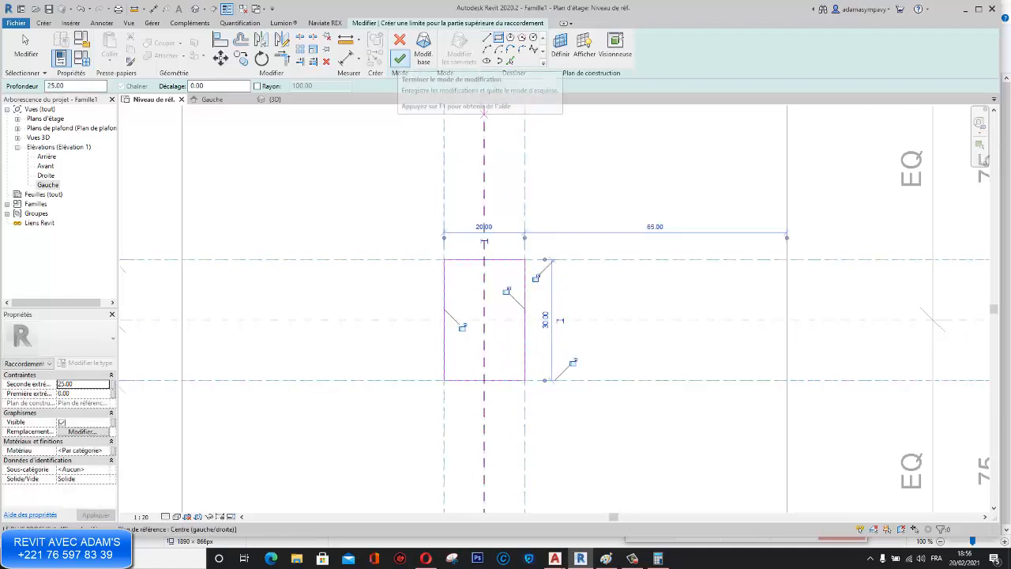
pyautogui.click(424, 49)
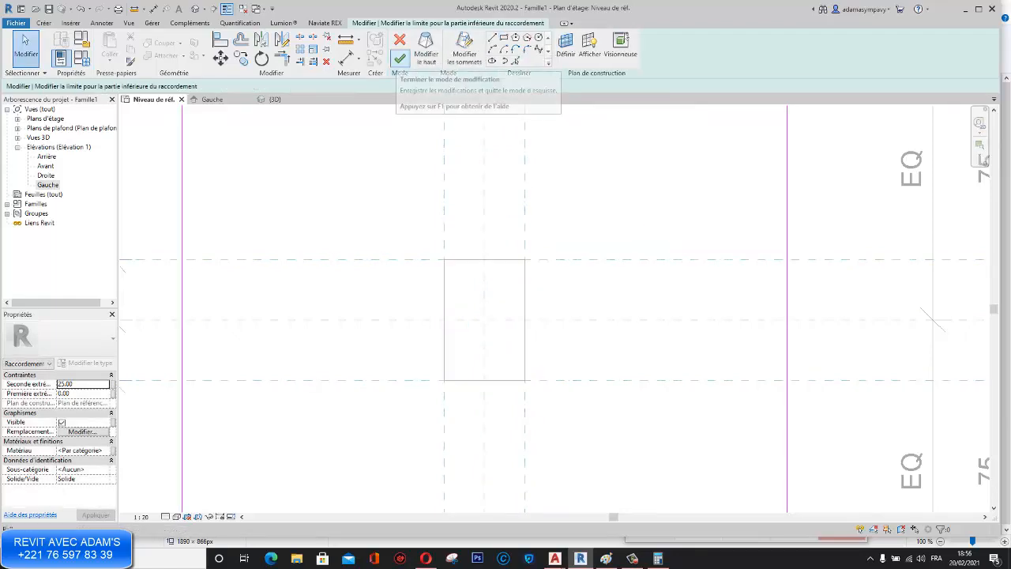
pyautogui.click(400, 59)
pyautogui.scroll(-4, 473, 285)
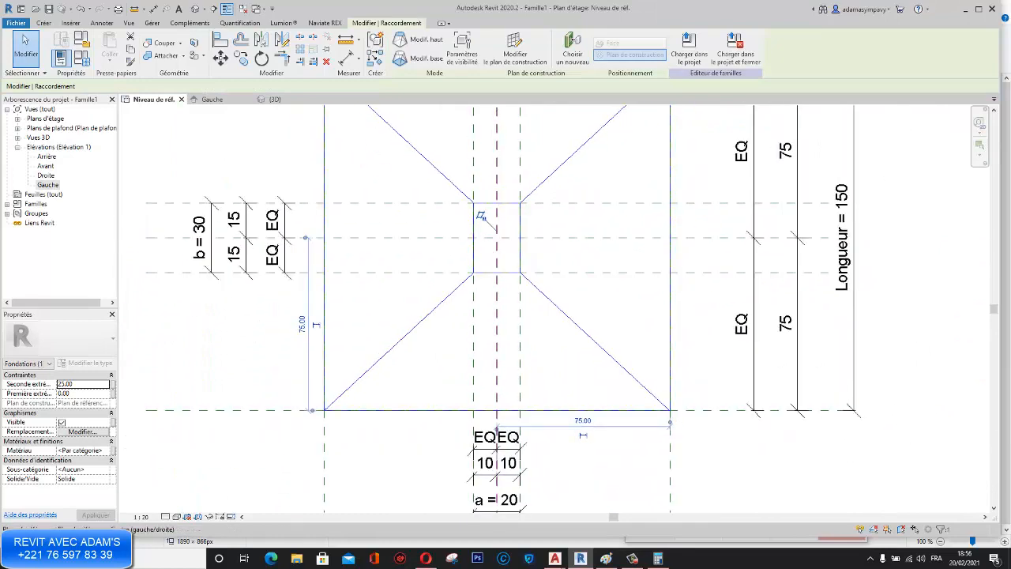
pyautogui.moveTo(474, 284); pyautogui.dragTo(474, 289, button='middle')
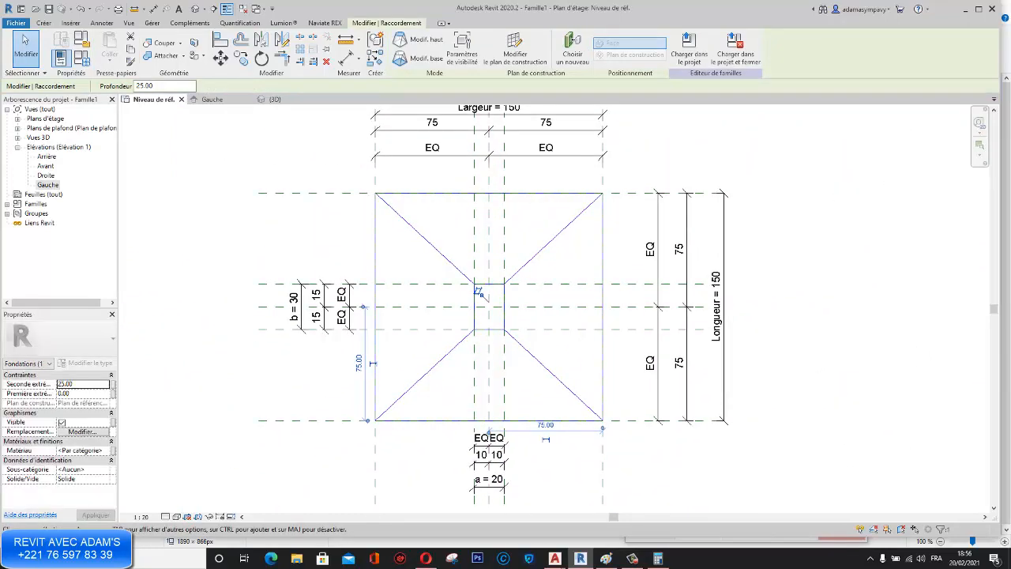
pyautogui.scroll(-2, 480, 292)
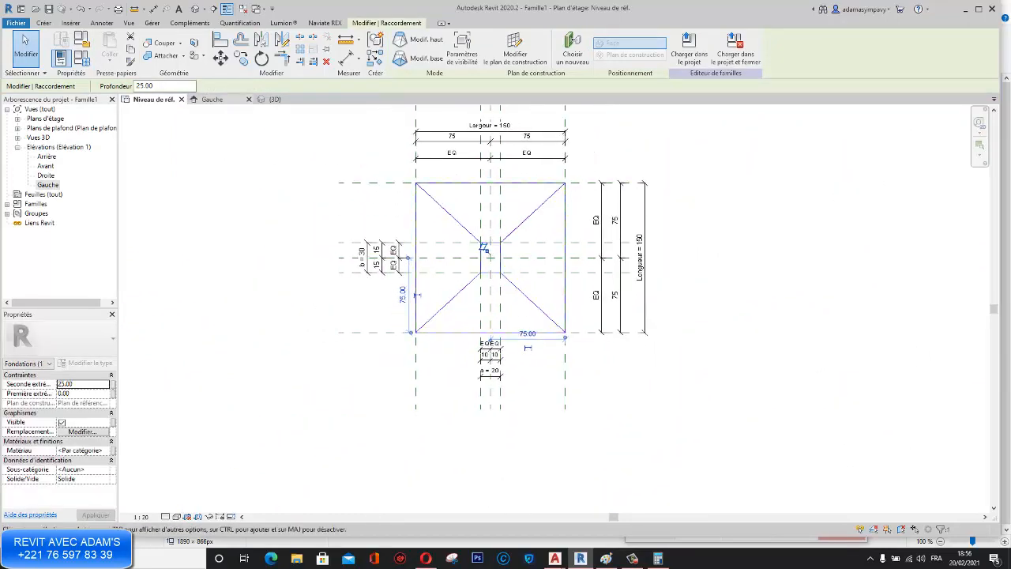
# Step: Associate the blend's second end (Seconde extrémité) with the GLACIS family parameter
pyautogui.click(262, 100)
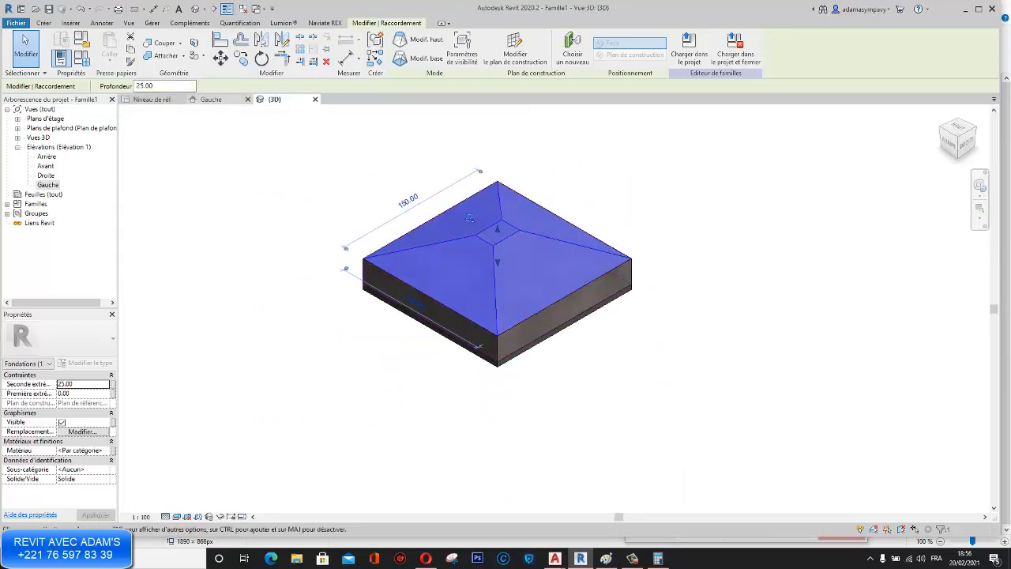
pyautogui.click(211, 100)
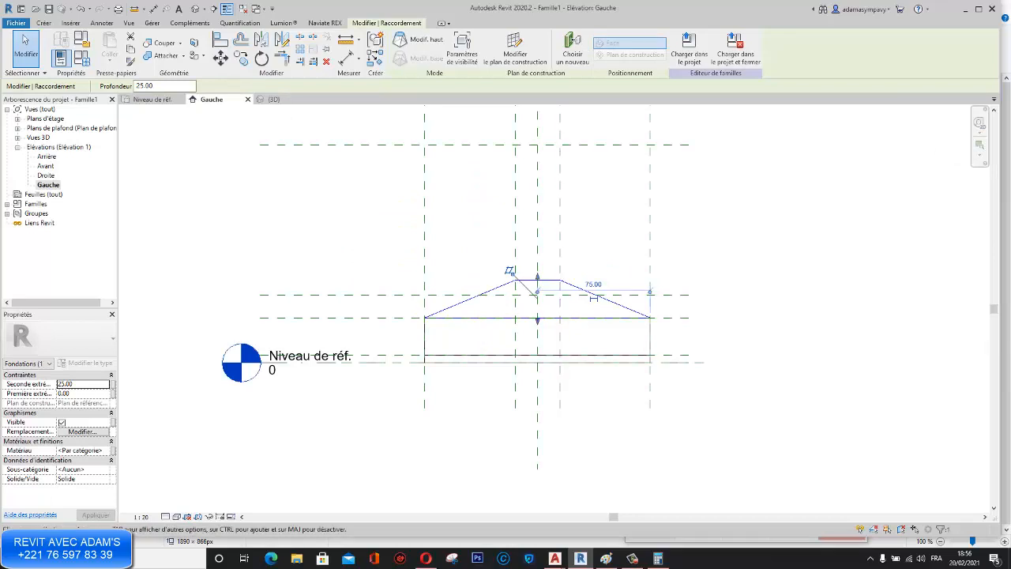
pyautogui.click(113, 383)
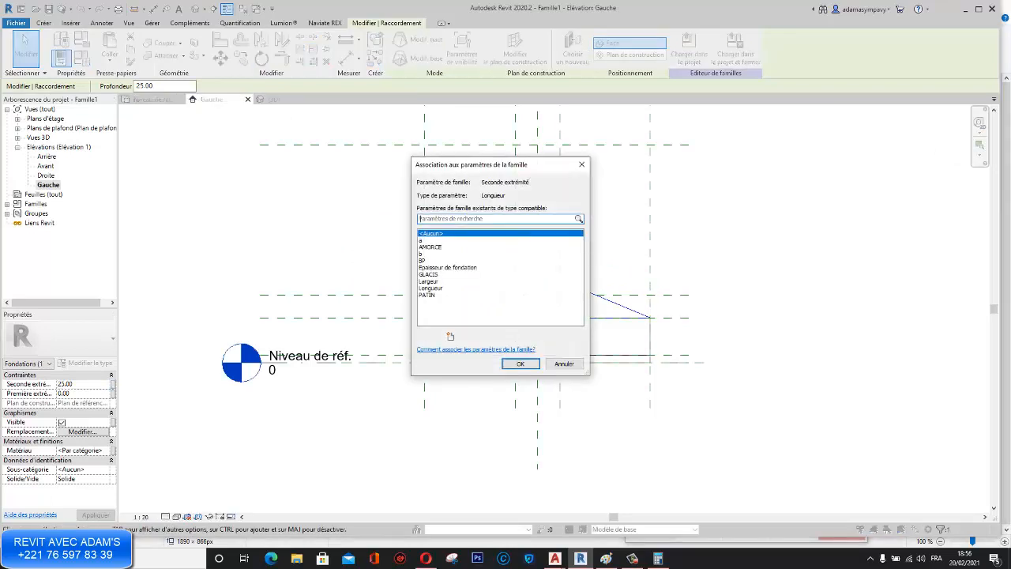
pyautogui.click(447, 267)
pyautogui.click(521, 363)
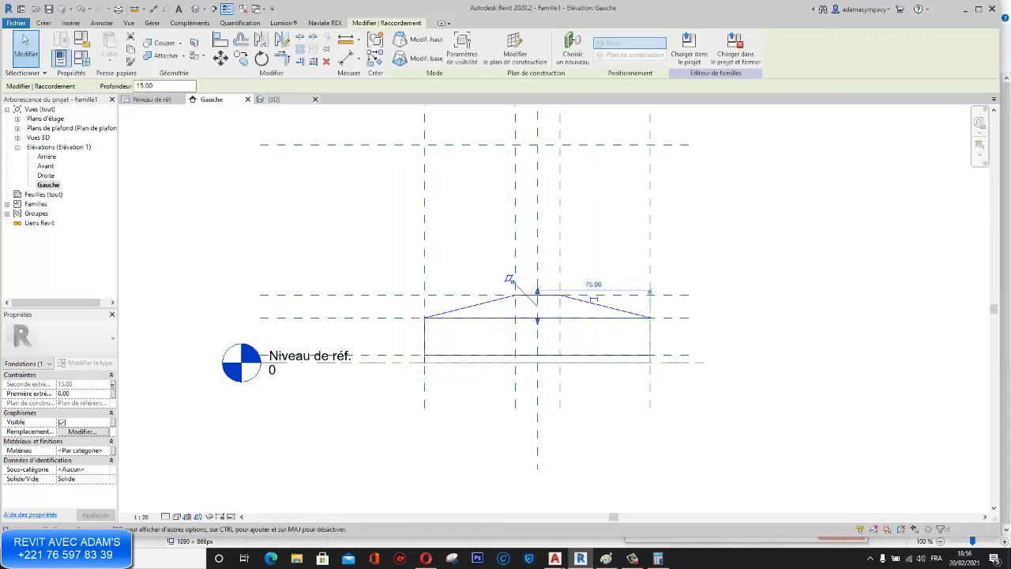
# Step: Assign the B25 material to the blend in the 3D view
pyautogui.click(273, 99)
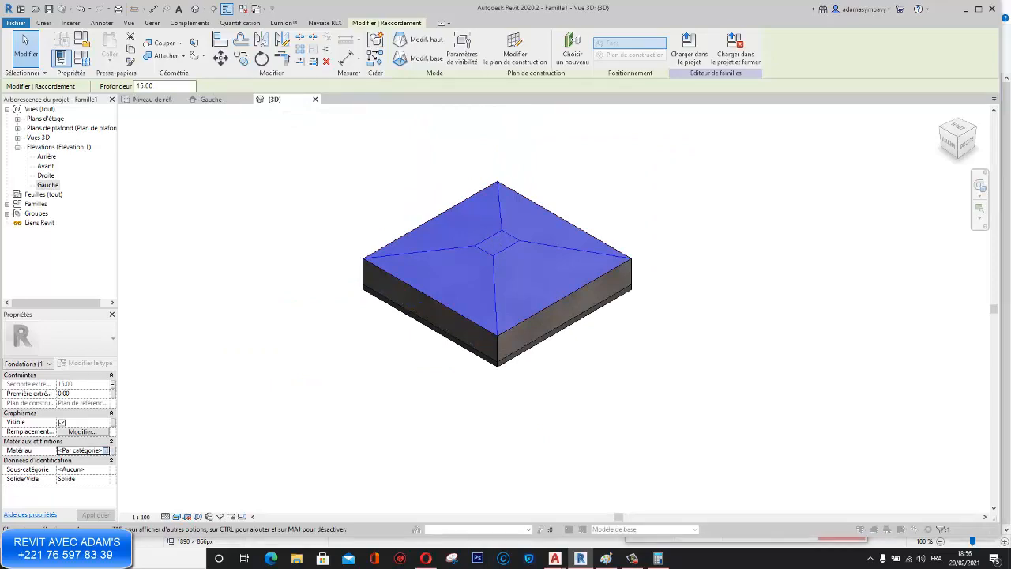
pyautogui.click(83, 450)
pyautogui.click(108, 450)
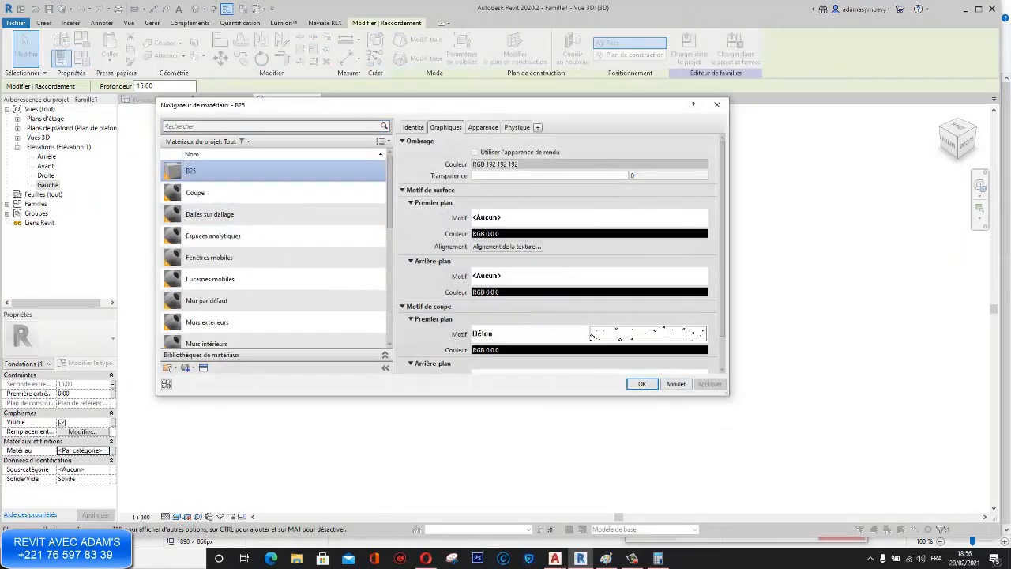
pyautogui.press('Return')
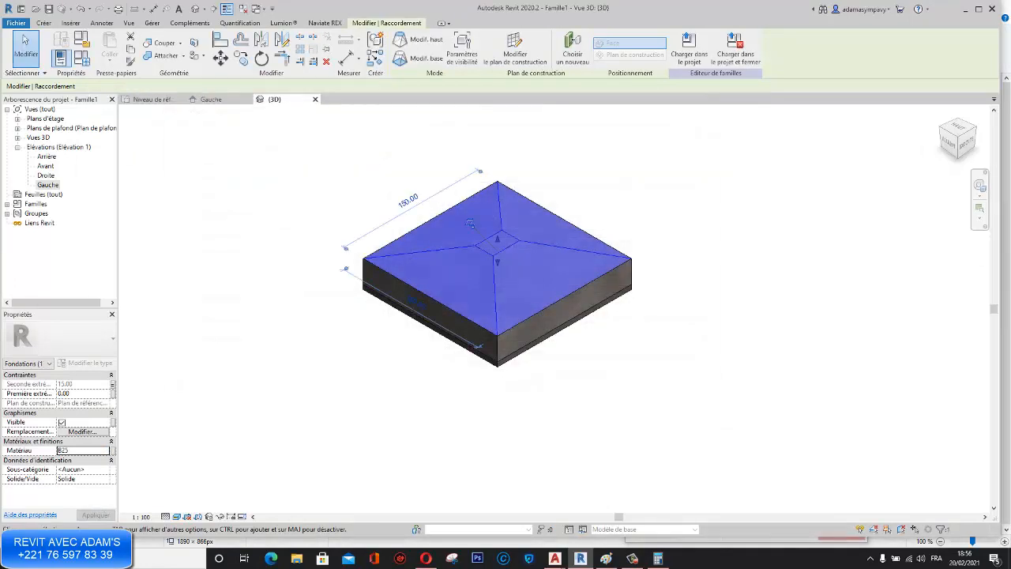
pyautogui.press('Escape')
# Step: Inspect the footing in 3D from an angled view, the rear face and the home orientation, and check its reference-level plan
pyautogui.scroll(2, 528, 267)
pyautogui.scroll(-1, 475, 264)
pyautogui.keyDown('shift'); pyautogui.moveTo(467, 386); pyautogui.dragTo(473, 335, button='middle'); pyautogui.keyUp('shift')
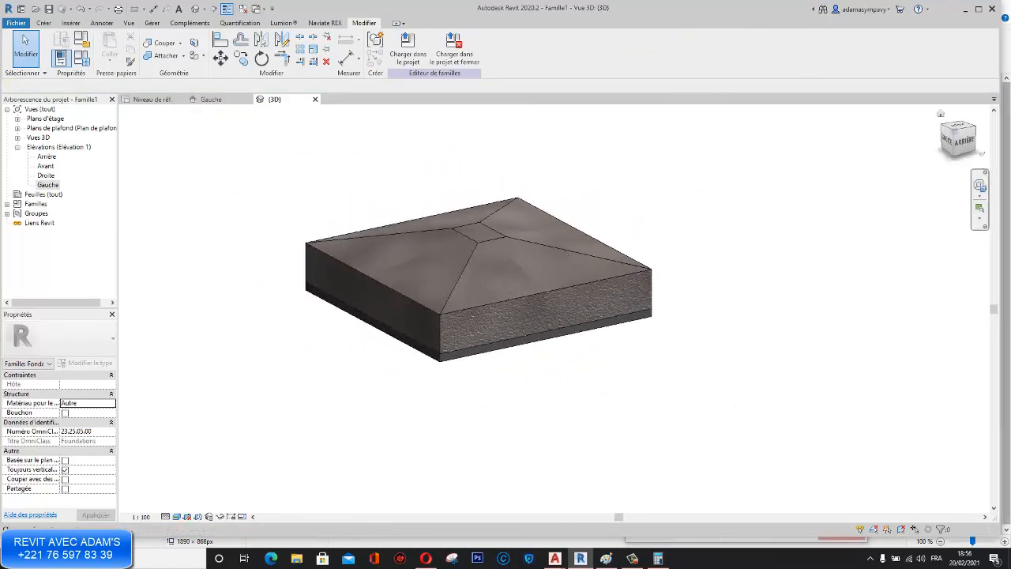
pyautogui.click(961, 140)
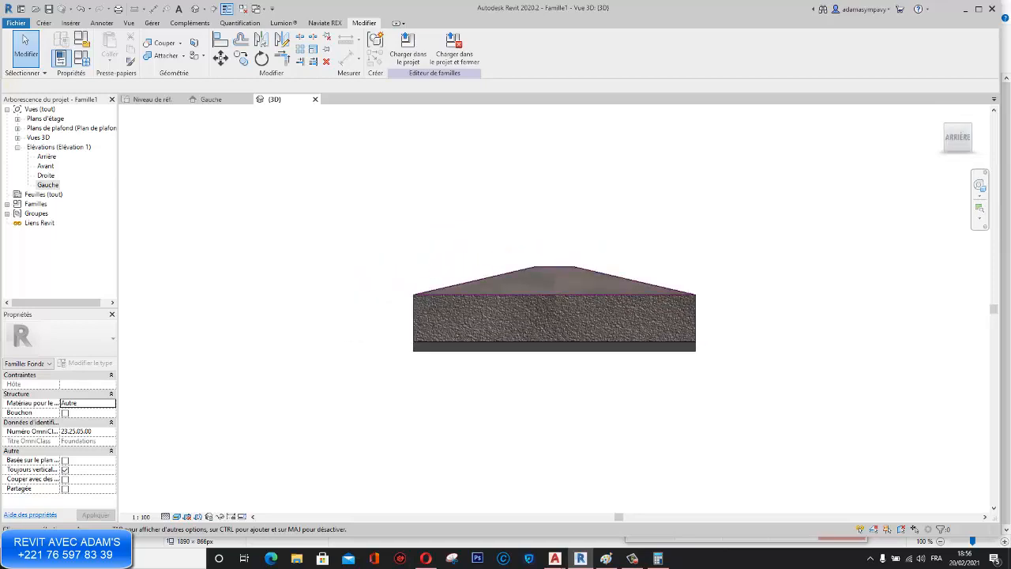
pyautogui.click(939, 113)
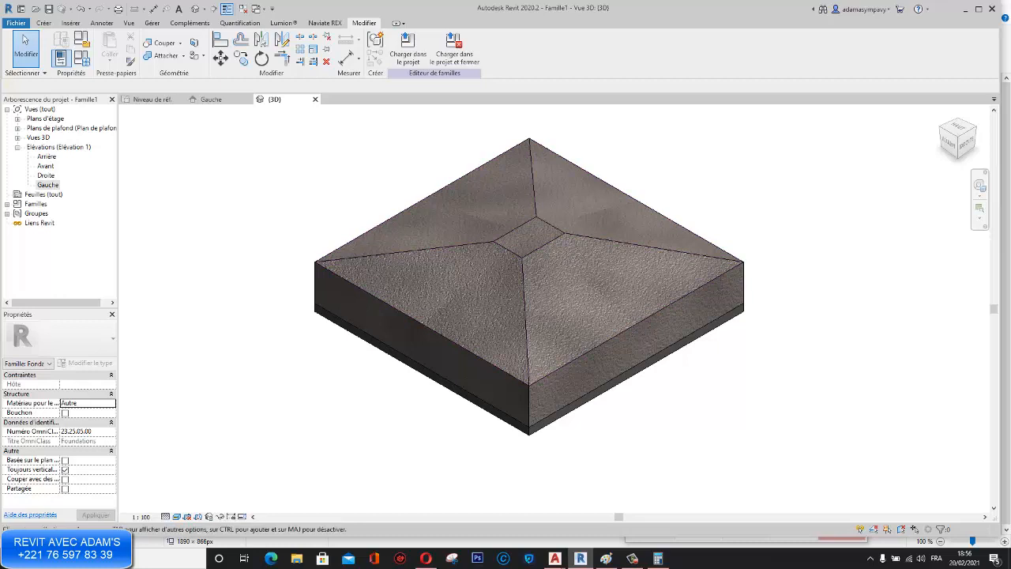
pyautogui.moveTo(552, 261); pyautogui.dragTo(551, 256, button='middle')
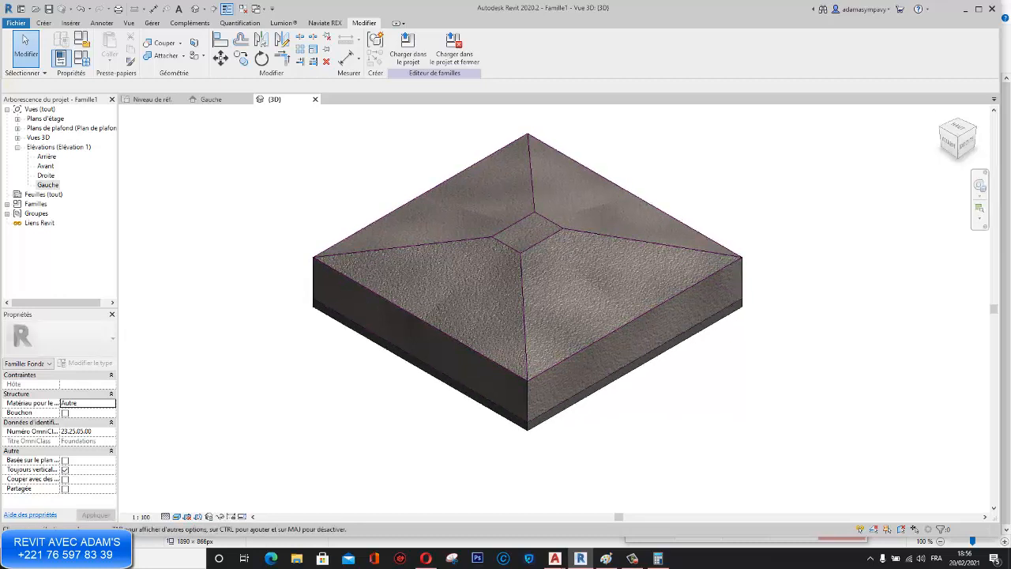
pyautogui.click(154, 99)
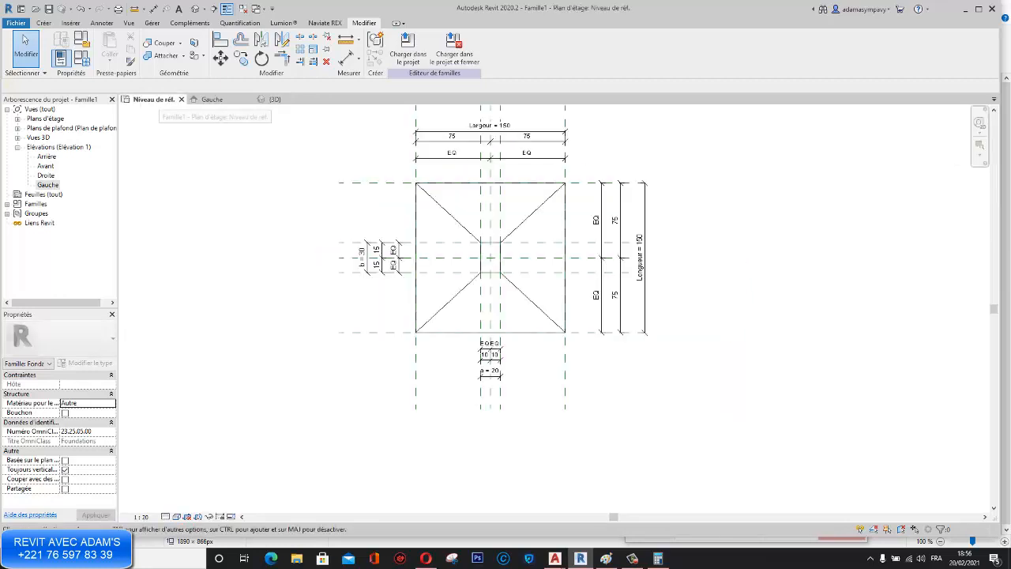
pyautogui.moveTo(480, 272); pyautogui.dragTo(481, 305, button='middle')
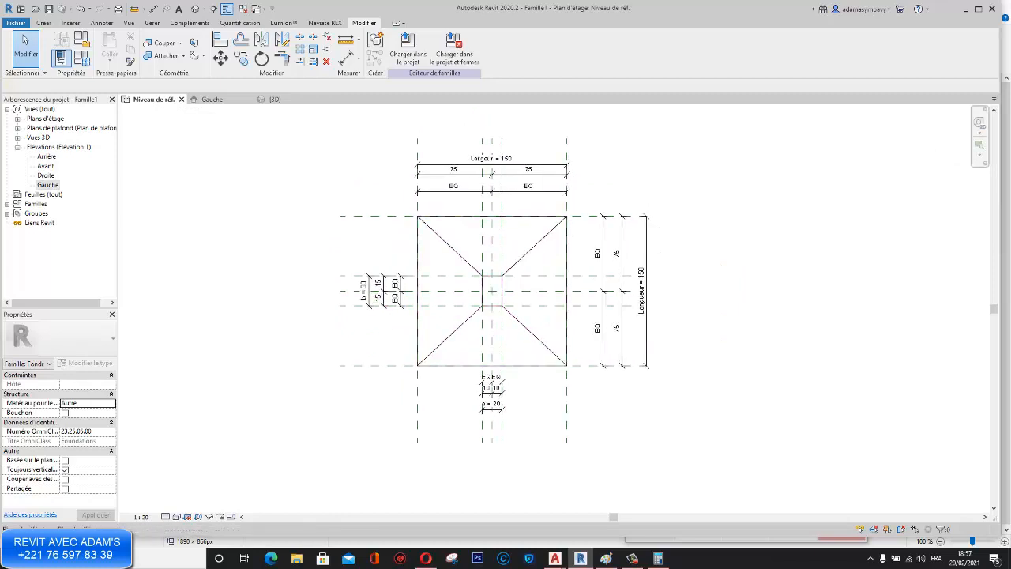
# Step: In the Gauche elevation, add aligned dimensions for the blinding, base and sloped-top heights between the horizontal reference planes
pyautogui.click(214, 100)
pyautogui.moveTo(615, 343); pyautogui.dragTo(607, 319, button='middle')
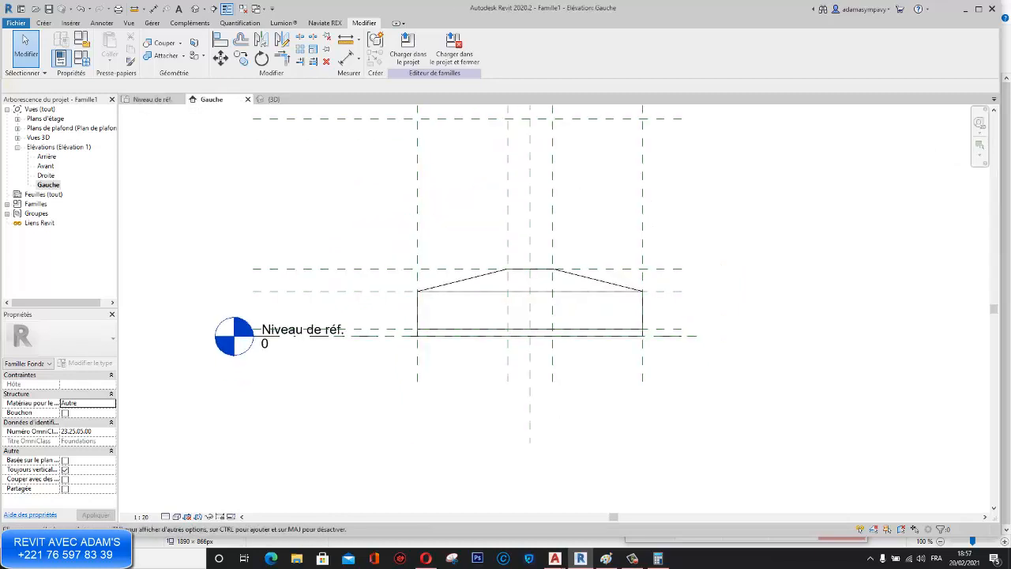
pyautogui.scroll(1, 608, 318)
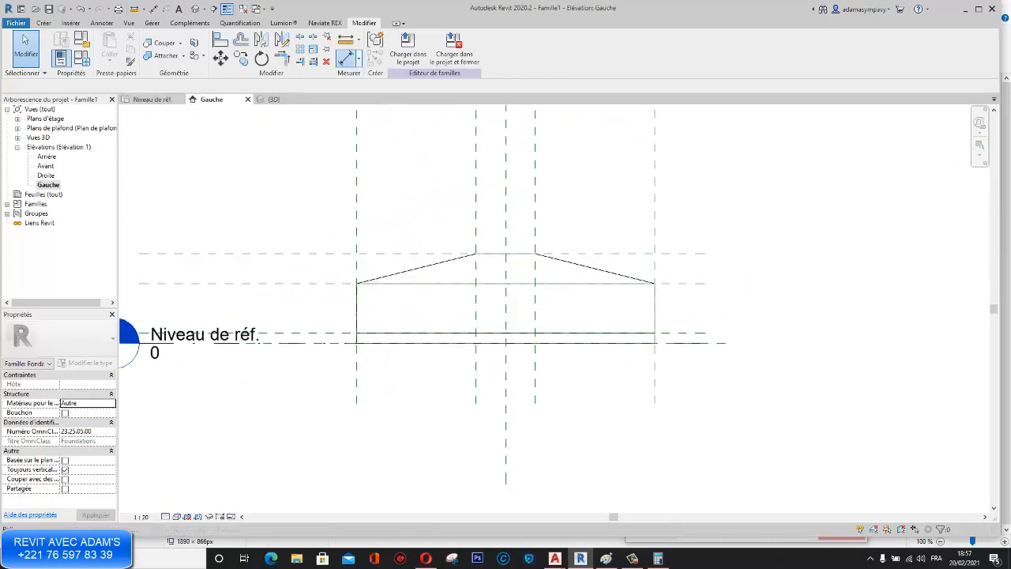
pyautogui.press('d')
pyautogui.press('i')
pyautogui.scroll(3, 687, 343)
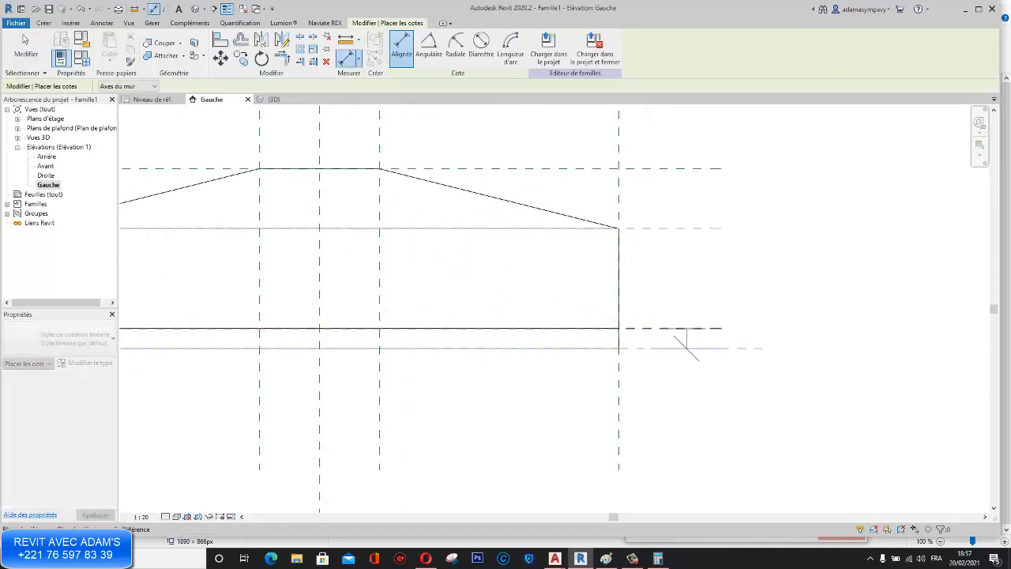
pyautogui.click(694, 328)
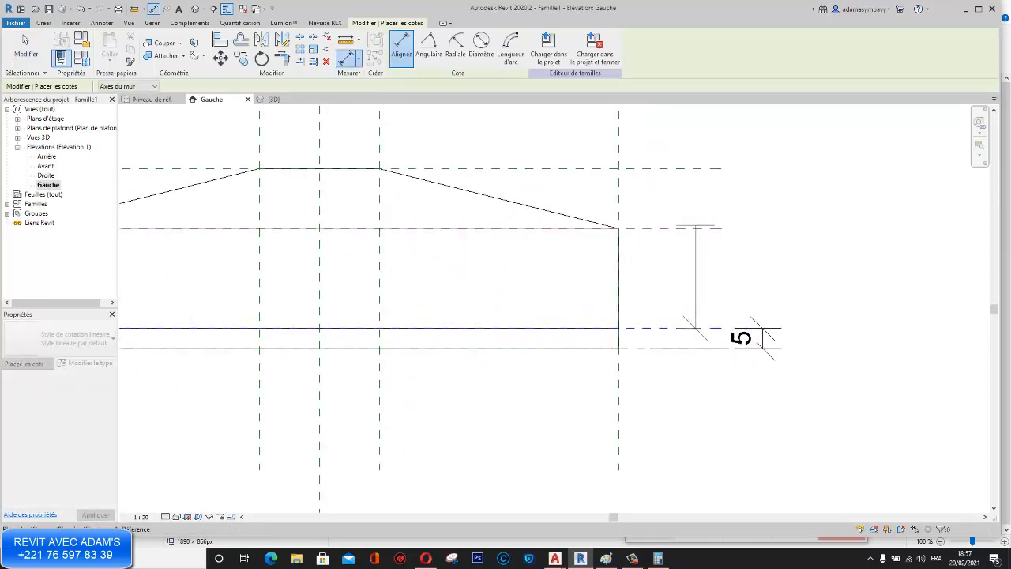
pyautogui.click(700, 228)
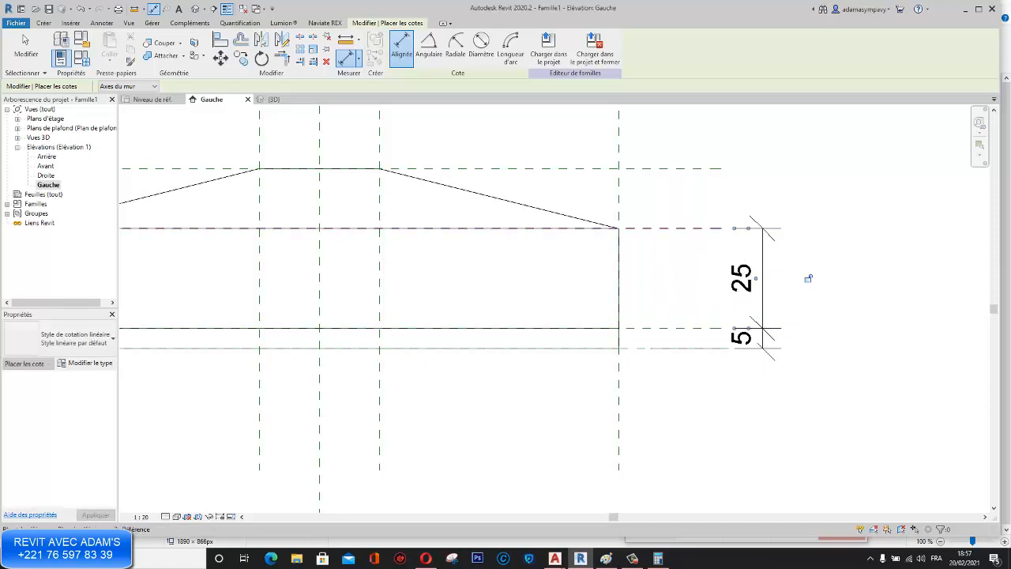
pyautogui.click(696, 168)
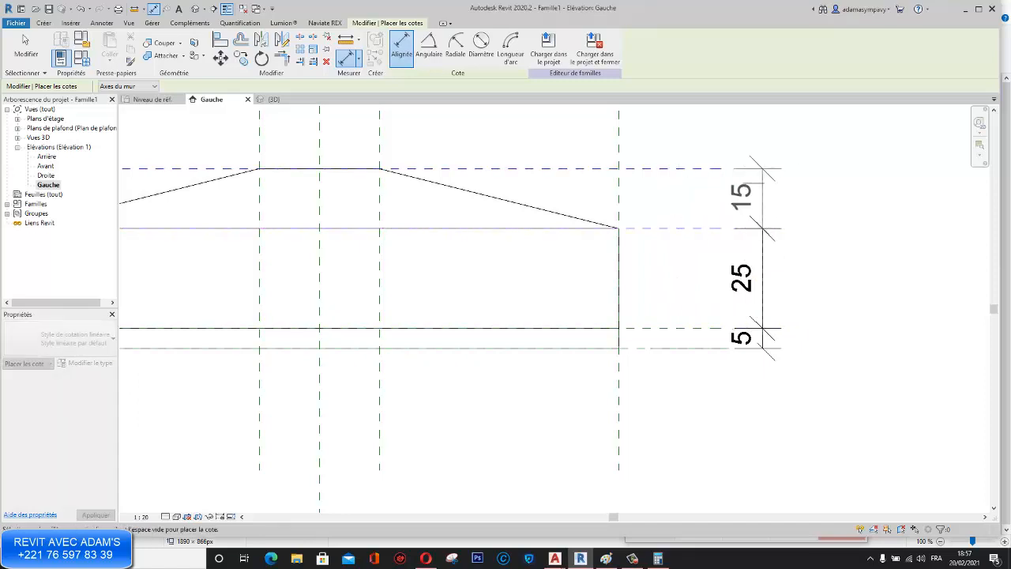
pyautogui.scroll(-3, 722, 387)
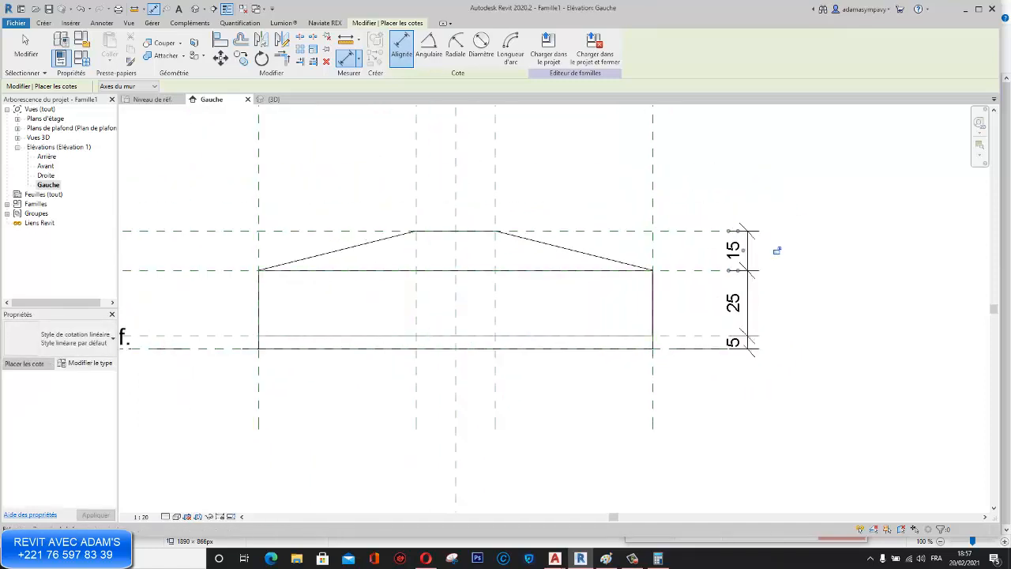
pyautogui.press('Escape')
pyautogui.press('Escape')
pyautogui.scroll(4, 755, 347)
pyautogui.press('Escape')
# Step: Label the lowest height dimension in the Gauche elevation with the BP parameter
pyautogui.click(722, 338)
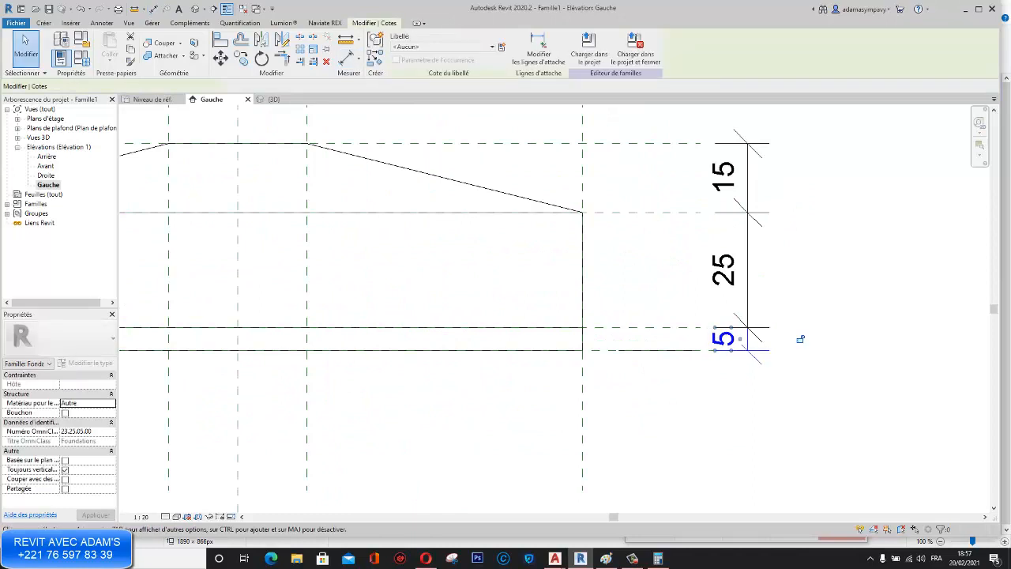
pyautogui.click(443, 46)
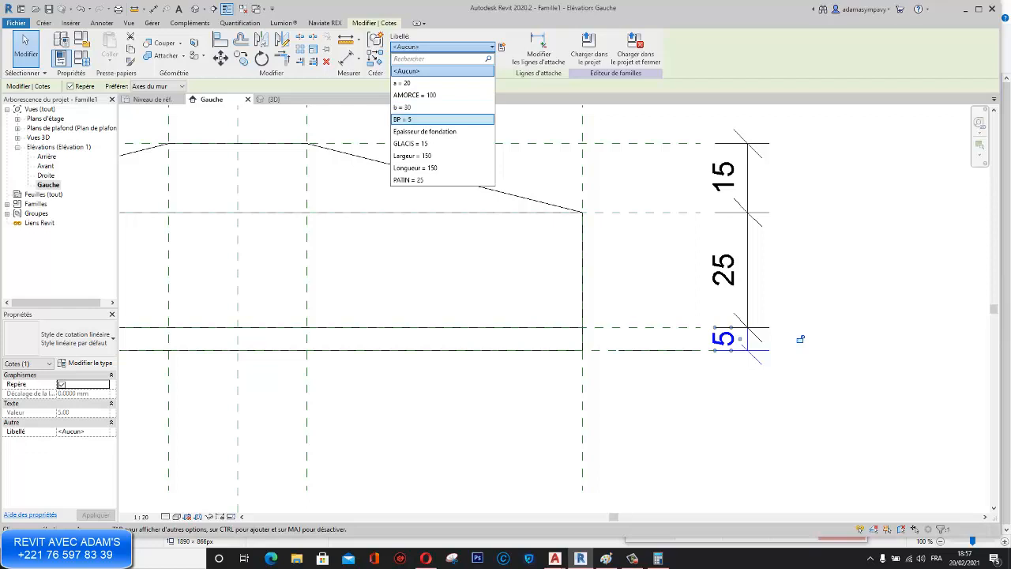
pyautogui.click(402, 119)
pyautogui.press('Escape')
# Step: Label the middle height dimension in the Gauche elevation with the PATIN parameter
pyautogui.click(723, 269)
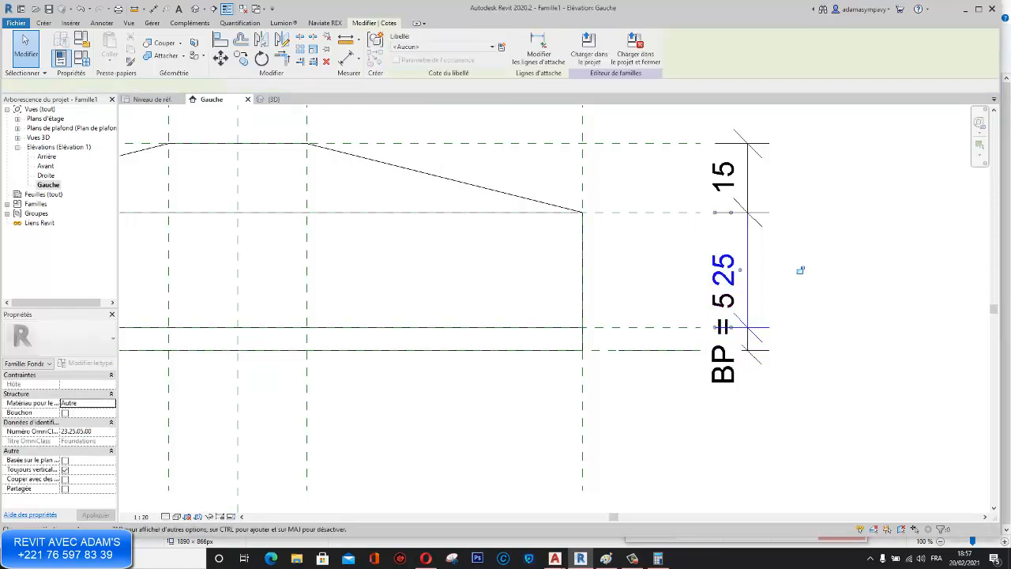
pyautogui.click(443, 46)
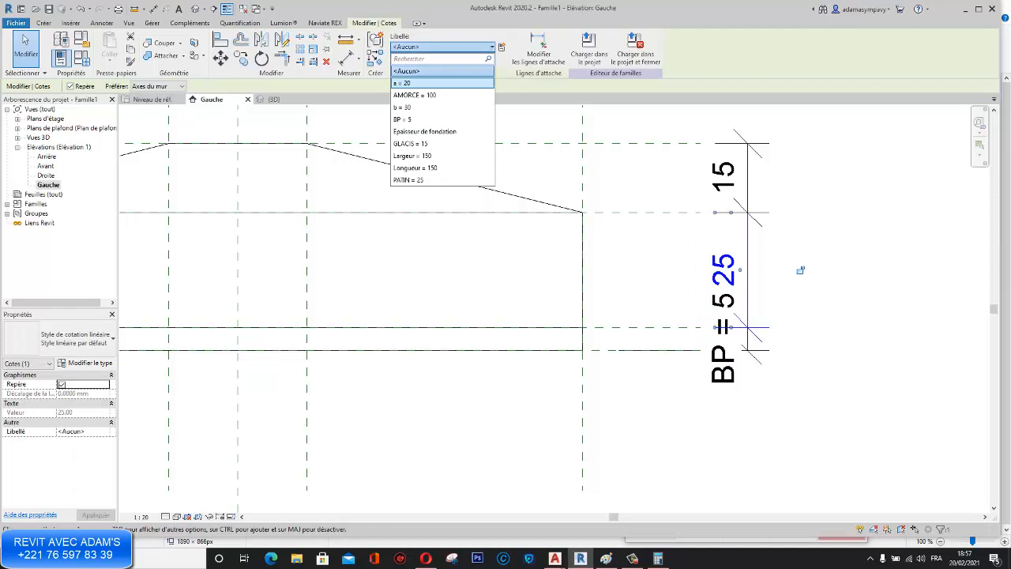
pyautogui.press('Down')
pyautogui.press('Down')
pyautogui.press('Down')
pyautogui.press('Down')
pyautogui.press('Down')
pyautogui.press('Down')
pyautogui.press('Down')
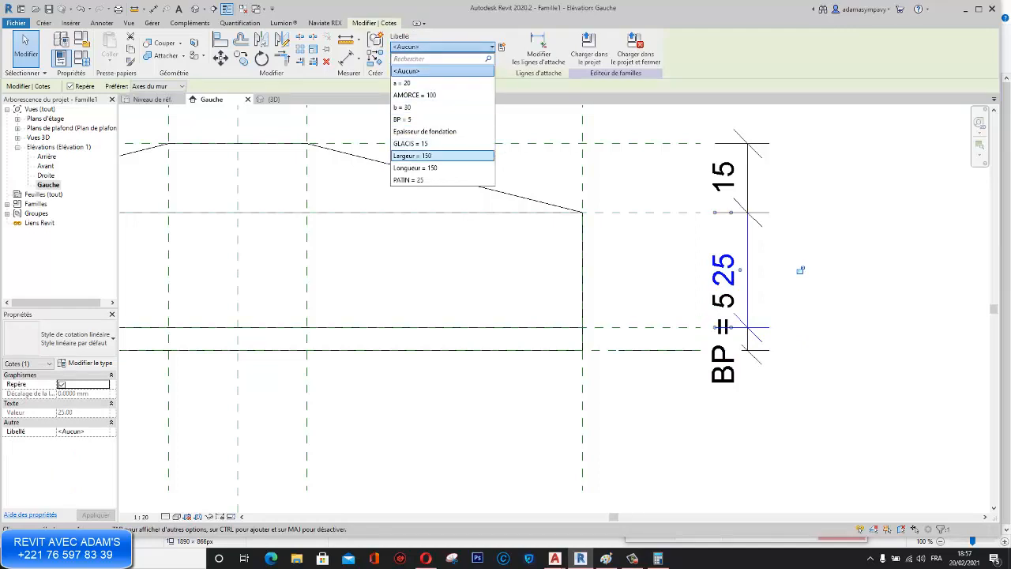
pyautogui.press('Escape')
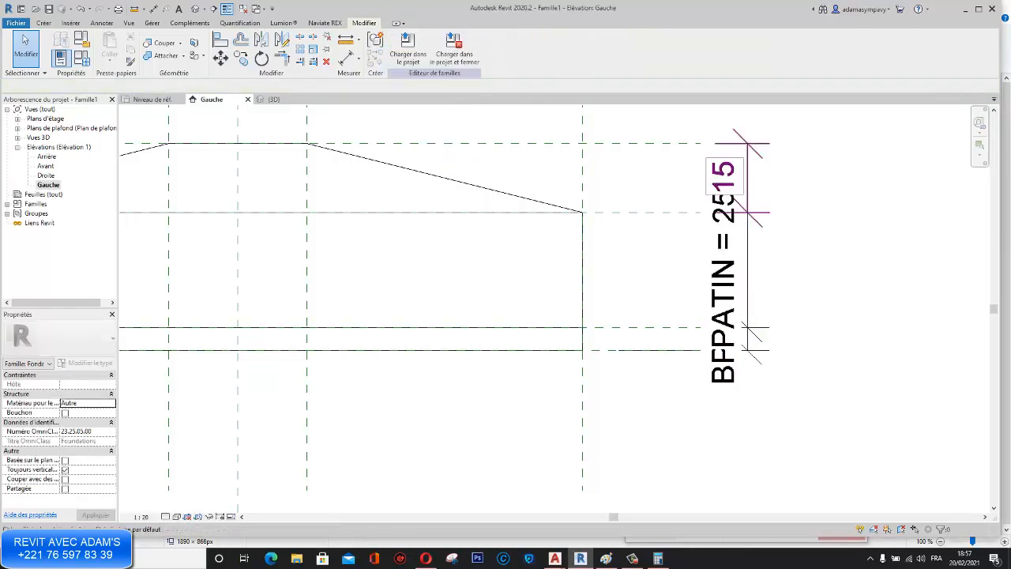
pyautogui.press('Escape')
# Step: Label the upper height dimension, spanning the sloped blend, with the GLACIS parameter
pyautogui.click(800, 179)
pyautogui.hotkey('alt', 'Down')
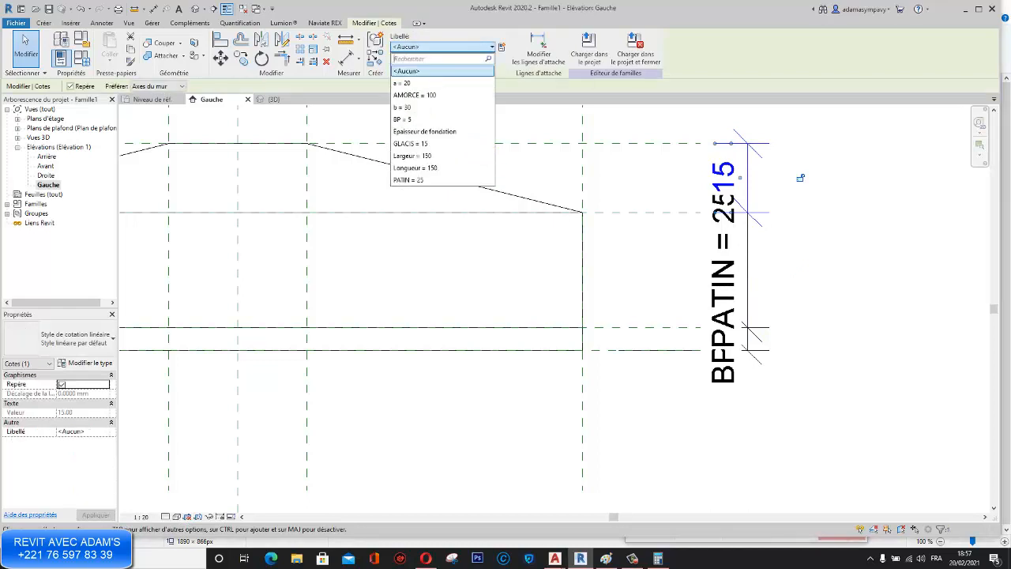
pyautogui.press('Down')
pyautogui.press('Down')
pyautogui.press('Down')
pyautogui.press('Down')
pyautogui.press('Down')
pyautogui.press('Down')
pyautogui.press('Return')
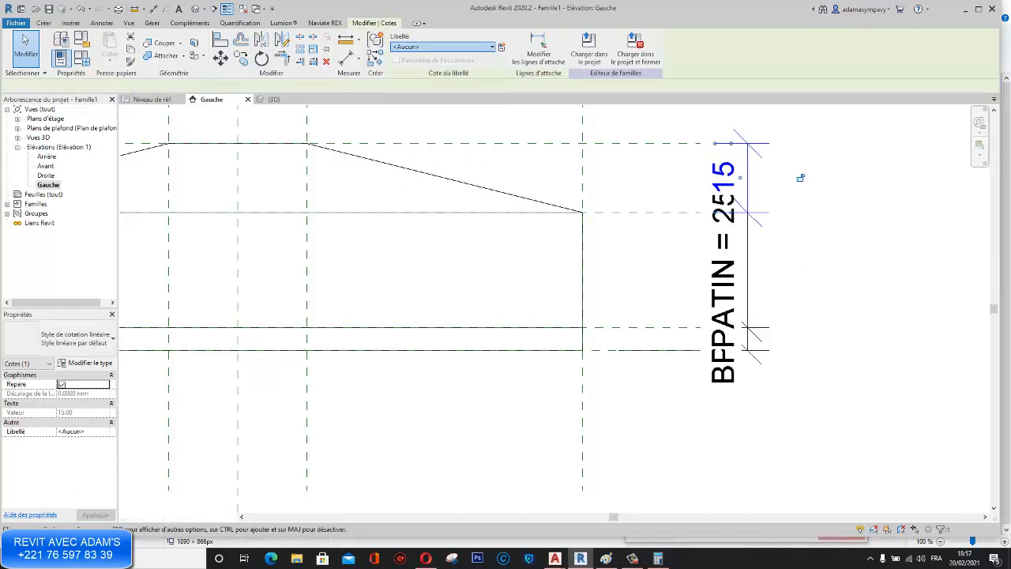
pyautogui.press('Escape')
# Step: Review the labelled footing across the Gauche elevation, the 3D view and the Niveau de réf. plan
pyautogui.scroll(-5, 772, 174)
pyautogui.moveTo(772, 174); pyautogui.dragTo(866, 181, button='middle')
pyautogui.moveTo(553, 260); pyautogui.dragTo(546, 292, button='middle')
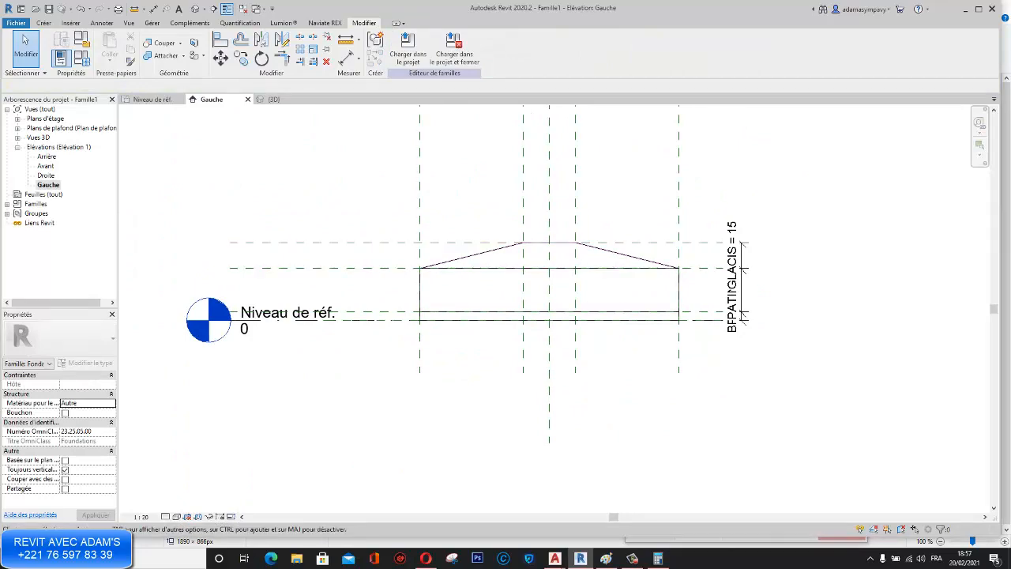
pyautogui.click(274, 99)
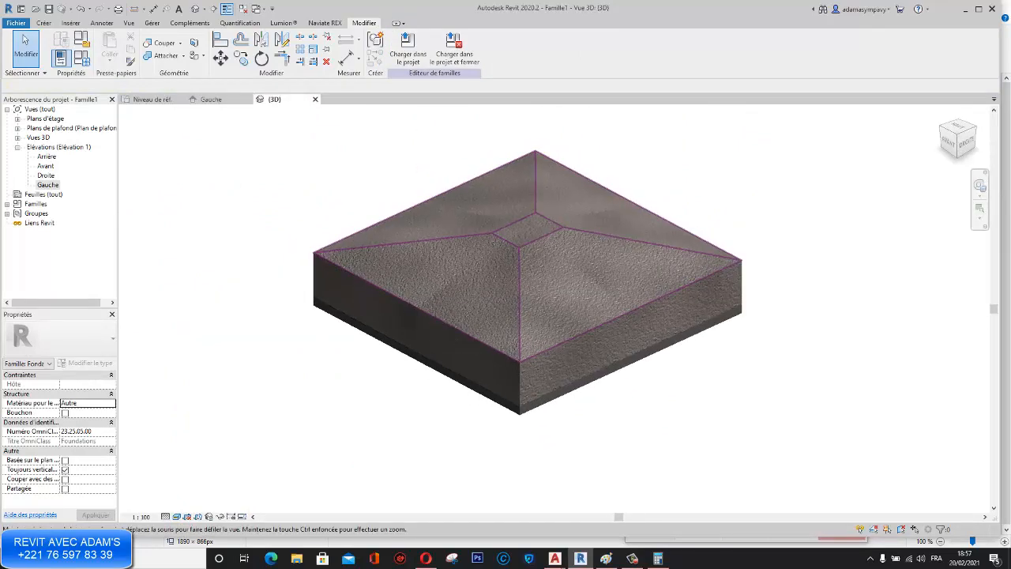
pyautogui.keyDown('shift'); pyautogui.moveTo(521, 284); pyautogui.dragTo(785, 272, button='middle'); pyautogui.keyUp('shift')
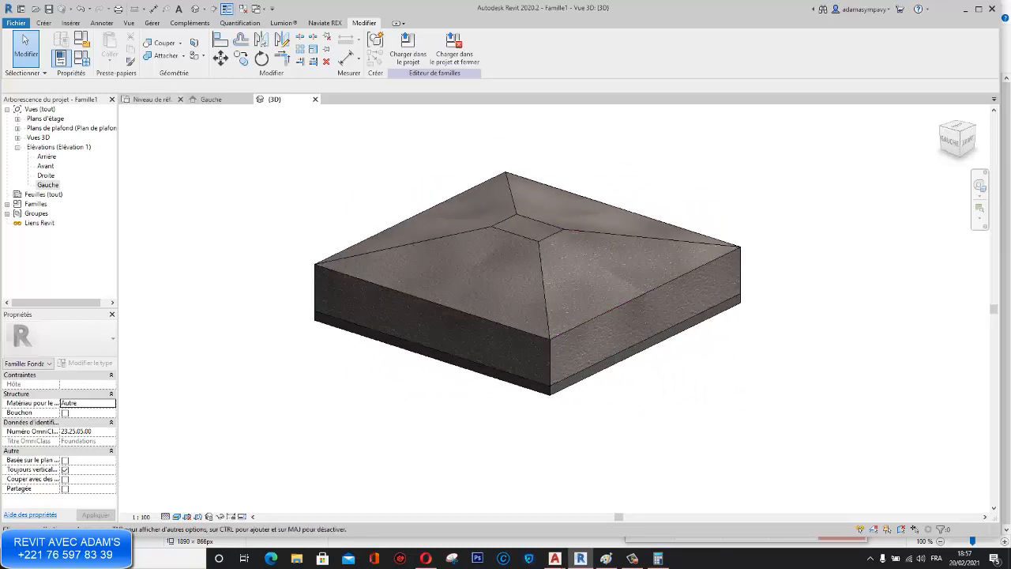
pyautogui.hotkey('ctrl', 'Tab')
pyautogui.scroll(-3, 487, 249)
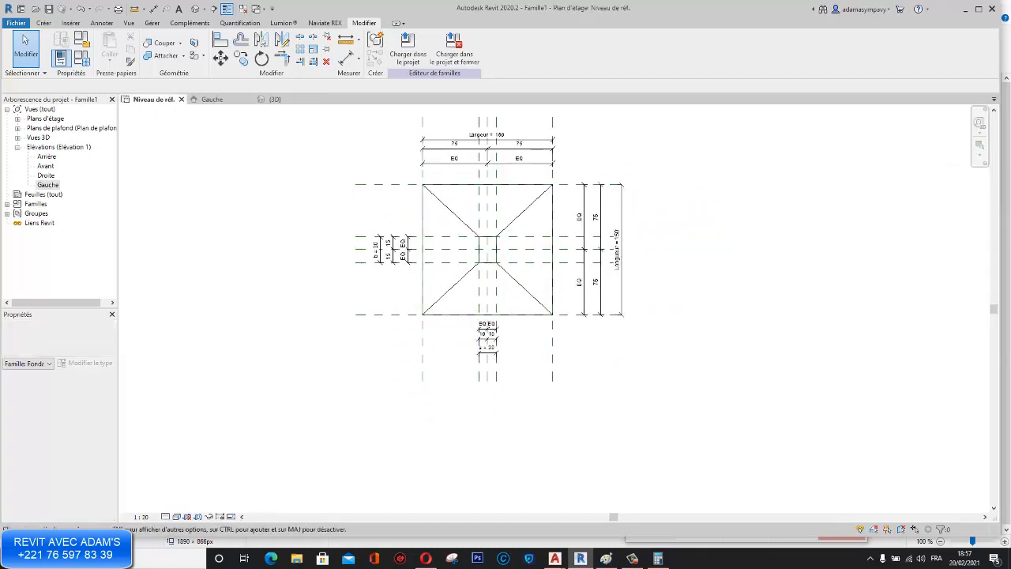
pyautogui.hotkey('ctrl', 'Tab')
pyautogui.scroll(-2, 549, 270)
pyautogui.moveTo(548, 269); pyautogui.dragTo(534, 331, button='middle')
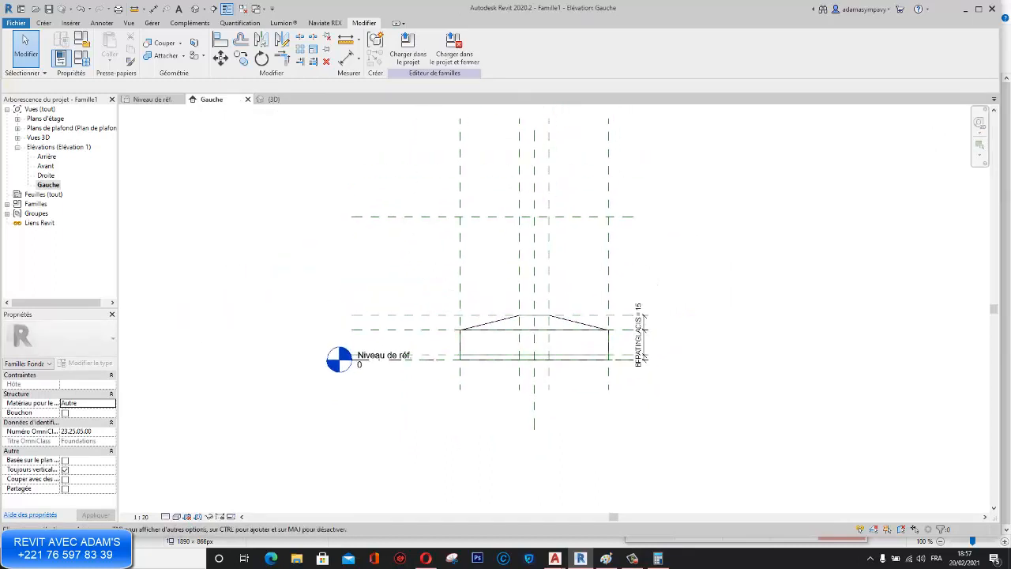
pyautogui.scroll(4, 538, 226)
pyautogui.scroll(-3, 480, 295)
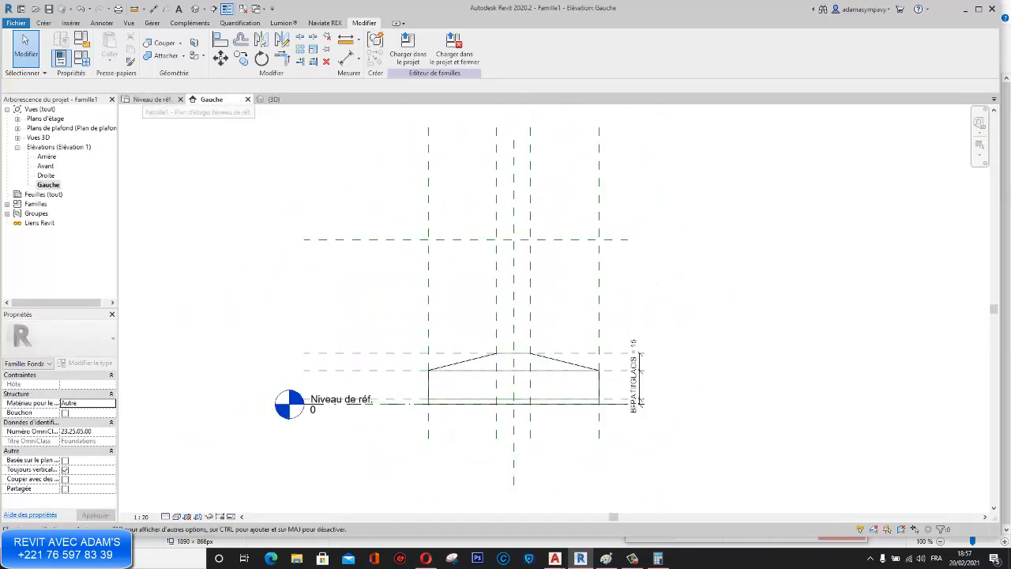
# Step: Set reference plane n3 as the active work plane in the Niveau de réf. plan view
pyautogui.click(147, 100)
pyautogui.moveTo(505, 245); pyautogui.dragTo(505, 303, button='middle')
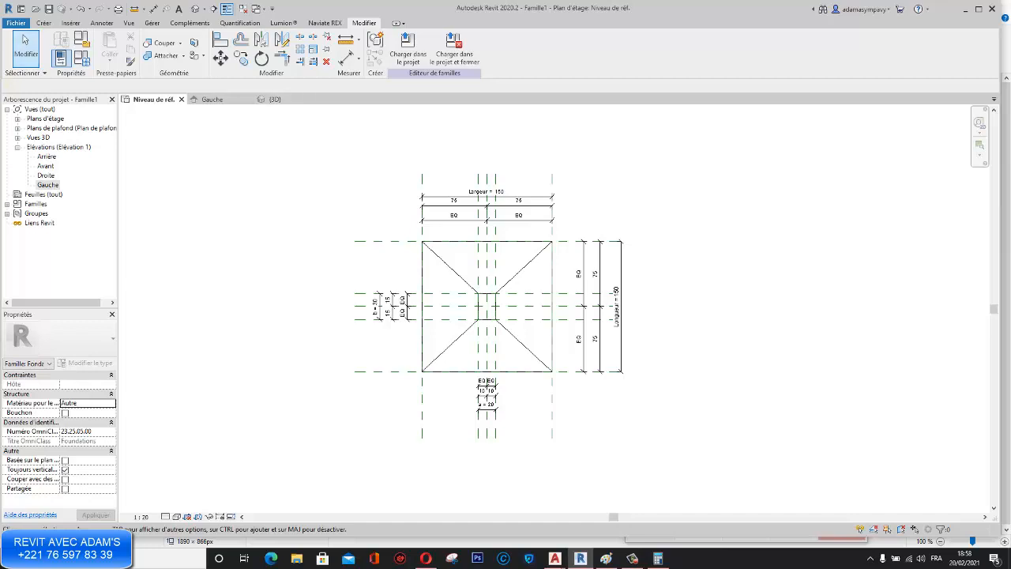
pyautogui.click(44, 23)
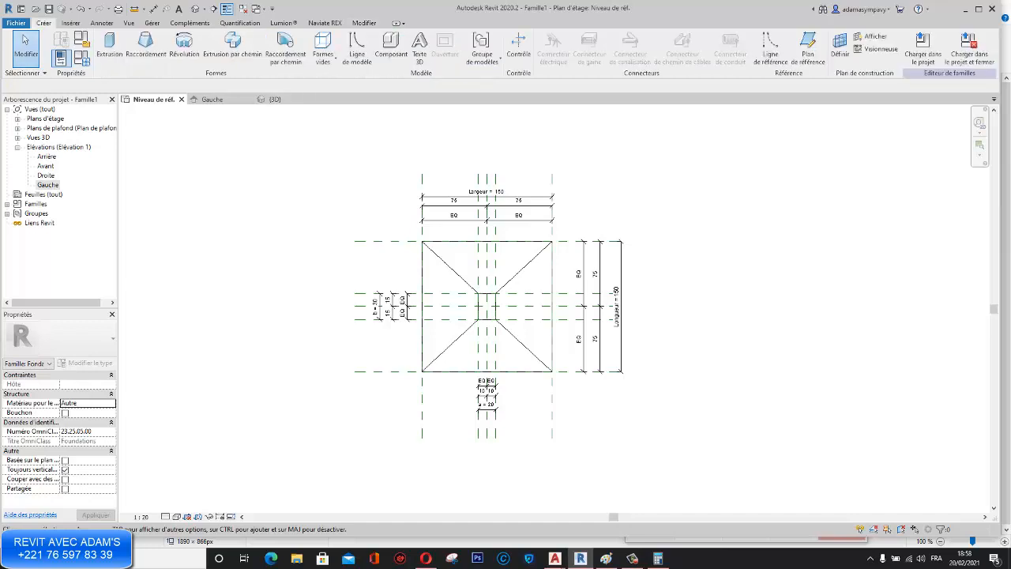
pyautogui.click(839, 49)
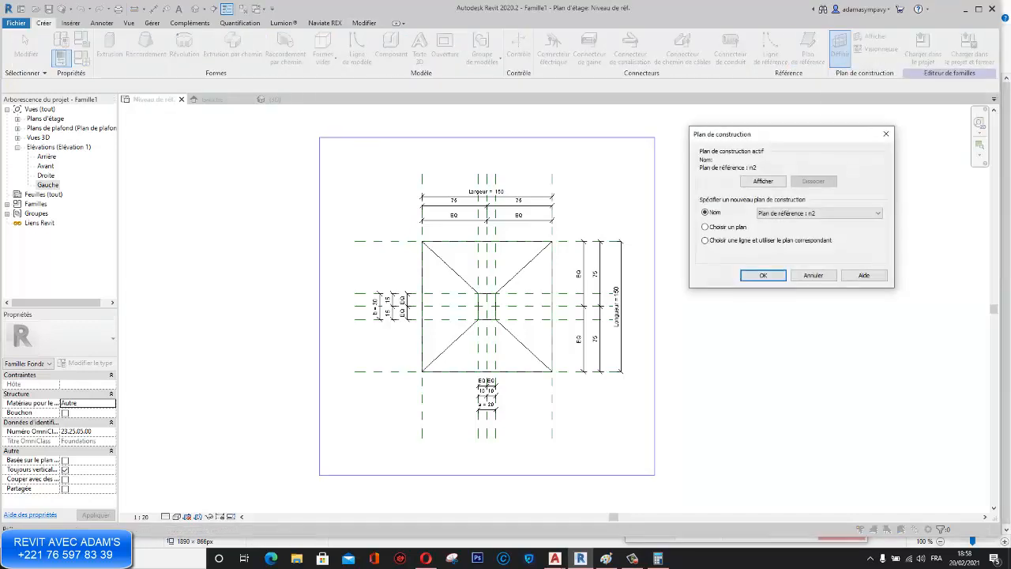
pyautogui.click(818, 213)
pyautogui.click(819, 257)
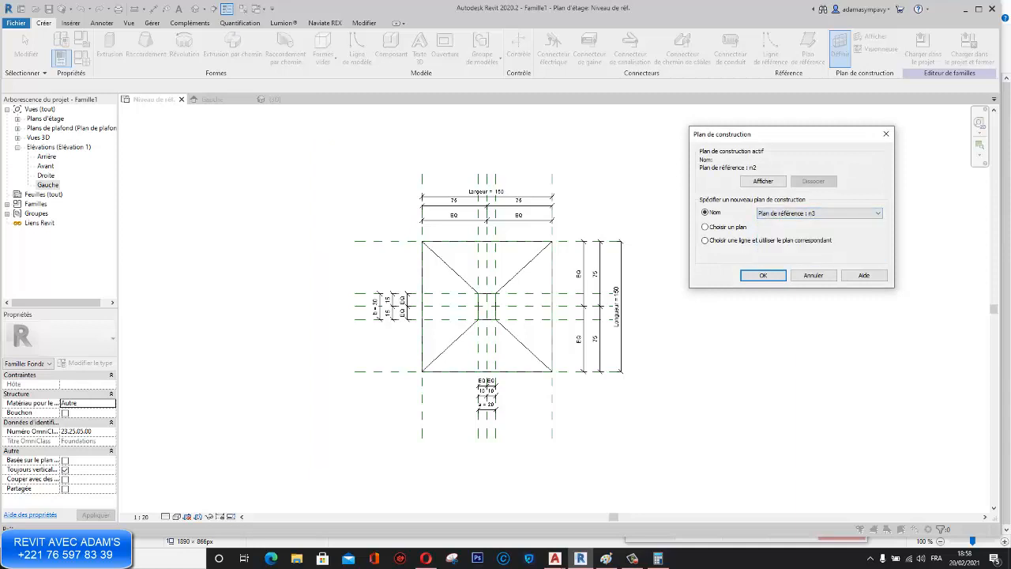
pyautogui.click(762, 275)
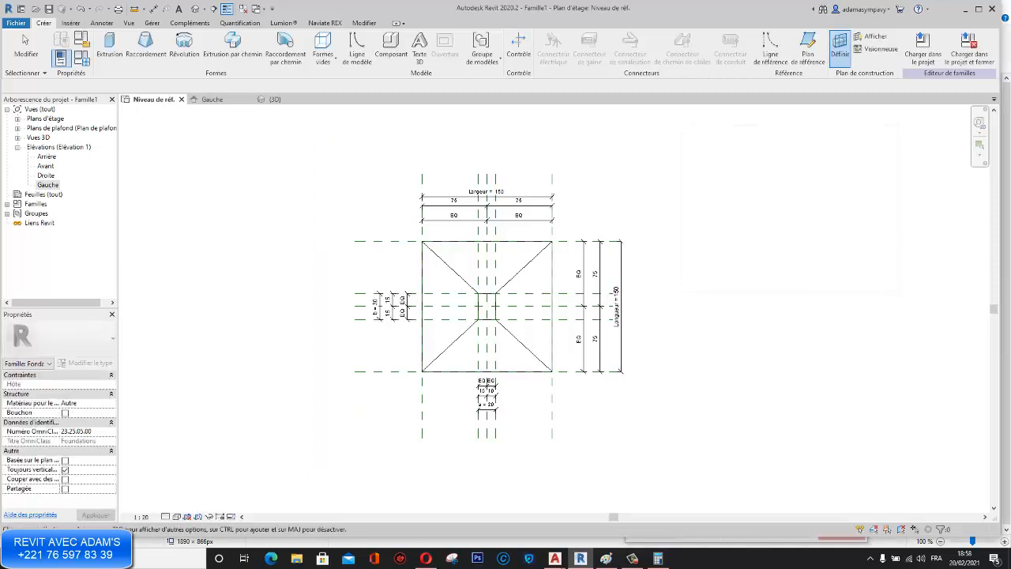
# Step: Create an extrusion from a 20 by 30 rectangle traced over the flat top of the sloped footing in the plan view
pyautogui.click(110, 47)
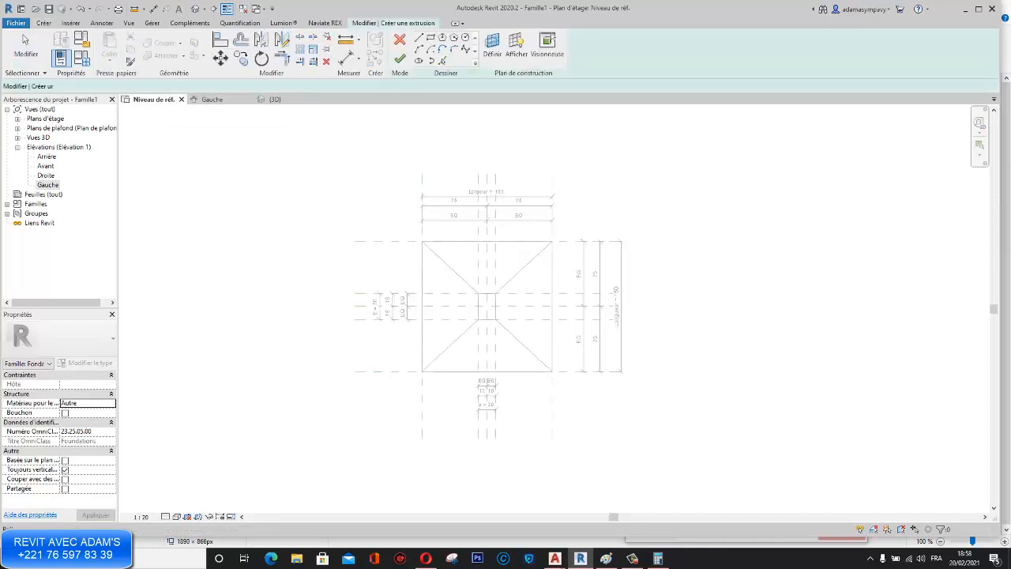
pyautogui.scroll(2, 481, 311)
pyautogui.click(431, 37)
pyautogui.scroll(2, 522, 315)
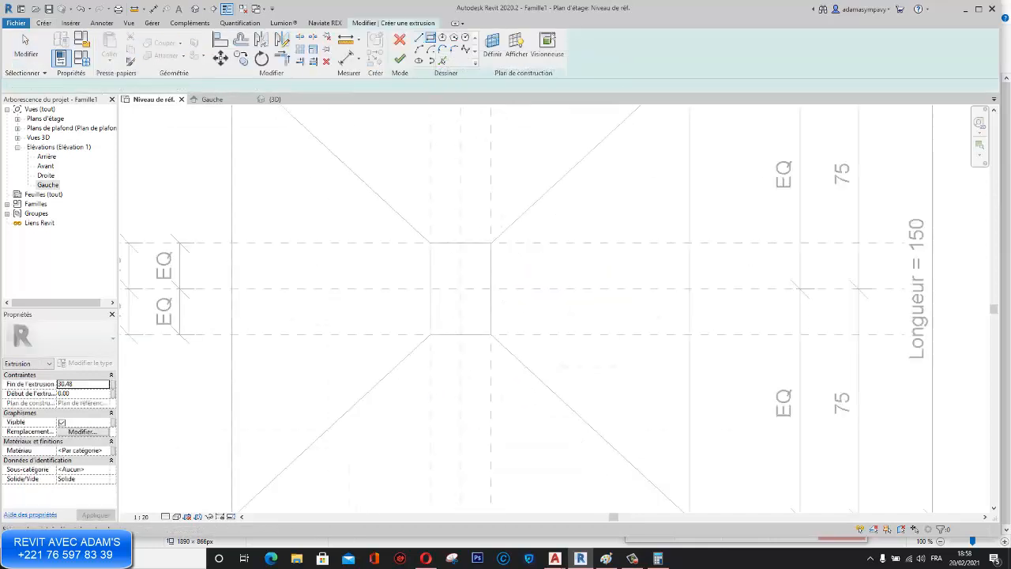
pyautogui.click(431, 243)
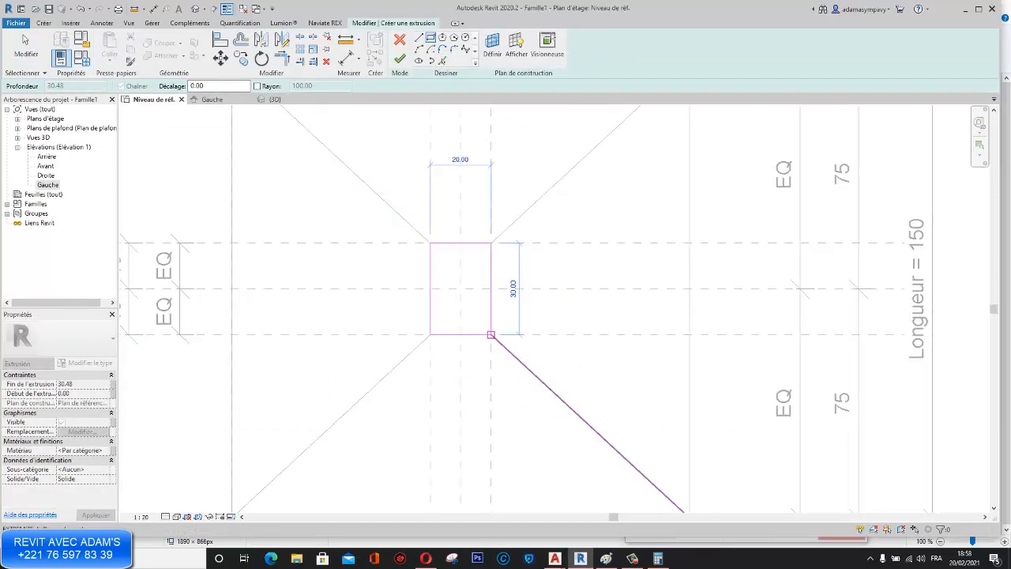
pyautogui.click(490, 334)
pyautogui.click(400, 58)
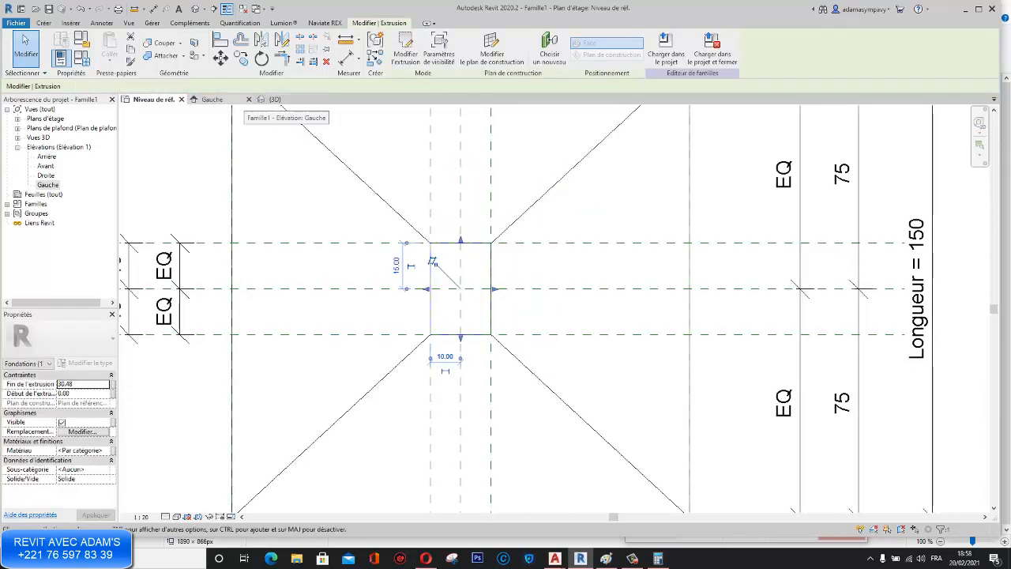
# Step: In the Gauche elevation, associate the column extrusion's end with the AMORCE family parameter
pyautogui.click(212, 100)
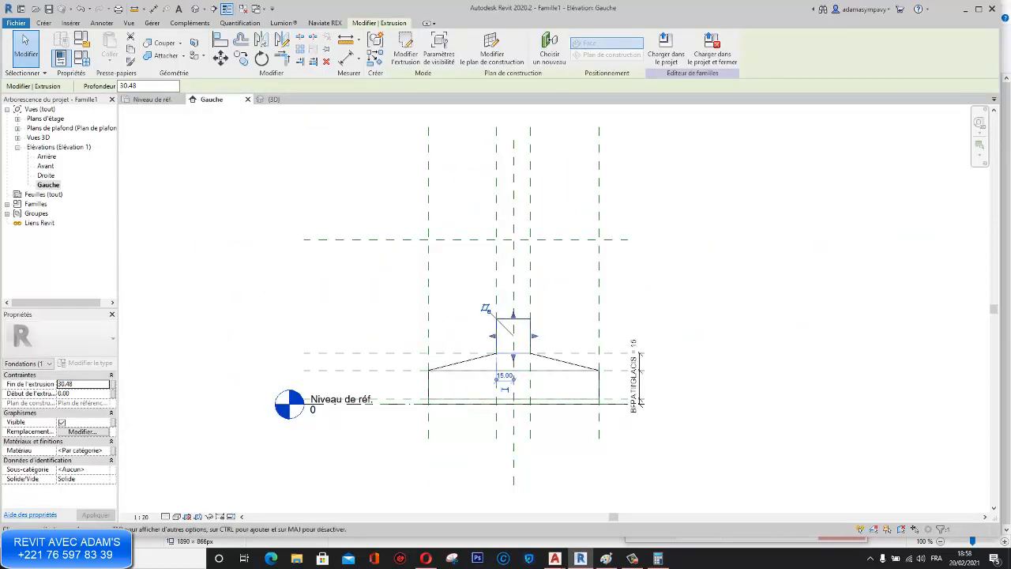
pyautogui.click(113, 383)
pyautogui.click(431, 247)
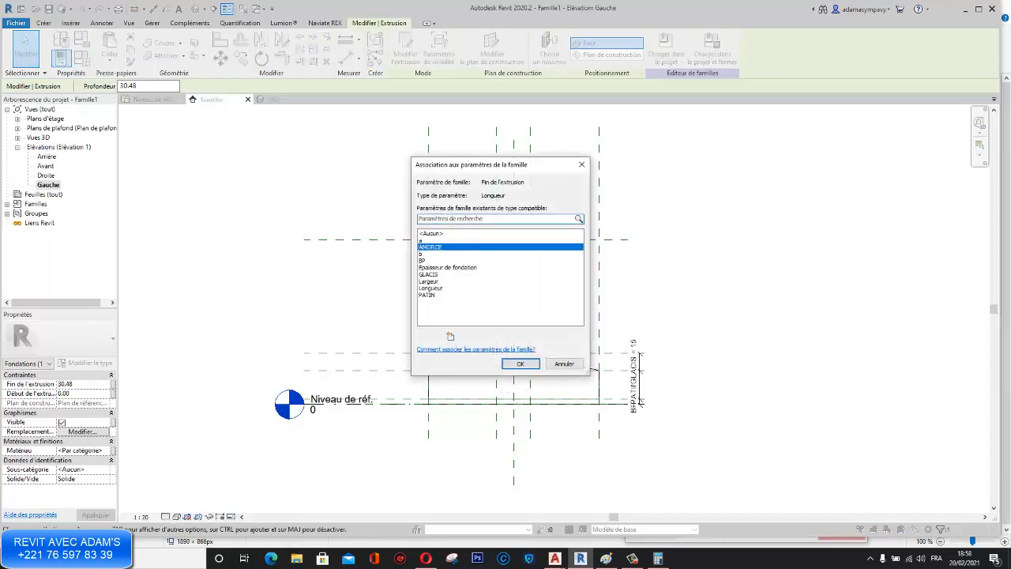
pyautogui.click(519, 363)
pyautogui.press('Escape')
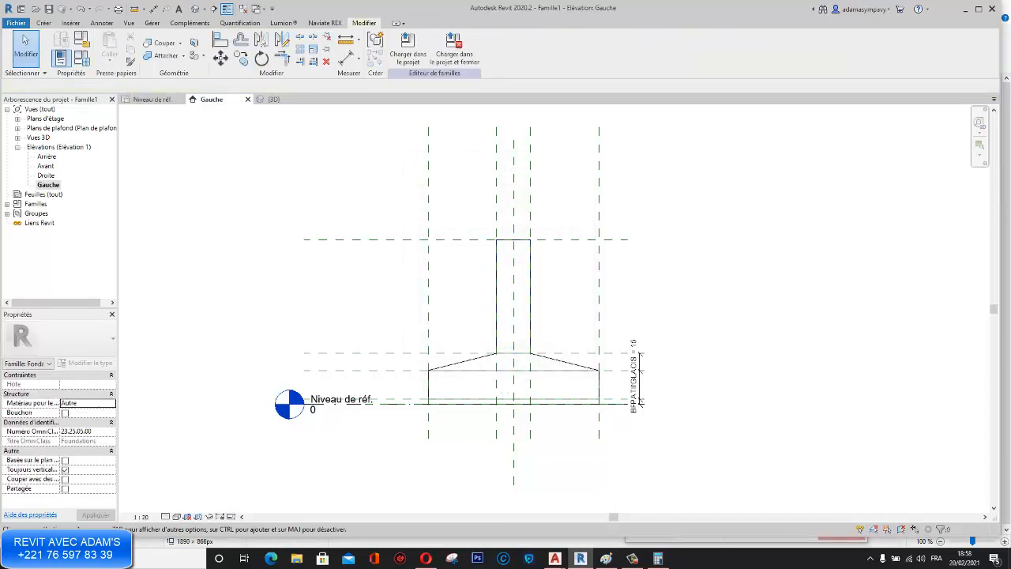
# Step: Add an aligned dimension between the reference plane at the top of the slope and the uppermost reference plane
pyautogui.click(346, 59)
pyautogui.scroll(3, 597, 306)
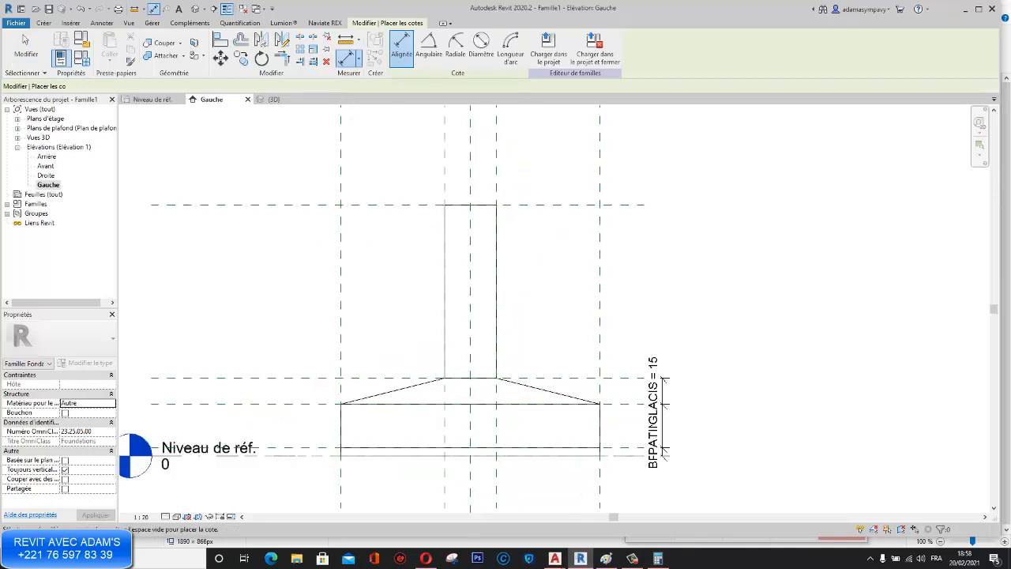
pyautogui.click(620, 378)
pyautogui.click(620, 204)
pyautogui.click(629, 286)
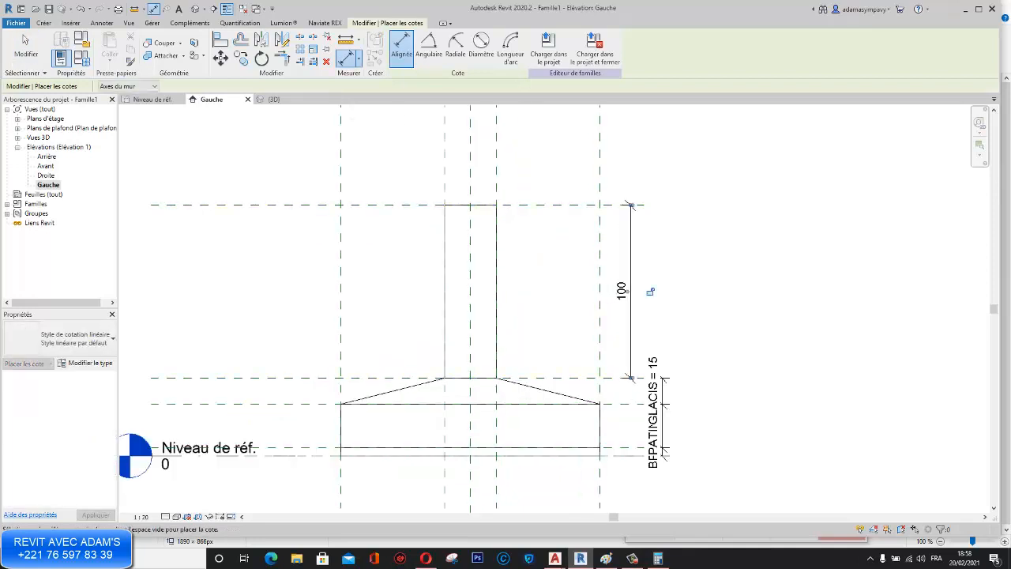
pyautogui.rightClick(742, 210)
pyautogui.click(771, 217)
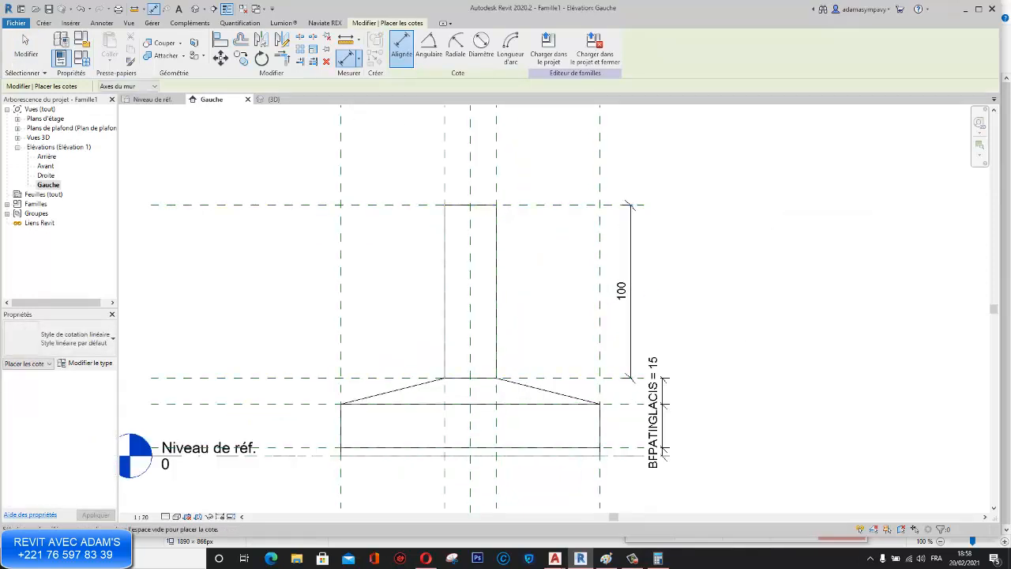
pyautogui.rightClick(766, 218)
pyautogui.click(782, 222)
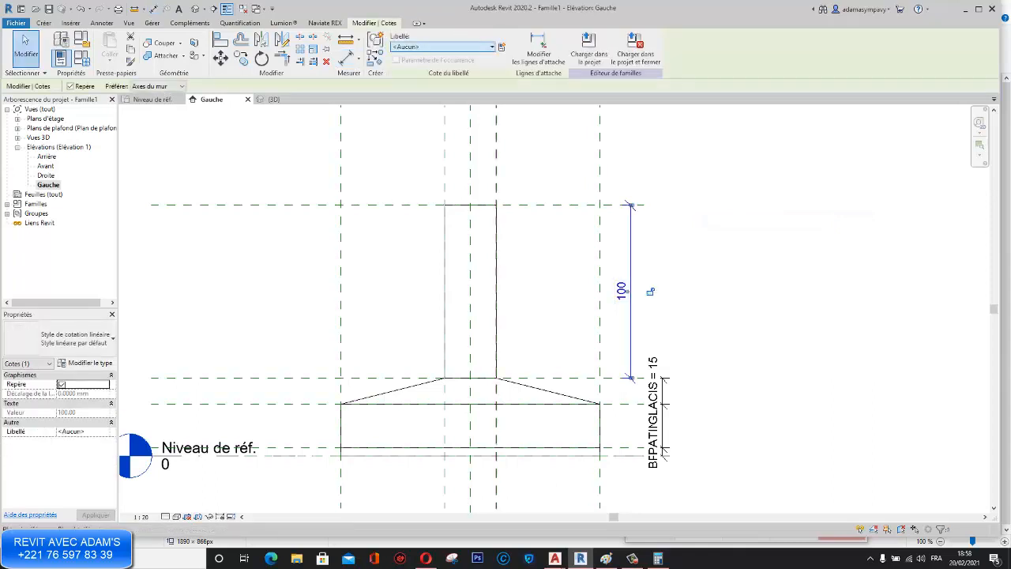
# Step: Label the column height dimension in the Gauche elevation with the AMORCE parameter
pyautogui.click(458, 46)
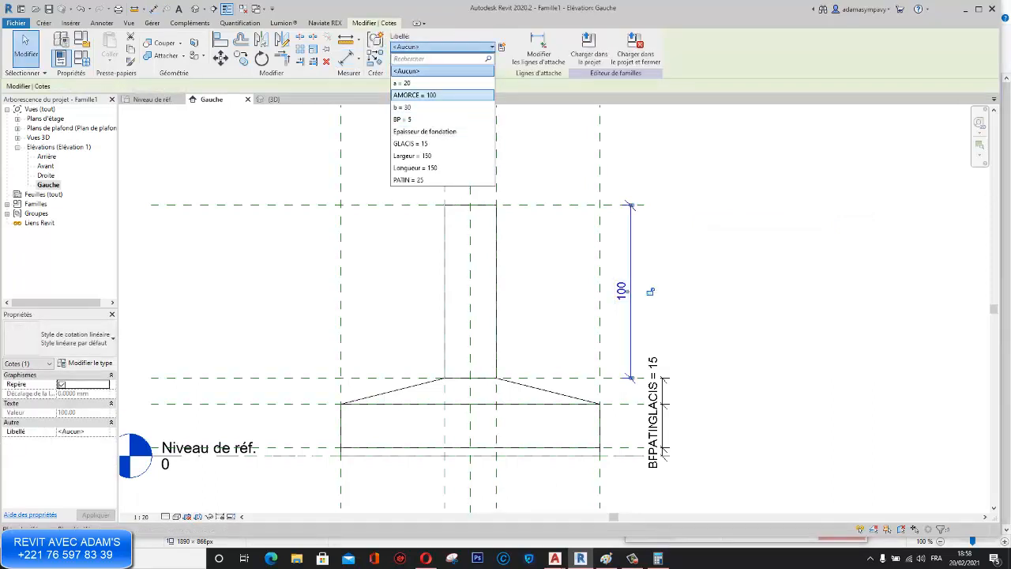
pyautogui.click(427, 95)
pyautogui.click(565, 162)
pyautogui.scroll(-2, 606, 169)
pyautogui.moveTo(605, 244); pyautogui.dragTo(608, 197, button='middle')
pyautogui.scroll(1, 608, 197)
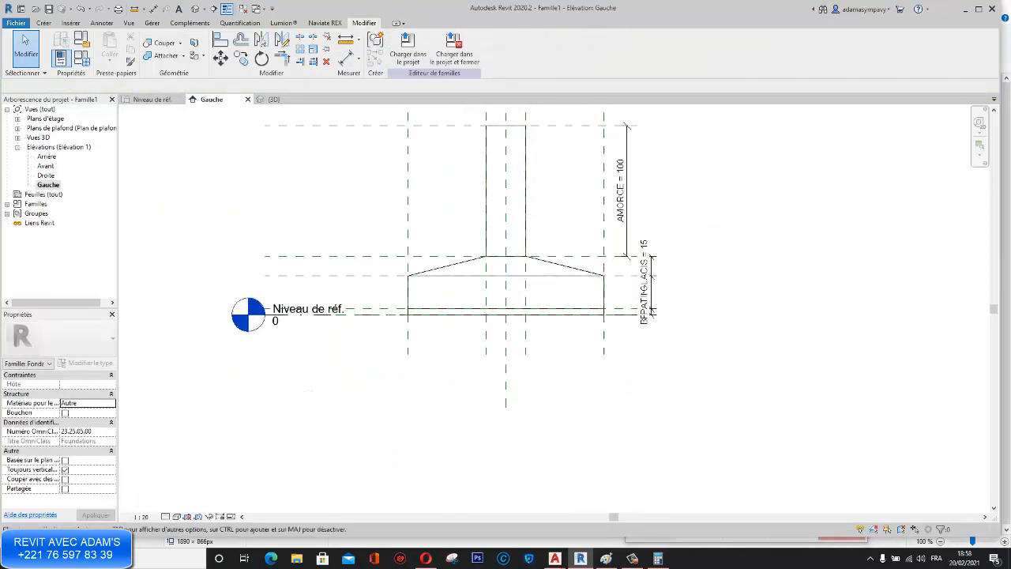
# Step: Assign the B25 material to the column extrusion in the 3D view
pyautogui.click(273, 98)
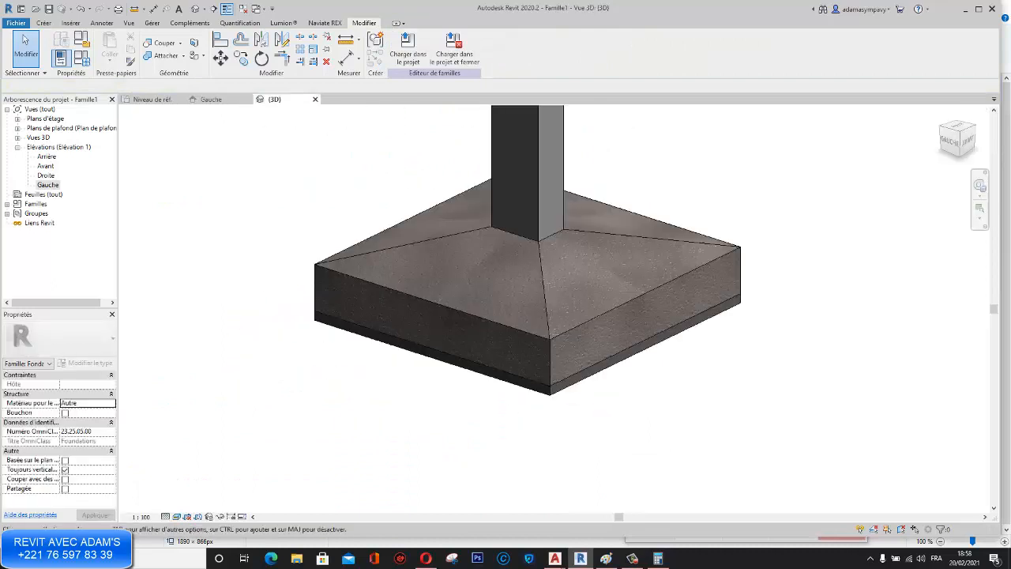
pyautogui.click(527, 157)
pyautogui.scroll(-2, 382, 293)
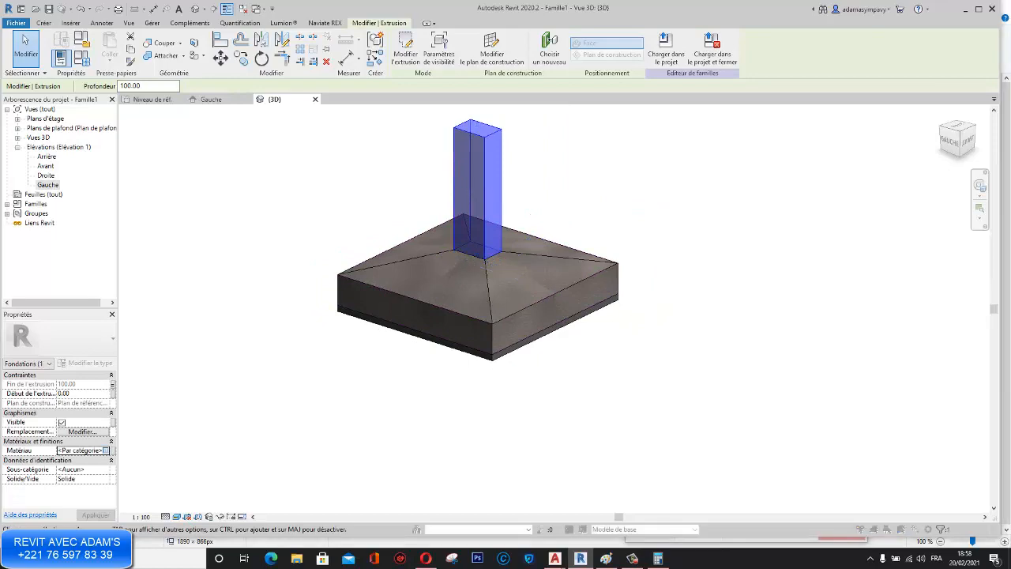
pyautogui.click(106, 450)
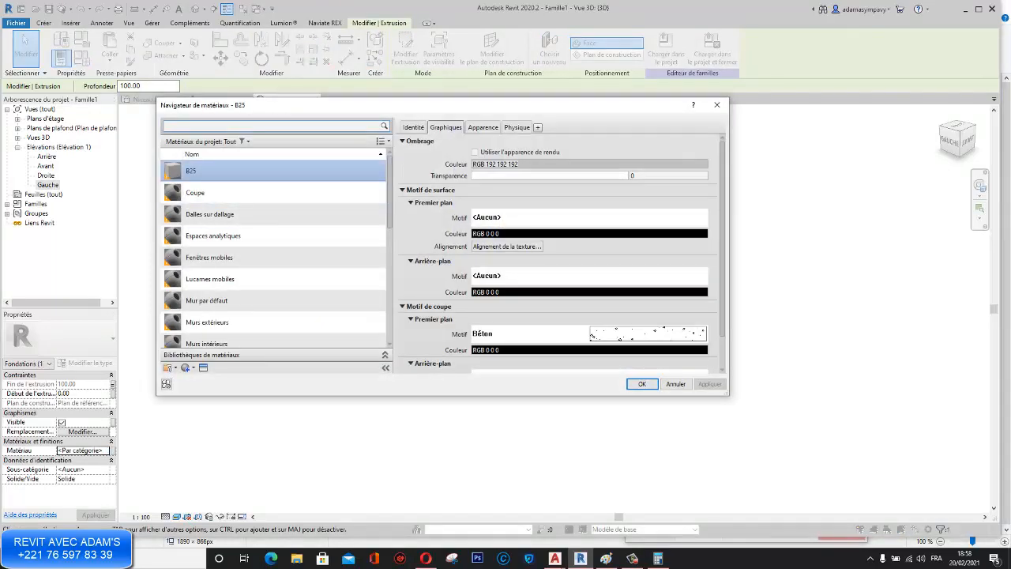
pyautogui.click(641, 383)
pyautogui.press('Escape')
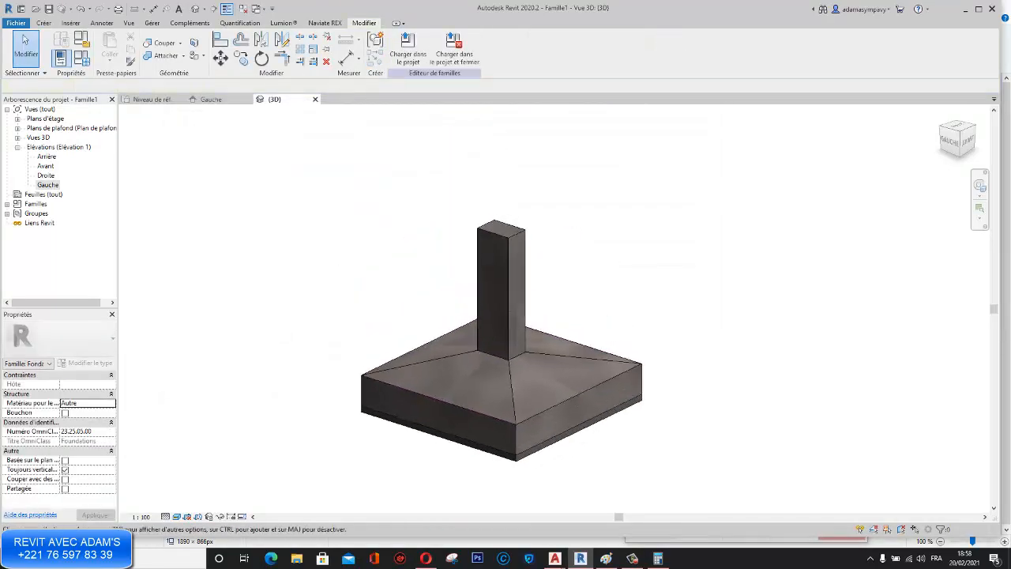
# Step: Examine the footing and its column stub in the 3D view
pyautogui.scroll(3, 478, 432)
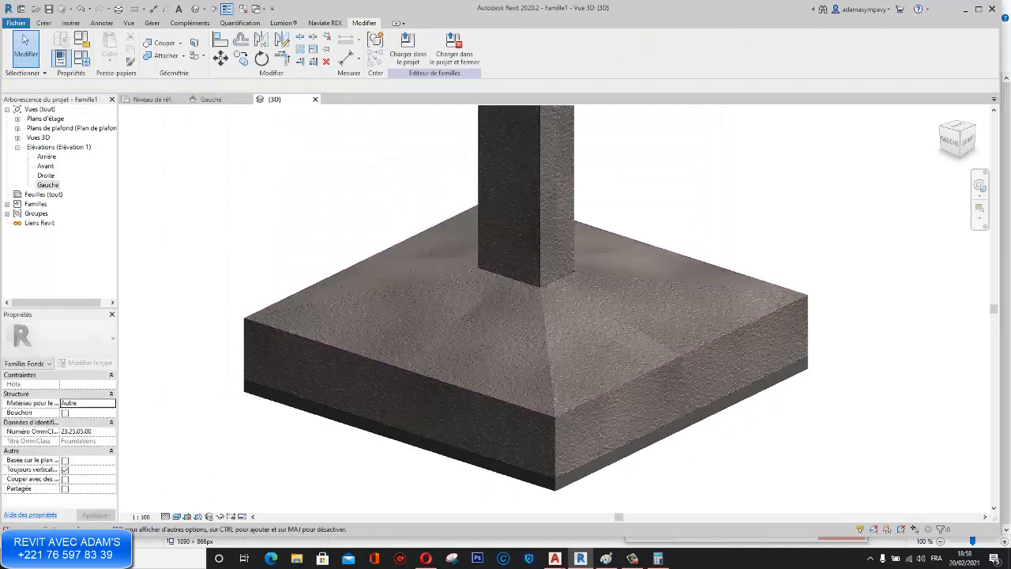
pyautogui.scroll(-2, 552, 398)
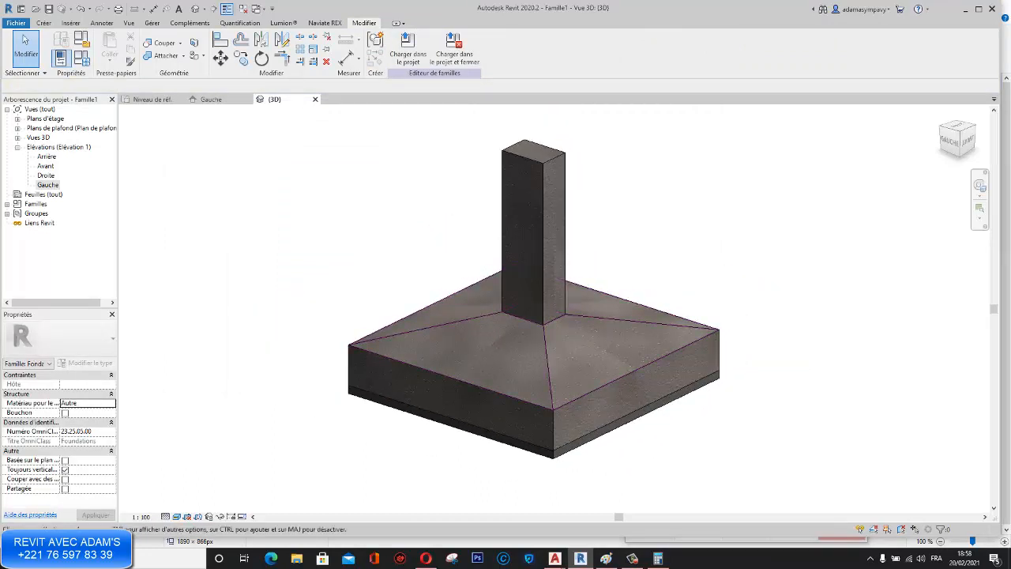
pyautogui.moveTo(576, 379); pyautogui.dragTo(616, 414, button='middle')
pyautogui.click(545, 239)
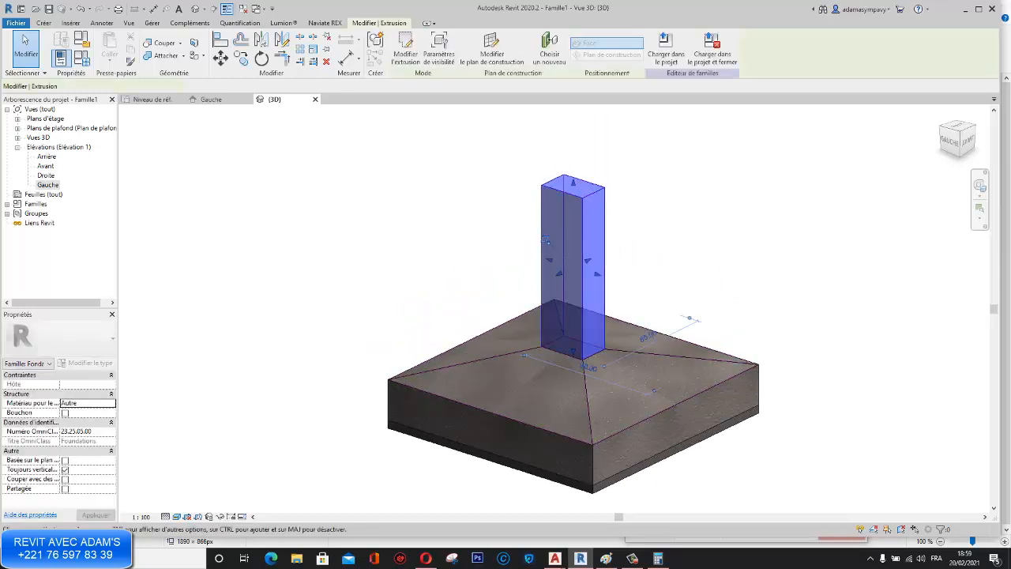
pyautogui.scroll(-3, 531, 342)
pyautogui.press('Escape')
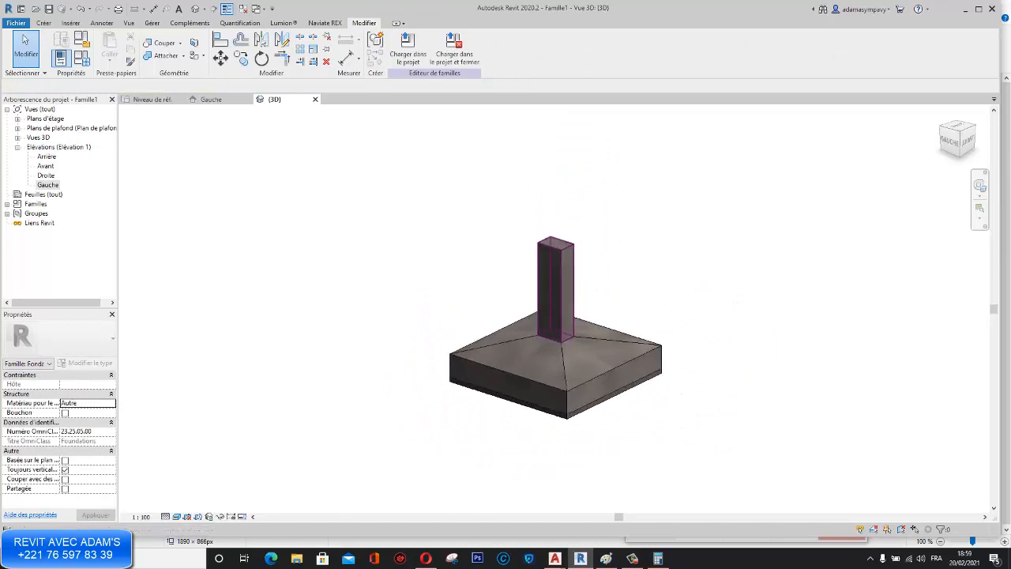
pyautogui.scroll(4, 557, 242)
pyautogui.scroll(-2, 558, 242)
pyautogui.moveTo(558, 242); pyautogui.dragTo(555, 206, button='middle')
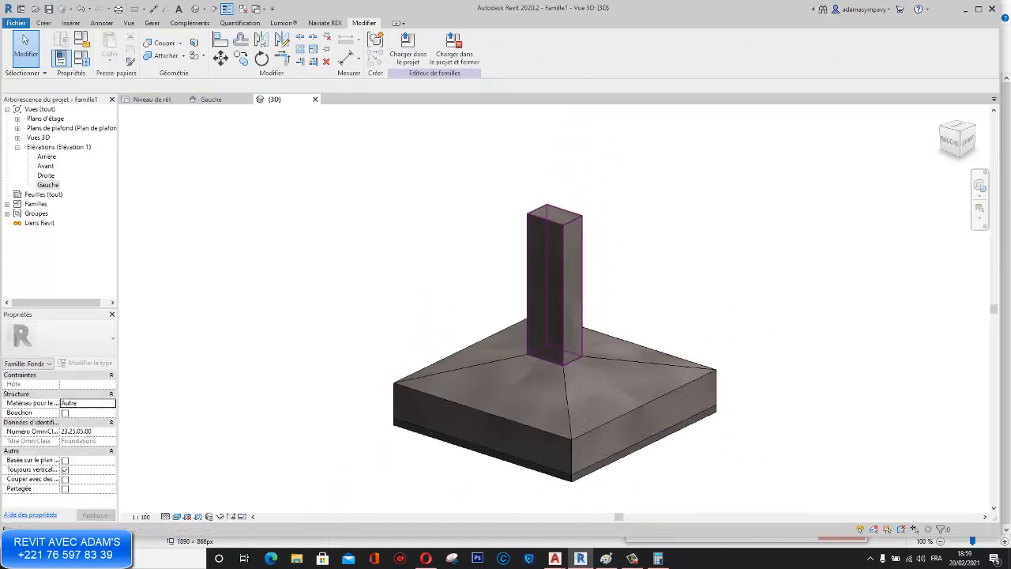
# Step: Delete the column extrusion standing on the sloped footing
pyautogui.click(526, 256)
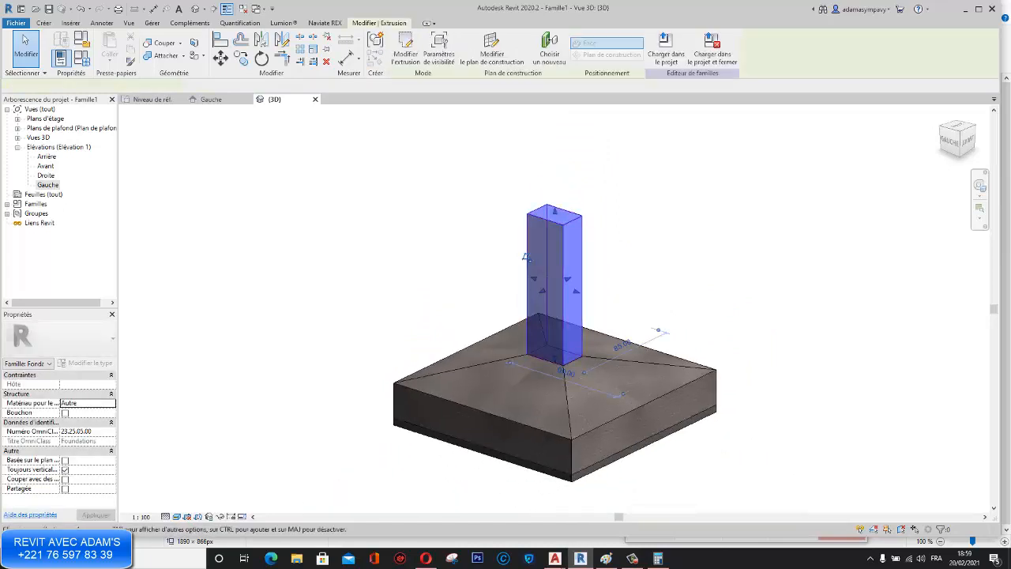
pyautogui.press('Delete')
pyautogui.scroll(-3, 486, 251)
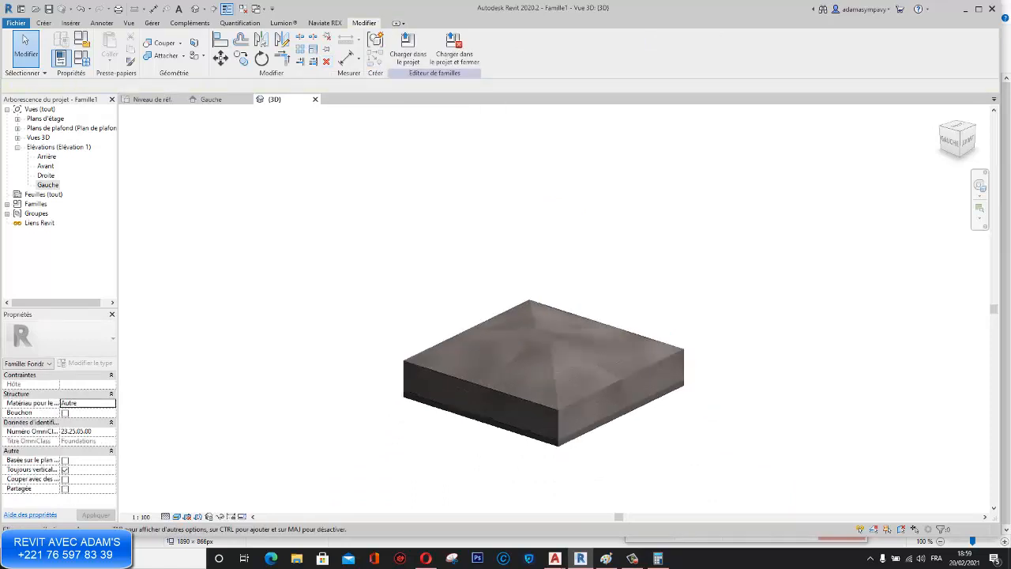
pyautogui.scroll(3, 498, 299)
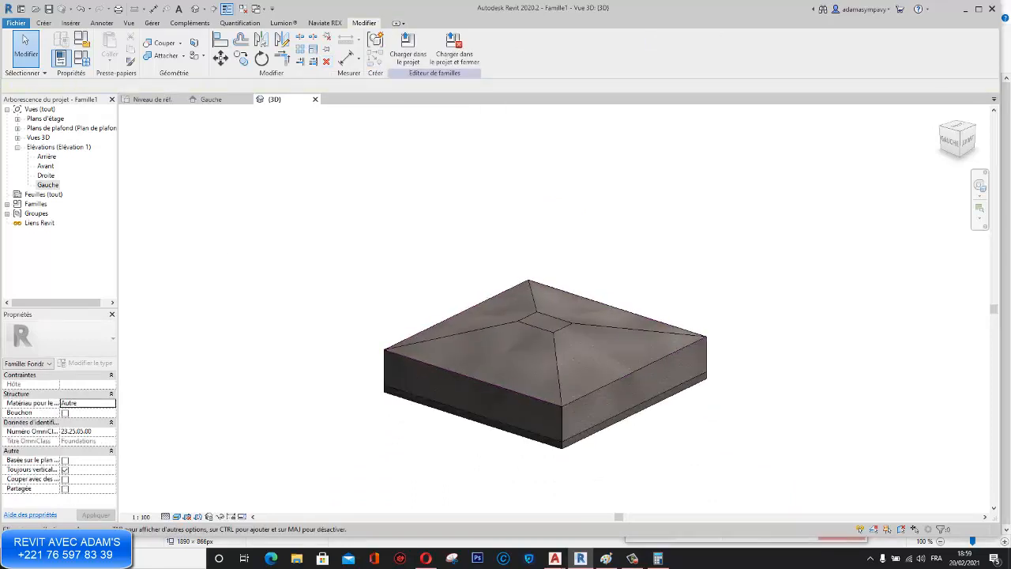
# Step: Save the family as S150X150X40 in the A PUBLIER folder on the Bureau
pyautogui.click(16, 23)
pyautogui.moveTo(40, 150)
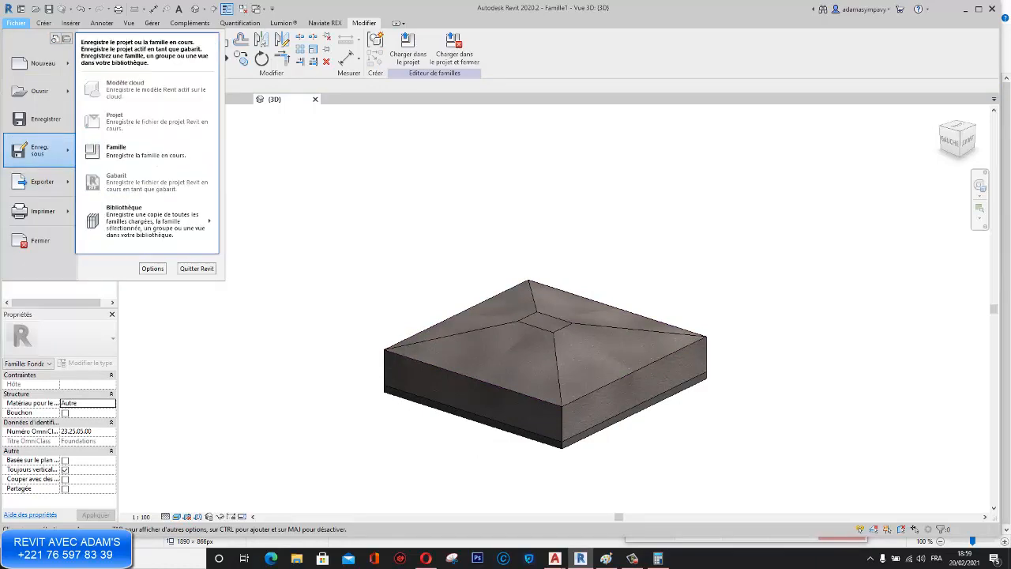
pyautogui.click(126, 151)
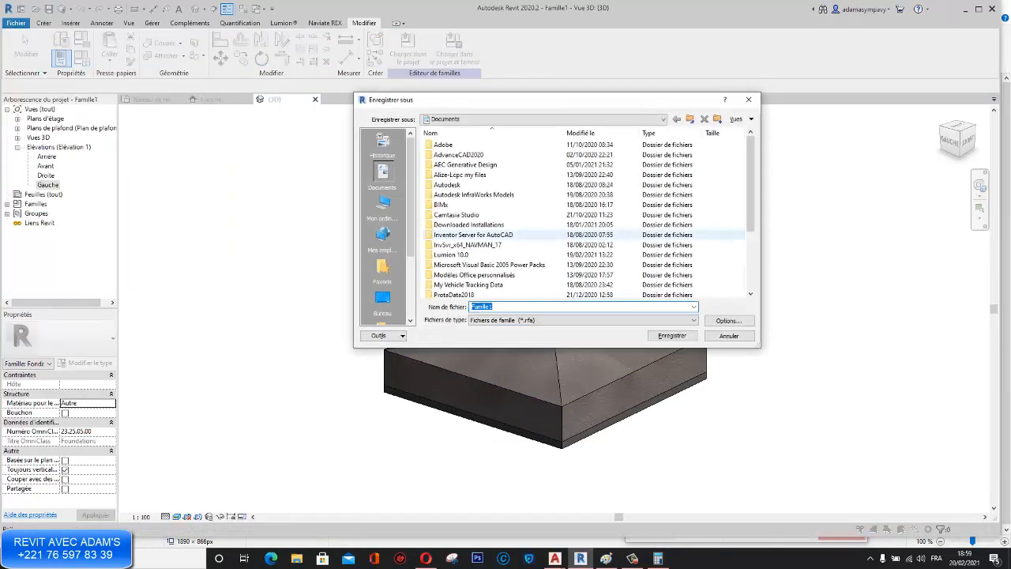
pyautogui.click(383, 206)
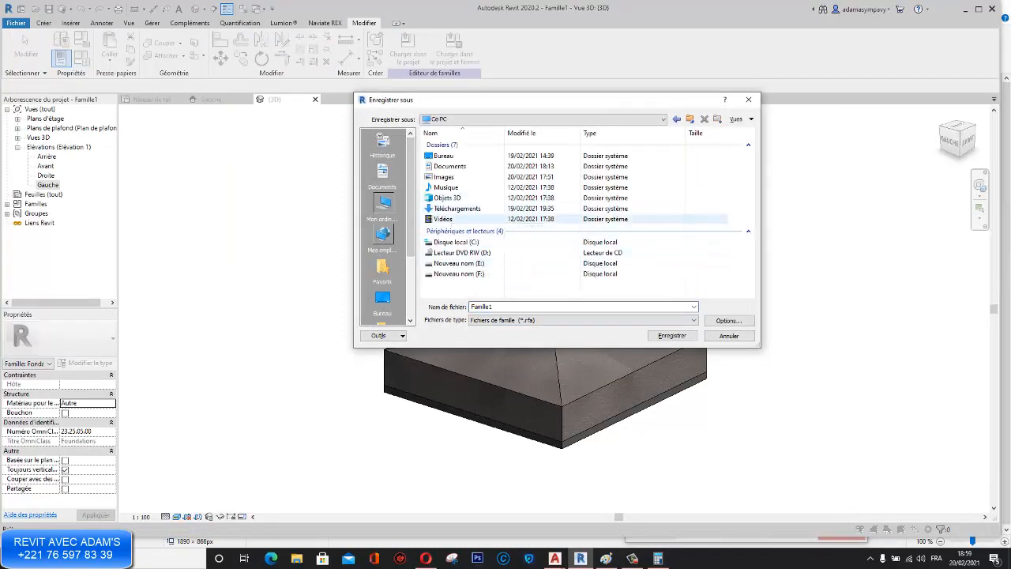
pyautogui.doubleClick(444, 156)
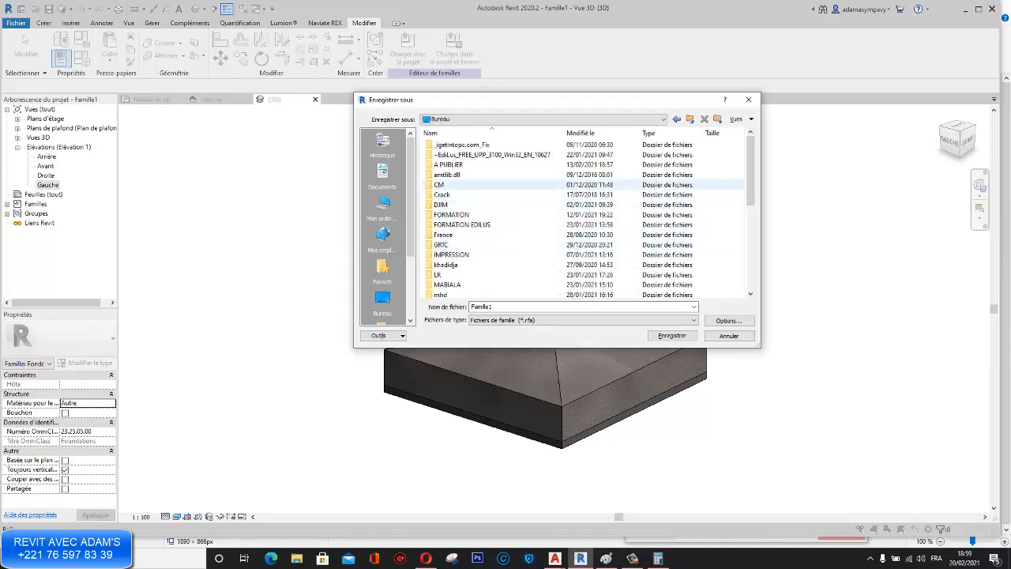
pyautogui.doubleClick(447, 164)
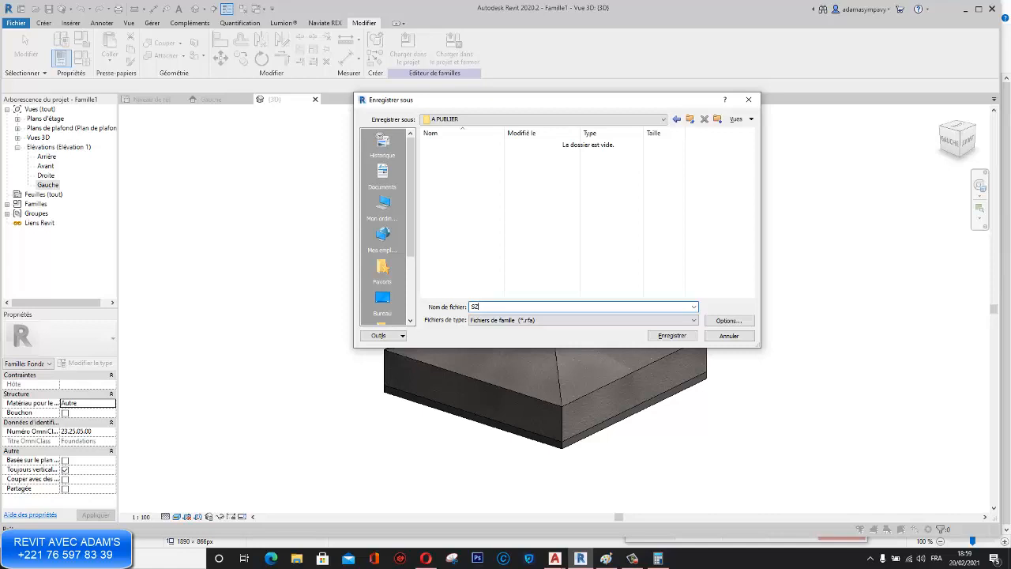
pyautogui.press('BackSpace')
pyautogui.write('150X150X40')
pyautogui.press('Return')
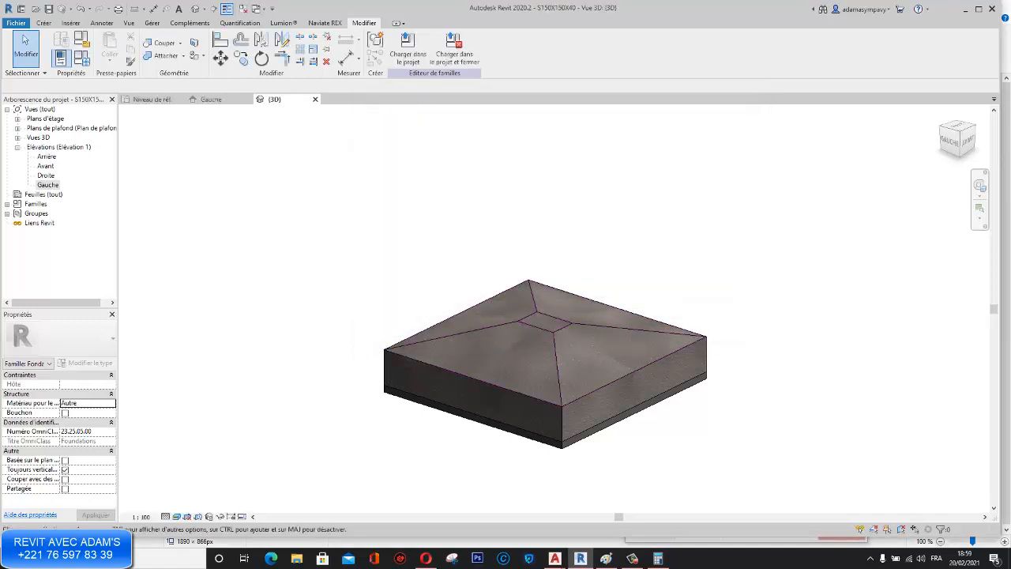
# Step: Open the project PROJET R+2.rvt and return to the footing family's Niveau de réf. plan
pyautogui.scroll(5, 559, 348)
pyautogui.scroll(-5, 521, 331)
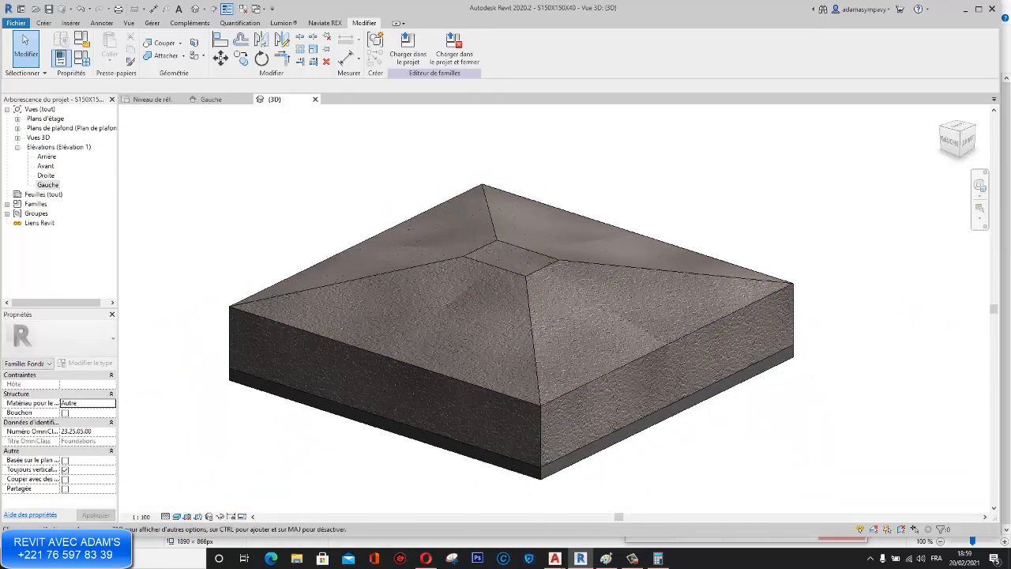
pyautogui.click(15, 23)
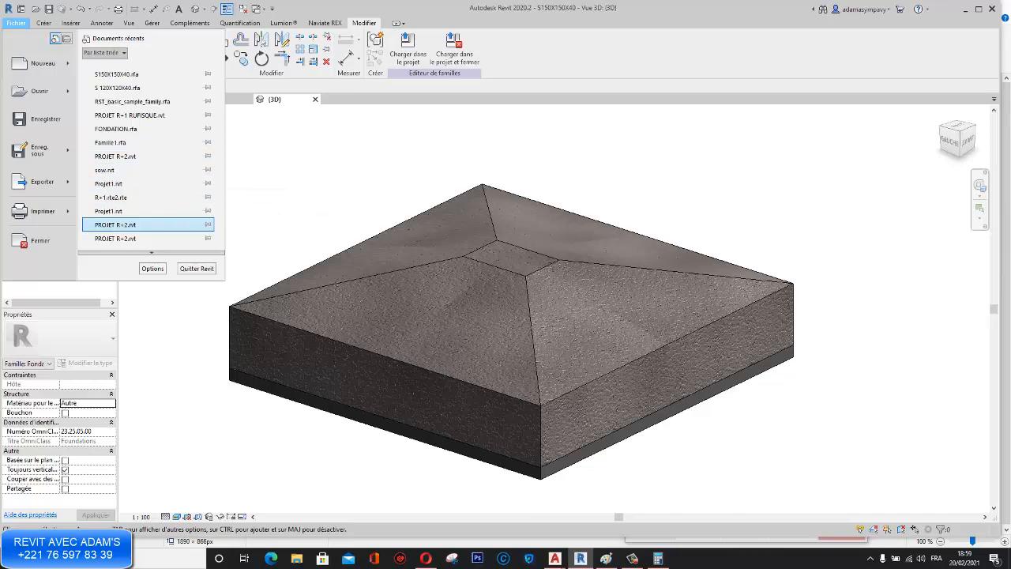
pyautogui.press('Escape')
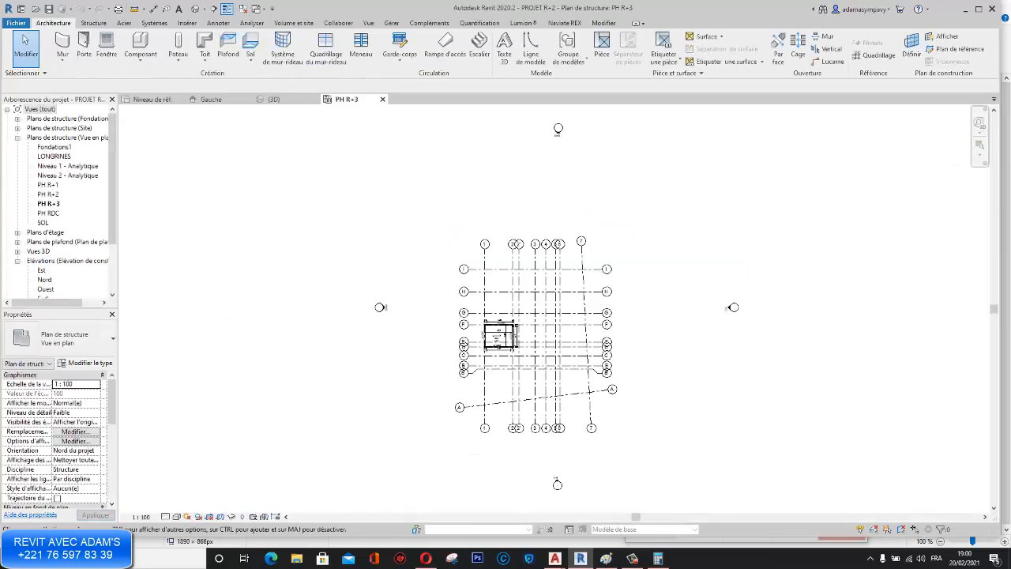
pyautogui.click(160, 100)
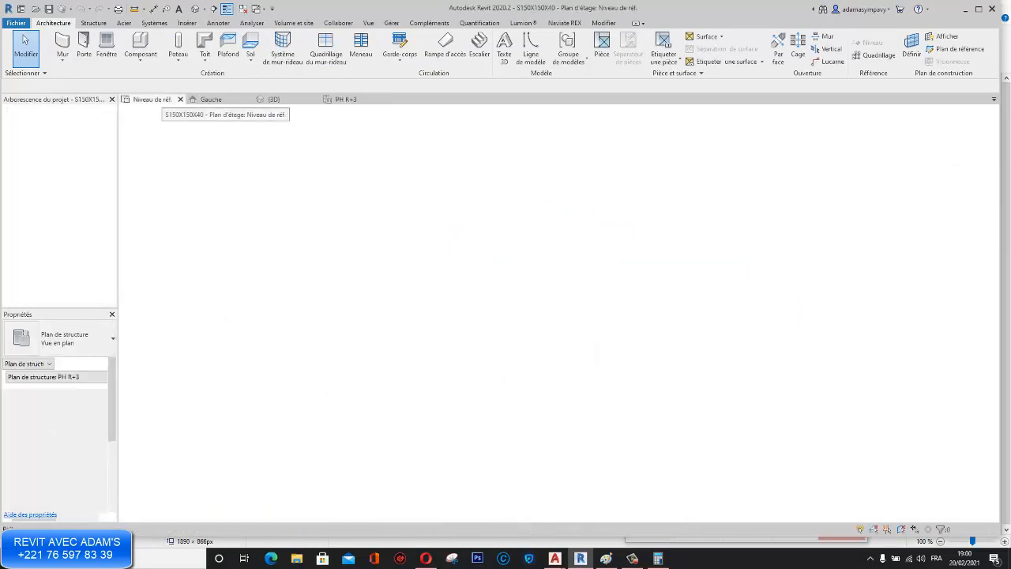
# Step: Examine the SOL and Fondations1 structural plans of PROJET R+2, including the footings along grid A
pyautogui.scroll(-3, 482, 269)
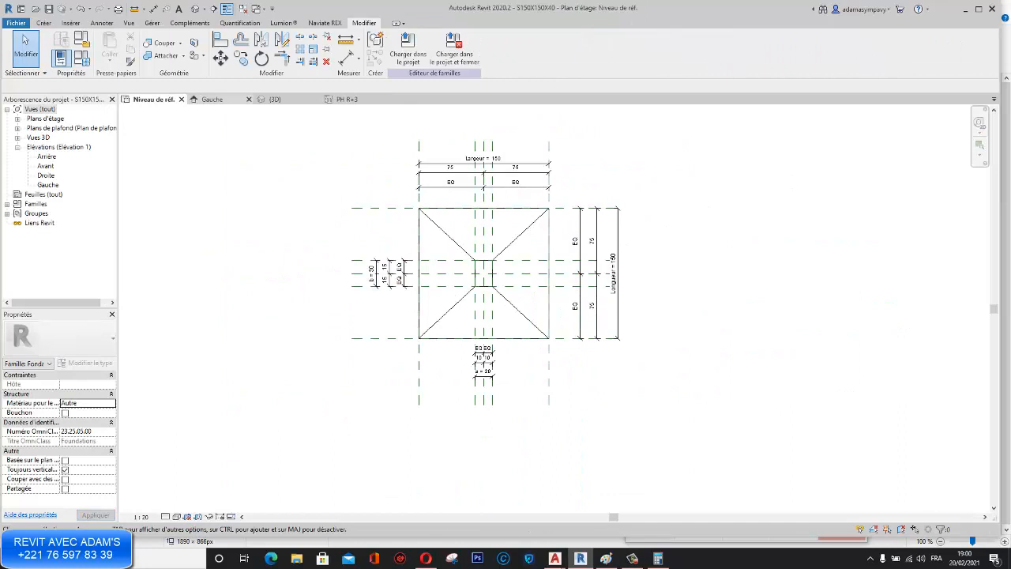
pyautogui.click(208, 100)
pyautogui.click(345, 100)
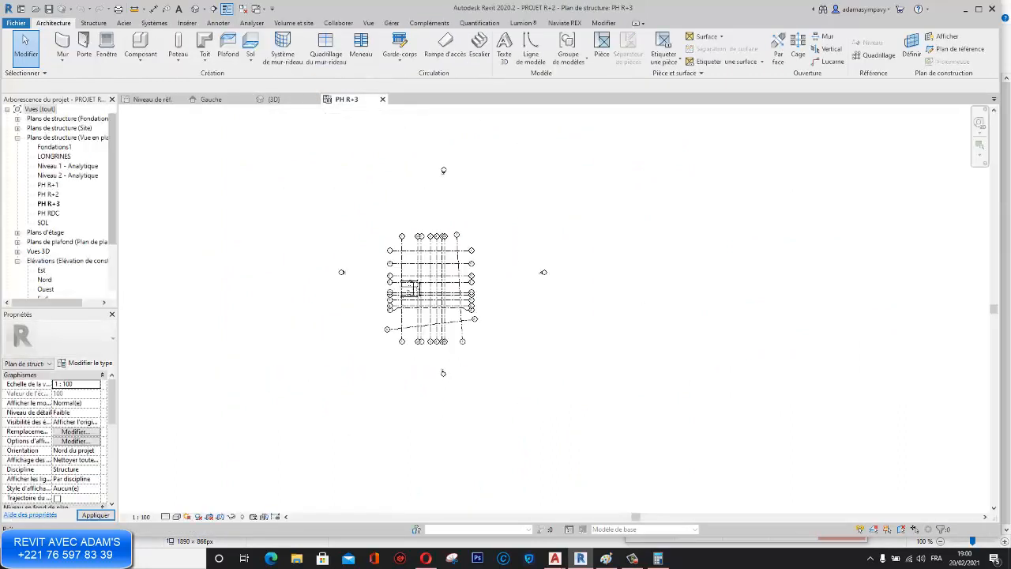
pyautogui.doubleClick(43, 223)
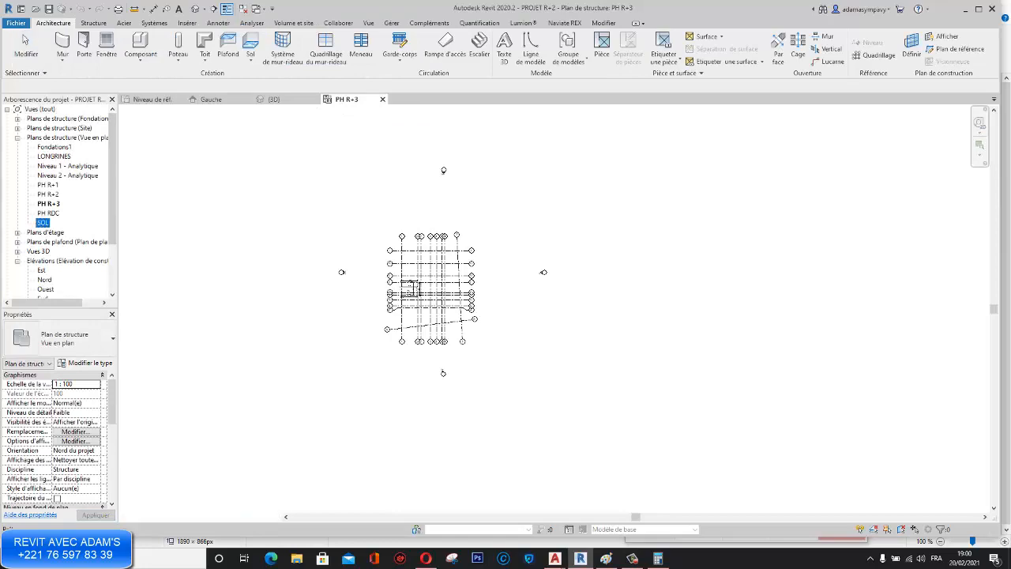
pyautogui.scroll(5, 433, 293)
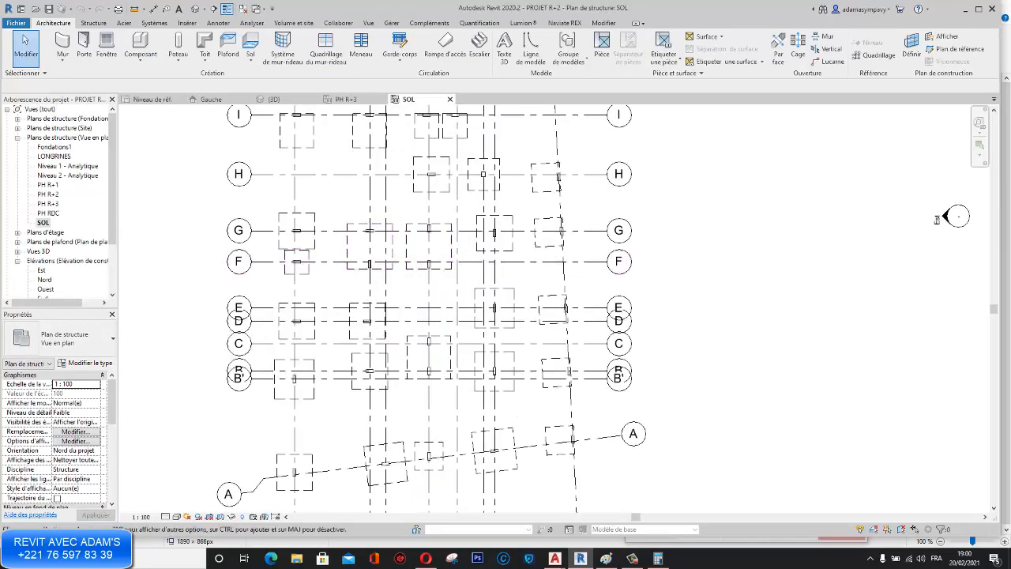
pyautogui.doubleClick(55, 147)
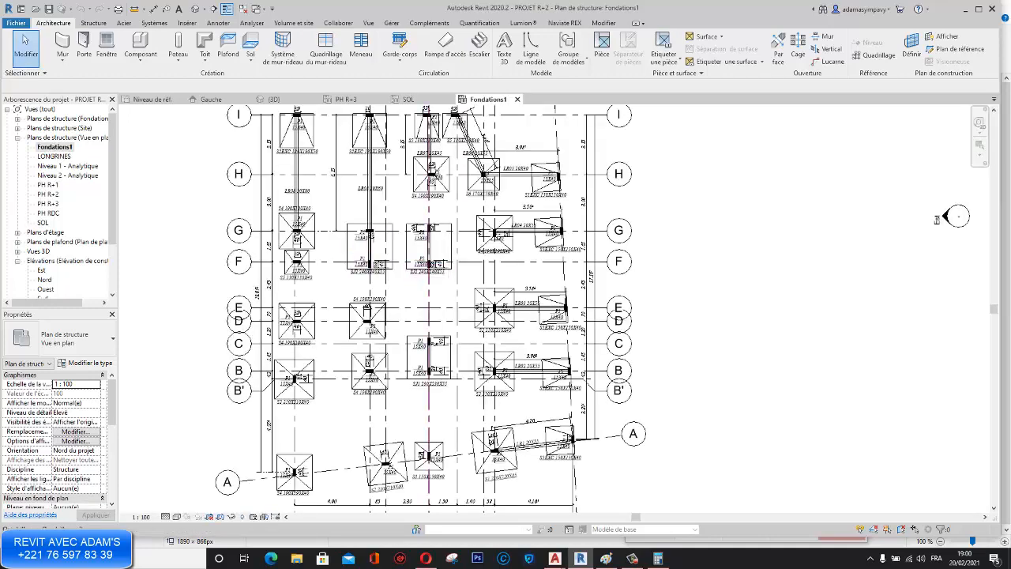
pyautogui.moveTo(397, 451)
pyautogui.mouseDown(button='middle')
pyautogui.moveTo(396, 386)
pyautogui.moveTo(449, 237)
pyautogui.mouseUp(button='middle')
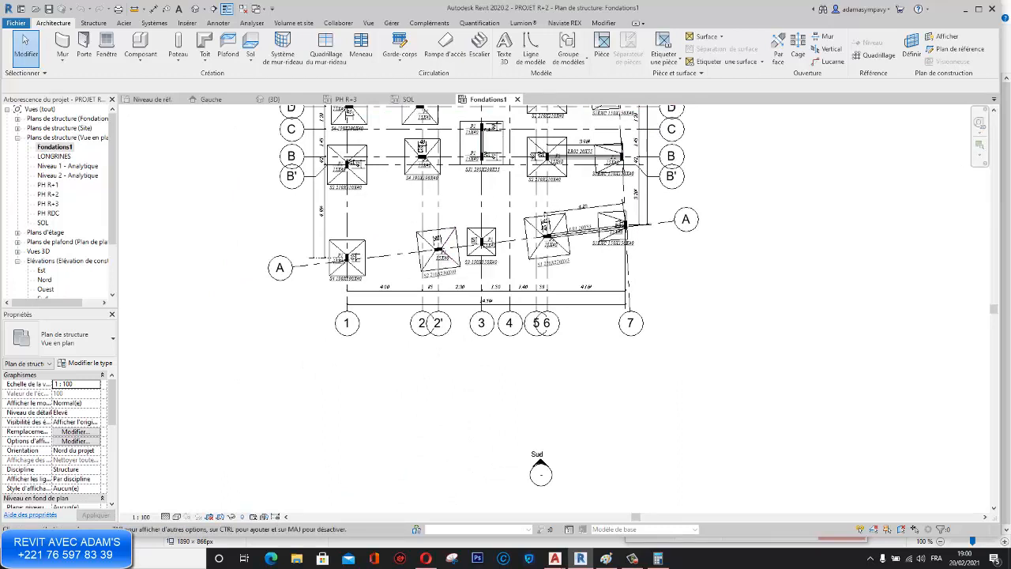
# Step: Open the recent R+1.rte2 project and examine the S1 150x150x40 footings along grid I in its FONDATION plan
pyautogui.click(15, 23)
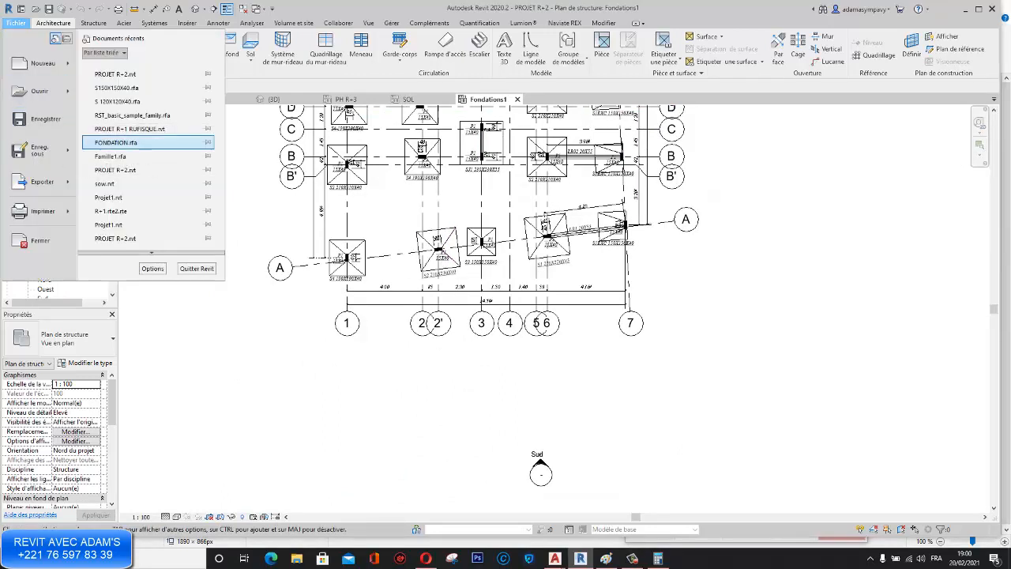
pyautogui.click(110, 210)
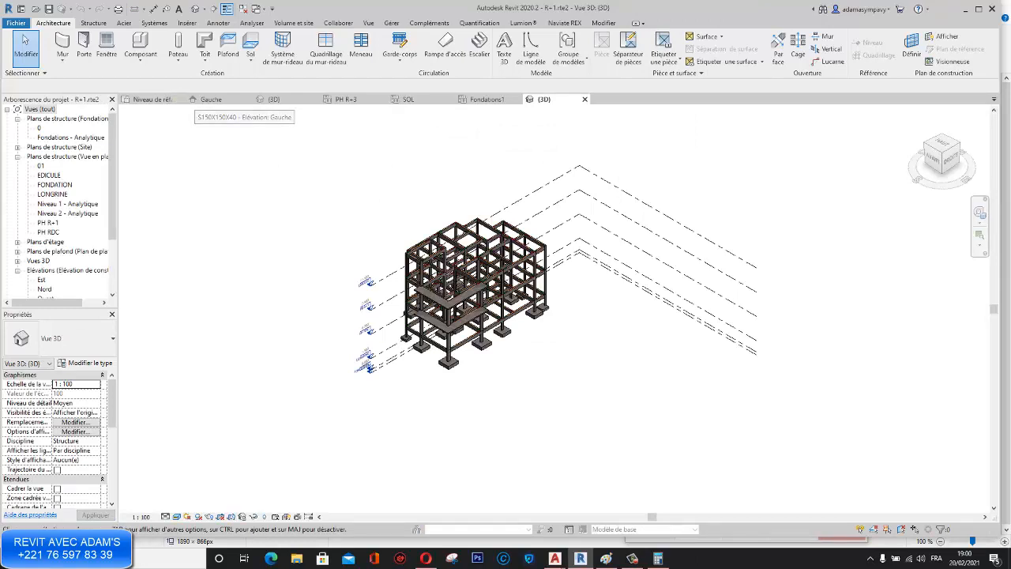
pyautogui.doubleClick(55, 184)
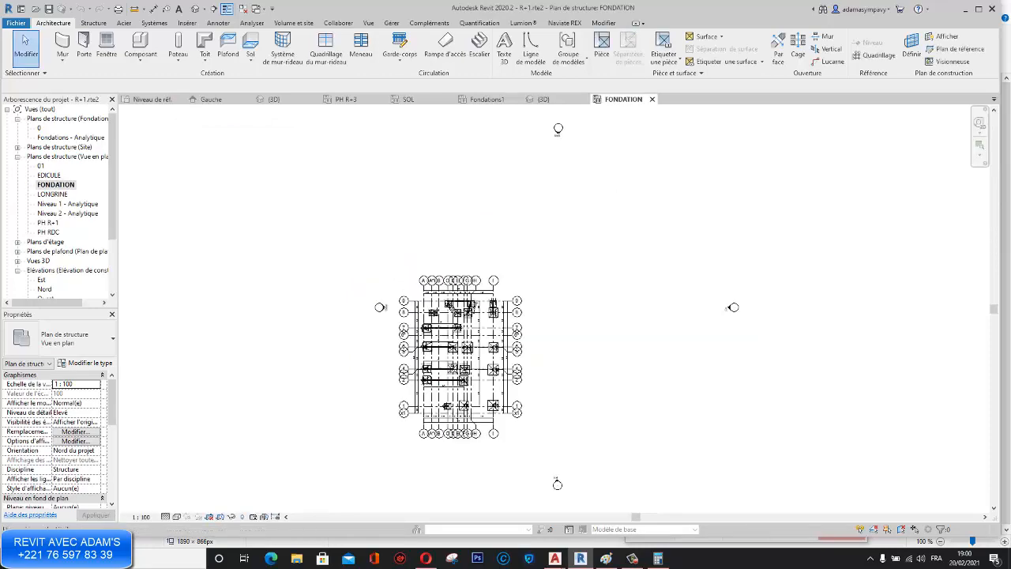
pyautogui.moveTo(464, 420); pyautogui.dragTo(479, 344, button='middle')
pyautogui.scroll(10, 510, 330)
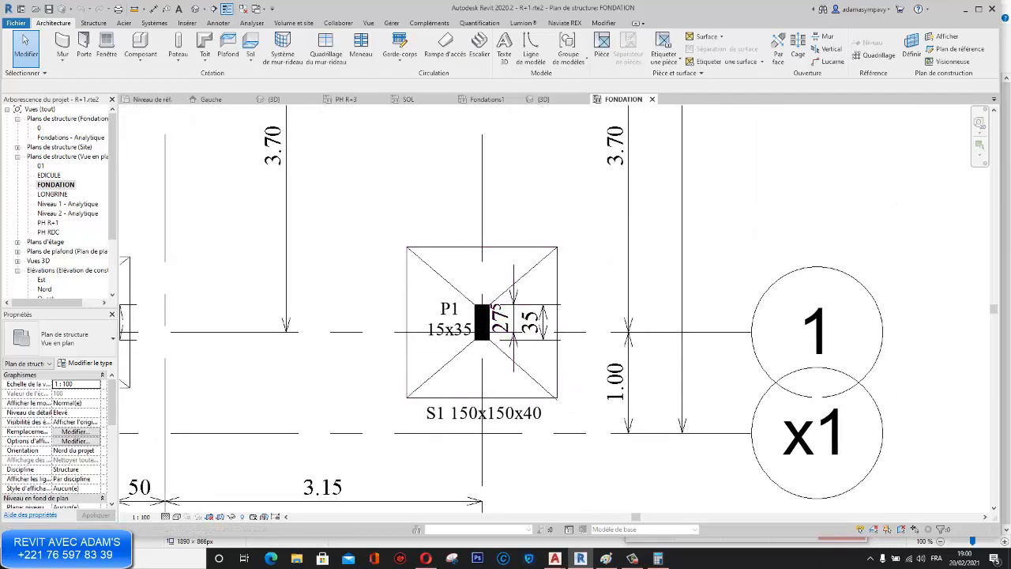
pyautogui.scroll(-5, 510, 324)
pyautogui.scroll(2, 505, 316)
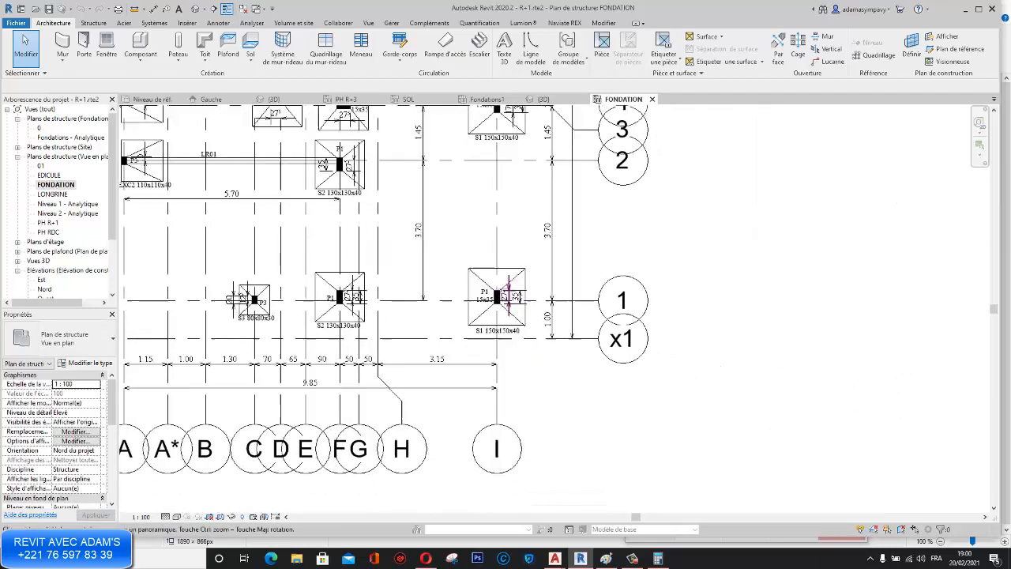
pyautogui.moveTo(505, 316); pyautogui.dragTo(505, 435, button='middle')
# Step: Create a new project from the Gabarit de structure template
pyautogui.click(16, 22)
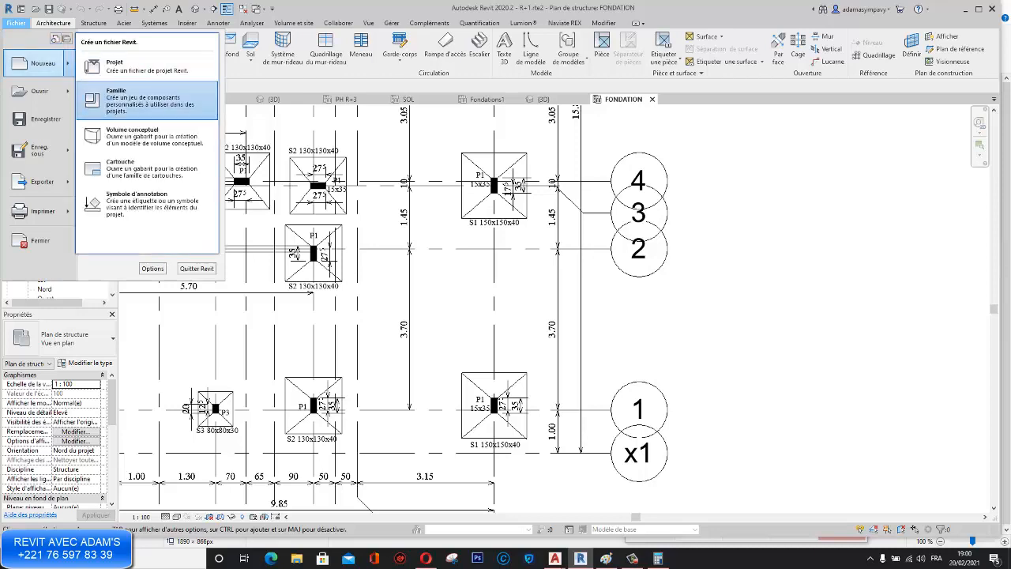
pyautogui.press('Escape')
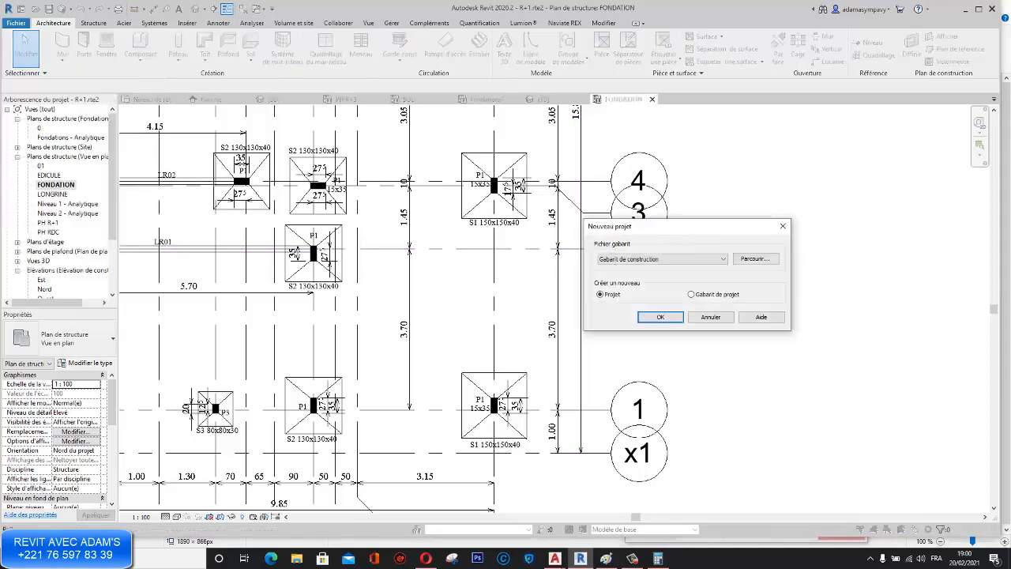
pyautogui.click(661, 259)
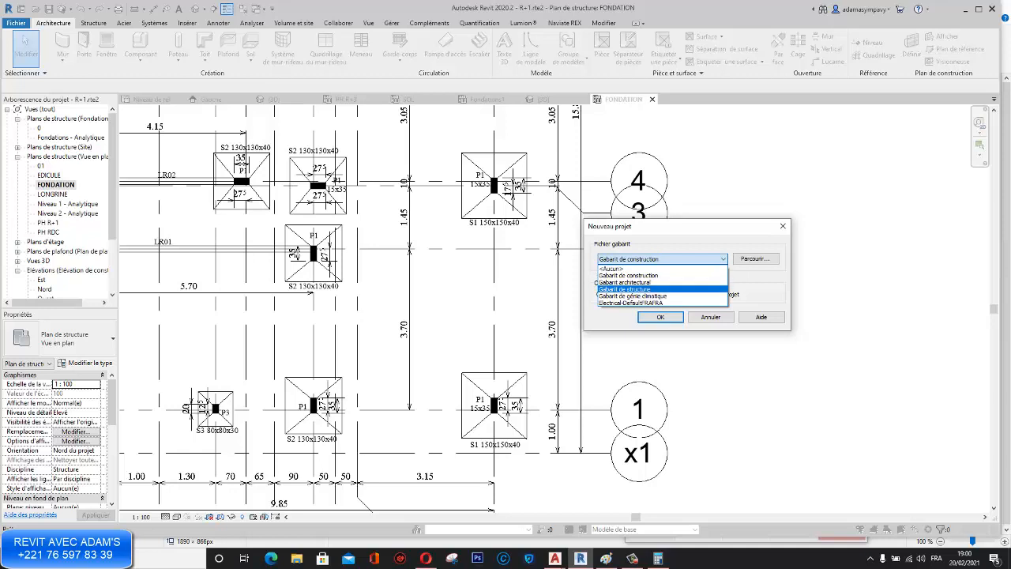
pyautogui.click(624, 289)
pyautogui.click(660, 317)
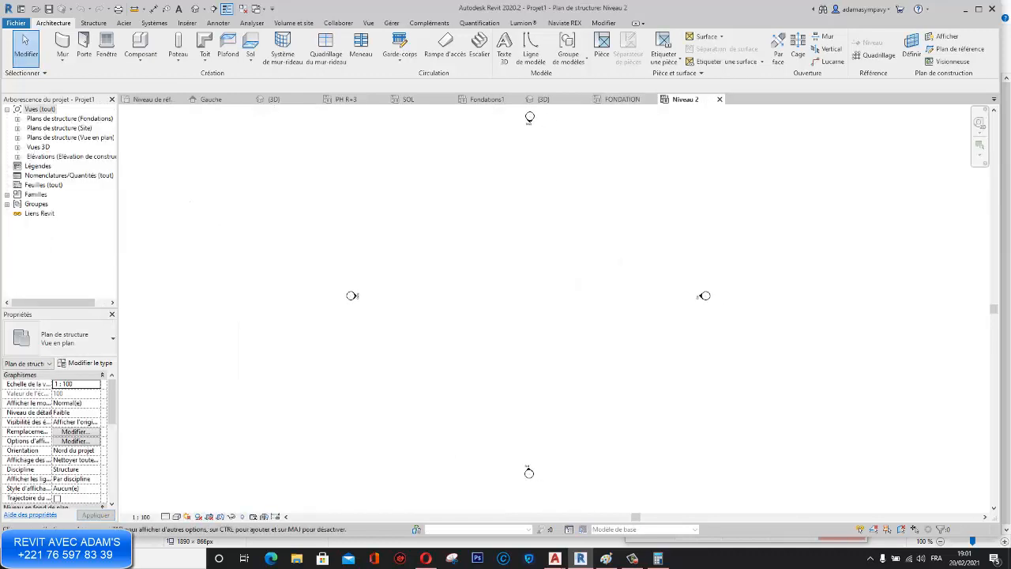
# Step: In the Est elevation, set the Fondations level 3 m below Niveau 1
pyautogui.click(18, 156)
pyautogui.click(41, 166)
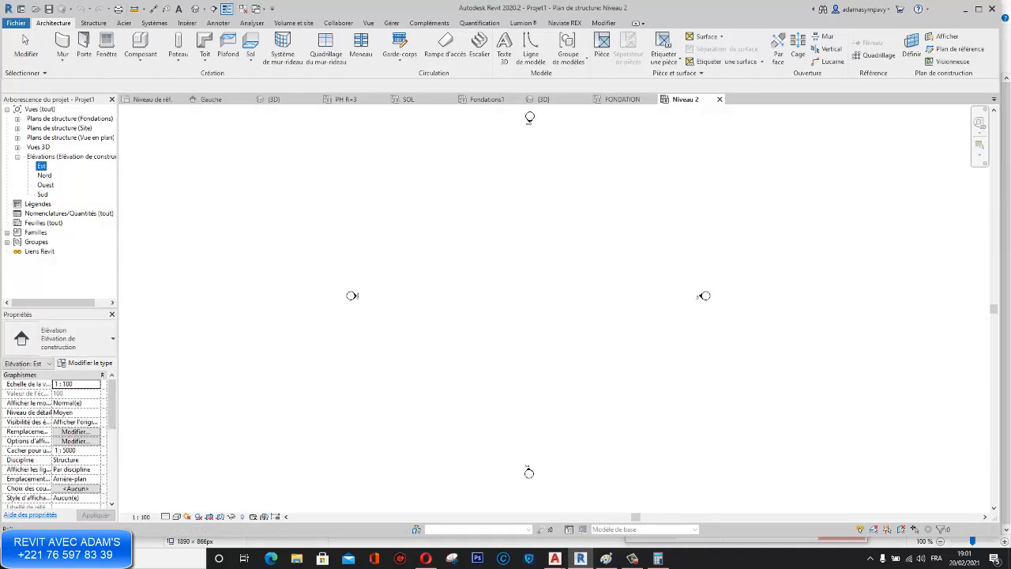
pyautogui.doubleClick(41, 166)
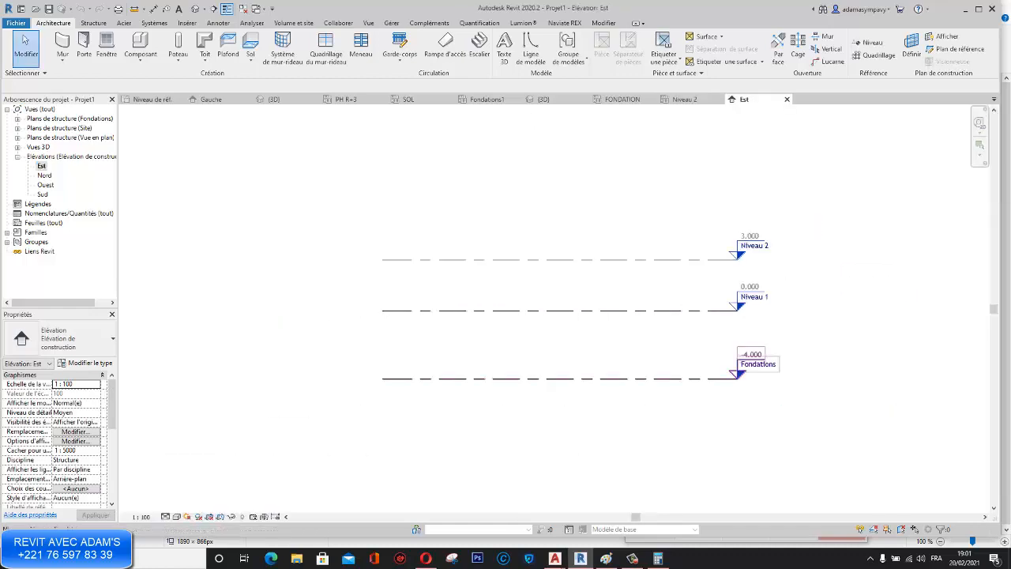
pyautogui.click(552, 377)
pyautogui.click(434, 344)
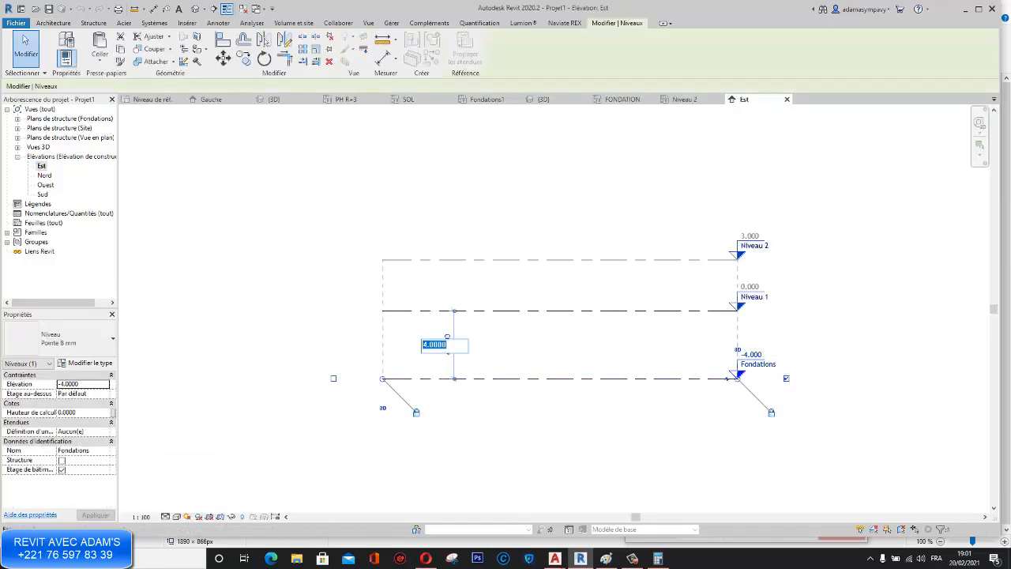
pyautogui.write('3')
pyautogui.press('Return')
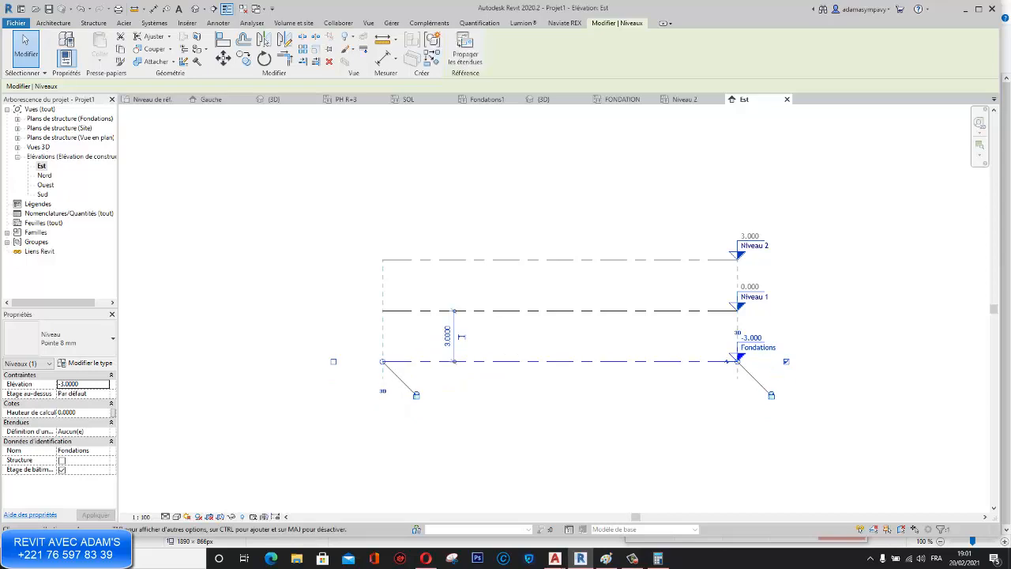
pyautogui.press('Escape')
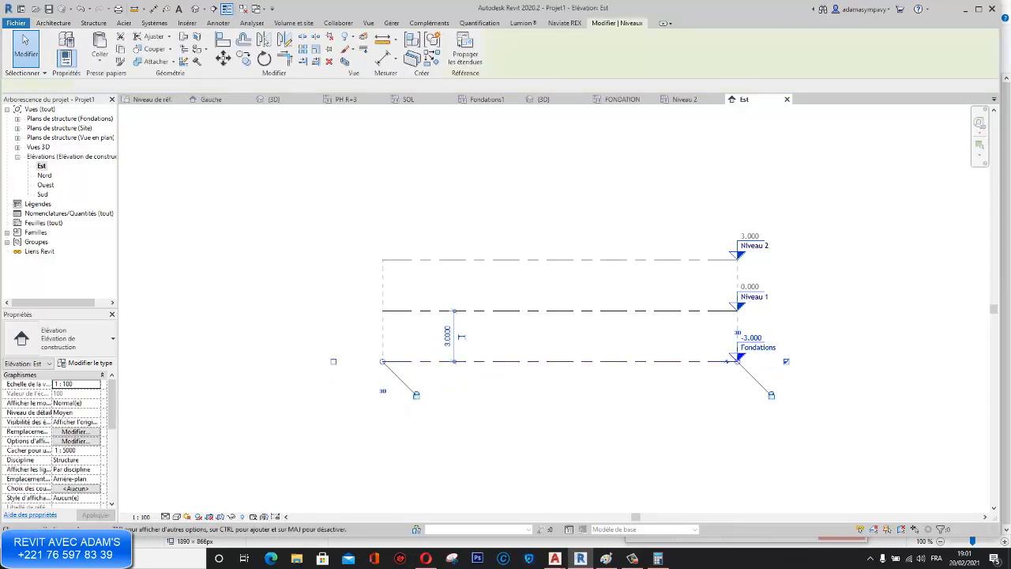
# Step: Copy the Fondations level to about 0.44 m below the original
pyautogui.press('c')
pyautogui.press('o')
pyautogui.click(535, 361)
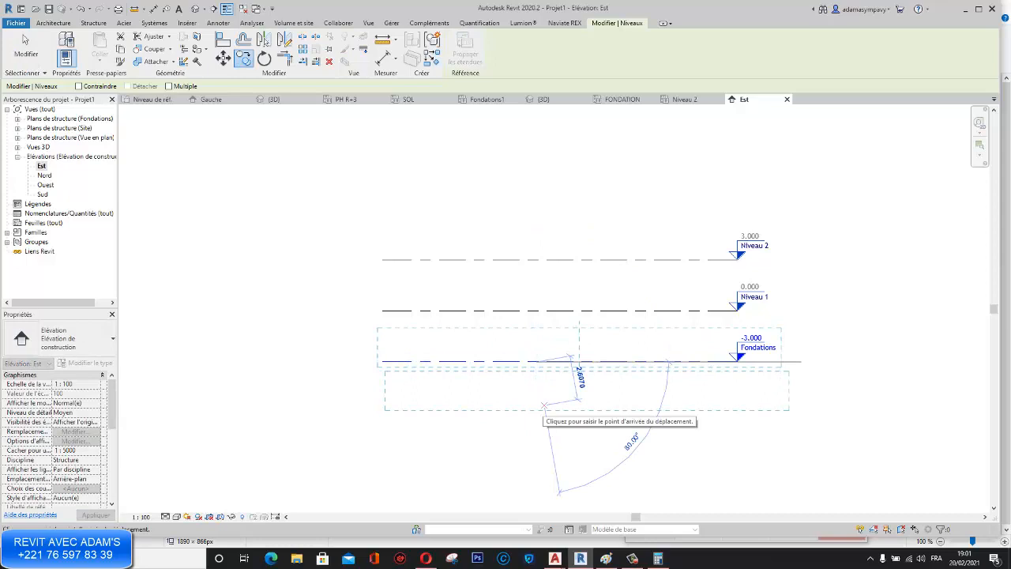
pyautogui.click(557, 370)
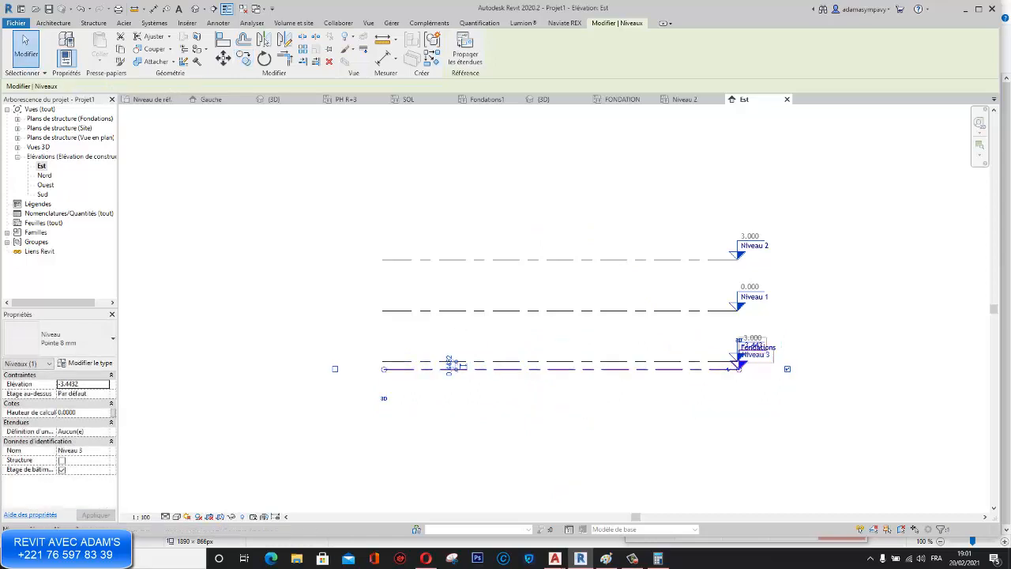
# Step: Add an elbow to the copied level's head, lower it clear of the Fondations label, and rename the level SOL
pyautogui.click(728, 369)
pyautogui.moveTo(726, 379); pyautogui.dragTo(726, 409)
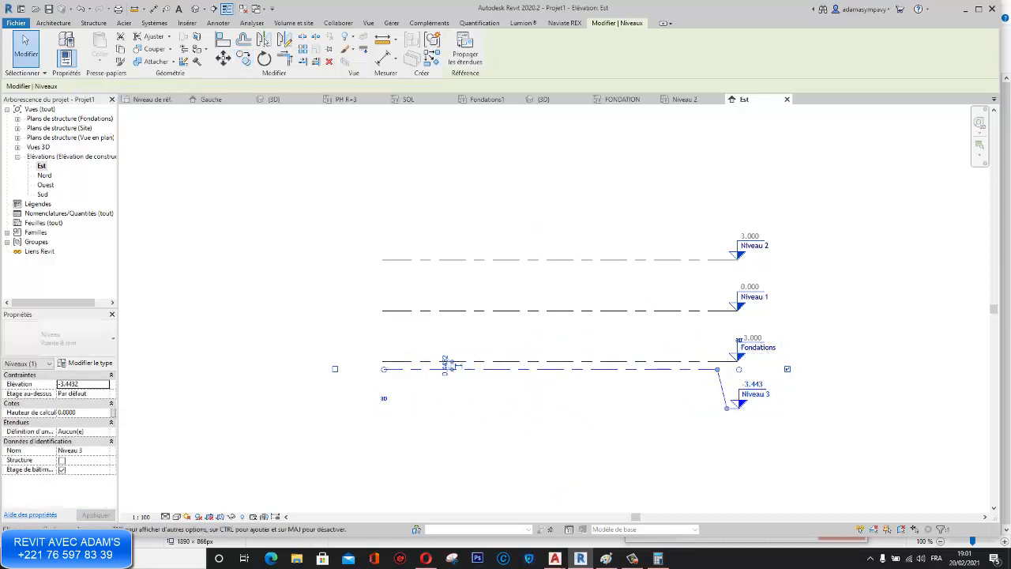
pyautogui.click(756, 394)
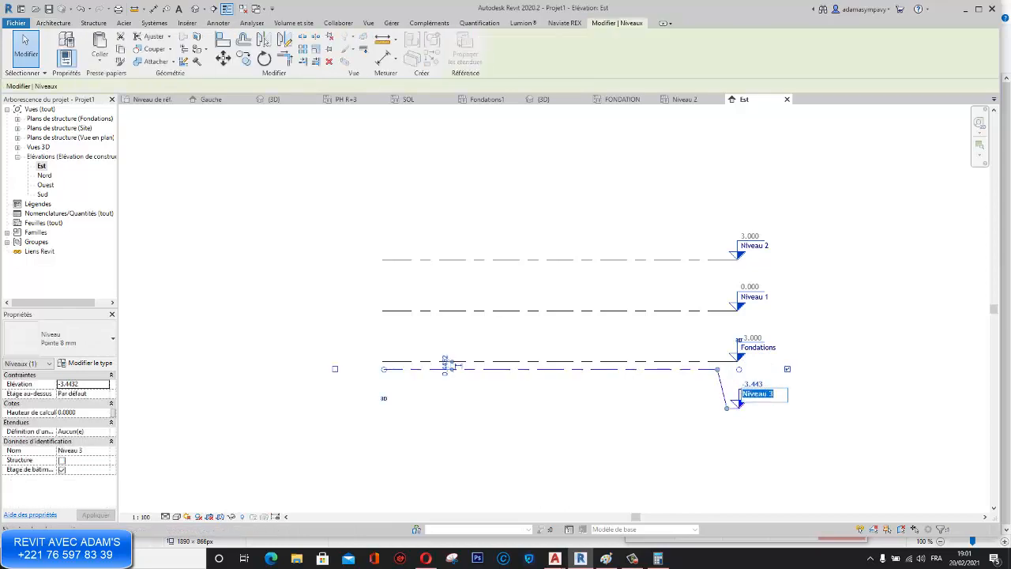
pyautogui.press('Return')
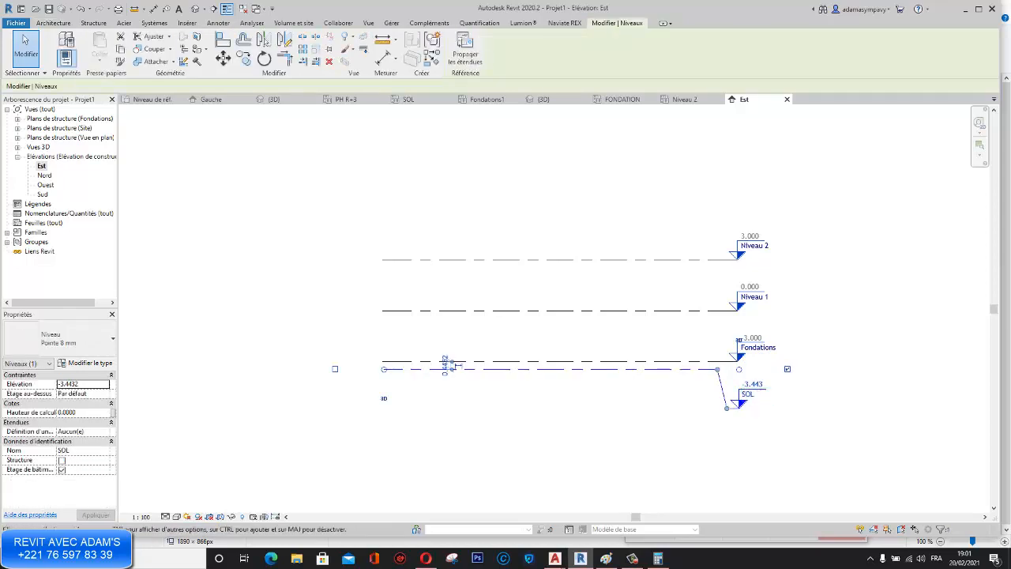
pyautogui.press('Escape')
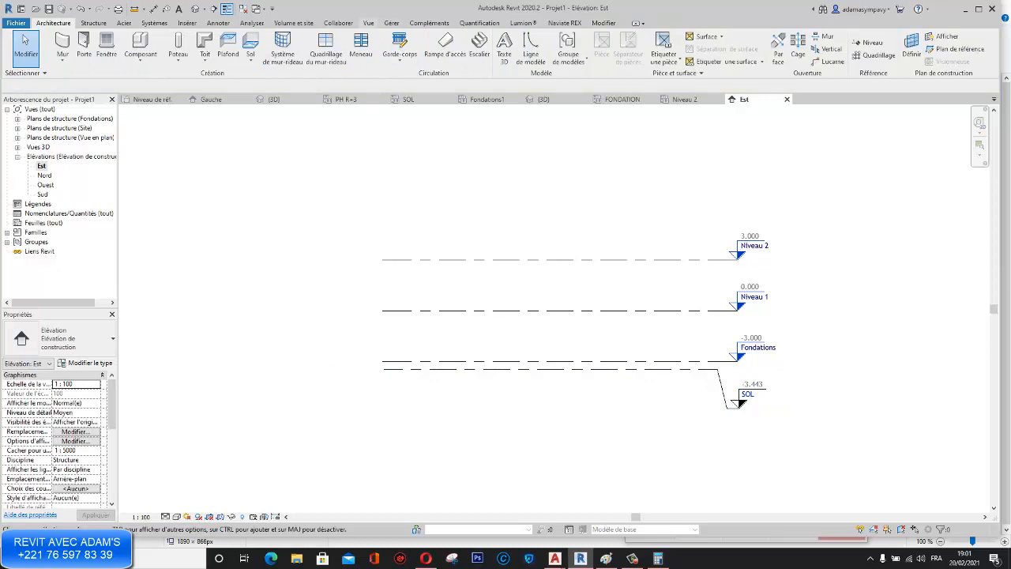
# Step: Create a structural plan view for the SOL level
pyautogui.click(368, 23)
pyautogui.click(498, 36)
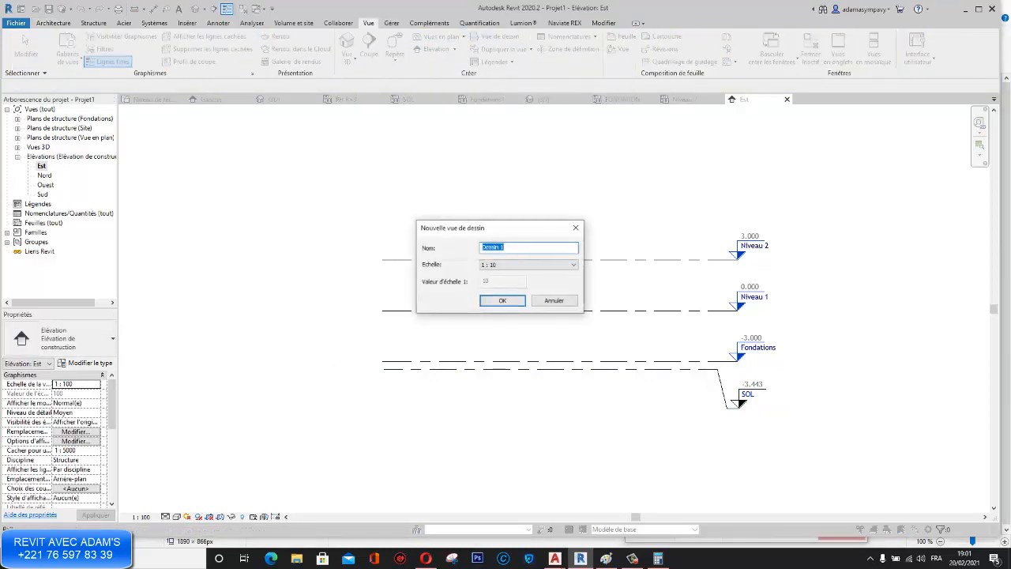
pyautogui.click(576, 227)
pyautogui.click(441, 36)
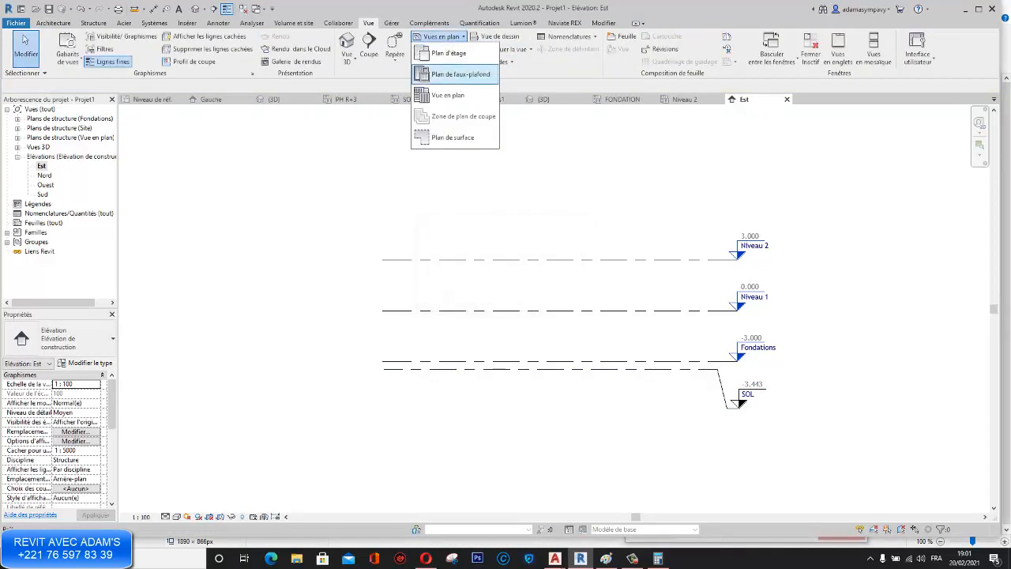
pyautogui.click(454, 73)
pyautogui.moveTo(353, 226); pyautogui.dragTo(351, 234)
pyautogui.press('Return')
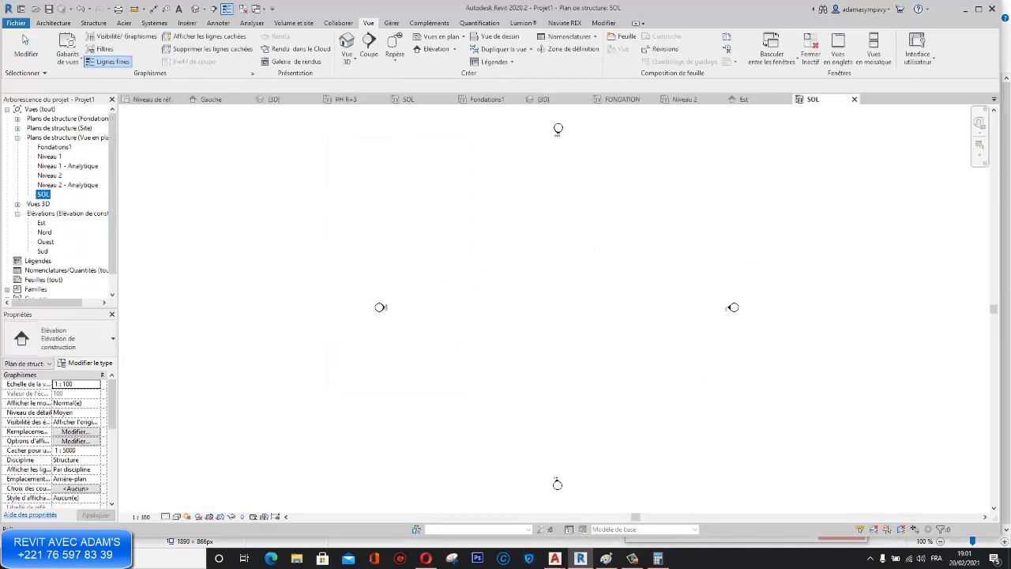
pyautogui.click(24, 40)
# Step: Draw a horizontal grid line in the SOL plan and a vertical grid line crossing it near its left end
pyautogui.scroll(2, 503, 241)
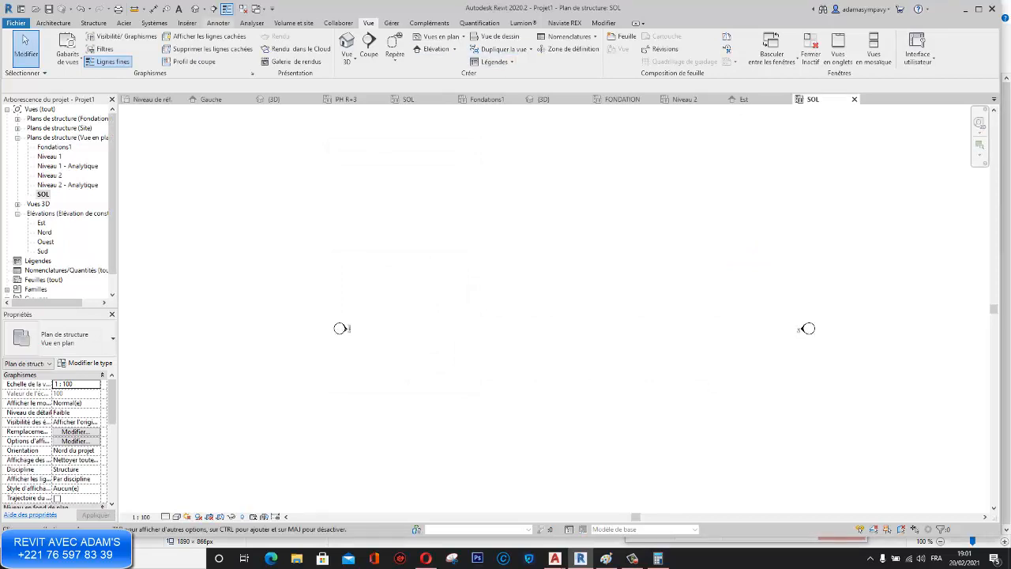
pyautogui.click(218, 23)
pyautogui.click(53, 23)
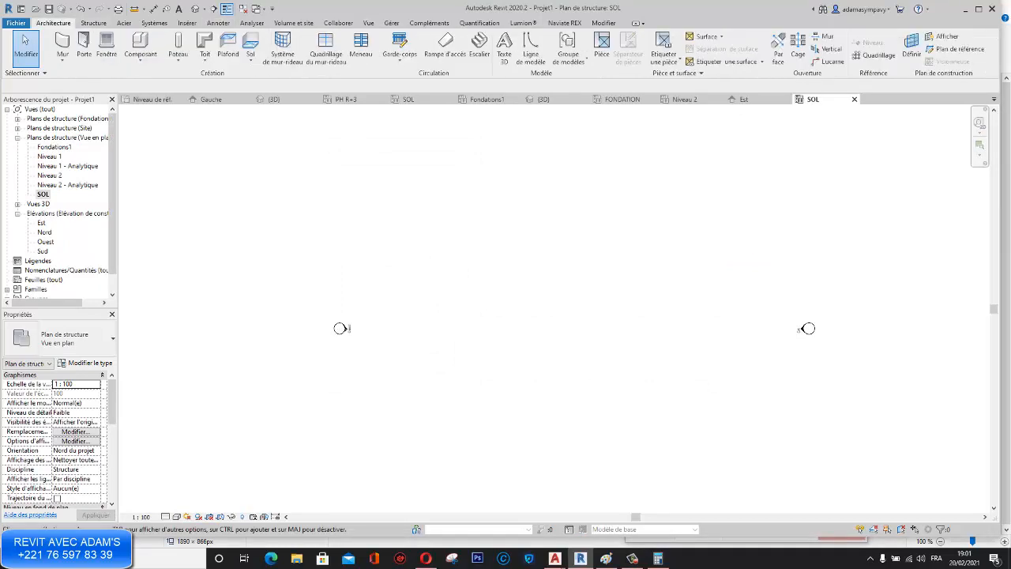
pyautogui.press('g')
pyautogui.press('r')
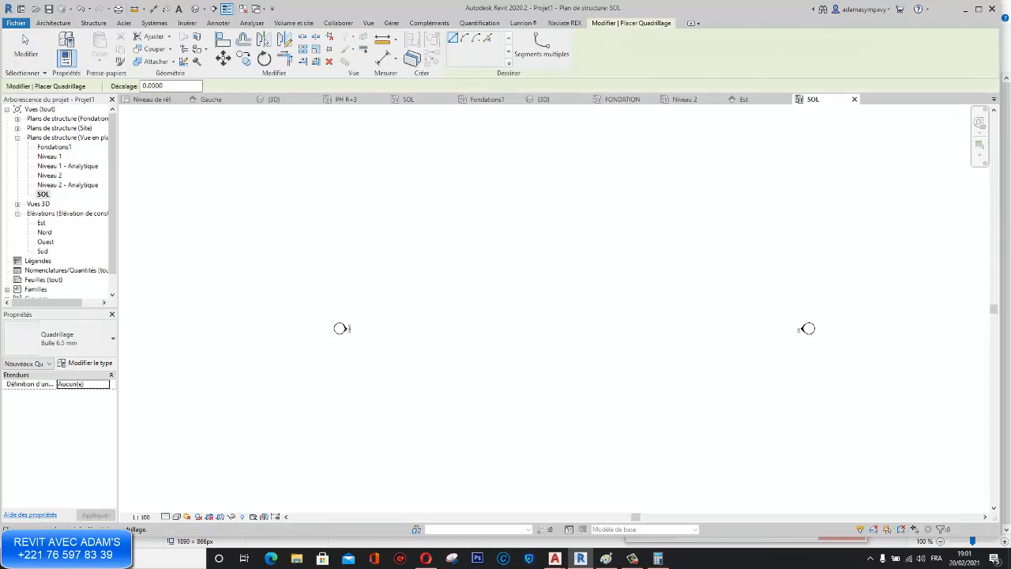
pyautogui.click(644, 295)
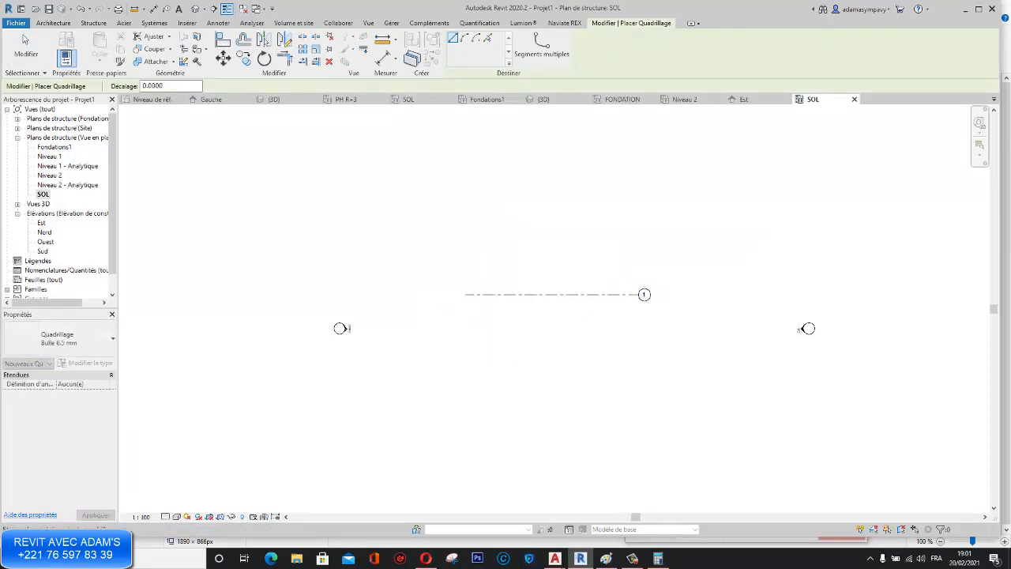
pyautogui.click(496, 237)
pyautogui.click(496, 371)
pyautogui.press('Escape')
pyautogui.press('Escape')
# Step: Copy the horizontal grid line 5 m downward in the SOL plan
pyautogui.click(632, 295)
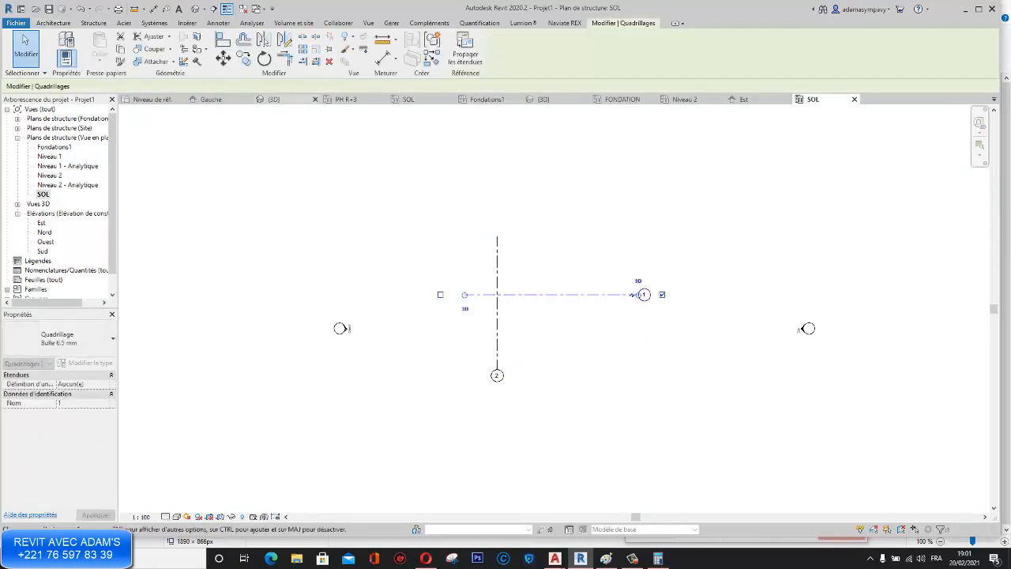
pyautogui.click(223, 57)
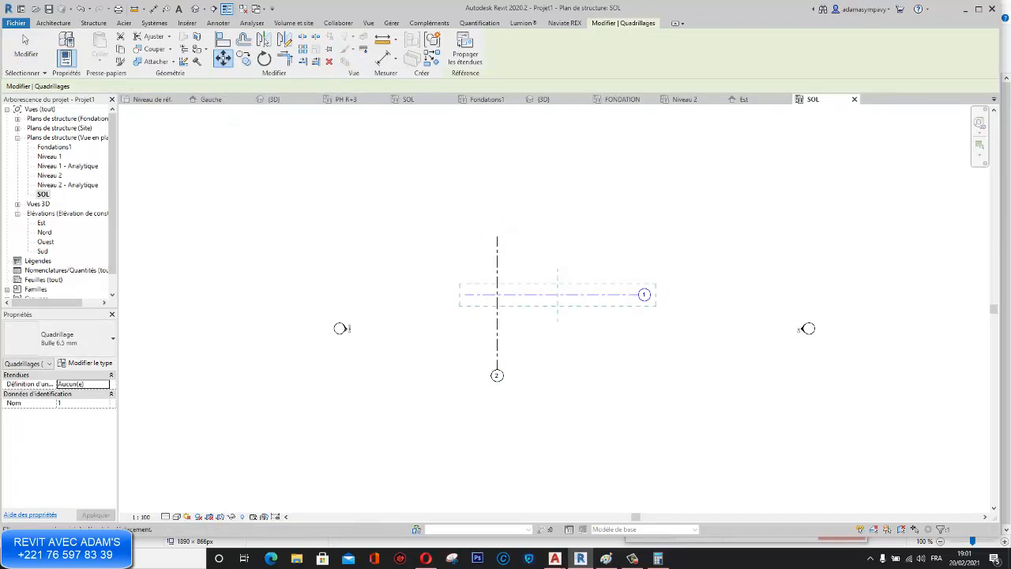
pyautogui.click(243, 59)
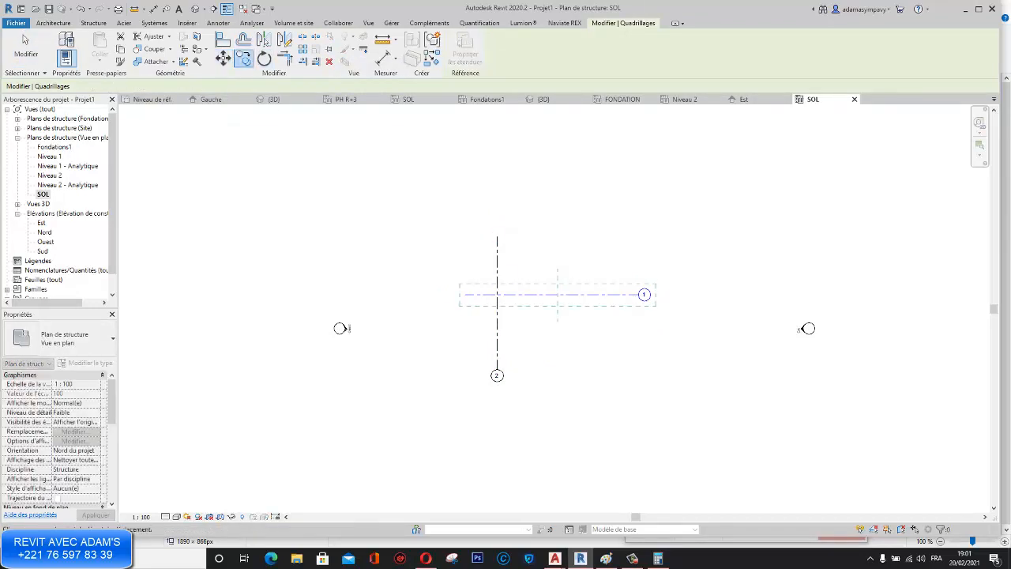
pyautogui.click(573, 295)
pyautogui.write('5')
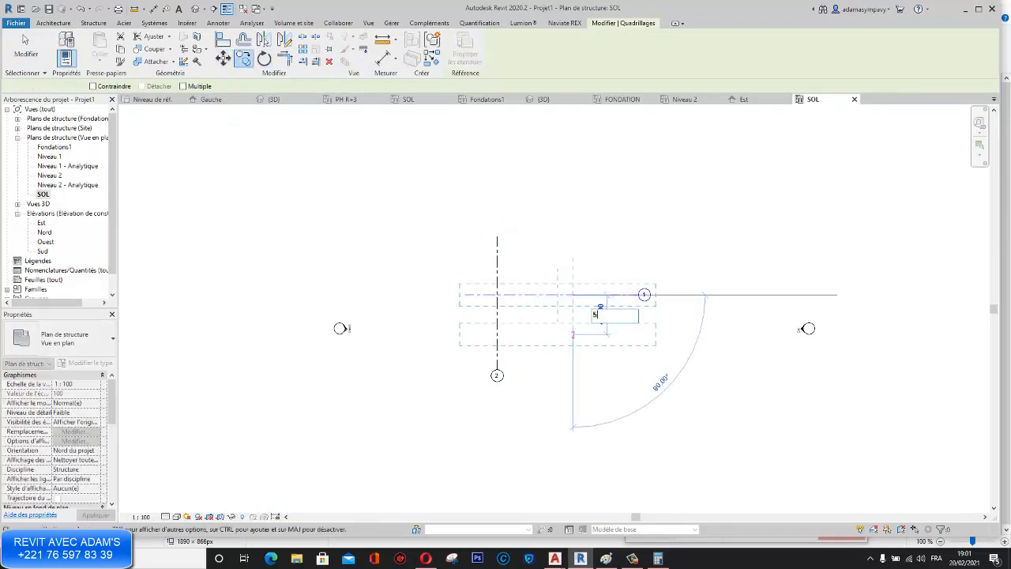
pyautogui.press('Return')
pyautogui.press('Escape')
# Step: Copy the vertical grid line 5 m to the right of the original
pyautogui.click(496, 355)
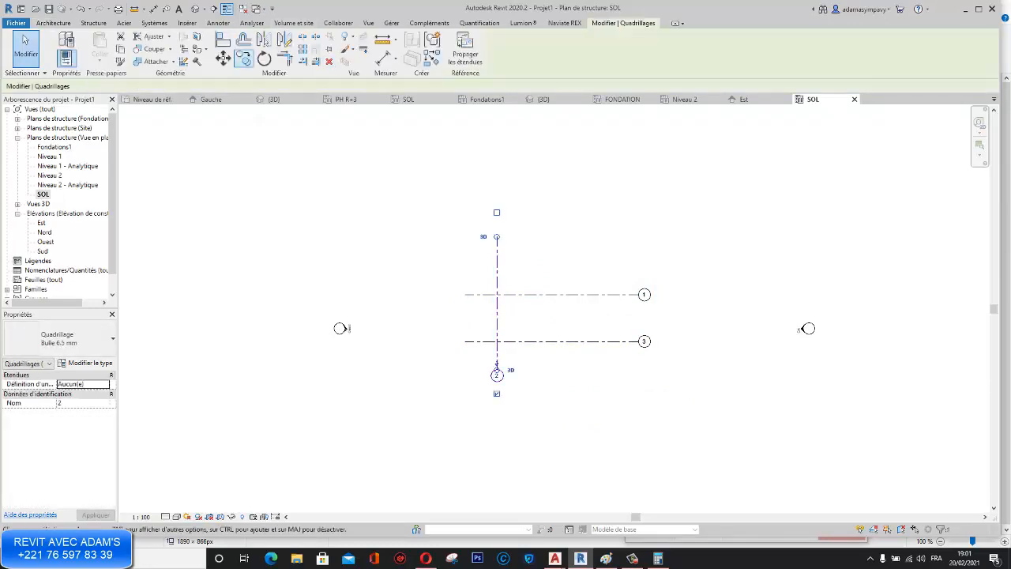
pyautogui.click(243, 59)
pyautogui.click(496, 262)
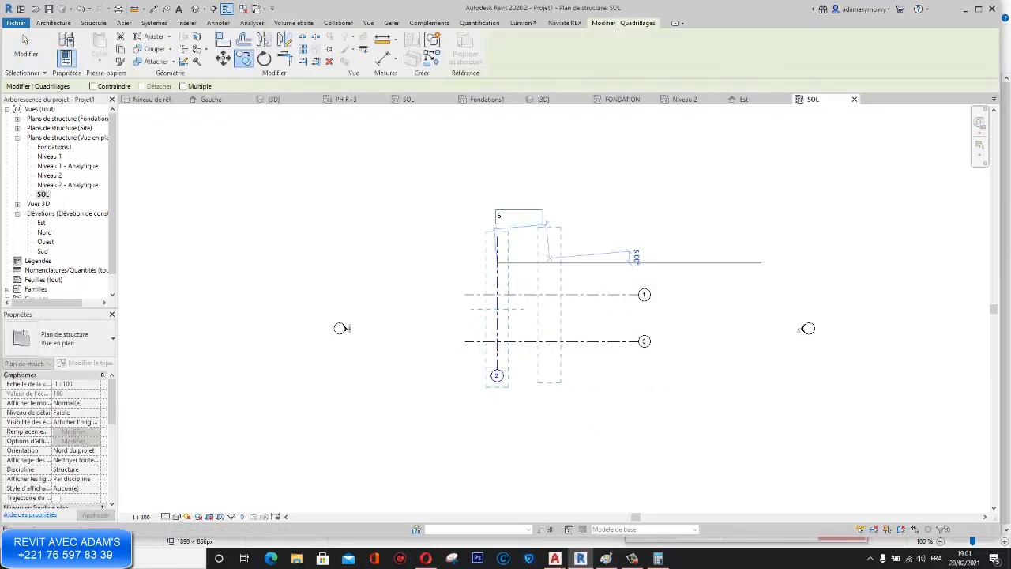
pyautogui.write('5')
pyautogui.press('Return')
pyautogui.press('Escape')
# Step: Start a structural column and duplicate the 300 x 450mm Béton - Rectangulaire - Poteau type as 20X30, with b 0.20 and h 0.30
pyautogui.scroll(-1, 491, 288)
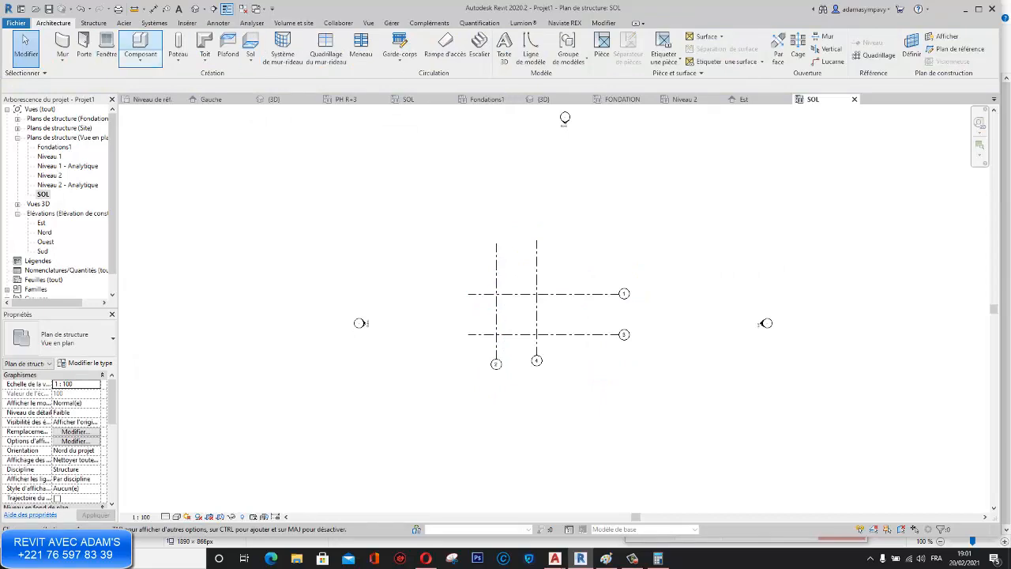
pyautogui.click(178, 46)
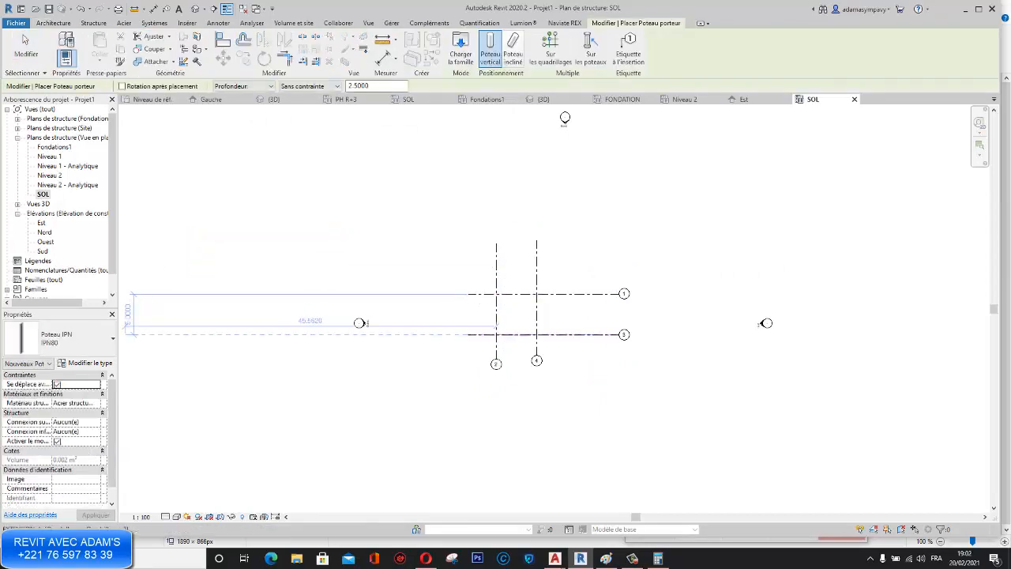
pyautogui.click(71, 338)
pyautogui.click(41, 397)
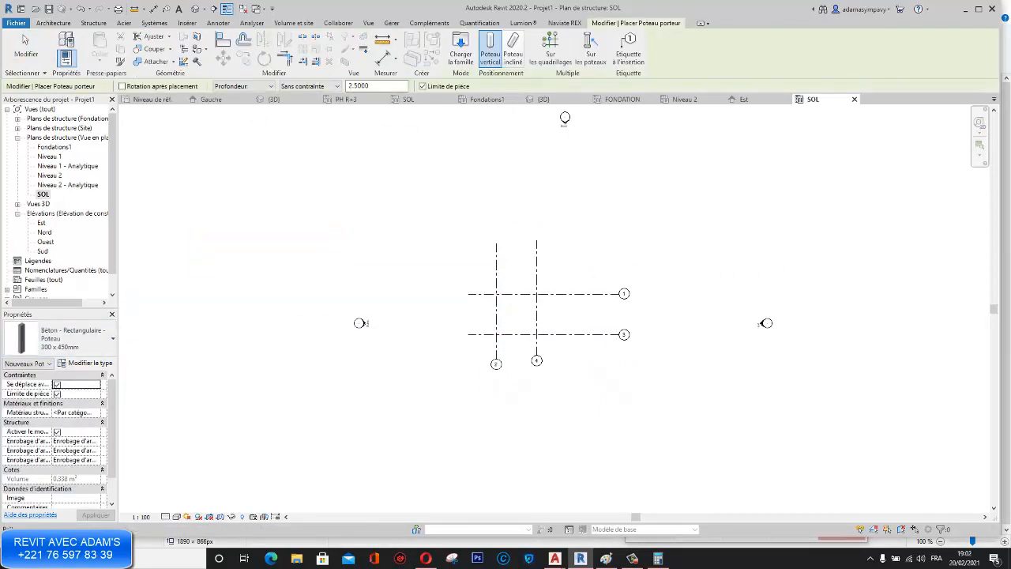
pyautogui.click(85, 363)
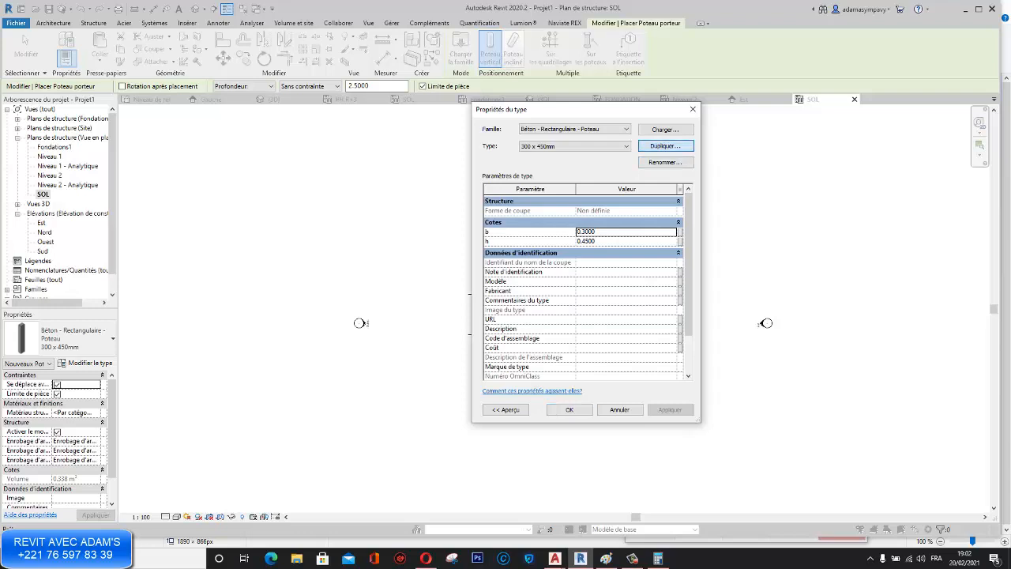
pyautogui.click(665, 146)
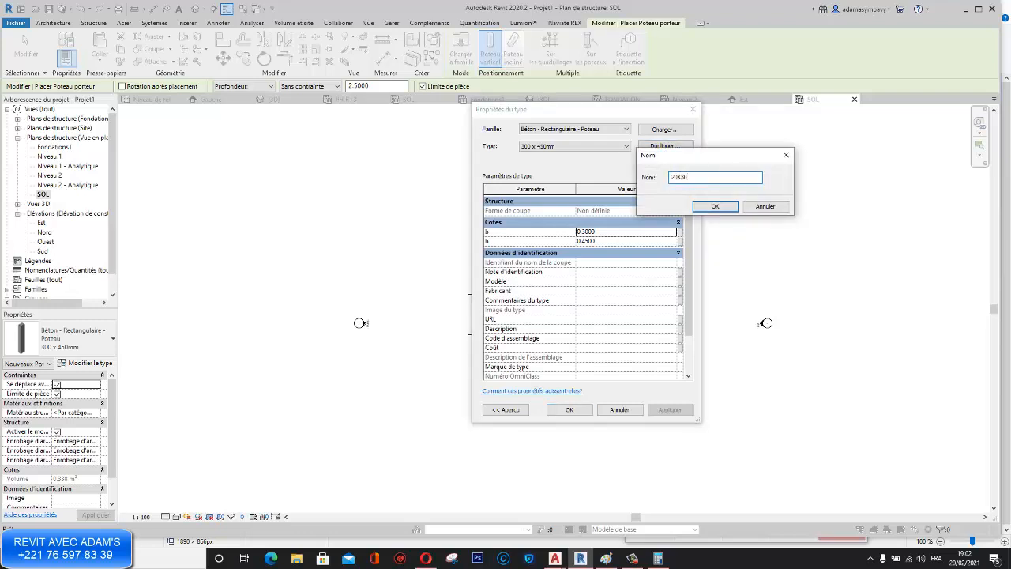
pyautogui.press('Return')
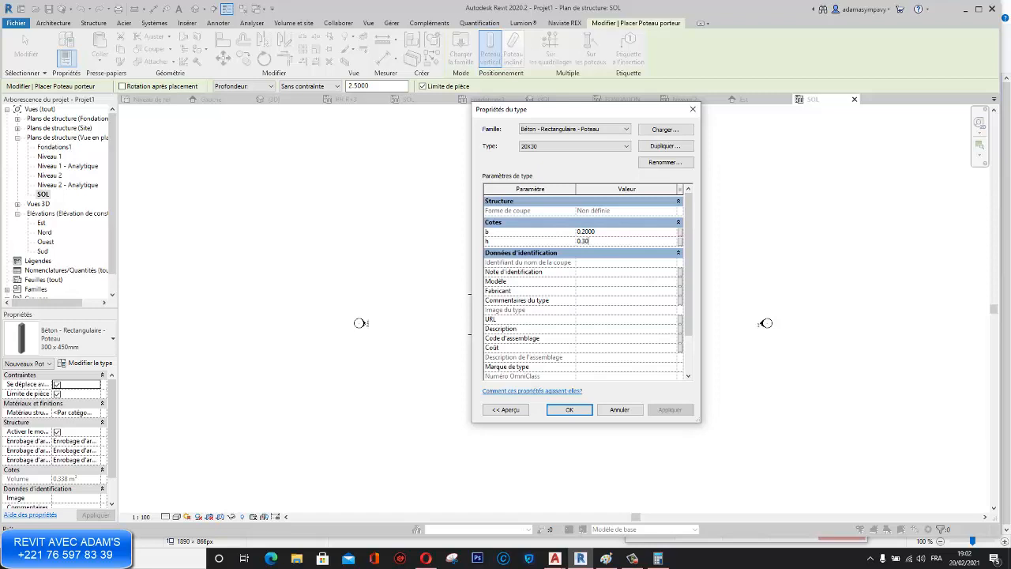
pyautogui.click(568, 409)
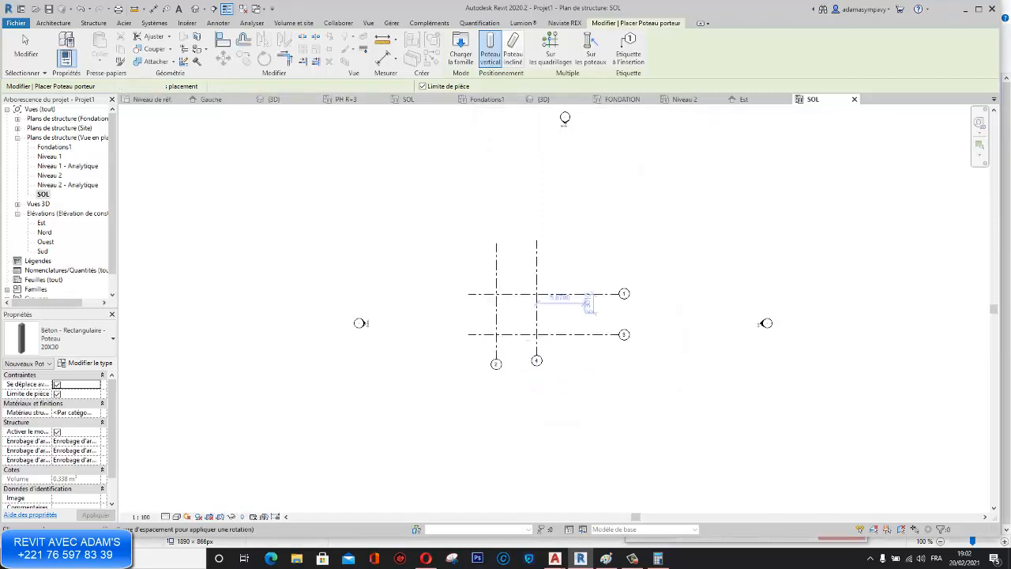
# Step: Place 20X30 columns at all four grid intersections using placement on grids
pyautogui.click(550, 51)
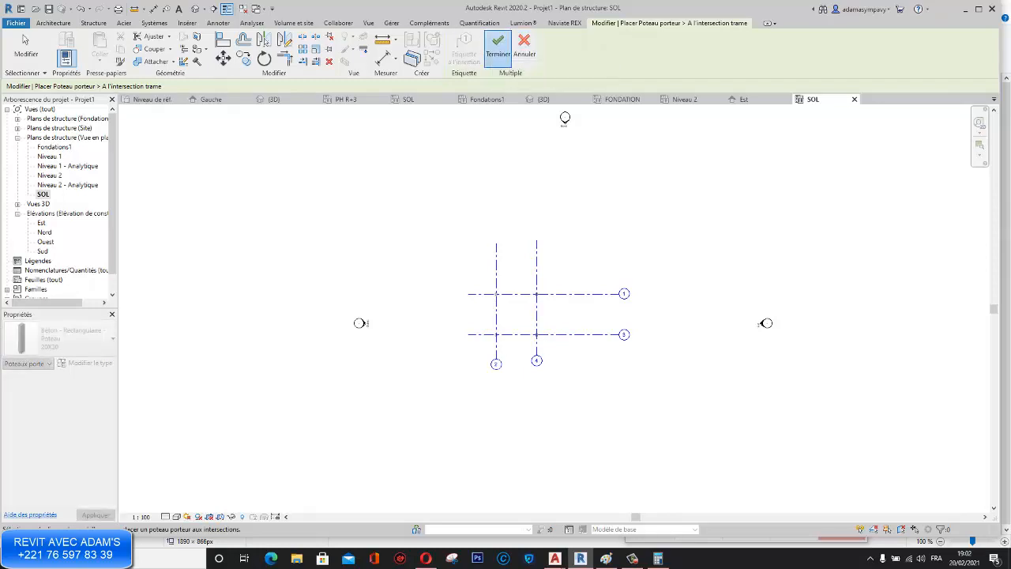
pyautogui.click(523, 44)
pyautogui.scroll(3, 502, 305)
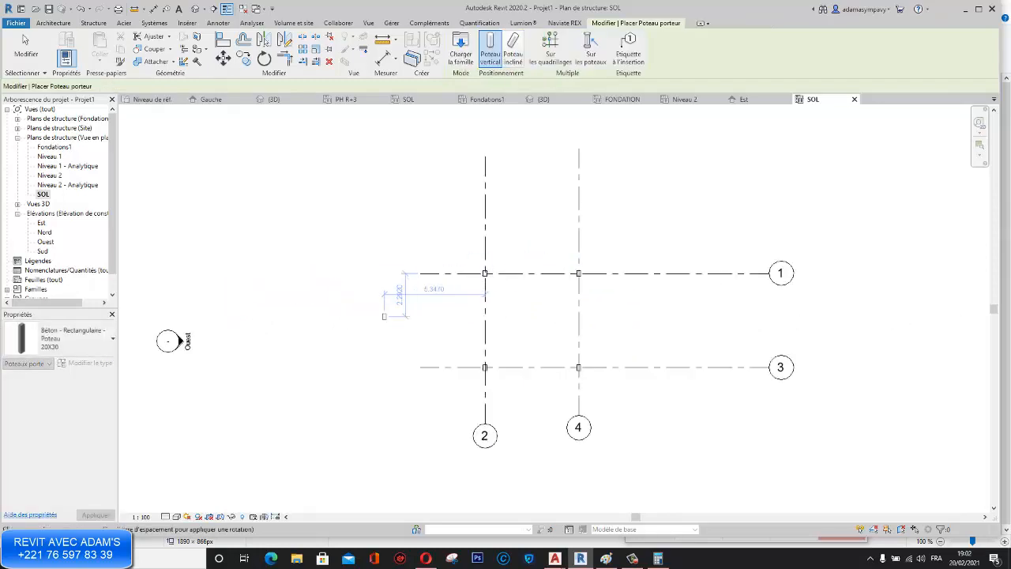
pyautogui.press('Escape')
# Step: Set the four columns' base level to Fondations with base offset 0 and their top level to Niveau 1
pyautogui.moveTo(428, 220); pyautogui.dragTo(628, 405)
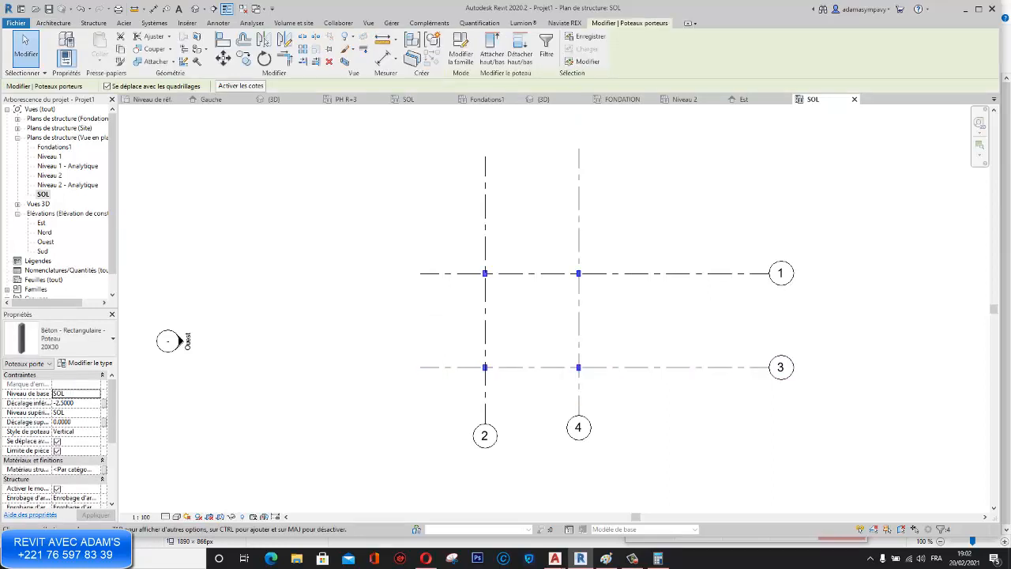
pyautogui.click(95, 393)
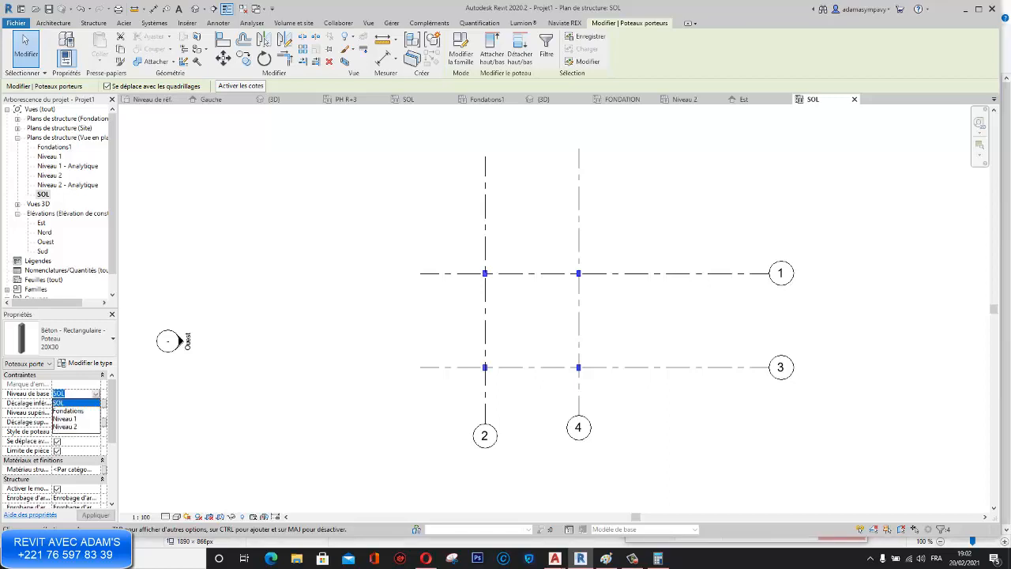
pyautogui.click(69, 410)
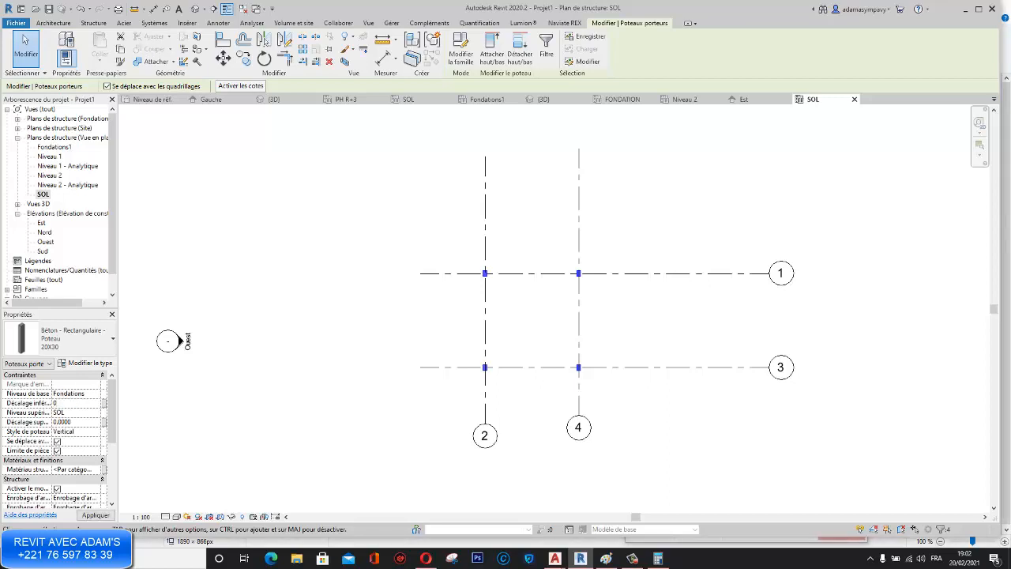
pyautogui.click(96, 412)
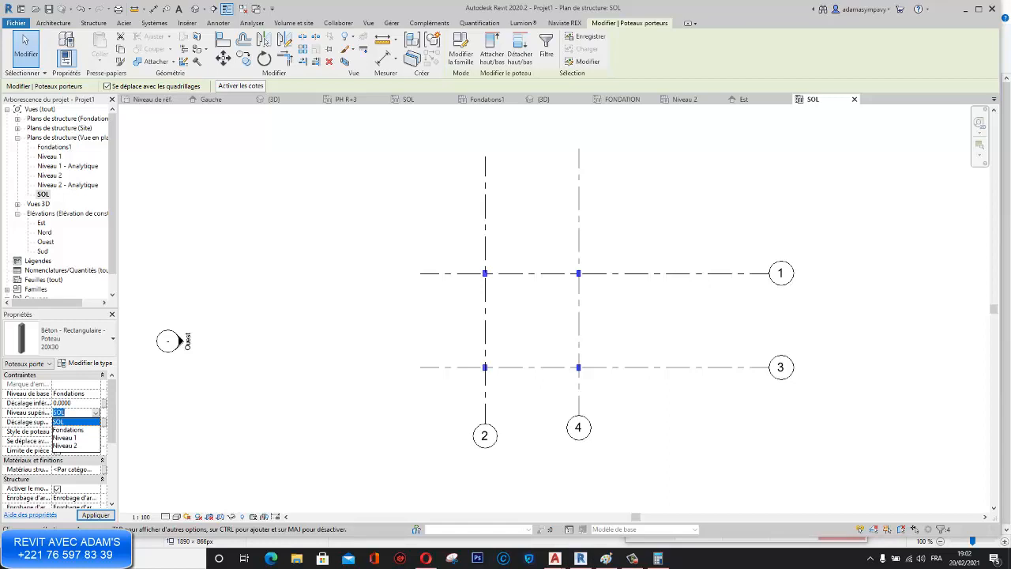
pyautogui.click(64, 437)
pyautogui.press('Escape')
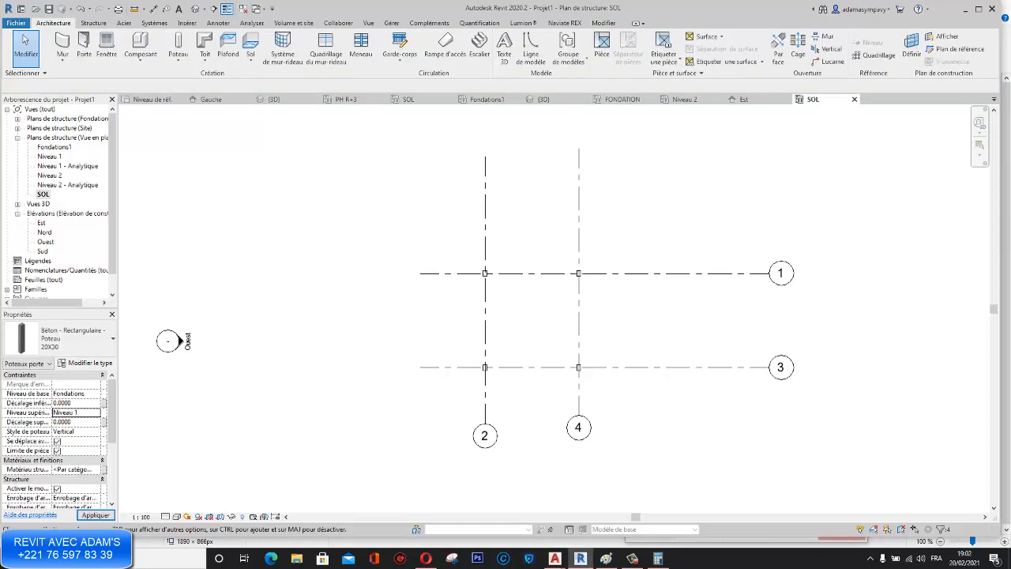
# Step: Check the columns' vertical extent in the Est elevation and open the Fondations1 structural plan
pyautogui.moveTo(379, 348); pyautogui.dragTo(384, 315, button='middle')
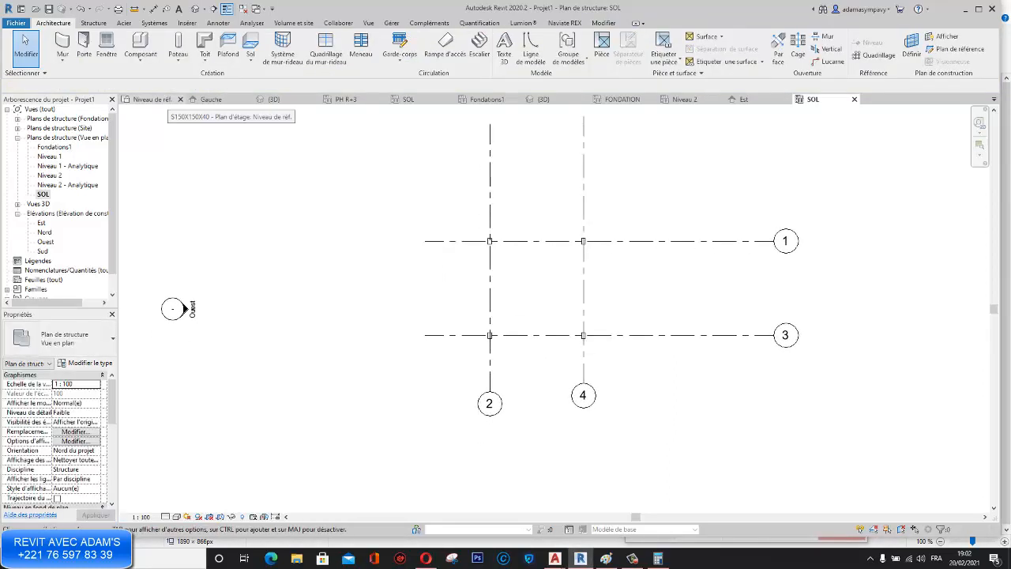
pyautogui.doubleClick(41, 223)
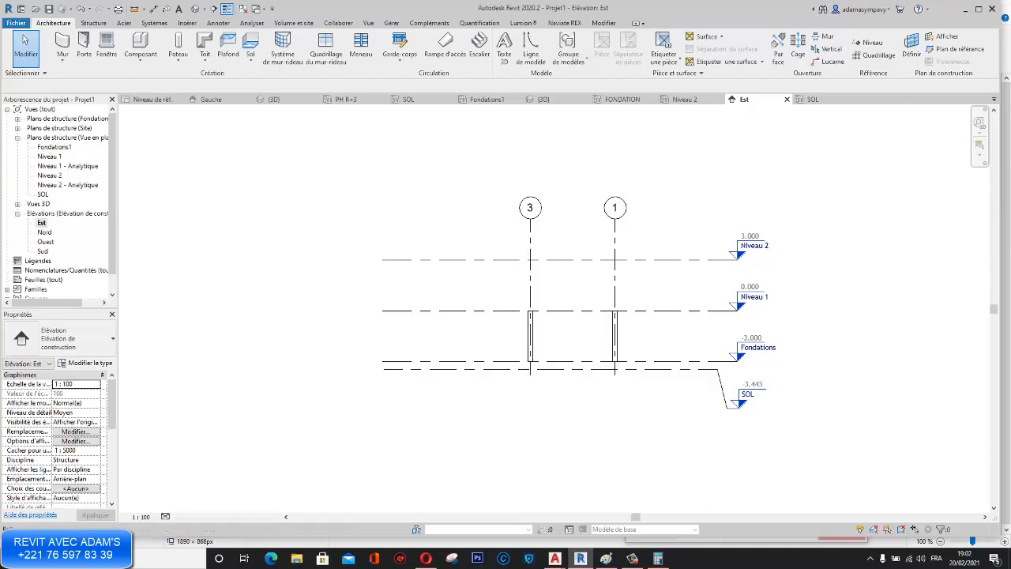
pyautogui.doubleClick(54, 147)
pyautogui.moveTo(505, 300); pyautogui.dragTo(501, 323, button='middle')
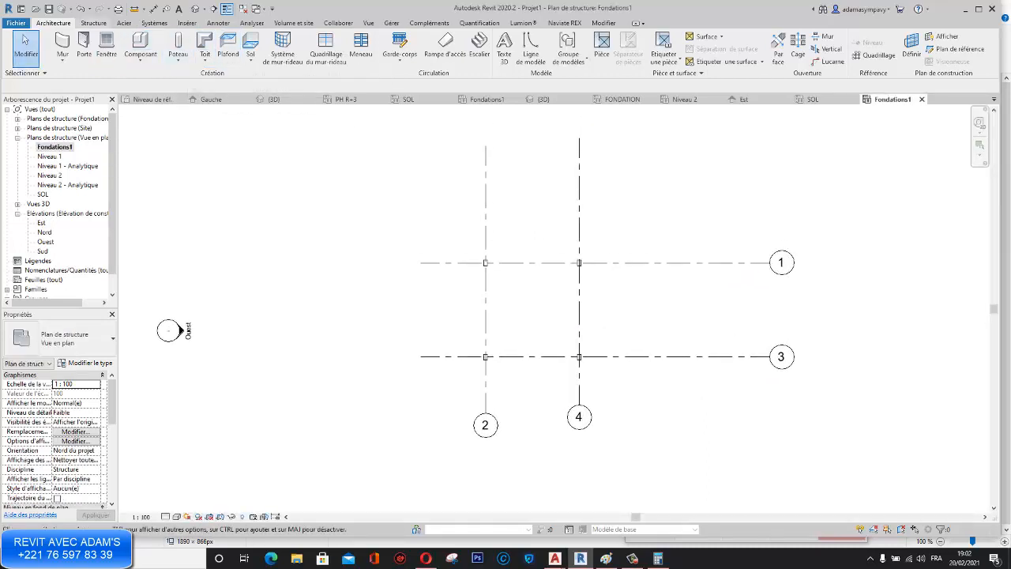
pyautogui.click(93, 23)
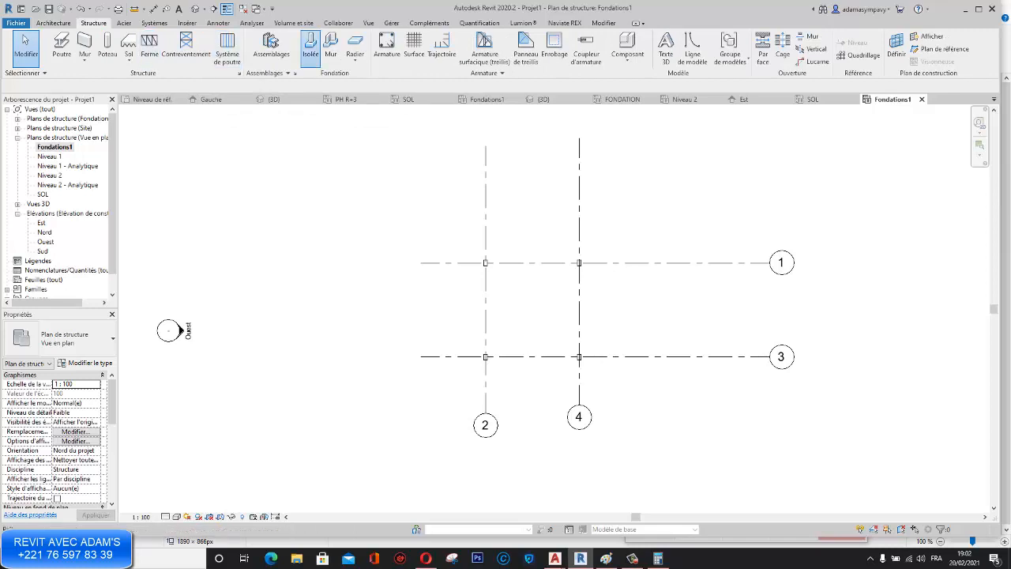
pyautogui.click(310, 49)
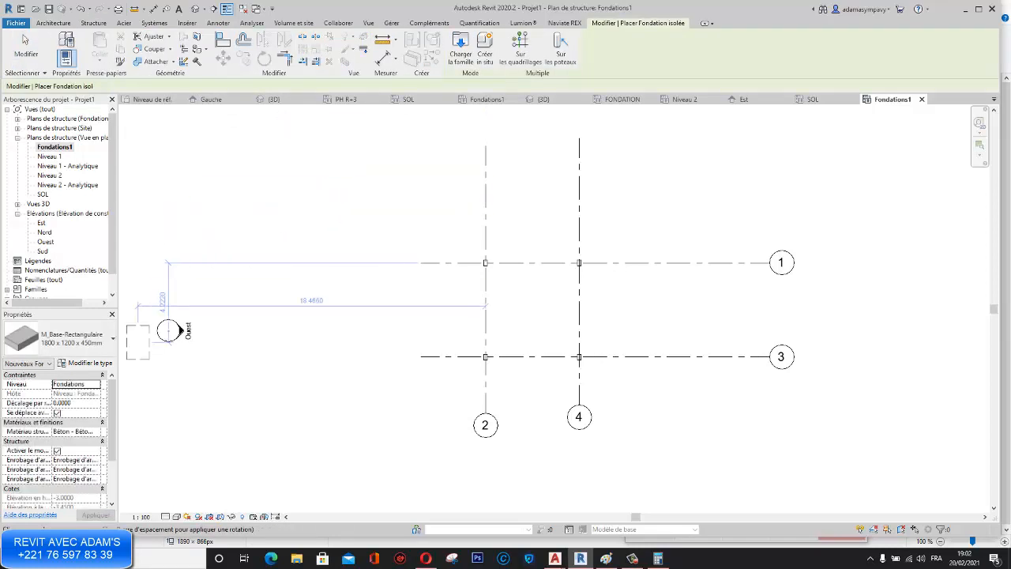
pyautogui.click(25, 41)
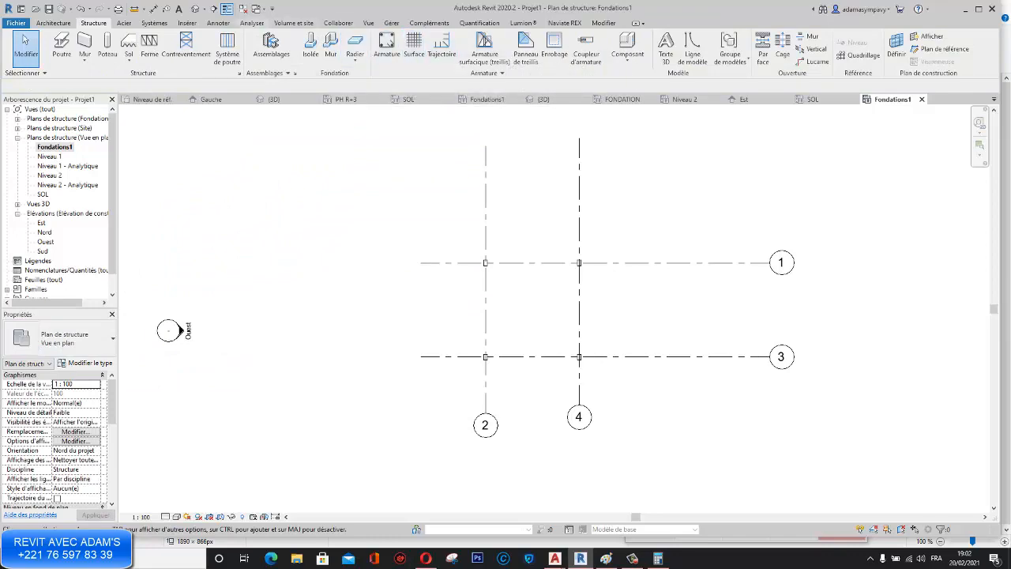
# Step: Start loading a family and, in File Explorer, copy the S150X150X40 family file from the A PUBLIER folder in Bureau
pyautogui.click(187, 23)
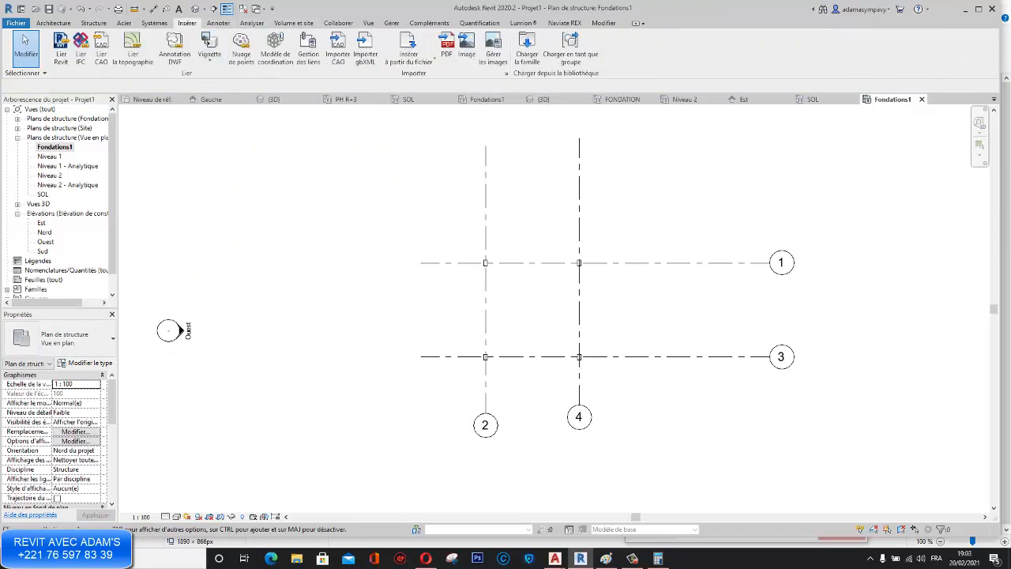
pyautogui.click(527, 48)
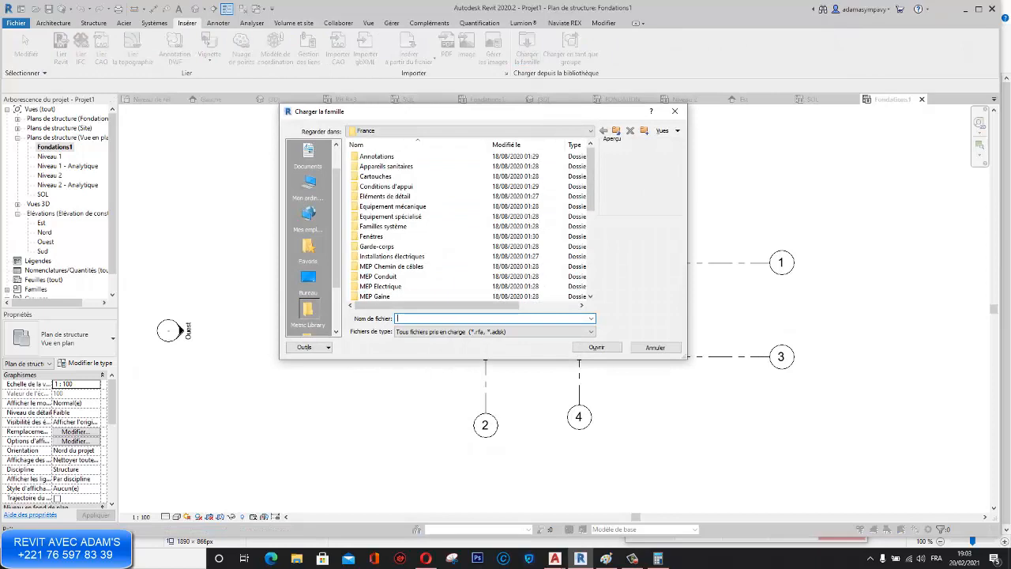
pyautogui.click(296, 557)
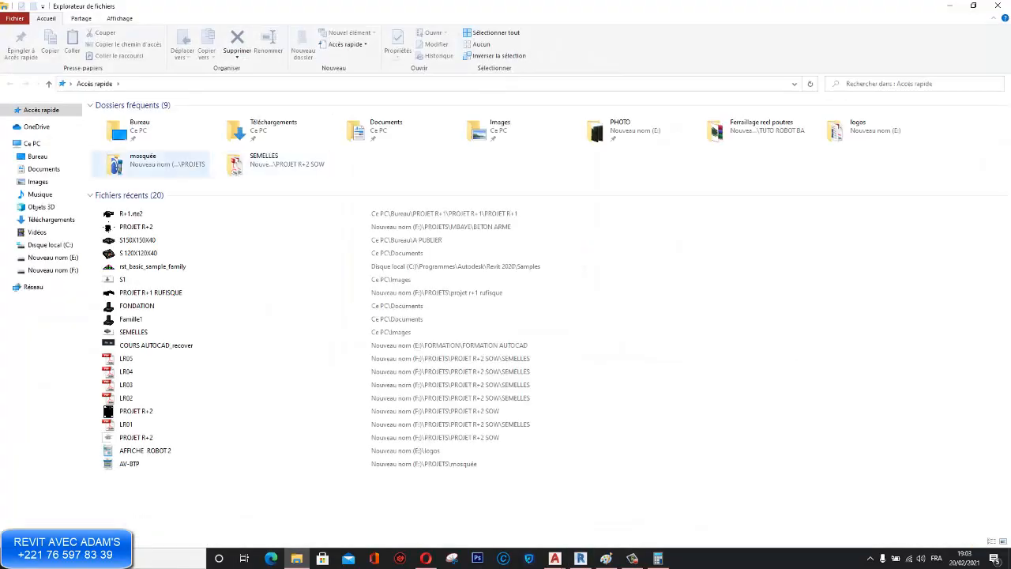
pyautogui.click(37, 156)
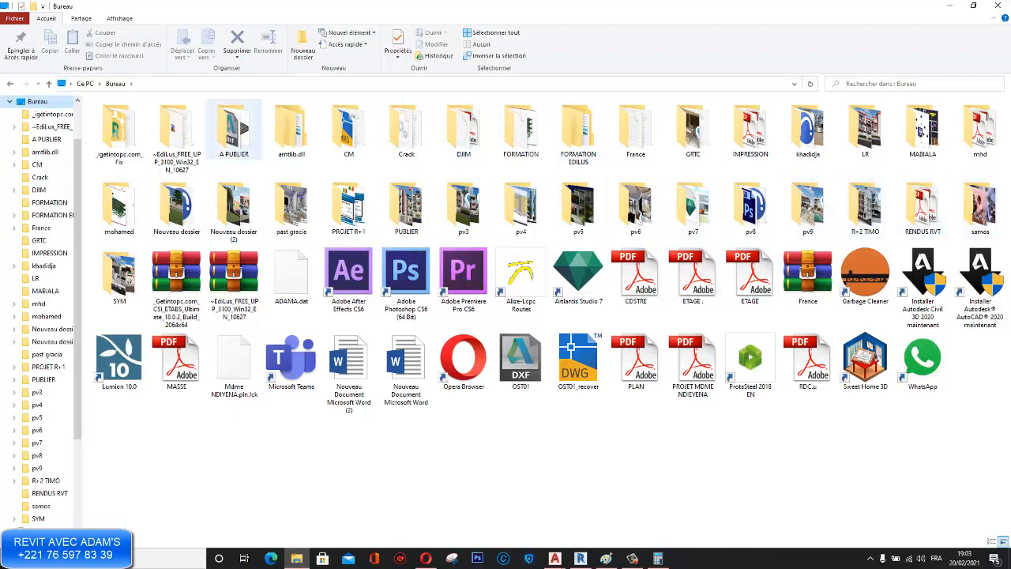
pyautogui.doubleClick(234, 131)
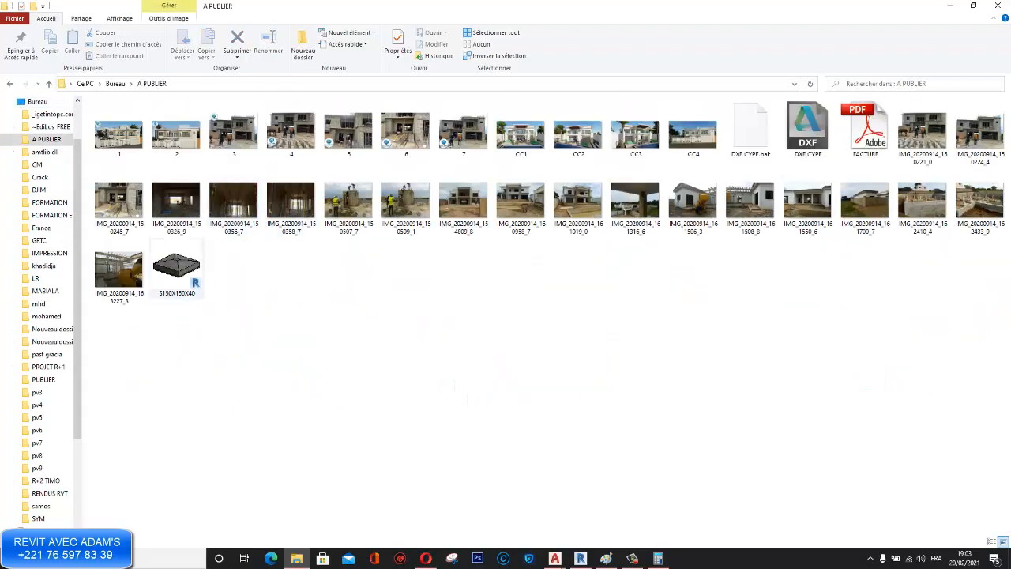
pyautogui.rightClick(168, 263)
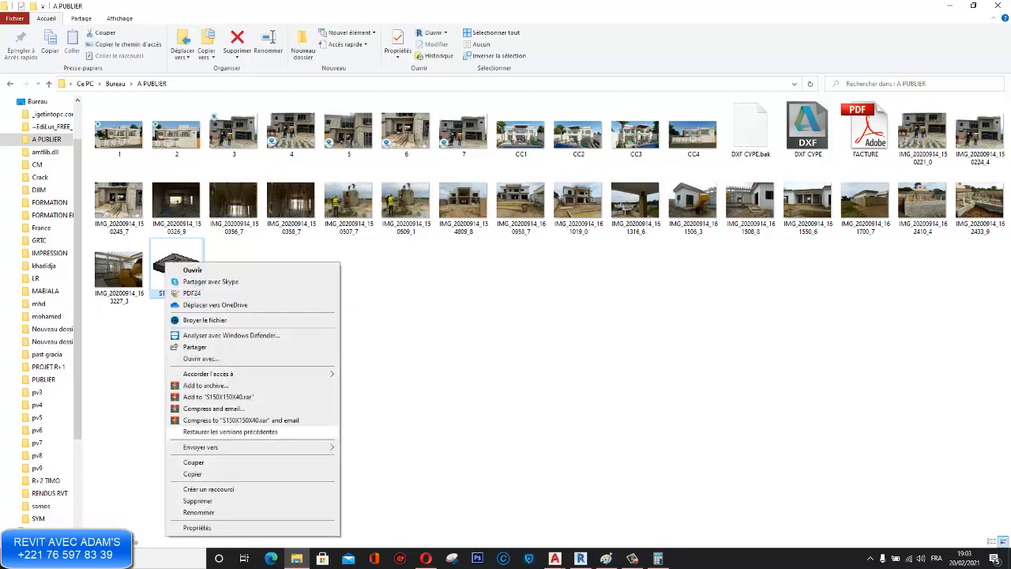
pyautogui.click(192, 474)
# Step: Switch back to Revit and paste the S150X150X40 file into the France library folder of the family loading dialog
pyautogui.hotkey('alt', 'Tab')
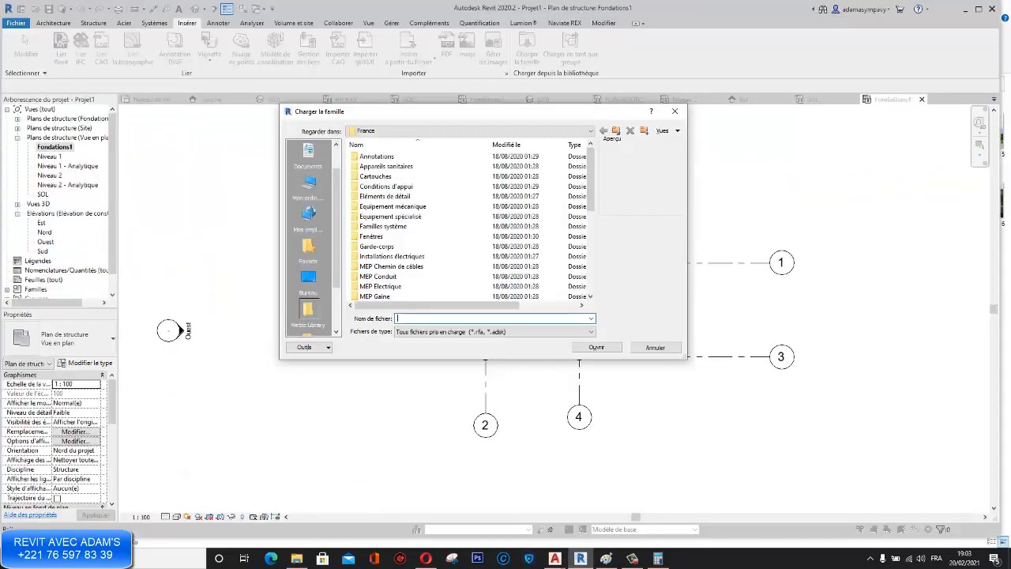
pyautogui.moveTo(591, 188); pyautogui.dragTo(591, 270)
pyautogui.rightClick(368, 297)
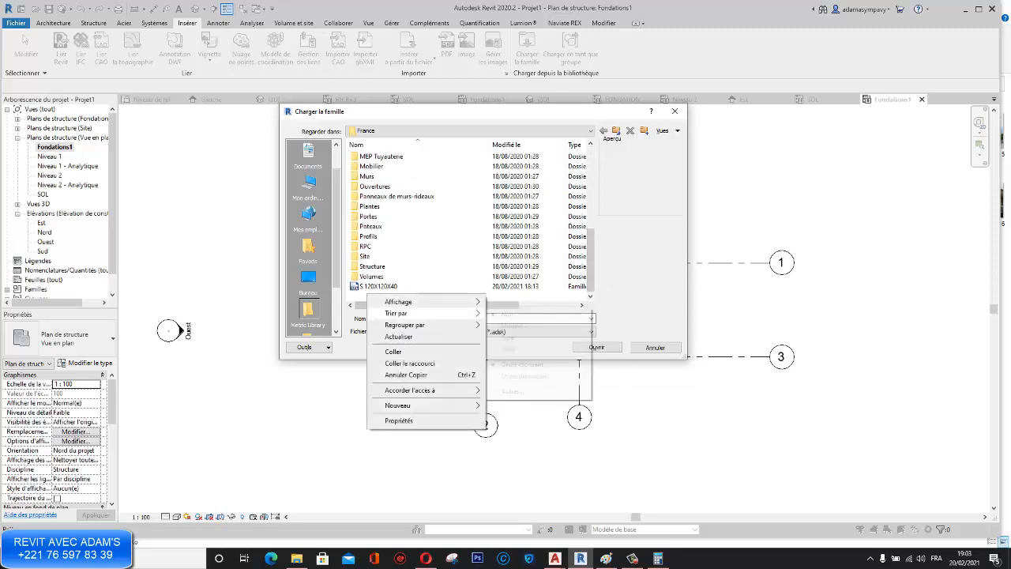
pyautogui.click(393, 351)
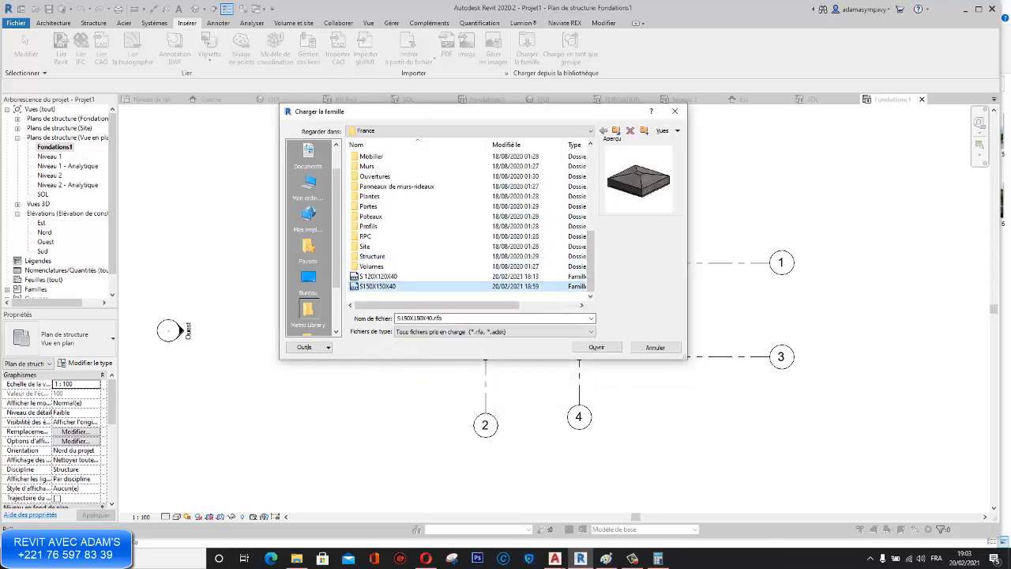
# Step: Load the S150X150X40 family, start placing it as an isolated foundation and review its type dimensions
pyautogui.press('Return')
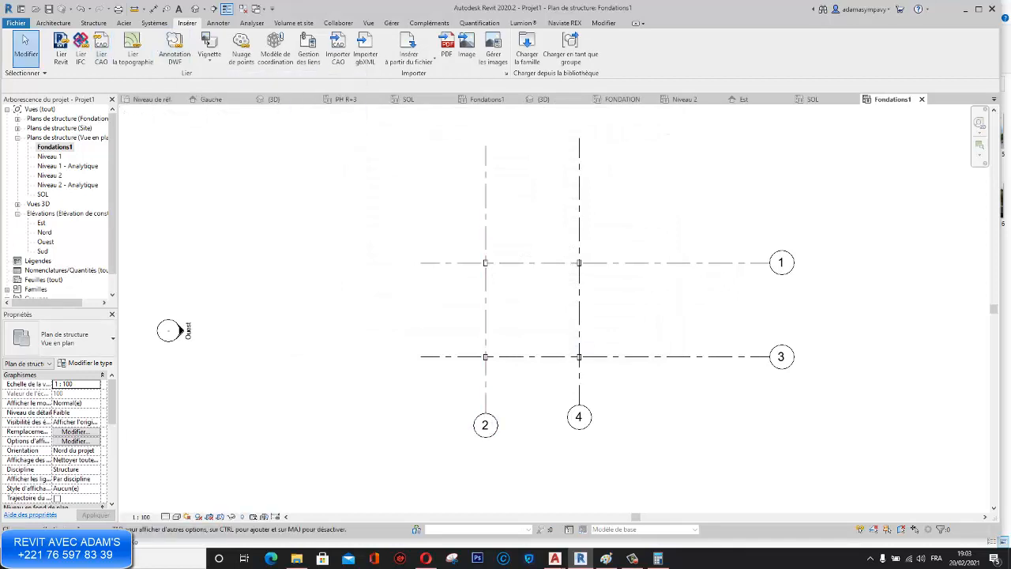
pyautogui.click(93, 22)
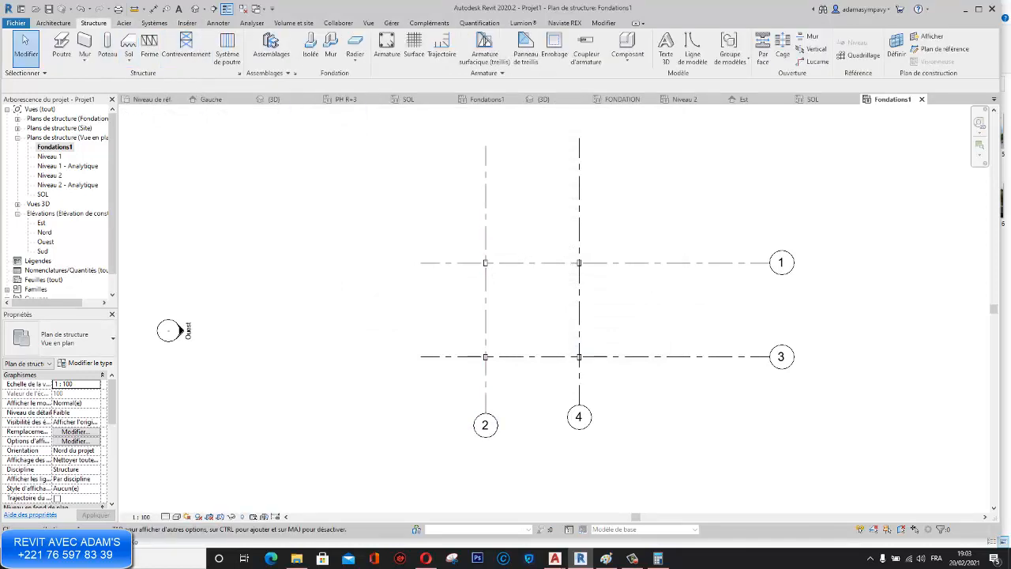
pyautogui.click(310, 45)
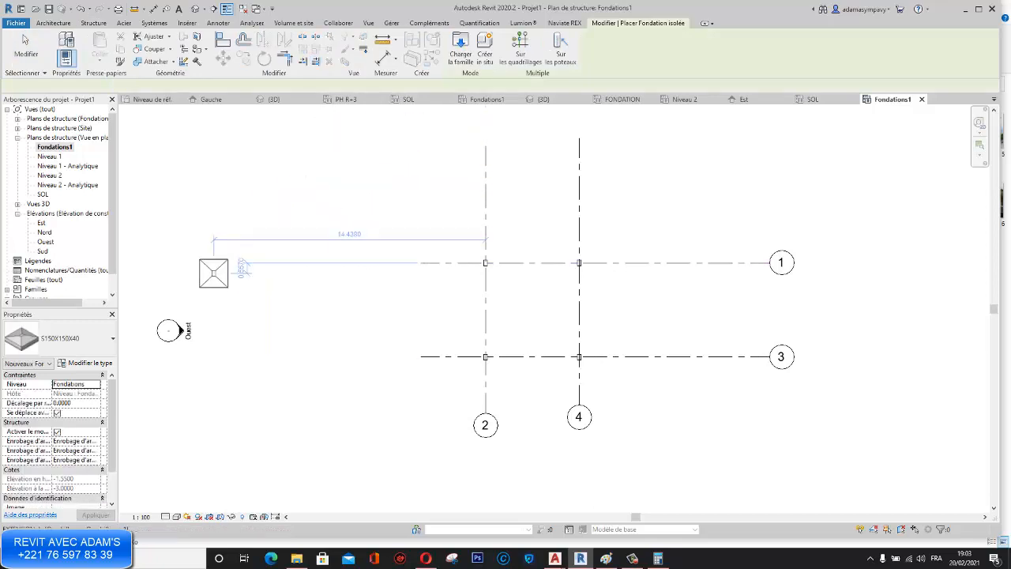
pyautogui.scroll(2, 257, 288)
pyautogui.scroll(-1, 285, 242)
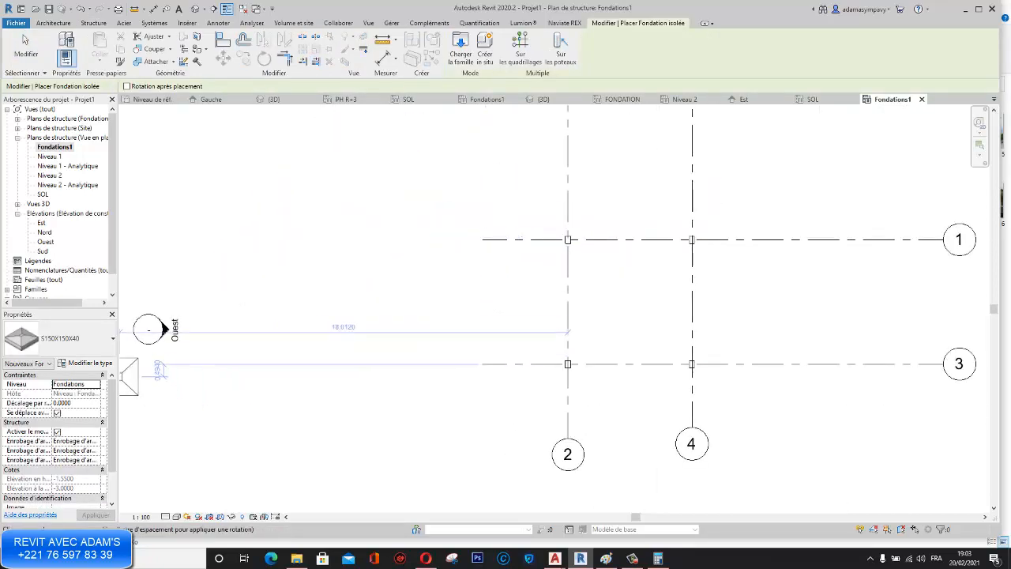
pyautogui.click(89, 363)
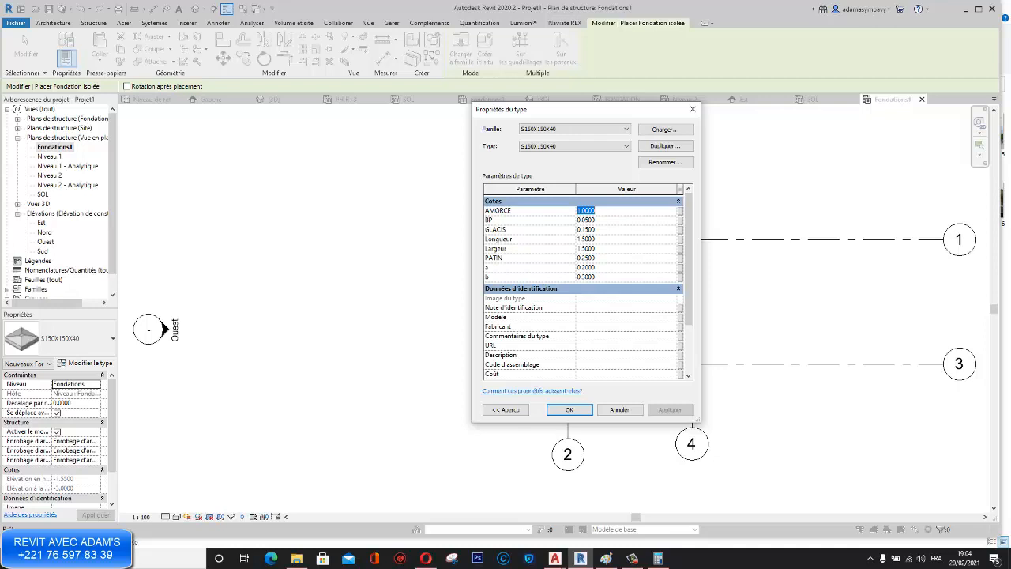
pyautogui.press('Return')
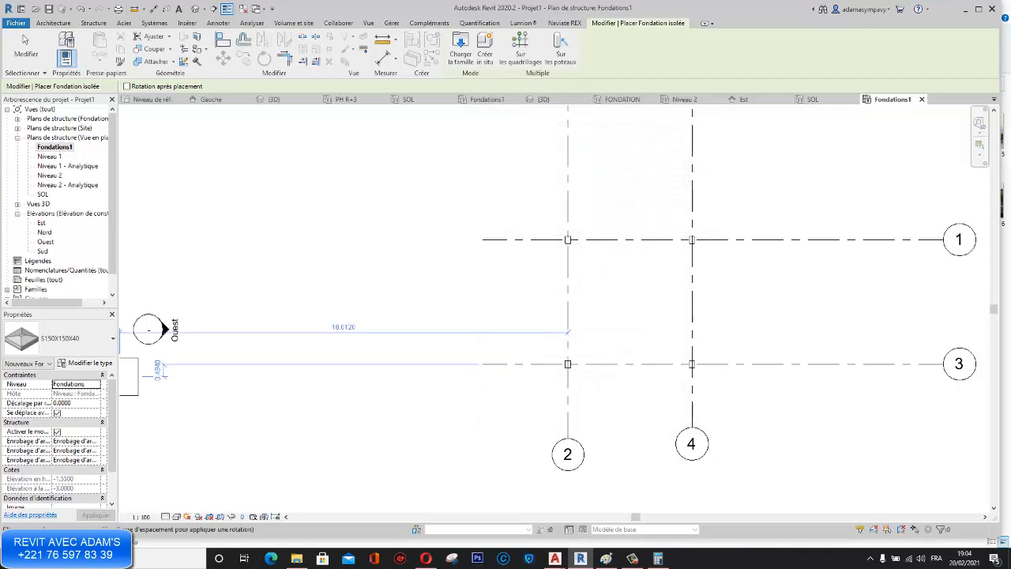
# Step: Place S150X150X40 footings under all four columns at the grid intersections and finish the placement
pyautogui.click(561, 49)
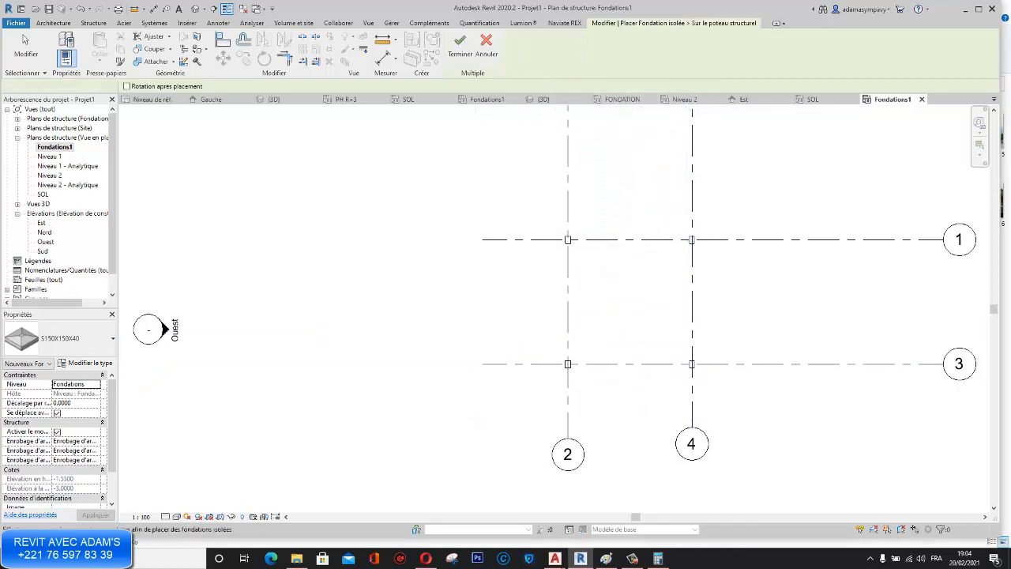
pyautogui.moveTo(745, 198); pyautogui.dragTo(534, 394)
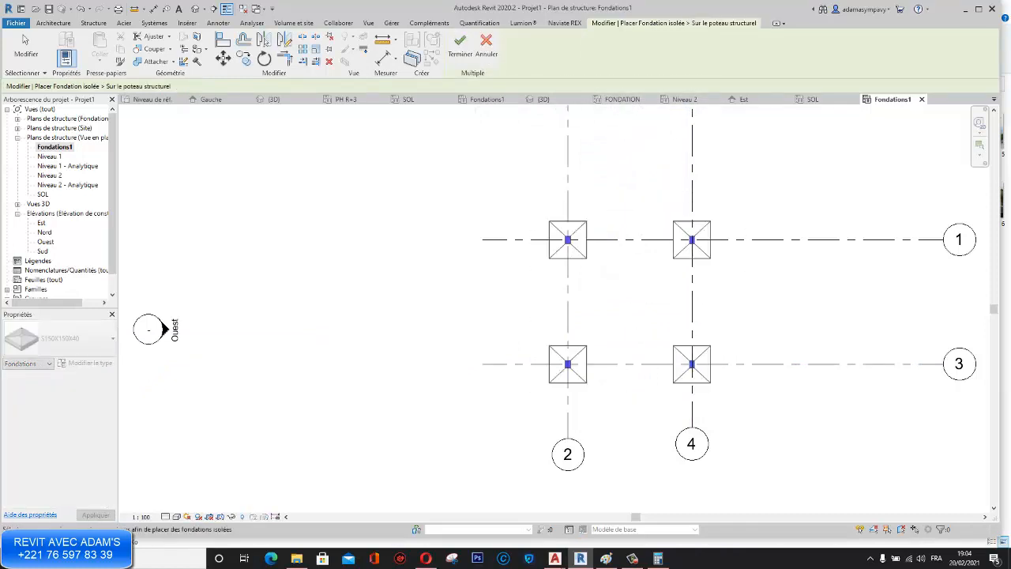
pyautogui.click(460, 46)
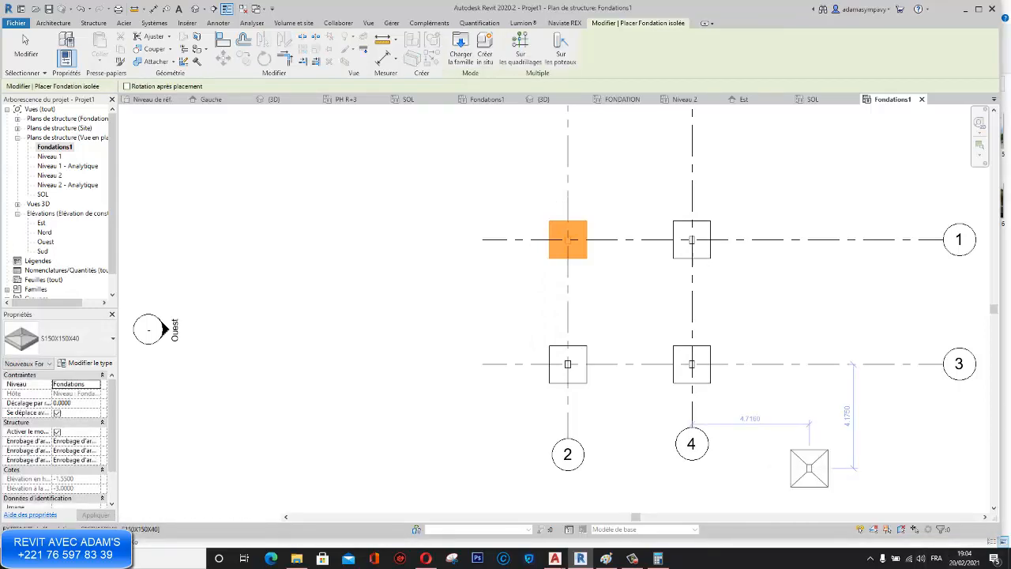
pyautogui.click(25, 41)
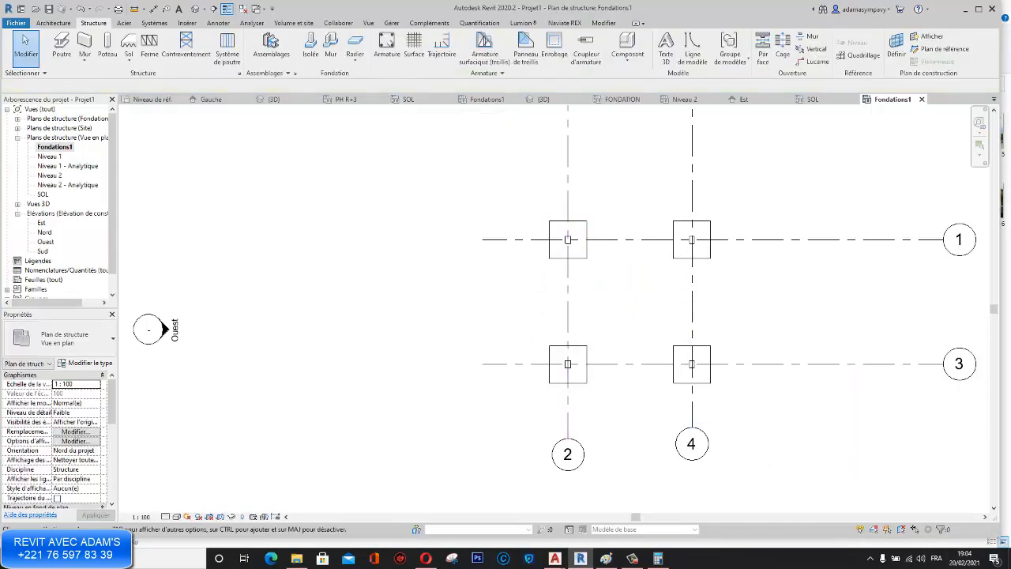
# Step: Close the 3D view and the FONDATION plan of the R+1 project
pyautogui.click(543, 99)
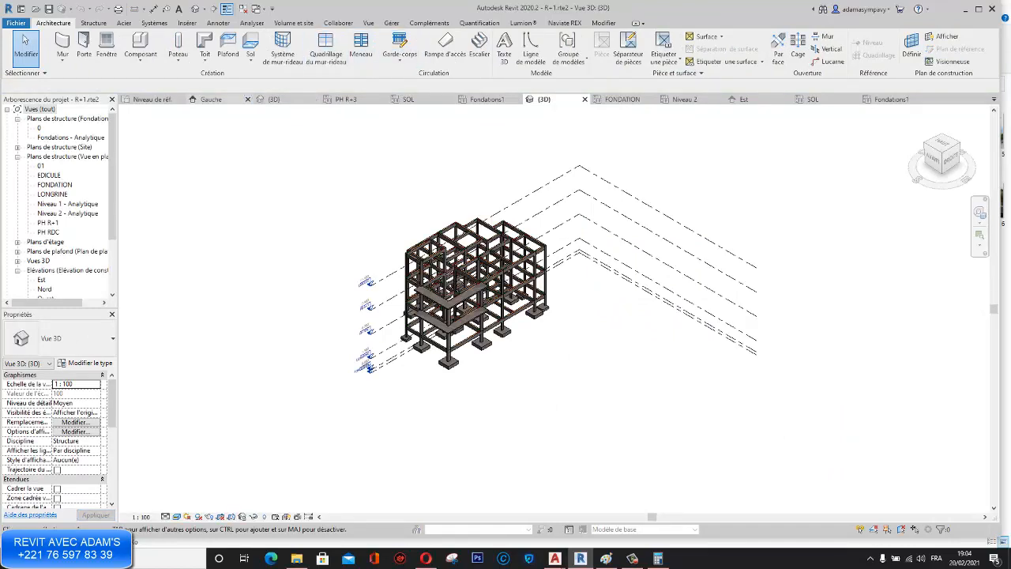
pyautogui.click(585, 99)
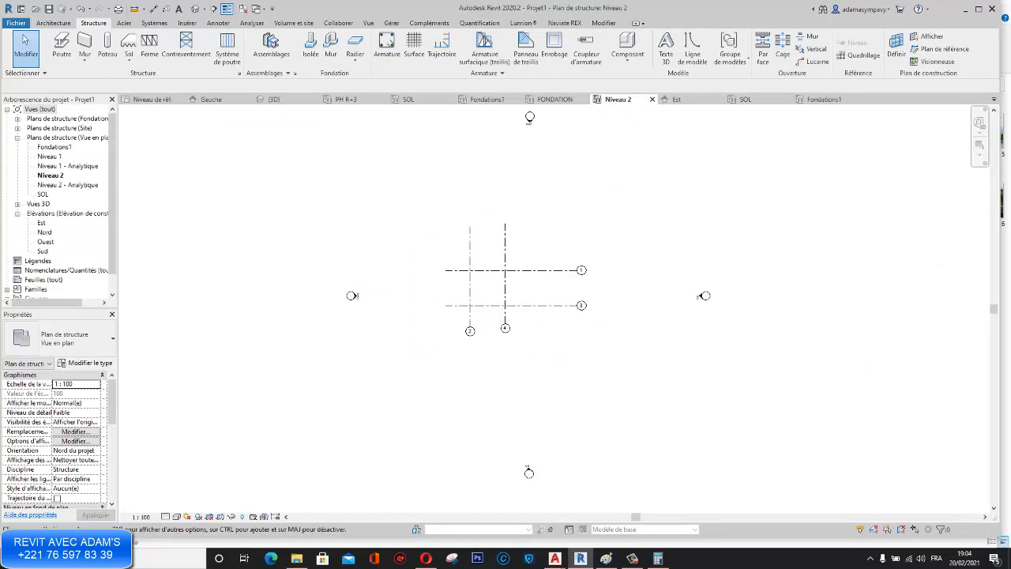
pyautogui.click(555, 98)
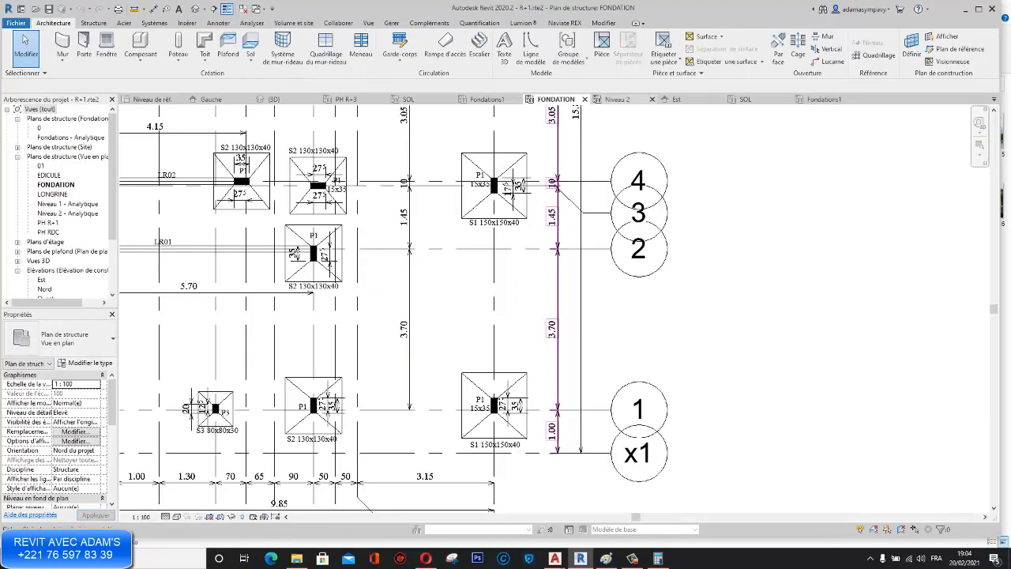
pyautogui.click(584, 98)
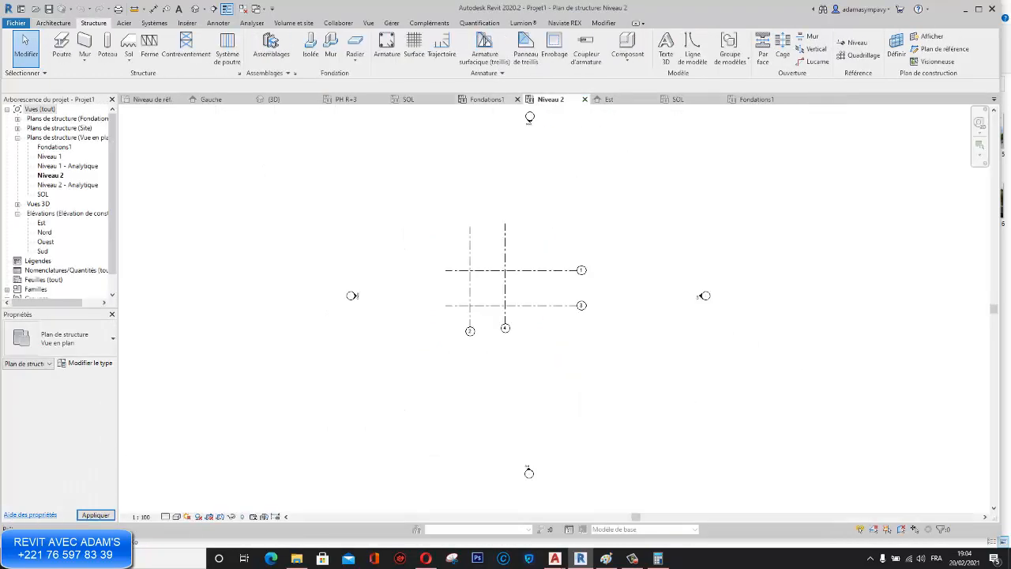
# Step: Close the Fondations1, SOL and PH R+3 structural plans of PROJET R+2
pyautogui.click(487, 99)
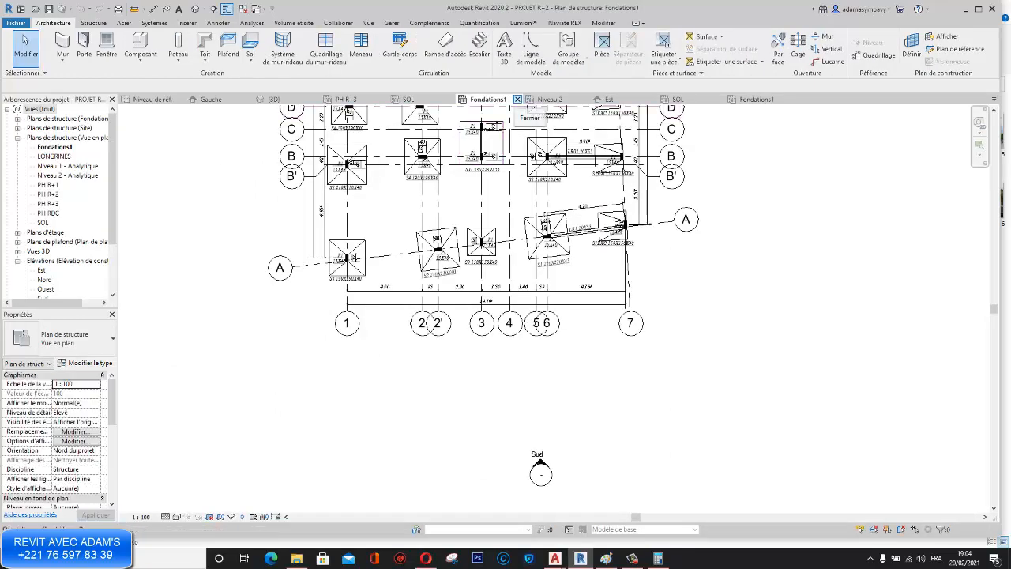
pyautogui.click(518, 99)
pyautogui.click(407, 99)
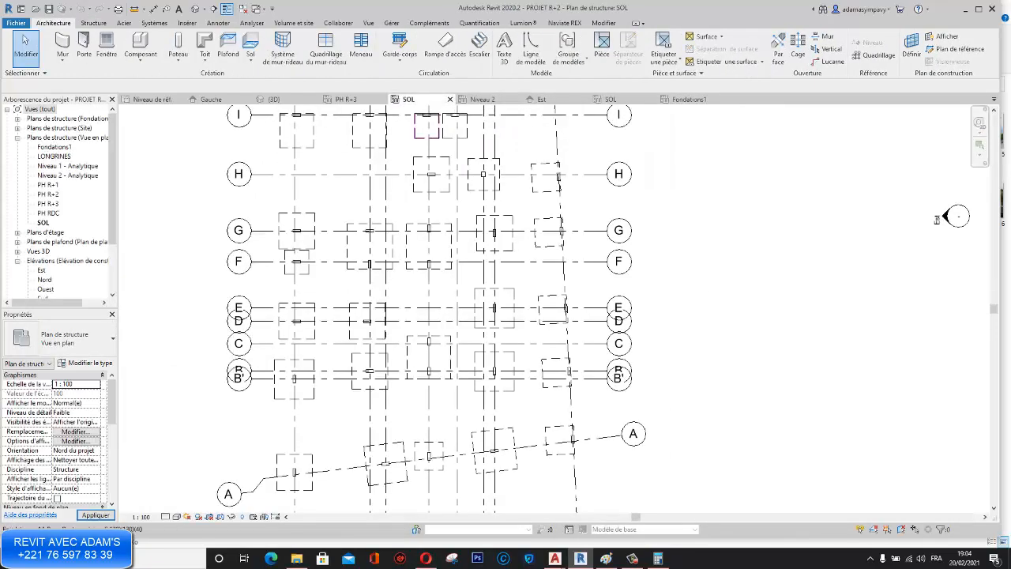
pyautogui.click(450, 98)
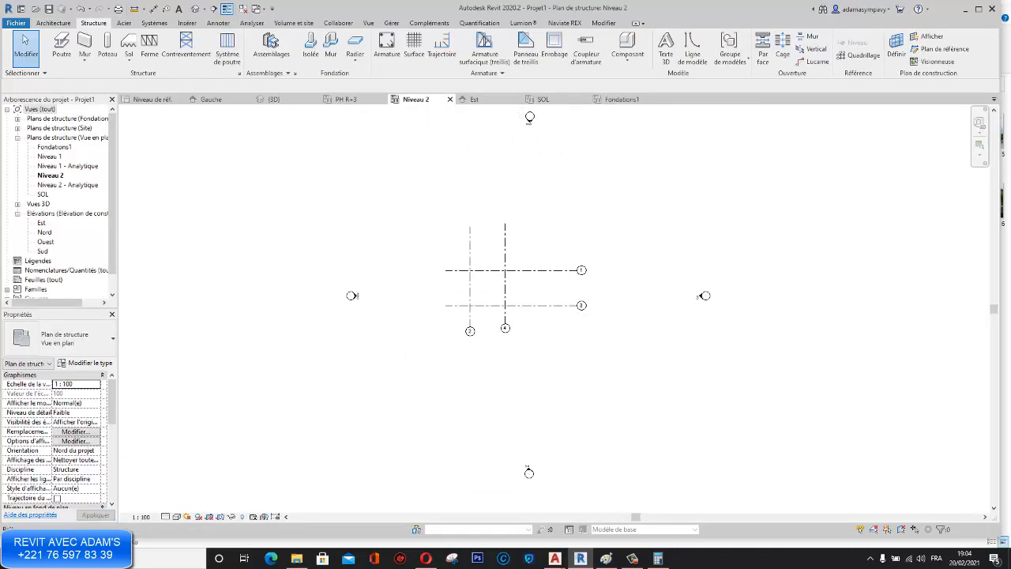
pyautogui.click(365, 100)
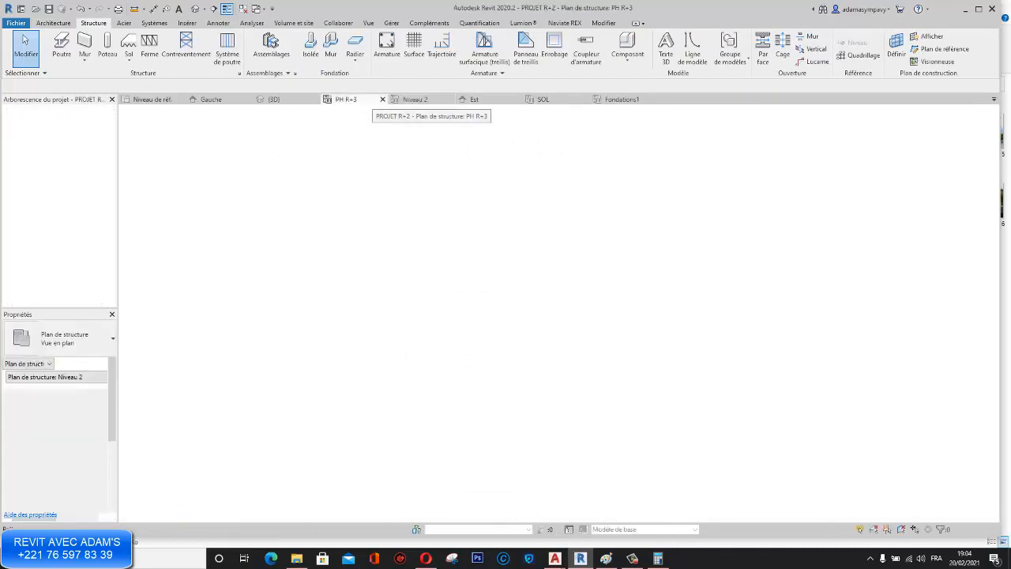
pyautogui.click(382, 99)
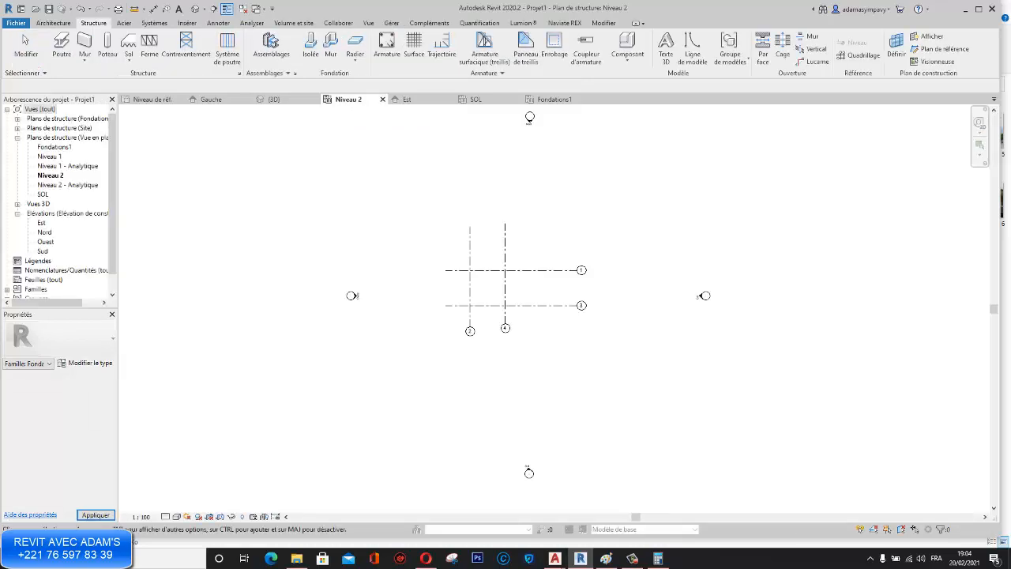
# Step: Return to Projet1's Fondations1 plan and open the default 3D view to see the footings and columns
pyautogui.click(552, 100)
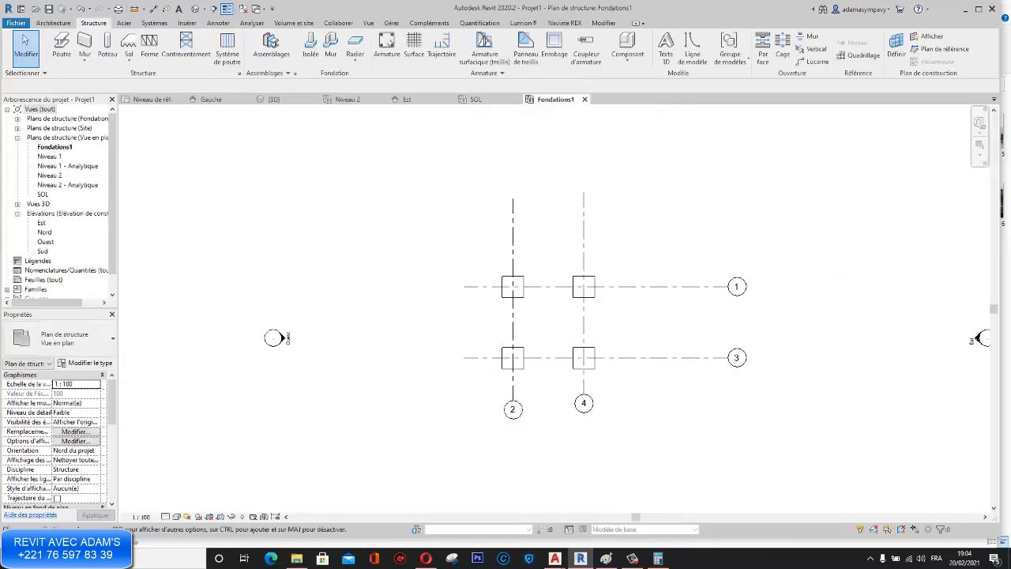
pyautogui.scroll(4, 583, 310)
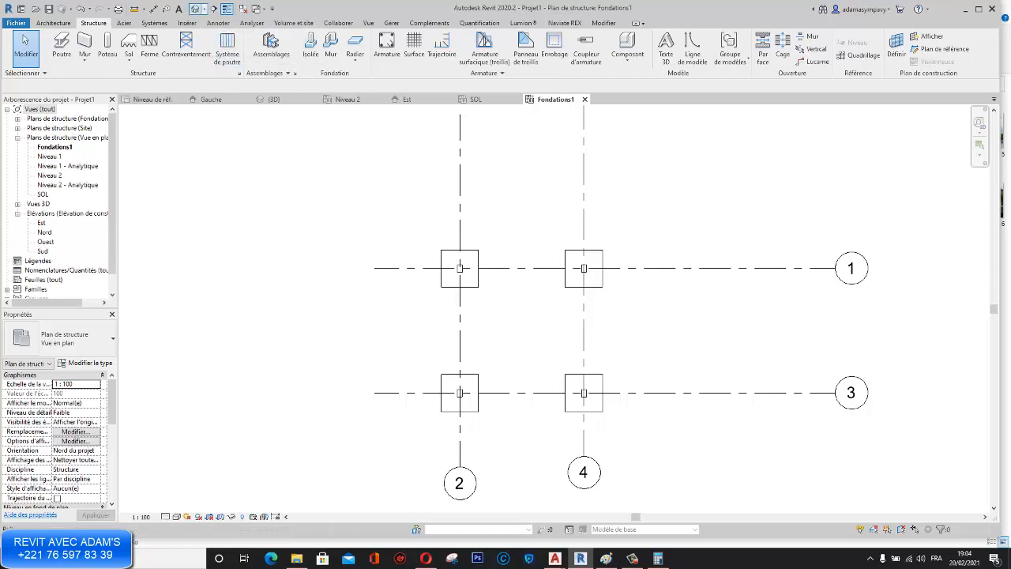
pyautogui.click(196, 9)
pyautogui.scroll(5, 481, 337)
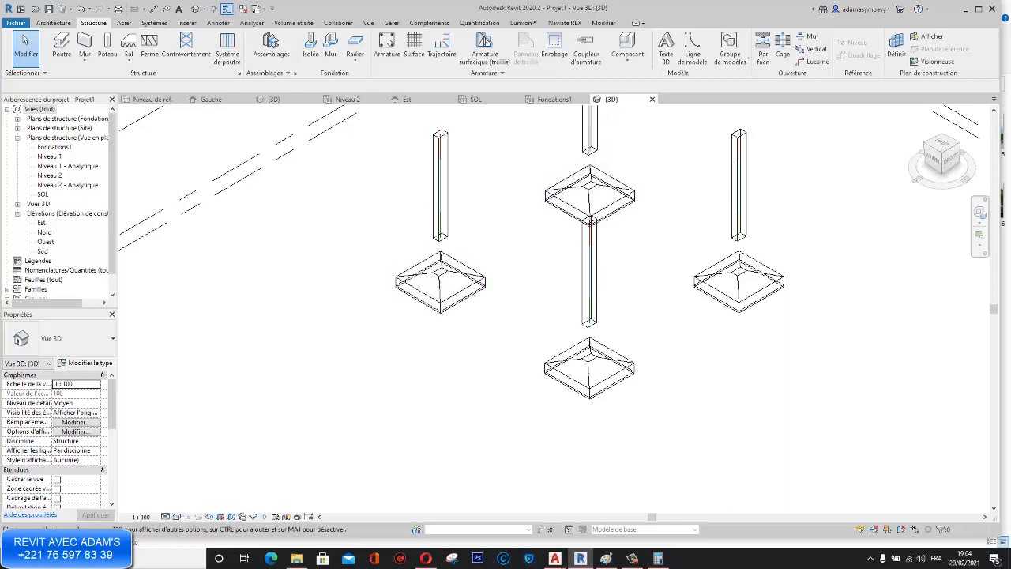
# Step: Display the 3D view with filled surfaces instead of wireframe and set its detail level to Elevé
pyautogui.click(176, 516)
pyautogui.click(198, 494)
pyautogui.click(165, 516)
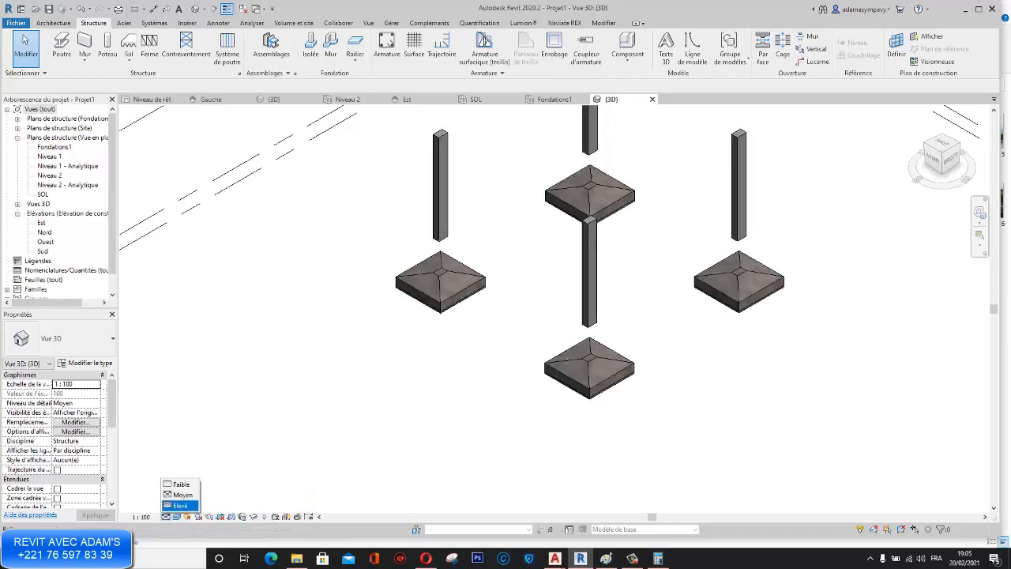
pyautogui.click(180, 506)
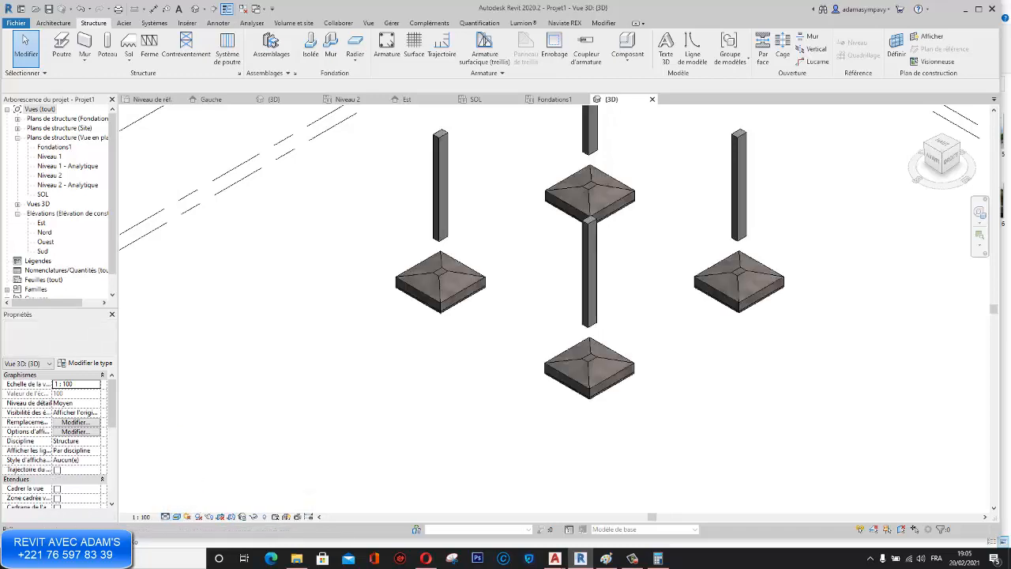
# Step: In the Est elevation, set the AMORCE parameter of the S150X150X40 footing type to 0
pyautogui.click(407, 100)
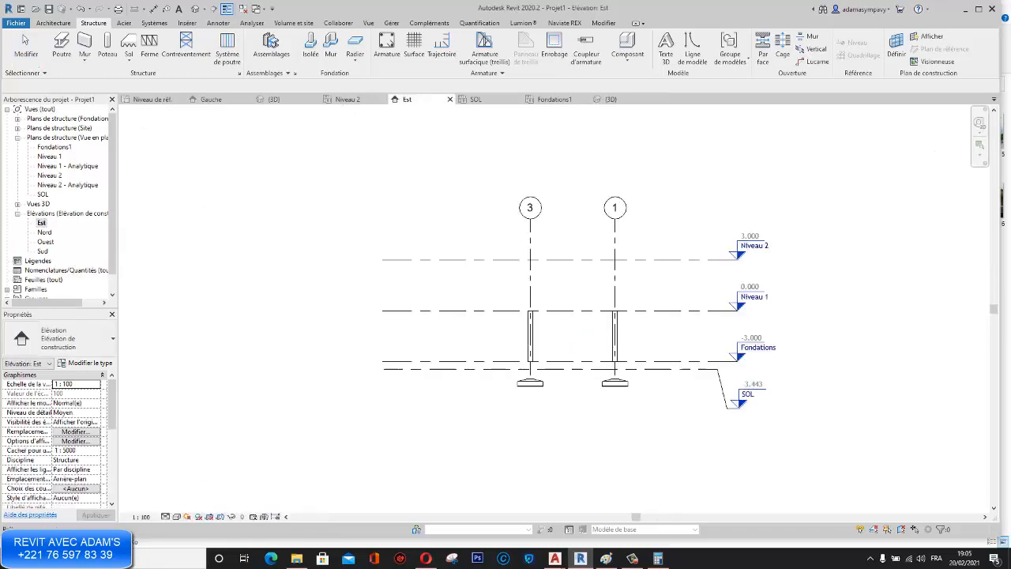
pyautogui.scroll(5, 530, 384)
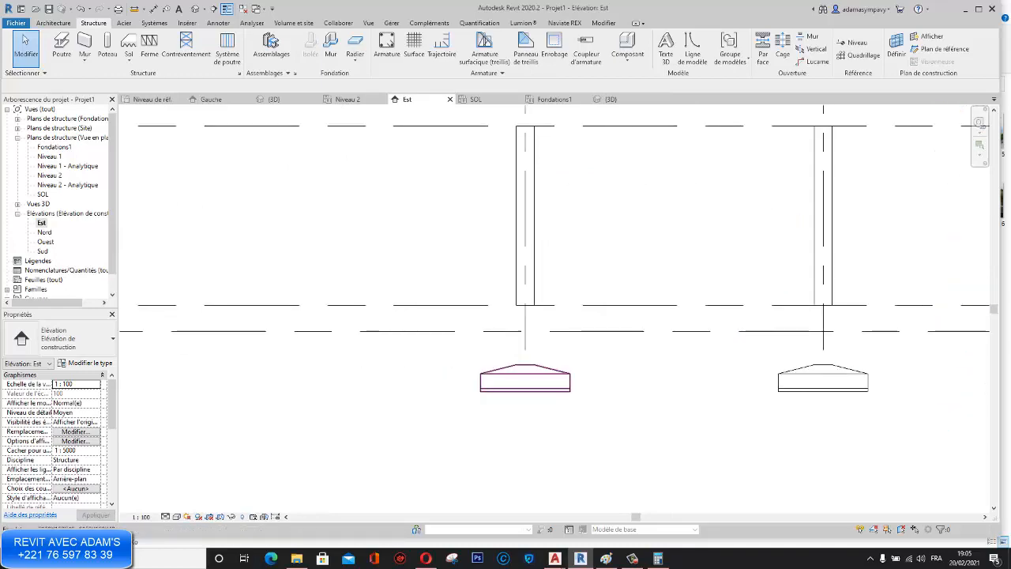
pyautogui.scroll(-2, 555, 382)
pyautogui.click(555, 382)
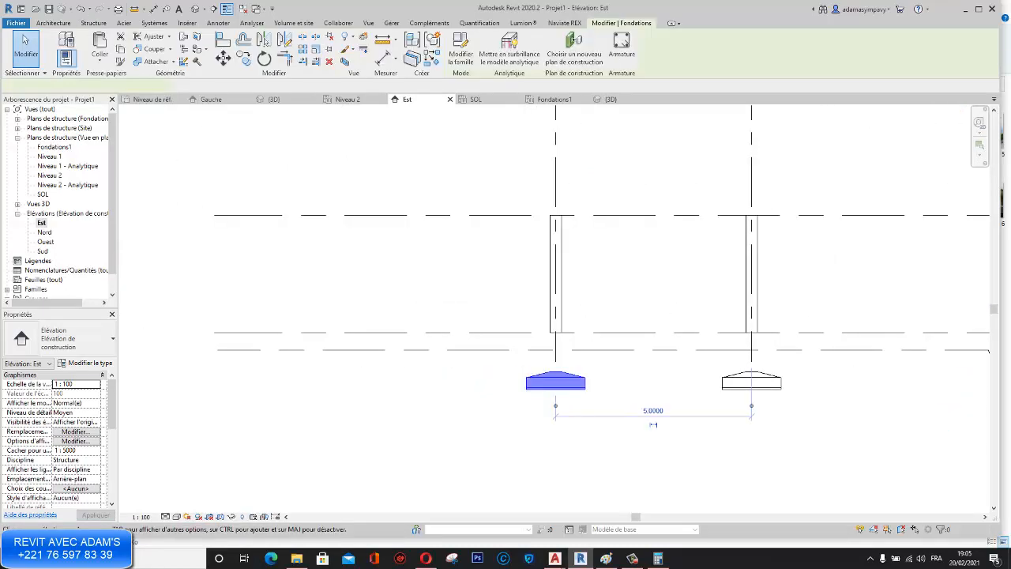
pyautogui.click(90, 362)
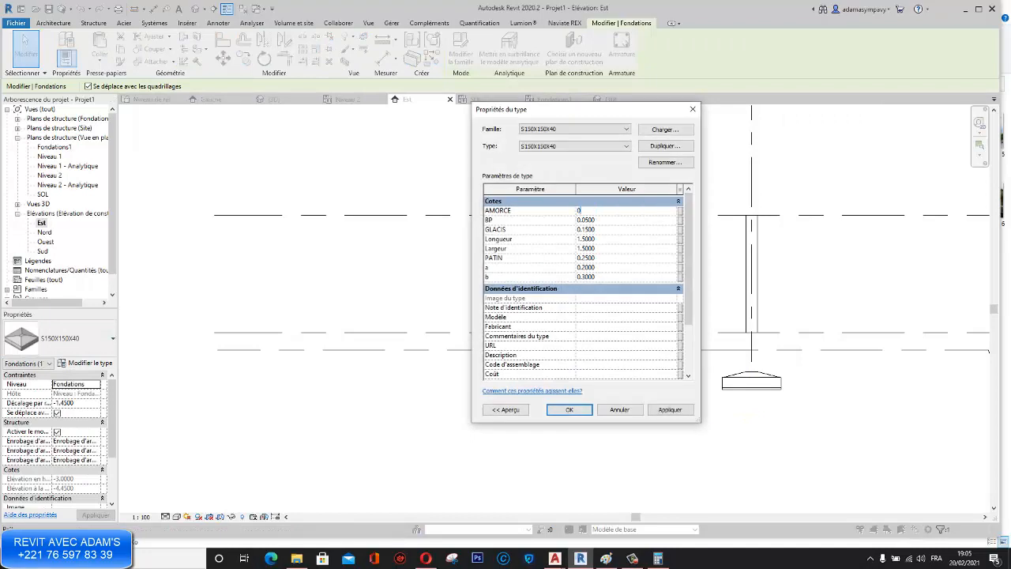
pyautogui.click(669, 409)
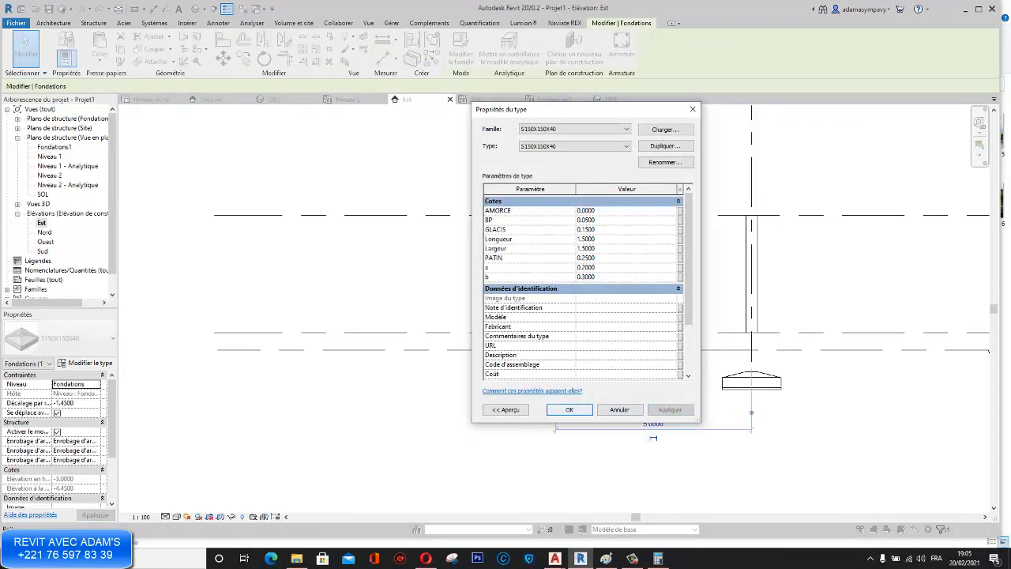
pyautogui.click(569, 409)
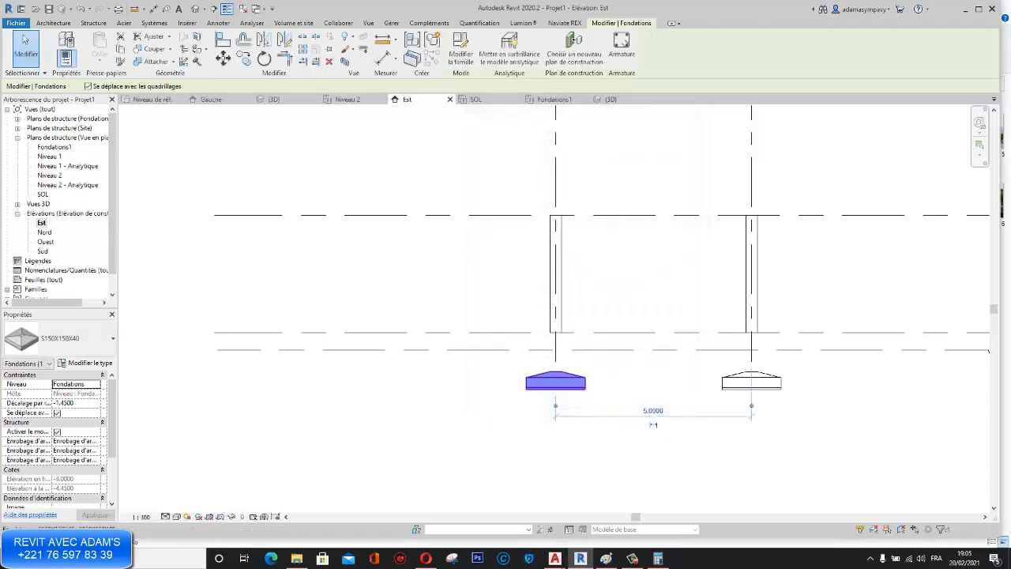
# Step: Set the level of all four footings to SOL with an offset of 0
pyautogui.click(751, 382)
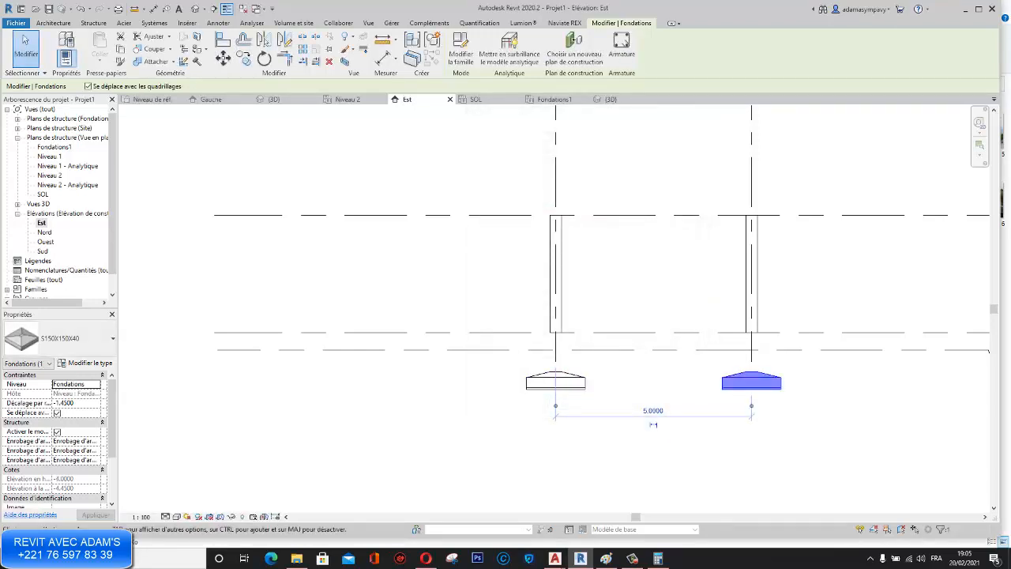
pyautogui.moveTo(839, 365); pyautogui.dragTo(489, 422)
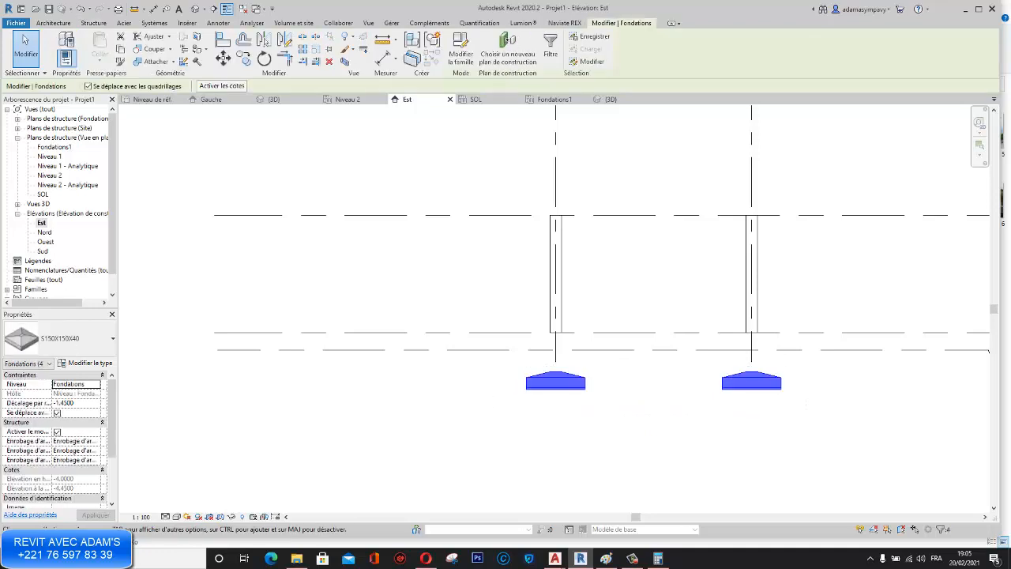
pyautogui.click(96, 385)
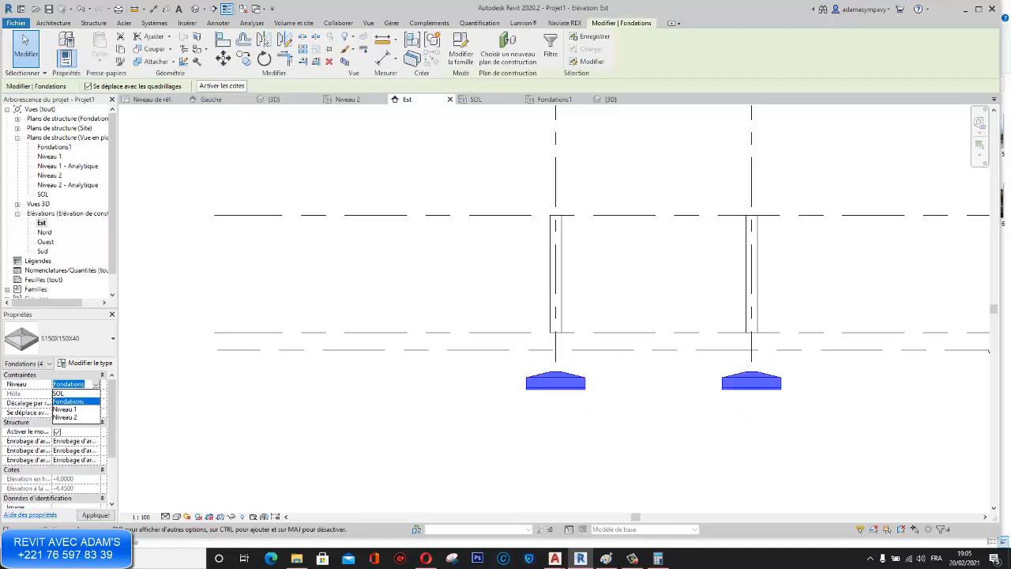
pyautogui.click(60, 394)
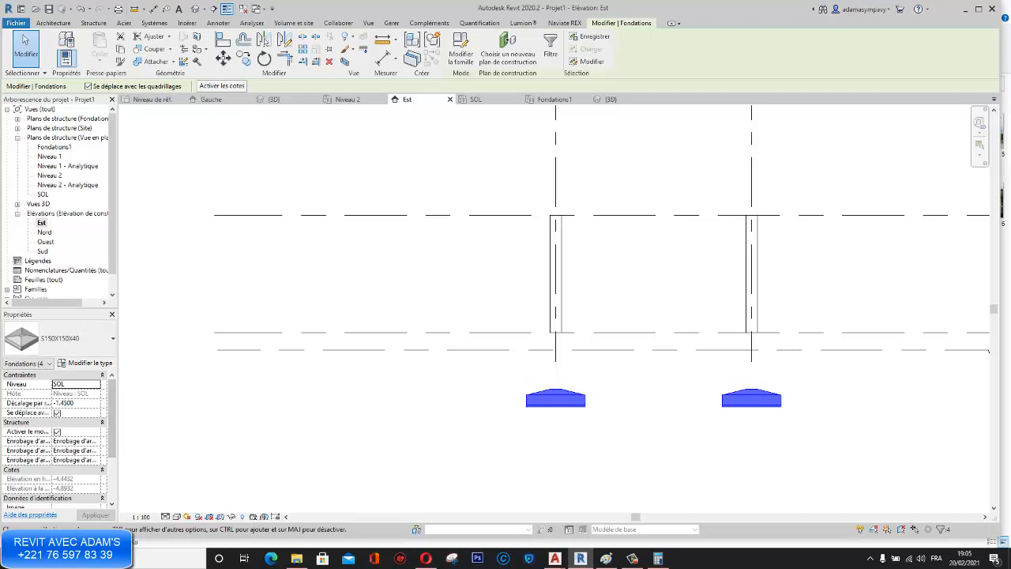
pyautogui.write('0')
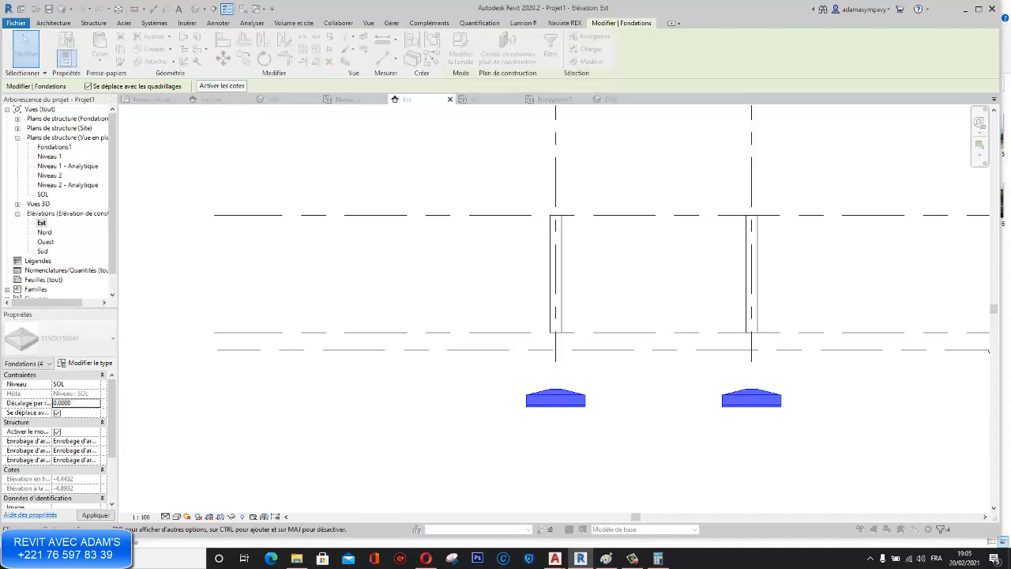
# Step: Apply the zero offset to the selected footings and check their position under the columns in the Est elevation
pyautogui.press('Return')
pyautogui.click(538, 308)
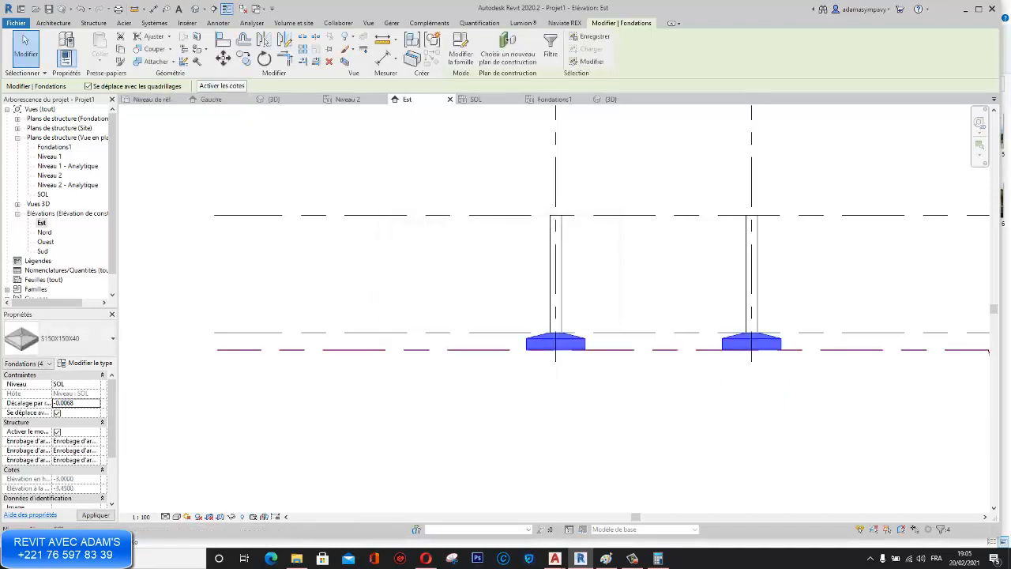
pyautogui.press('Escape')
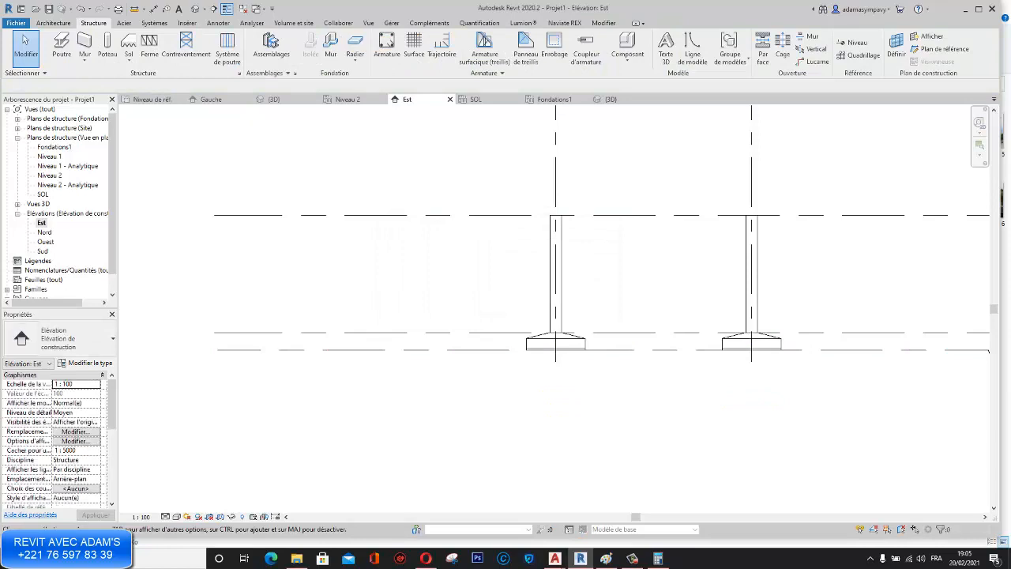
pyautogui.click(554, 99)
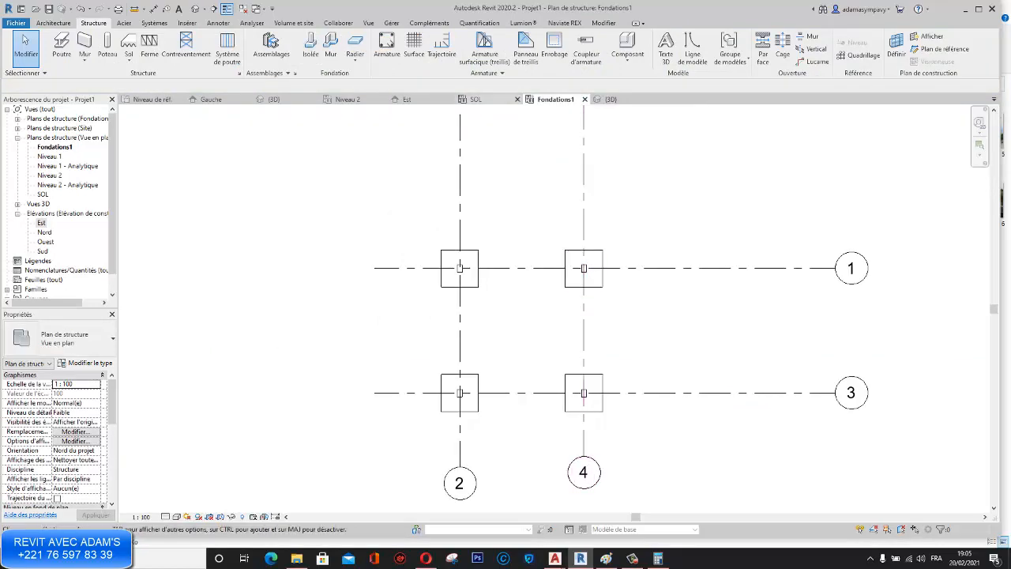
pyautogui.click(406, 99)
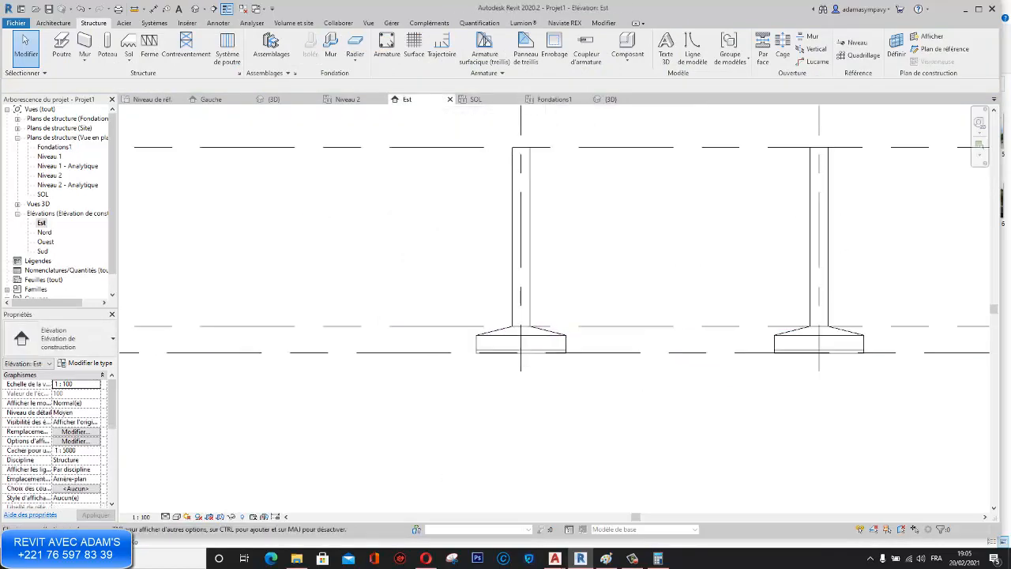
pyautogui.moveTo(640, 342); pyautogui.dragTo(567, 365, button='middle')
pyautogui.scroll(1, 567, 365)
# Step: Set the Fondations1 plan to the Elevé detail level and wireframe display, and look at the sloped footings
pyautogui.click(554, 99)
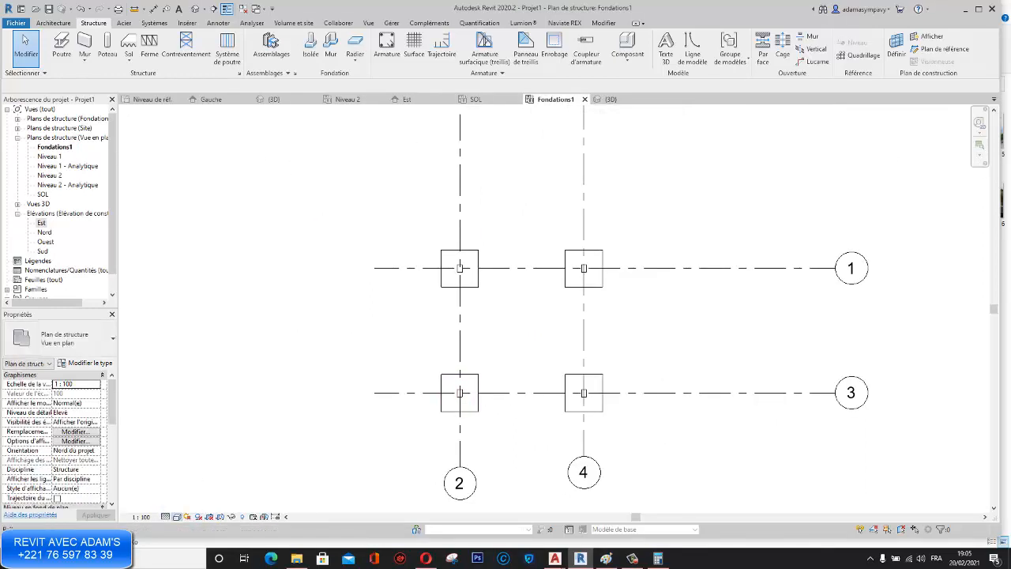
pyautogui.click(176, 516)
pyautogui.click(193, 495)
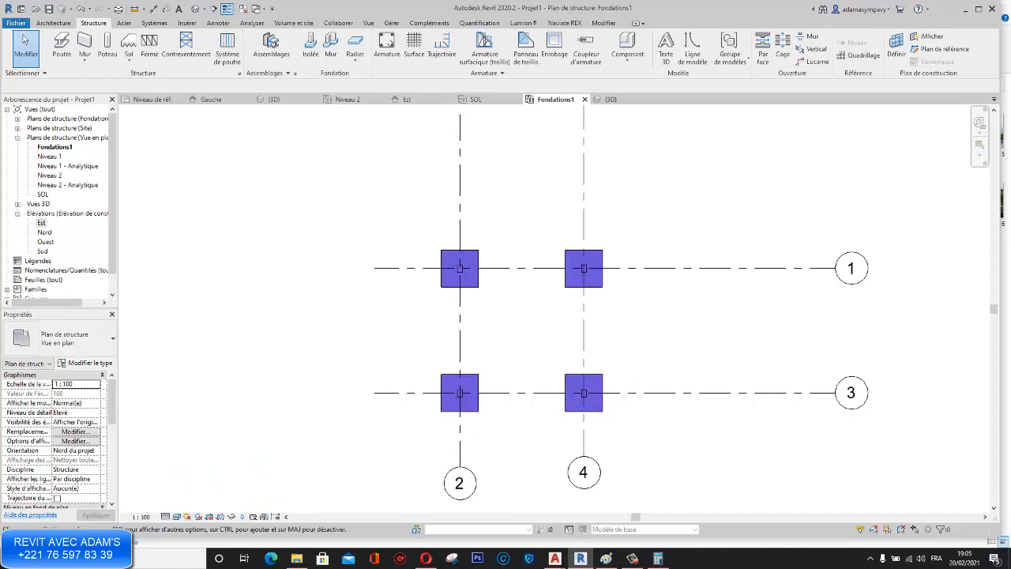
pyautogui.click(176, 516)
pyautogui.click(207, 452)
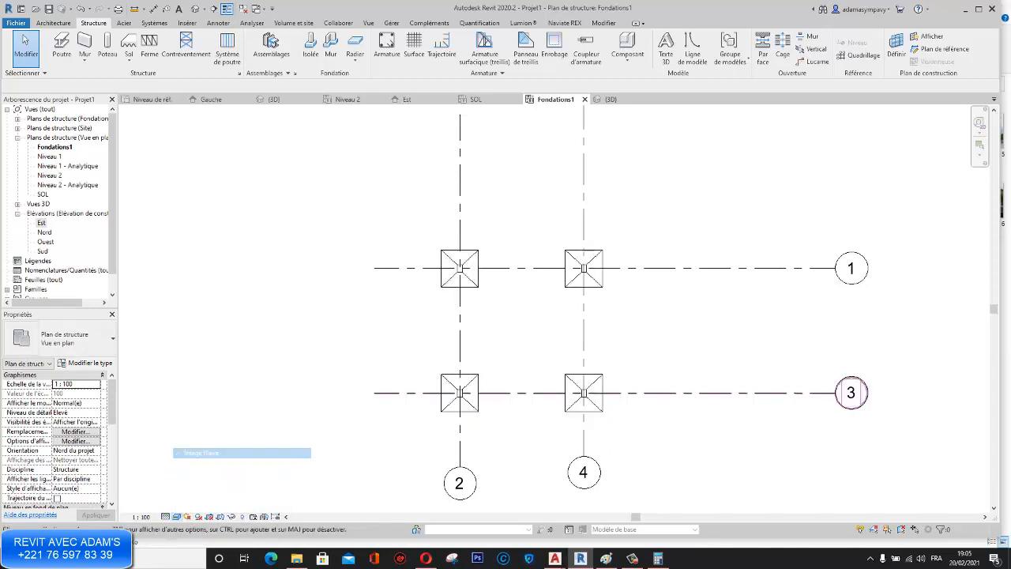
pyautogui.scroll(5, 478, 288)
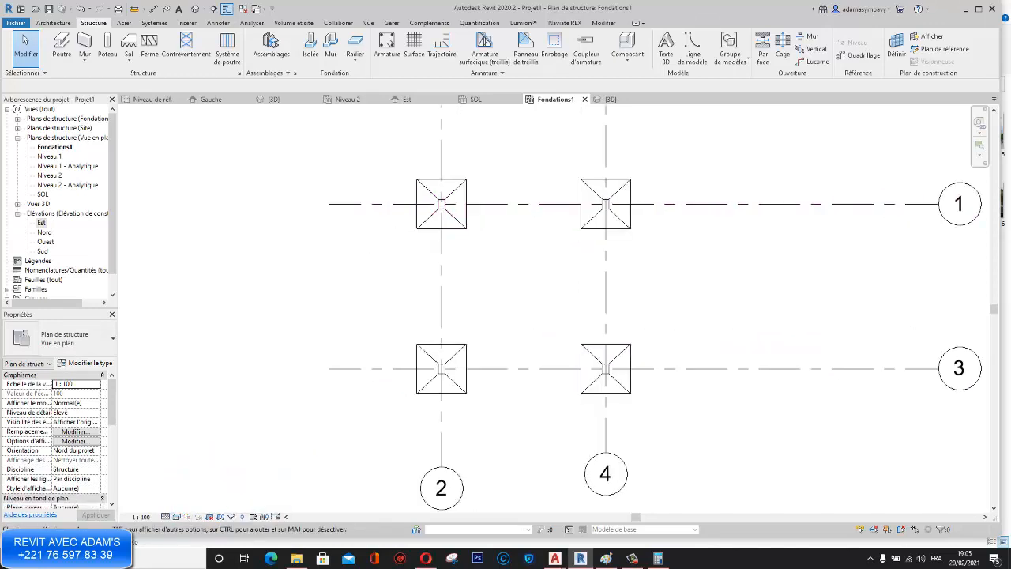
pyautogui.scroll(-2, 425, 355)
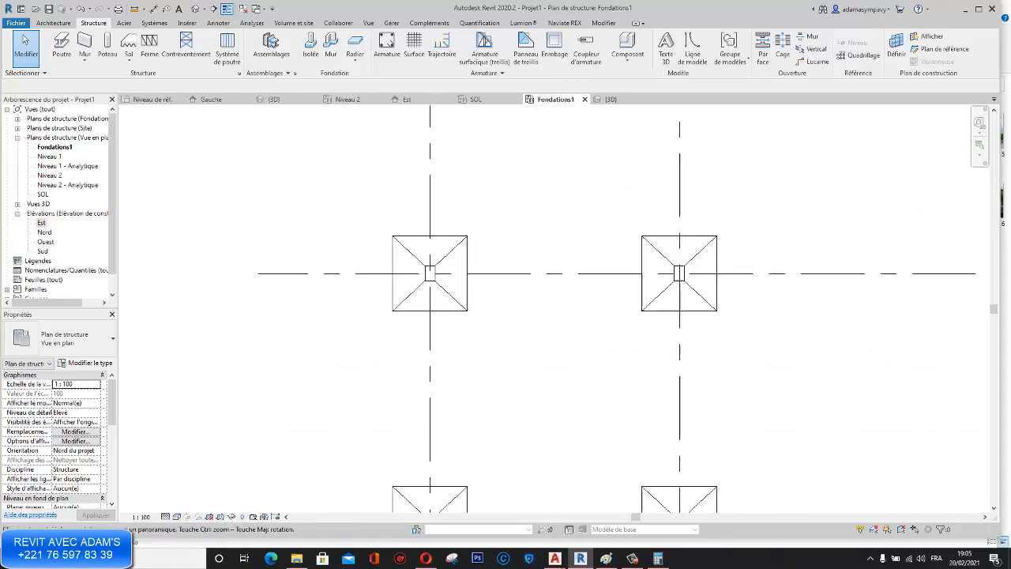
pyautogui.scroll(5, 422, 315)
pyautogui.scroll(-2, 454, 280)
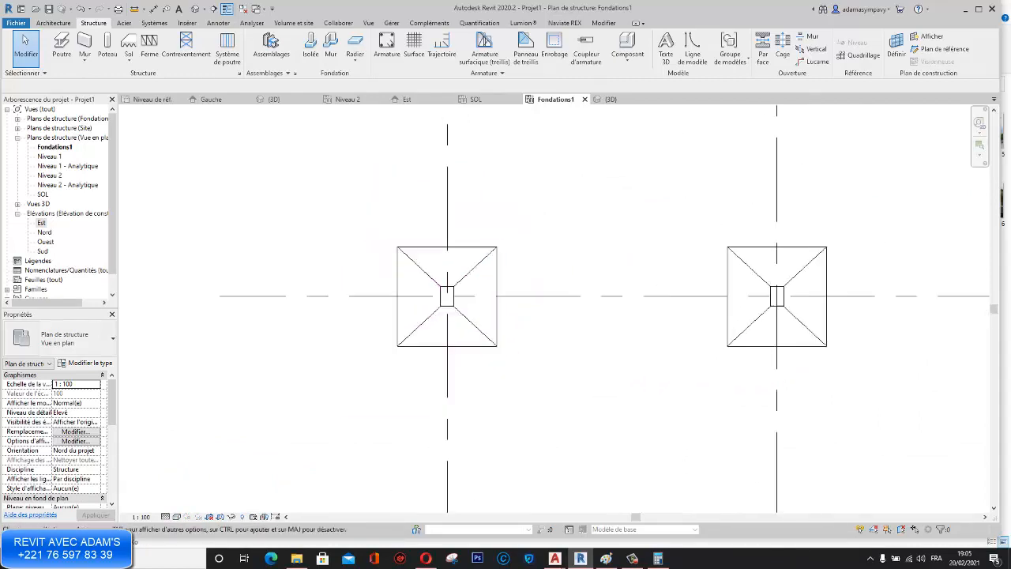
# Step: In the 3D view, set parameter a of the S150X150X40 footing type to 0.15
pyautogui.click(609, 100)
pyautogui.scroll(3, 440, 241)
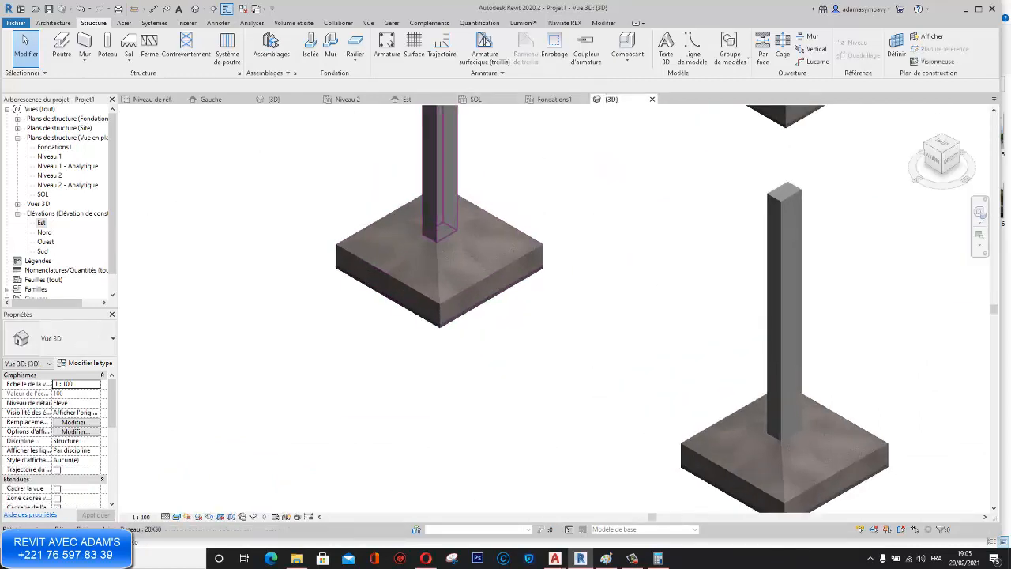
pyautogui.click(443, 252)
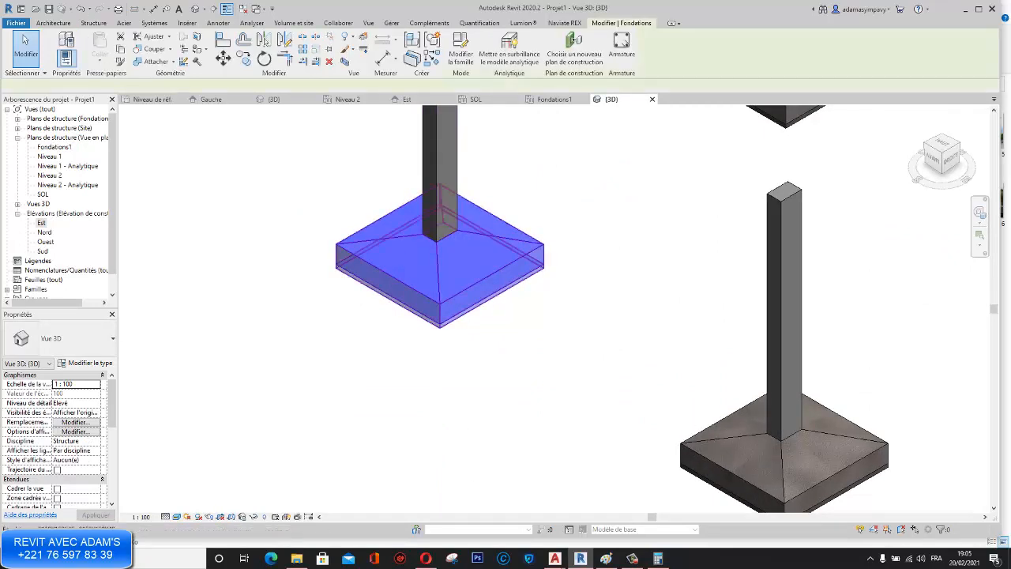
pyautogui.scroll(-1, 510, 330)
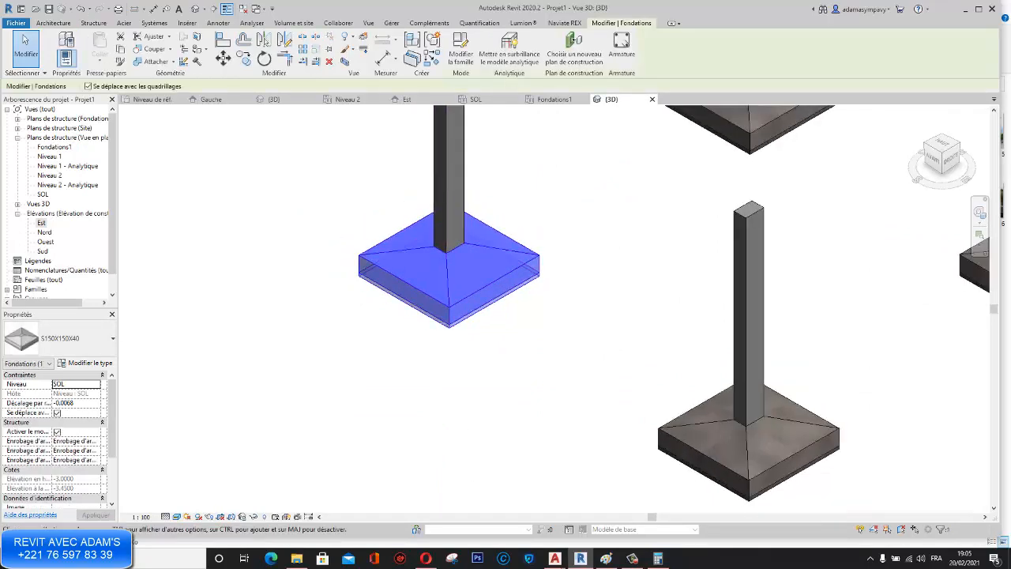
pyautogui.click(85, 363)
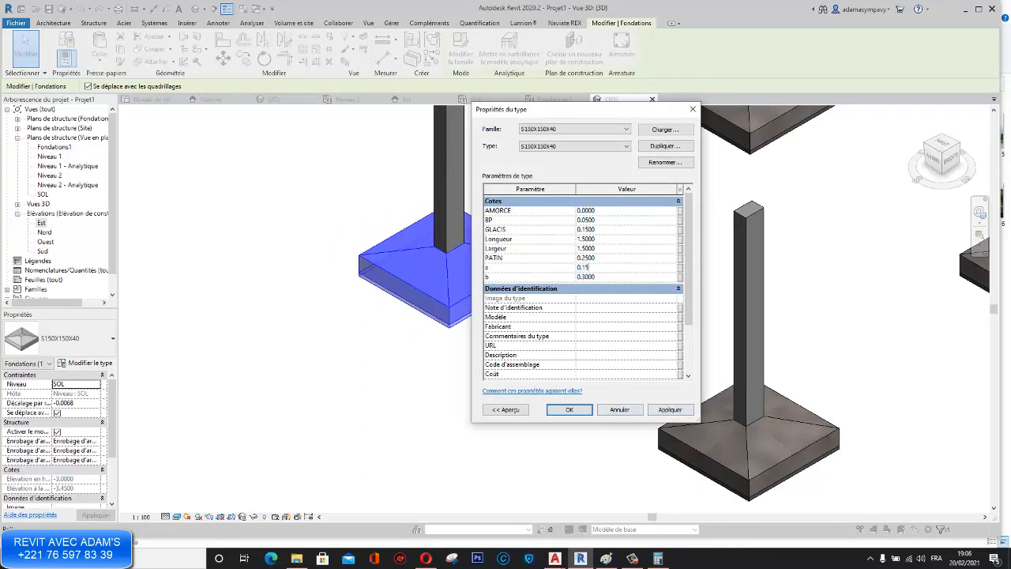
pyautogui.click(568, 409)
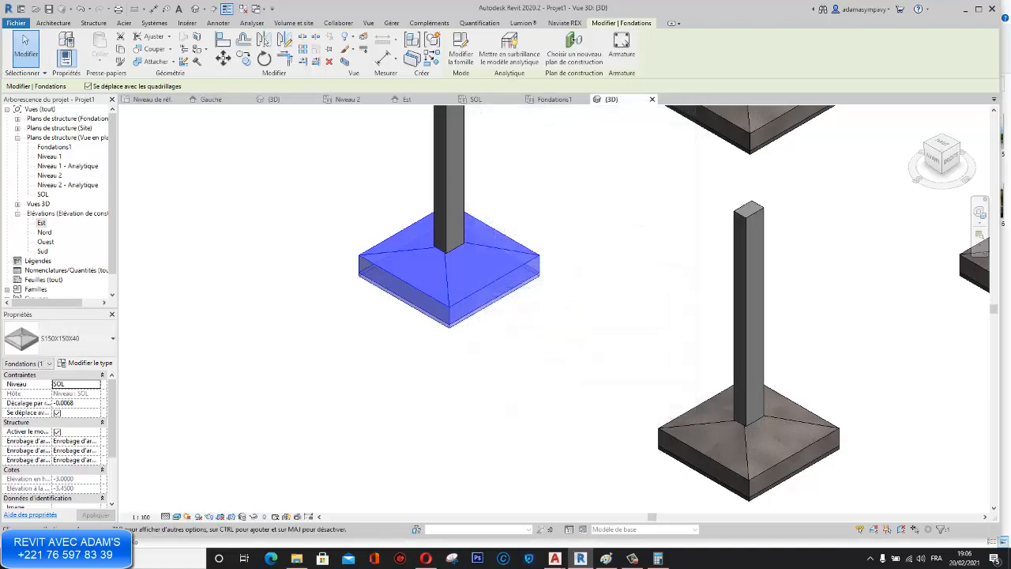
pyautogui.press('Escape')
# Step: Inspect the column base on the footing, and set parameter b of the S150X150X40 footing type to 0.50
pyautogui.keyDown('shift'); pyautogui.moveTo(522, 324); pyautogui.dragTo(588, 333, button='middle'); pyautogui.keyUp('shift')
pyautogui.moveTo(391, 442); pyautogui.dragTo(464, 312, button='middle')
pyautogui.scroll(4, 394, 442)
pyautogui.moveTo(338, 446); pyautogui.dragTo(363, 356, button='middle')
pyautogui.scroll(6, 363, 356)
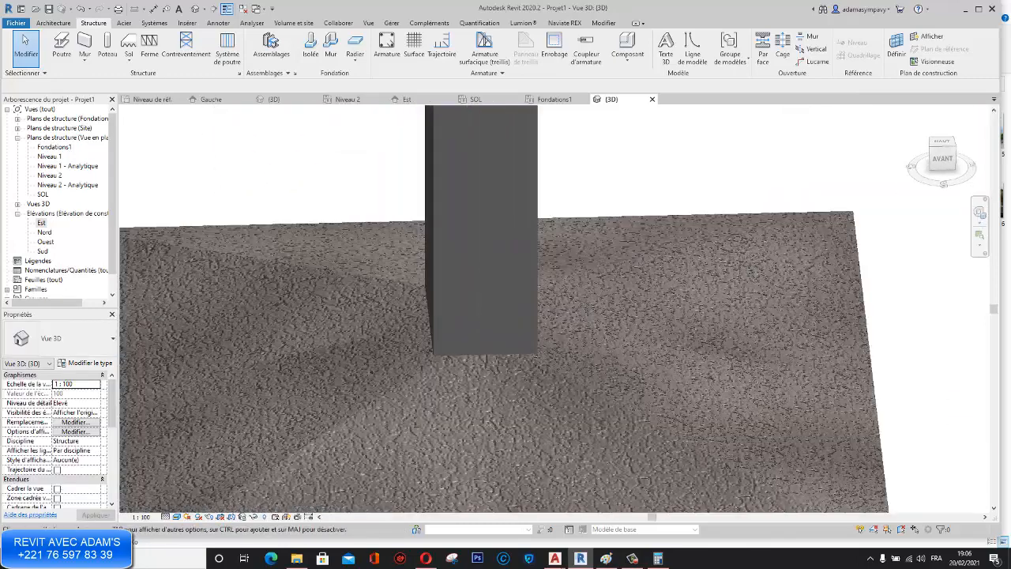
pyautogui.scroll(-6, 410, 336)
pyautogui.click(466, 356)
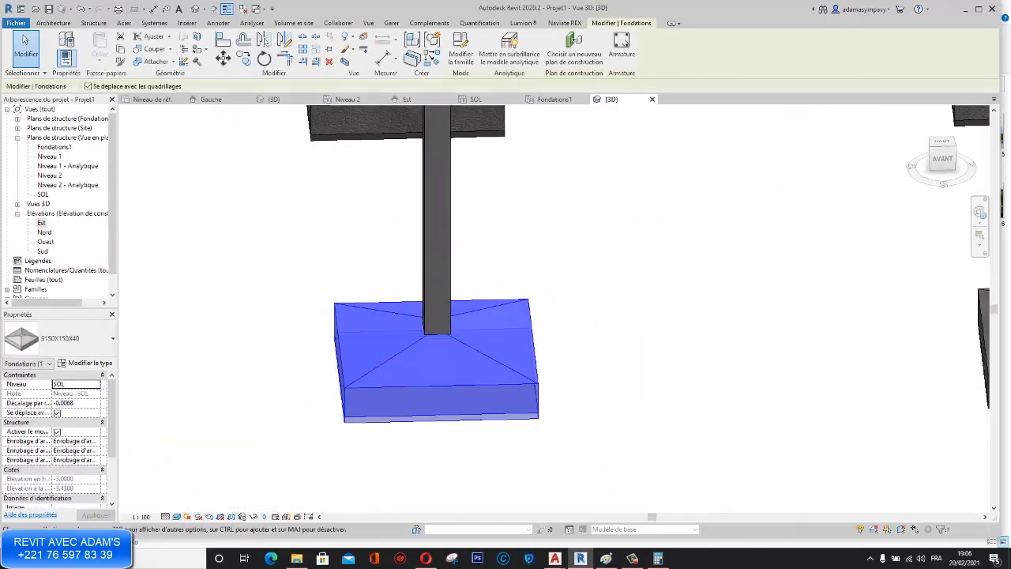
pyautogui.click(87, 364)
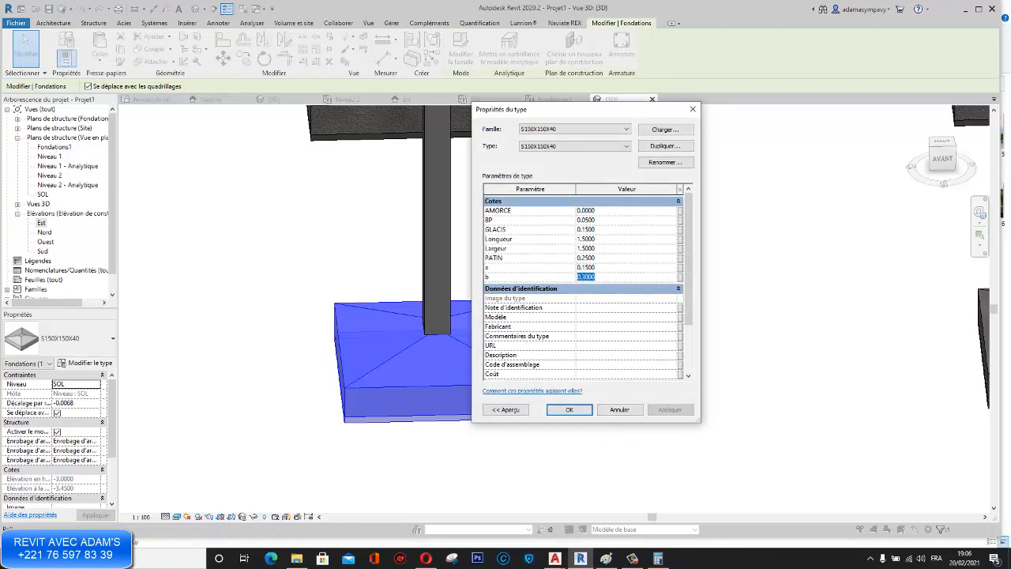
pyautogui.write('0.')
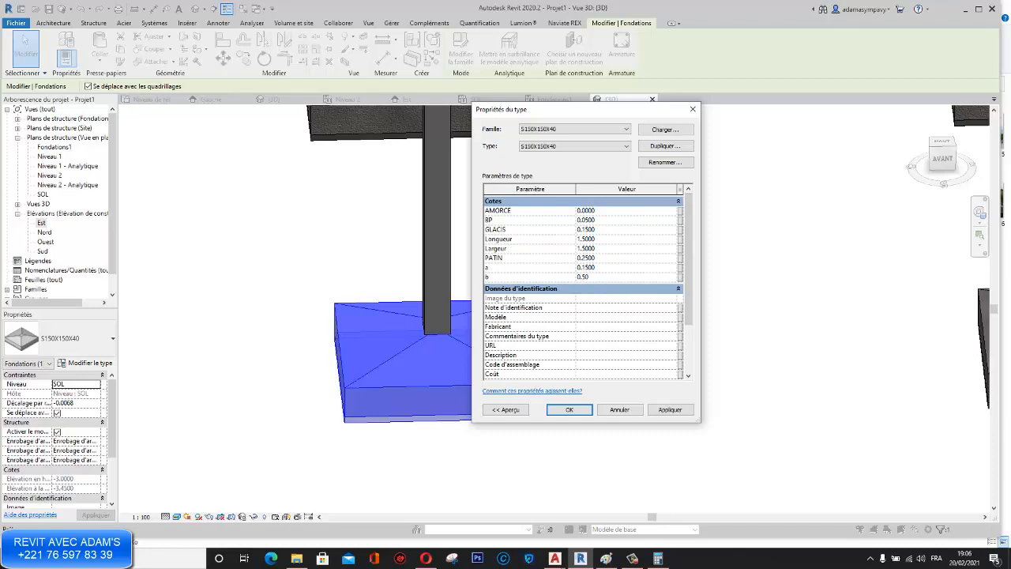
pyautogui.click(669, 410)
pyautogui.click(569, 410)
pyautogui.click(573, 409)
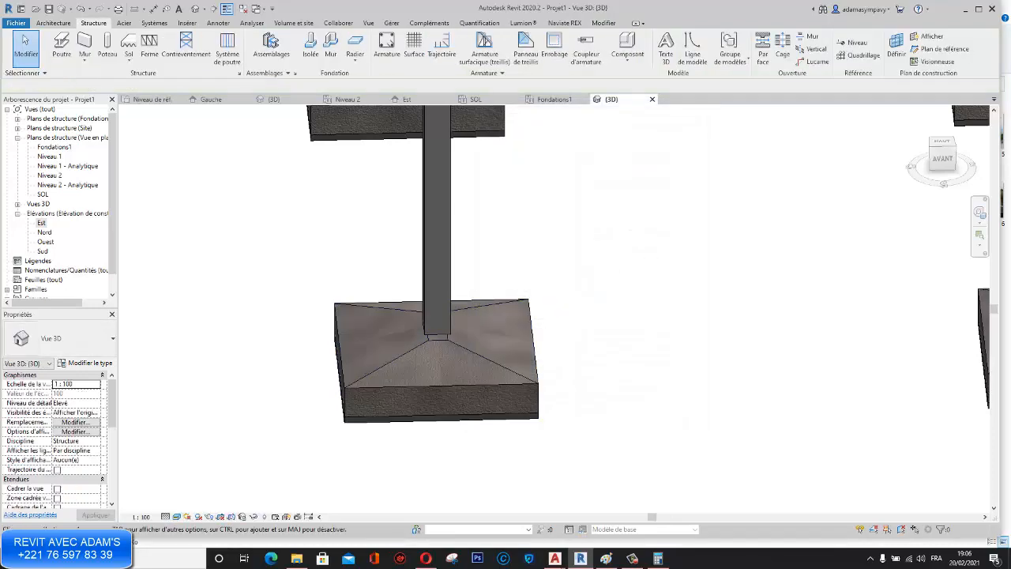
# Step: Set the 20X30 concrete column type's dimensions to b 0.15 and h 0.50 to match the footing tops
pyautogui.keyDown('shift'); pyautogui.moveTo(552, 371); pyautogui.dragTo(466, 359, button='middle'); pyautogui.keyUp('shift')
pyautogui.moveTo(422, 127); pyautogui.dragTo(451, 338, button='middle')
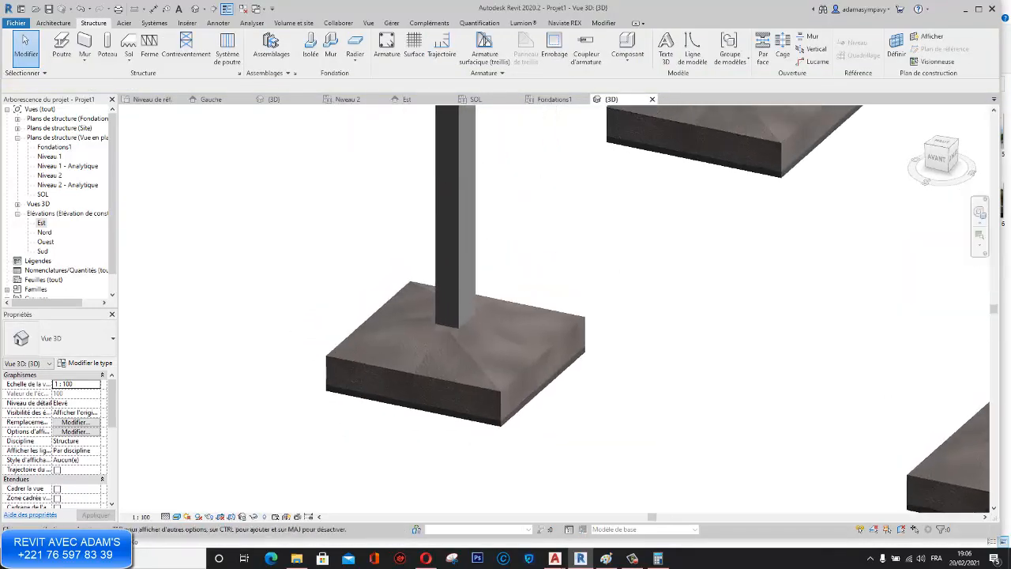
pyautogui.scroll(3, 442, 296)
pyautogui.scroll(2, 435, 386)
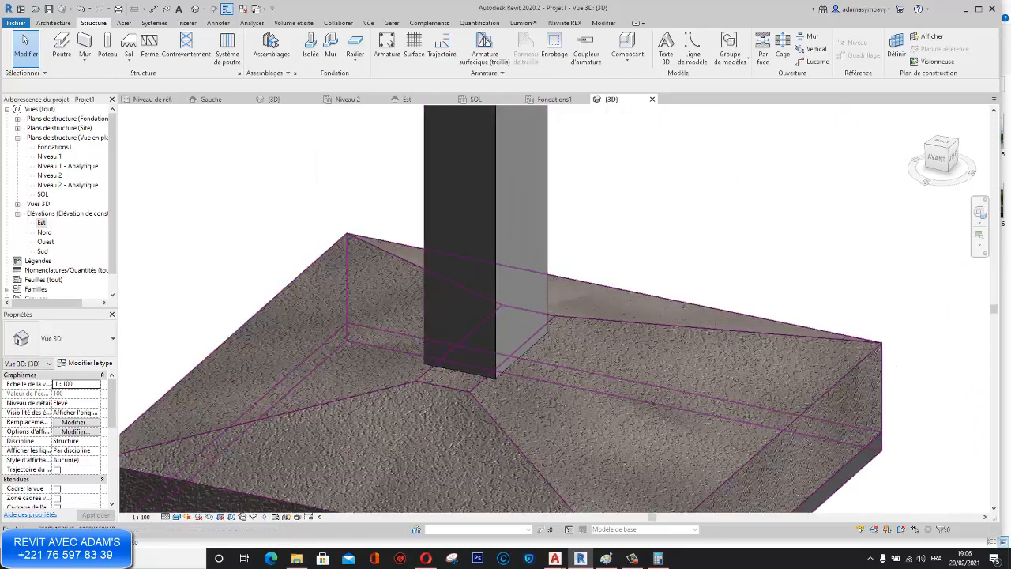
pyautogui.click(496, 316)
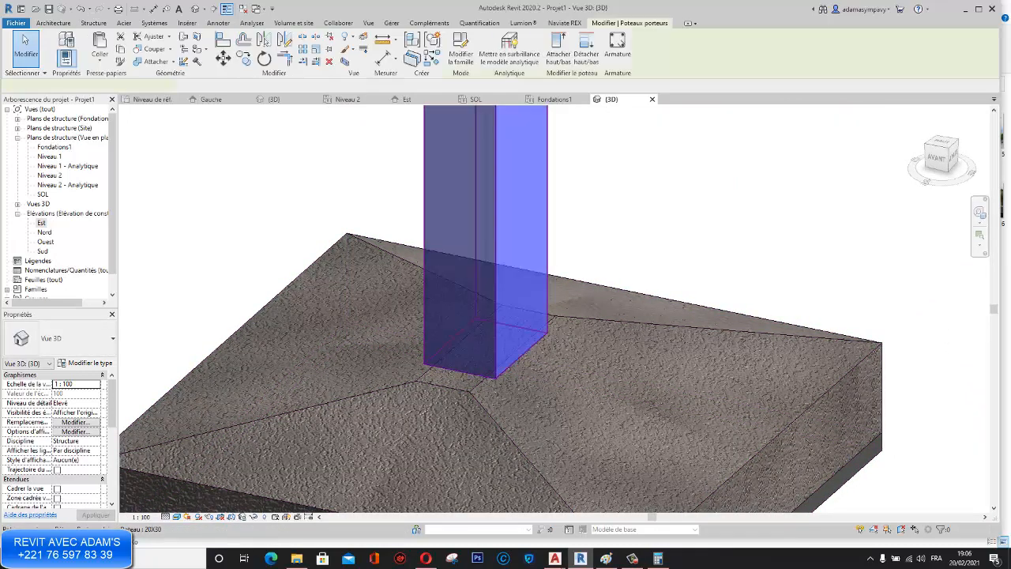
pyautogui.click(87, 363)
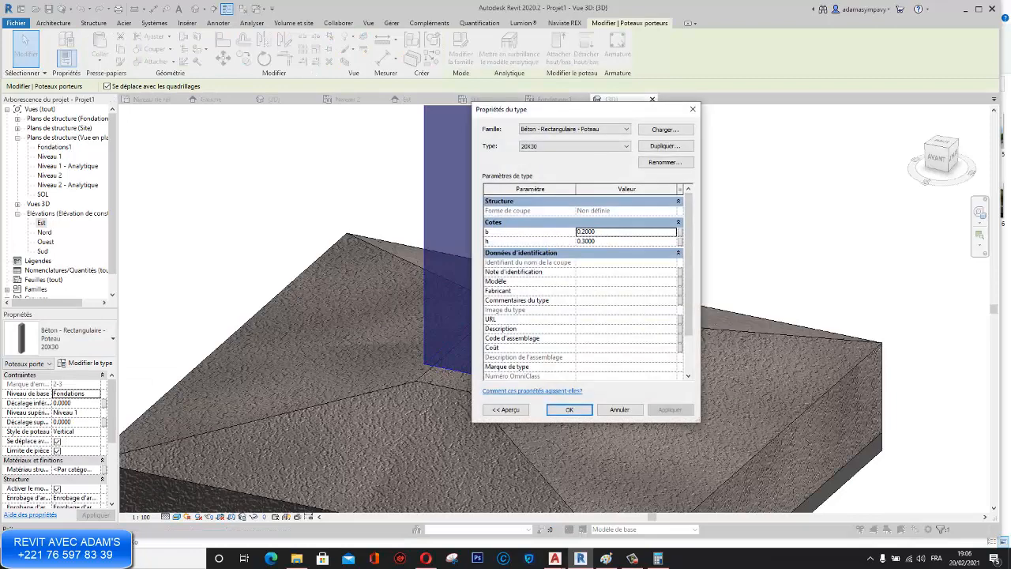
pyautogui.doubleClick(586, 231)
pyautogui.write('0.')
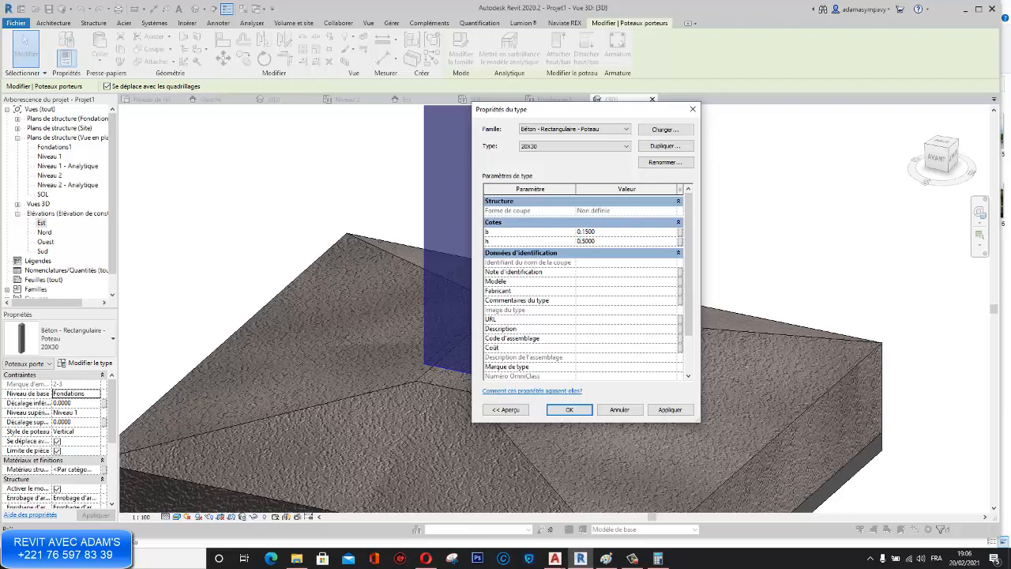
pyautogui.click(669, 409)
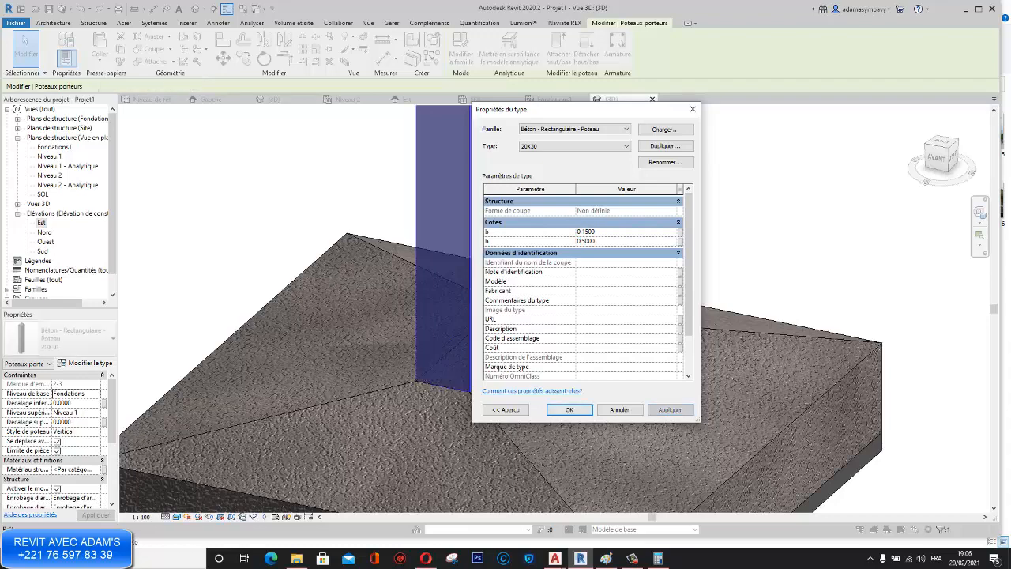
pyautogui.click(568, 409)
pyautogui.scroll(-6, 462, 339)
pyautogui.press('Escape')
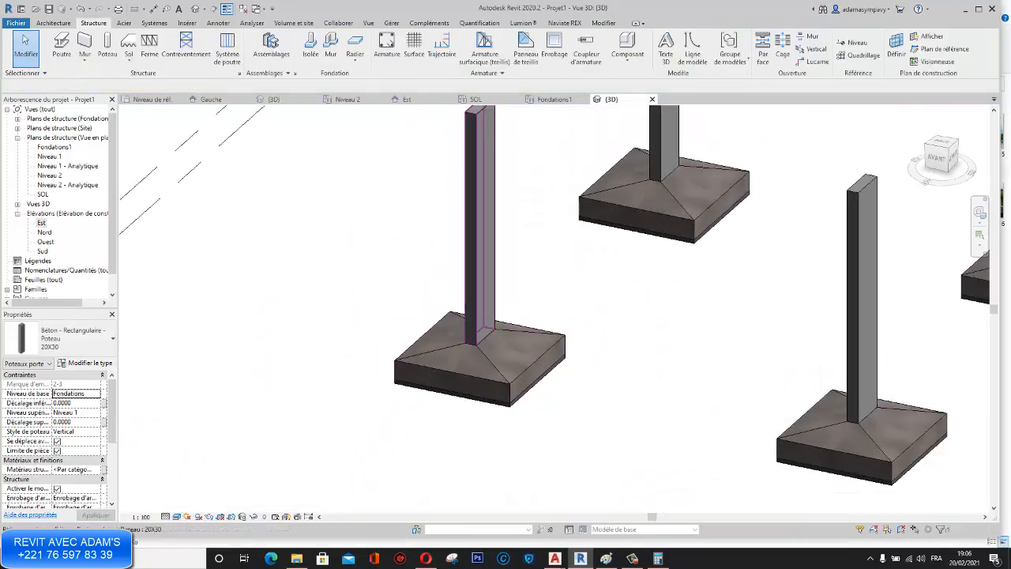
# Step: Examine in the 3D view how all four resized columns sit on their sloped footings
pyautogui.scroll(-3, 480, 304)
pyautogui.moveTo(501, 322); pyautogui.dragTo(454, 328, button='middle')
pyautogui.scroll(1, 454, 327)
pyautogui.scroll(4, 606, 353)
pyautogui.scroll(-5, 631, 345)
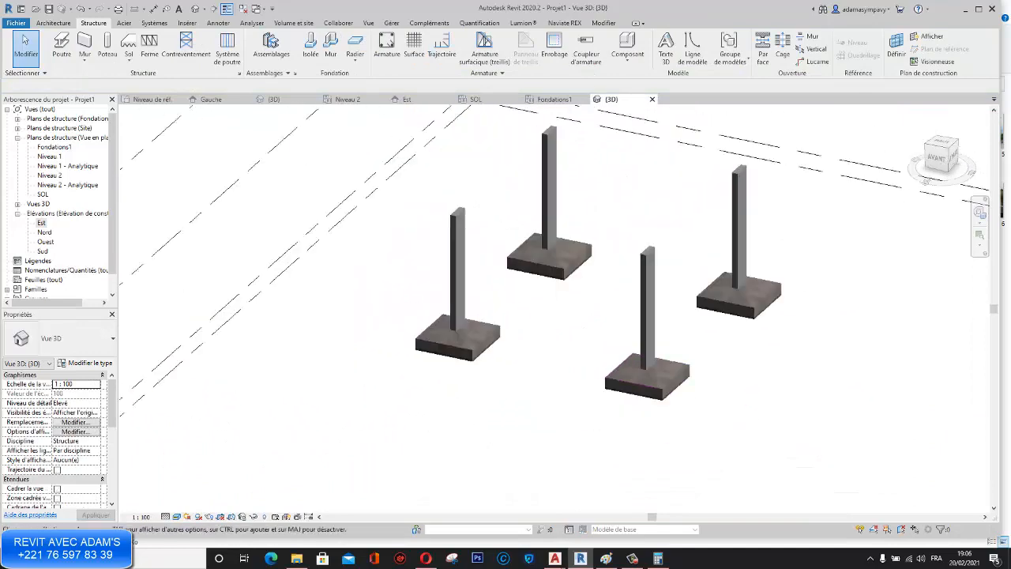
pyautogui.moveTo(548, 260); pyautogui.dragTo(543, 322, button='middle')
pyautogui.moveTo(646, 371); pyautogui.dragTo(571, 274, button='middle')
pyautogui.scroll(1, 527, 328)
pyautogui.scroll(2, 396, 300)
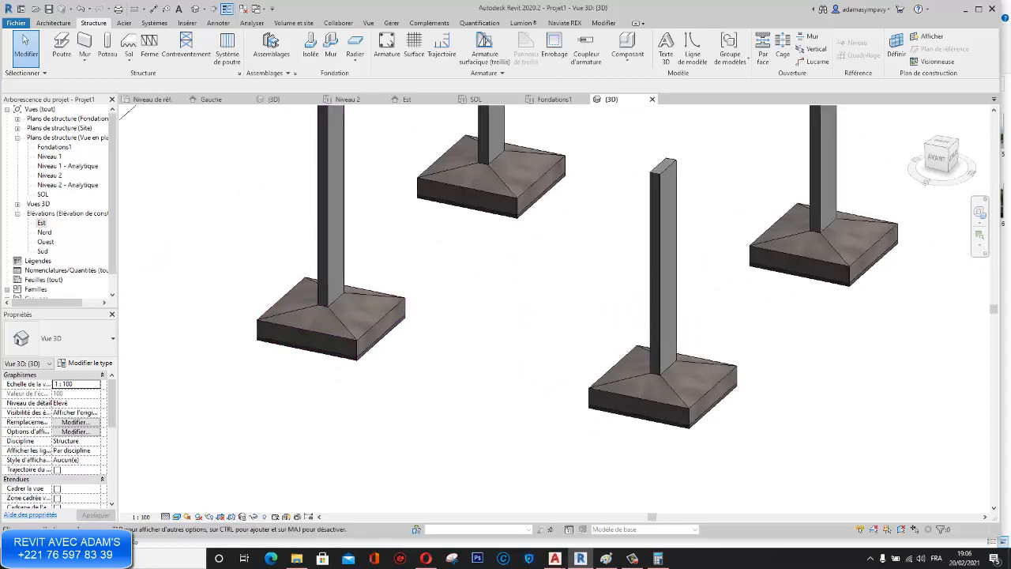